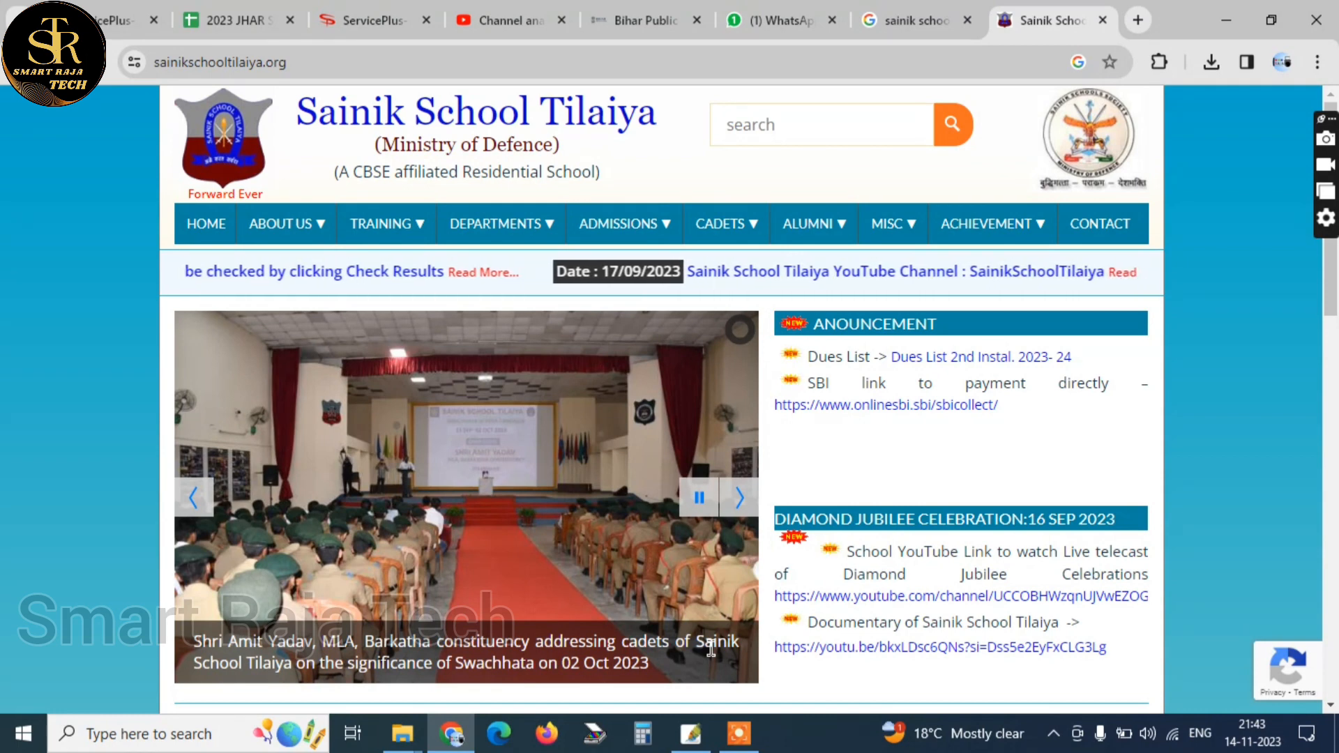
# Search Google in a new tab for "SANIK SCHOOL ADMISSION 2024" and find the National Testing Agency result
pyautogui.click(1139, 20)
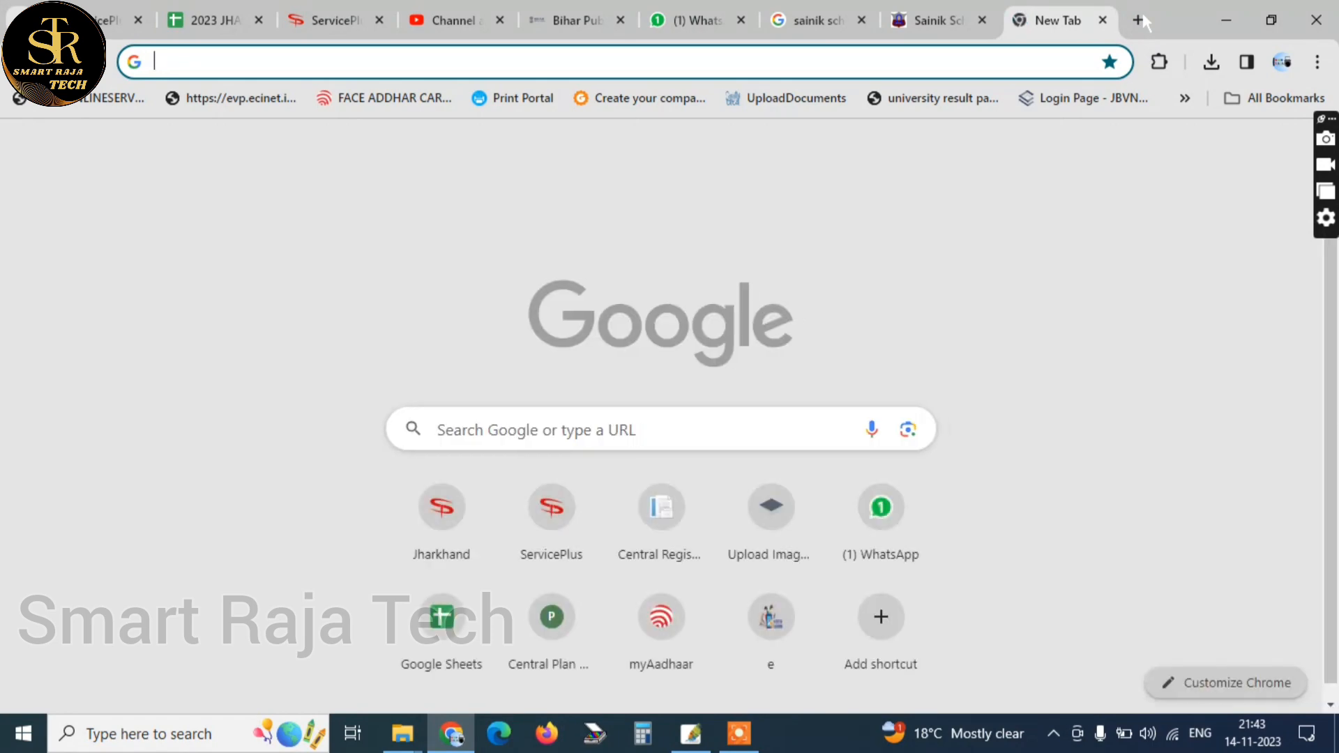
pyautogui.write('GO')
pyautogui.press('Return')
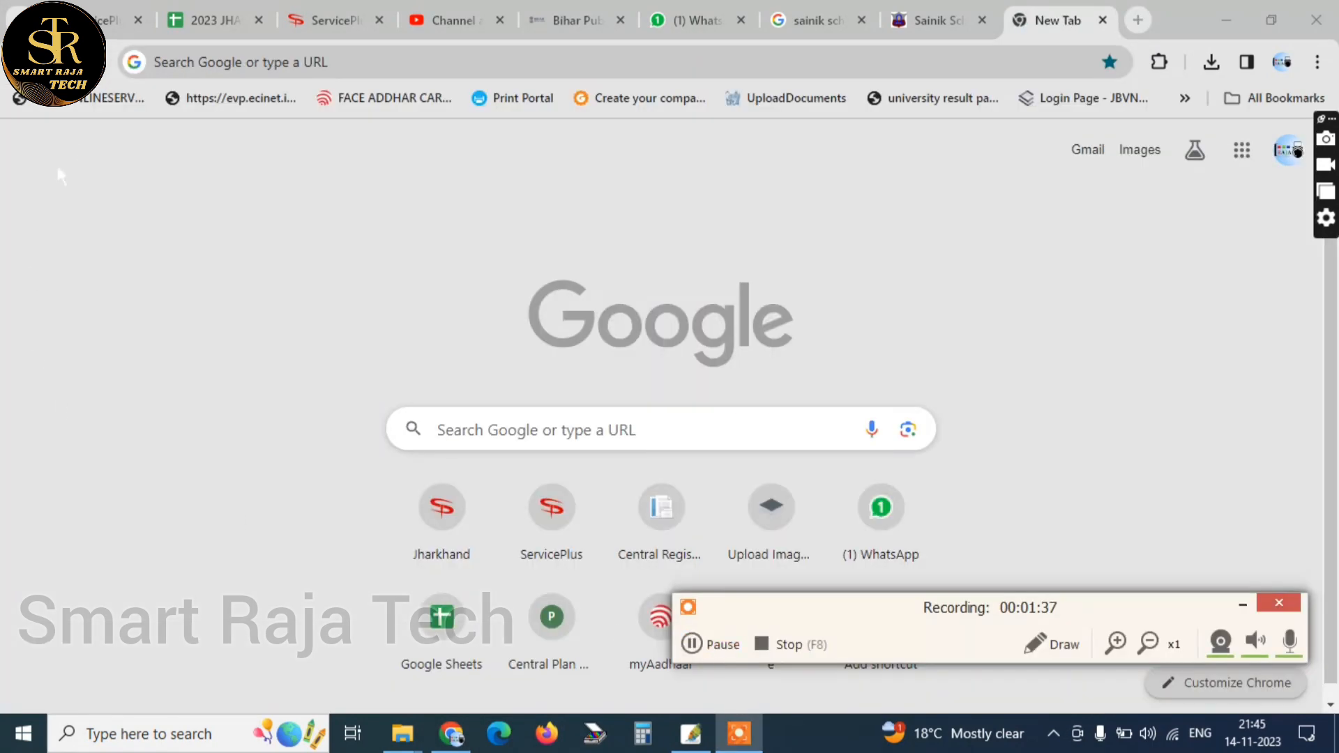
pyautogui.click(220, 59)
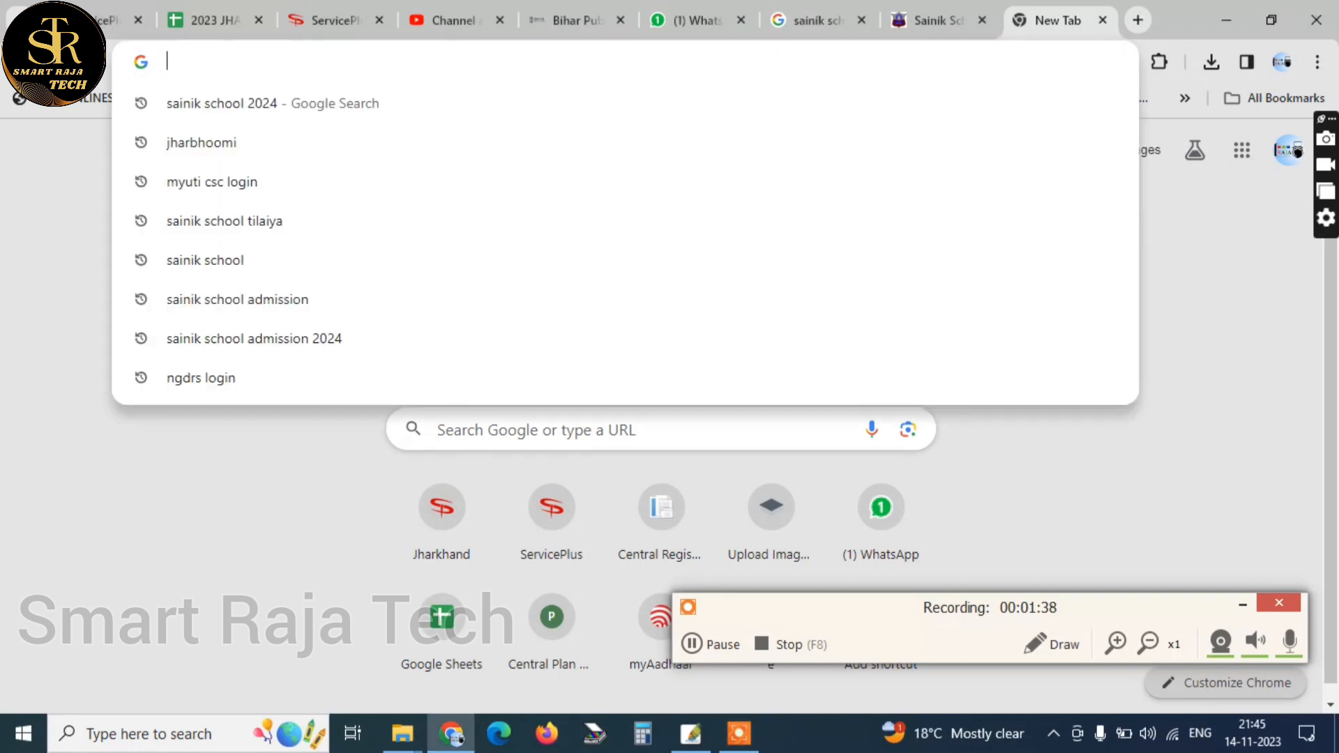
pyautogui.write('SANI')
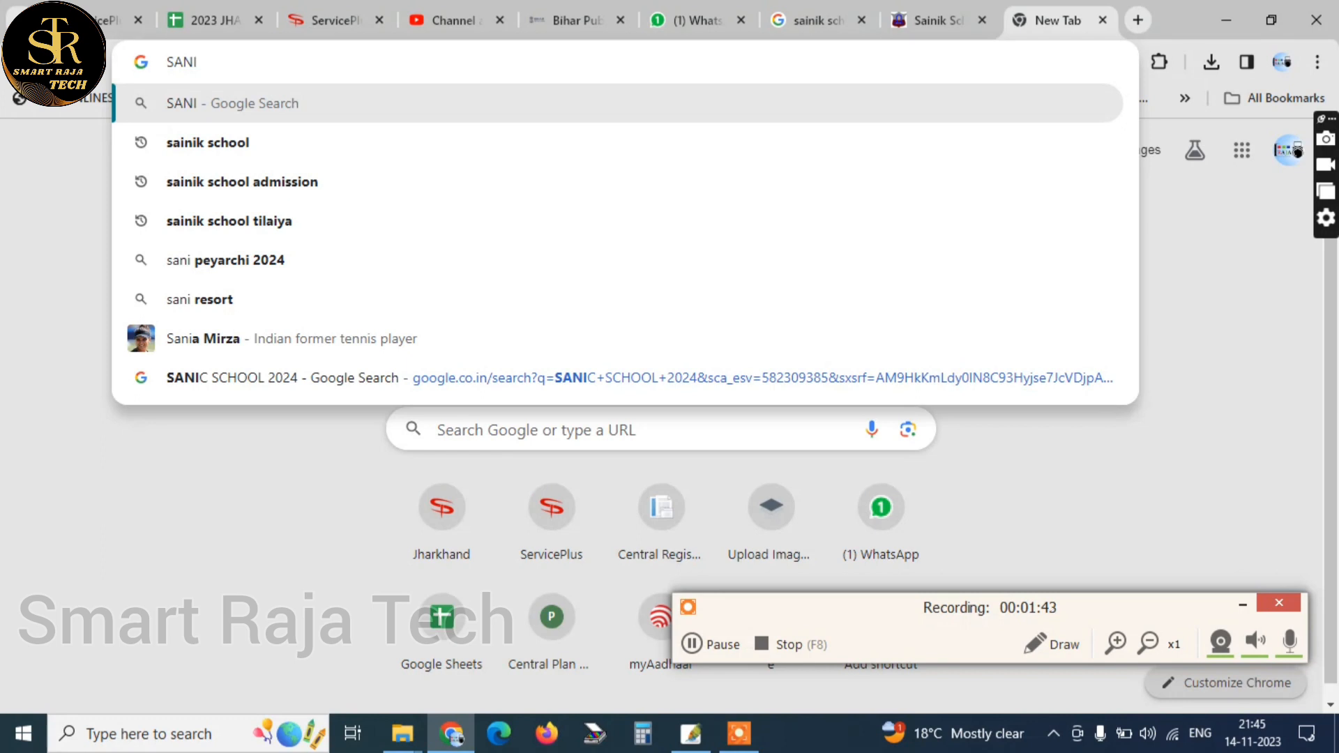
pyautogui.write('K SCHOO')
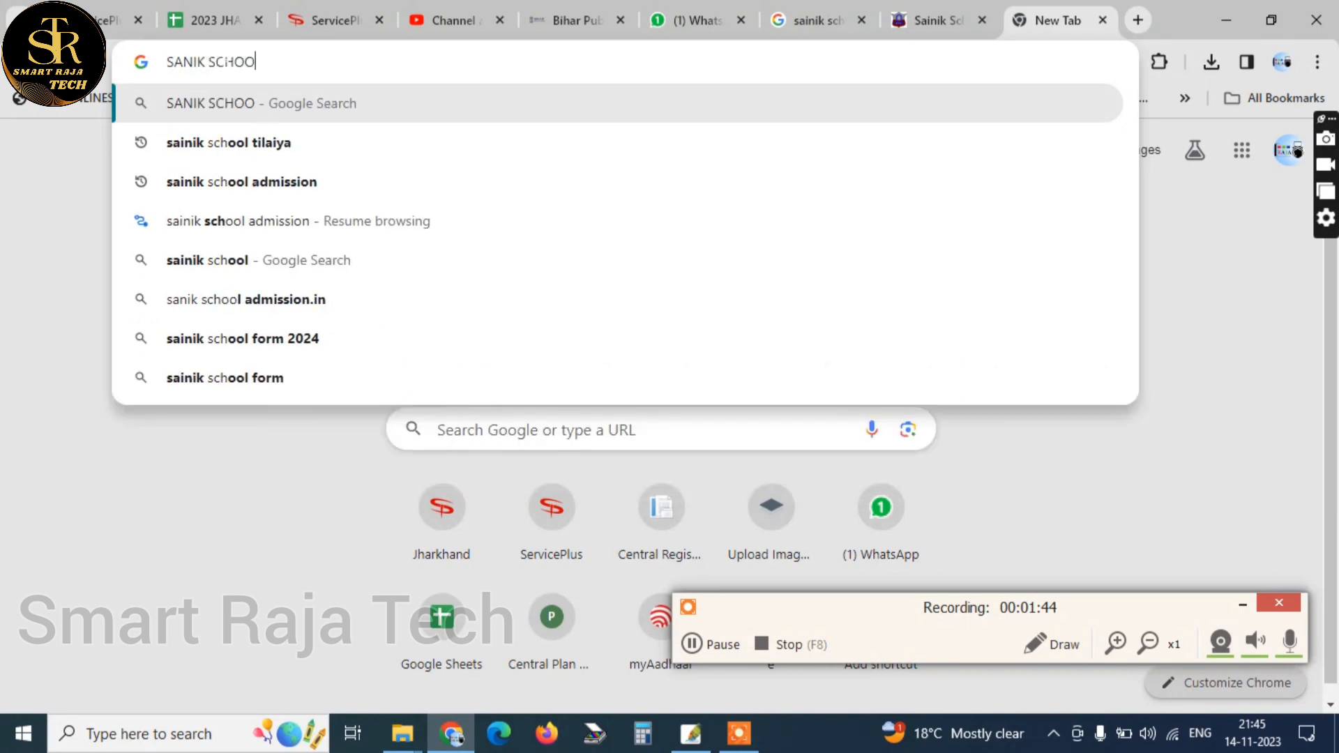
pyautogui.write('L AD')
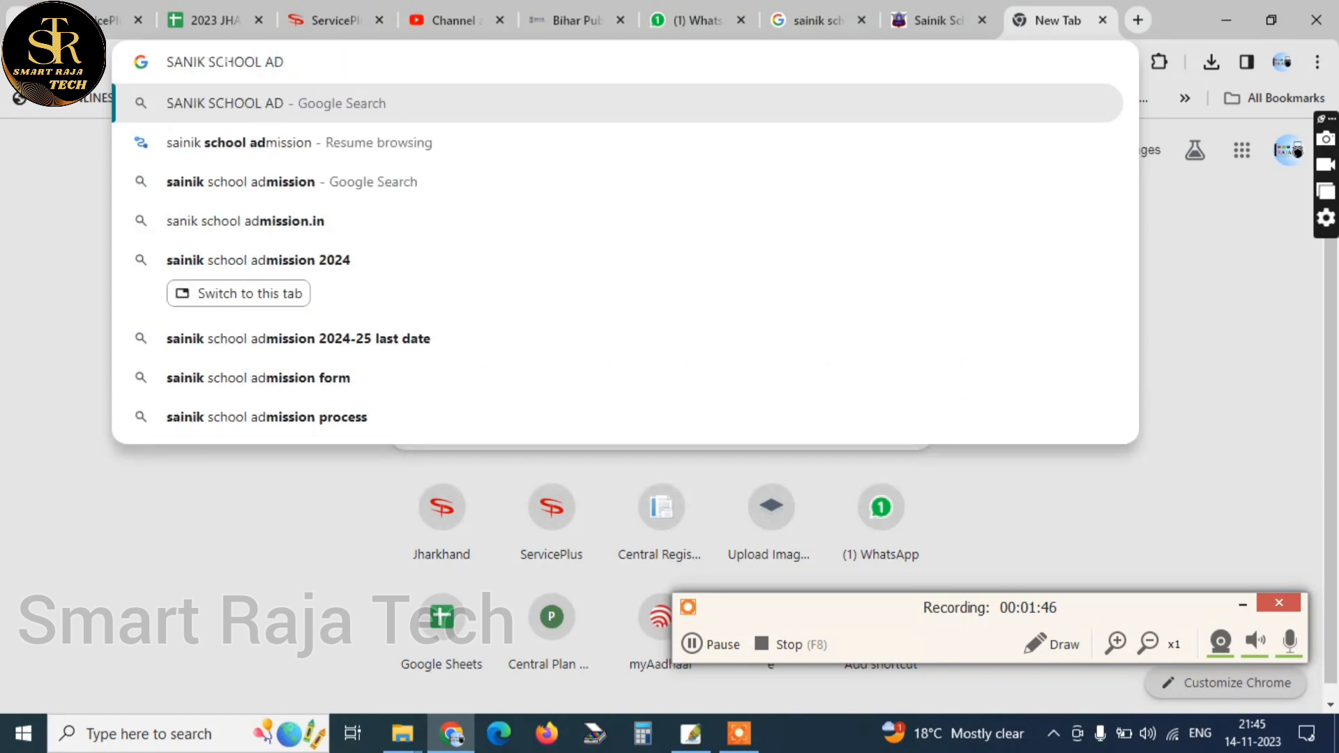
pyautogui.write('MISSION ')
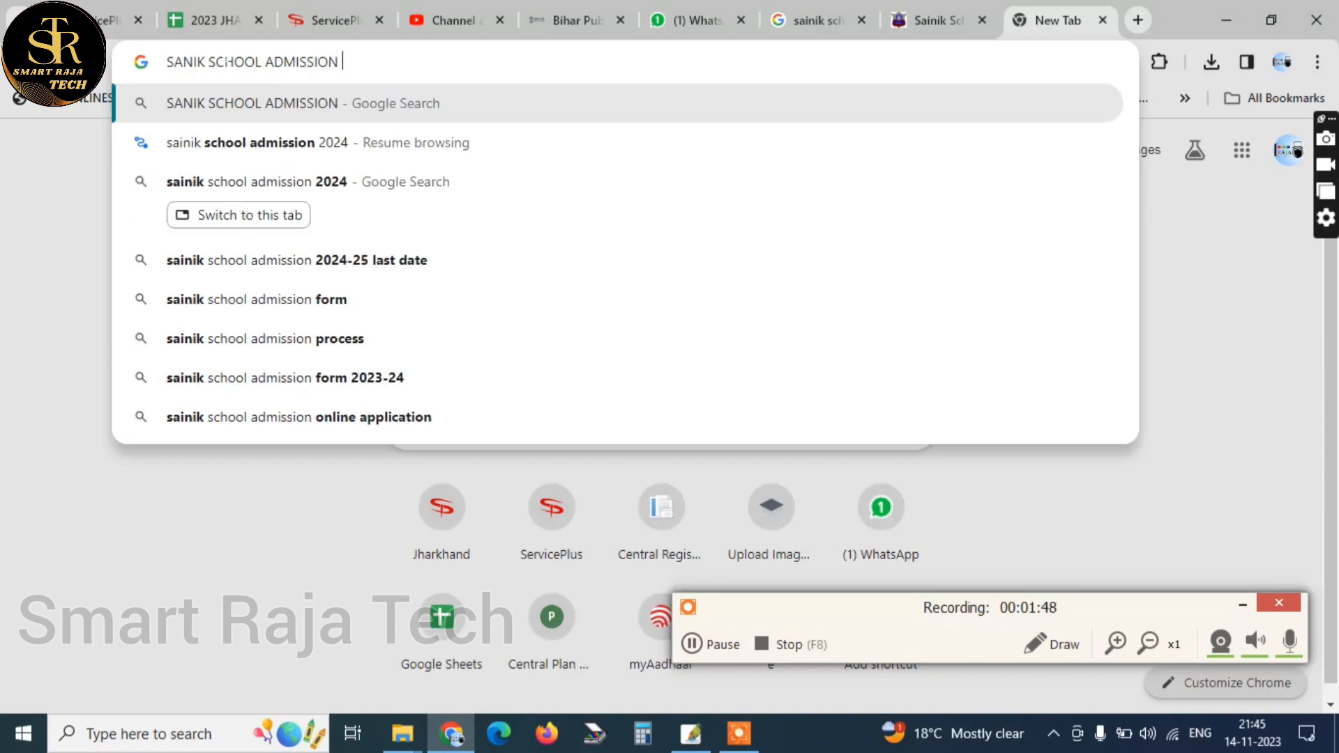
pyautogui.write('2024')
pyautogui.press('Return')
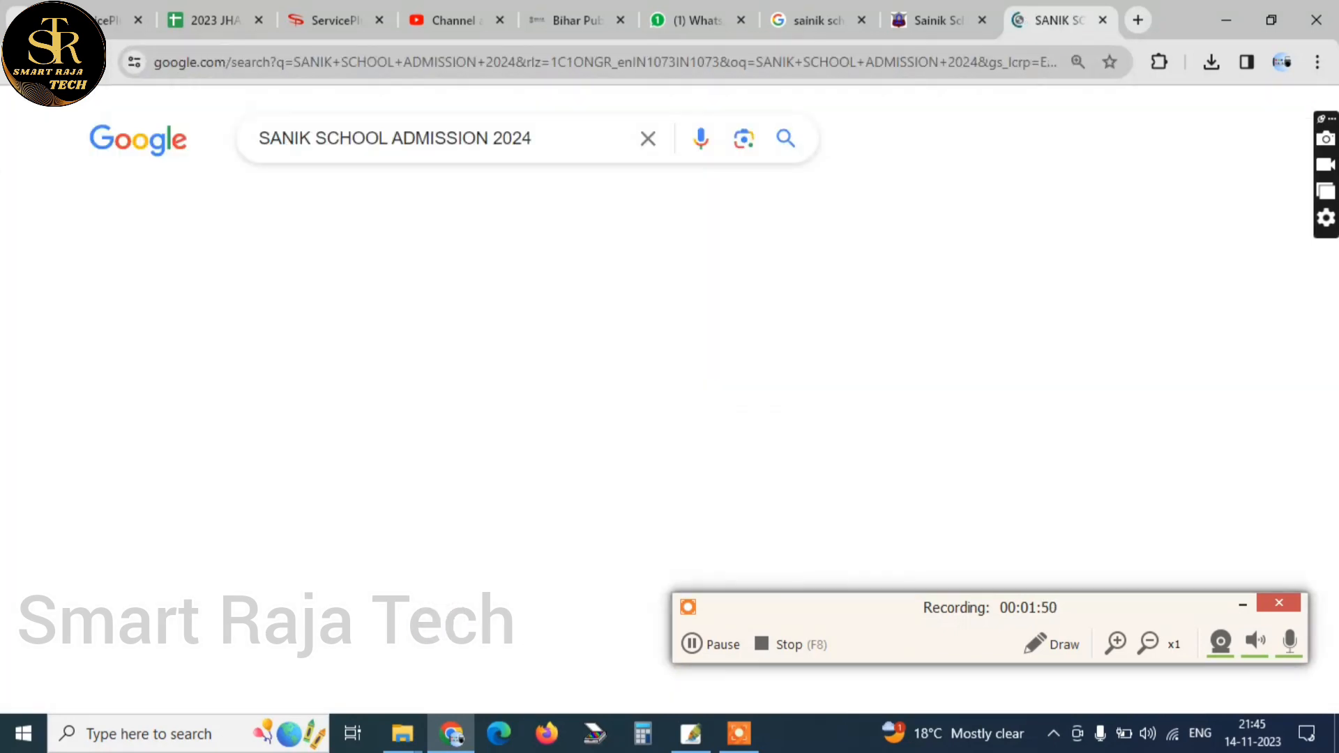
pyautogui.scroll(-3, 446, 348)
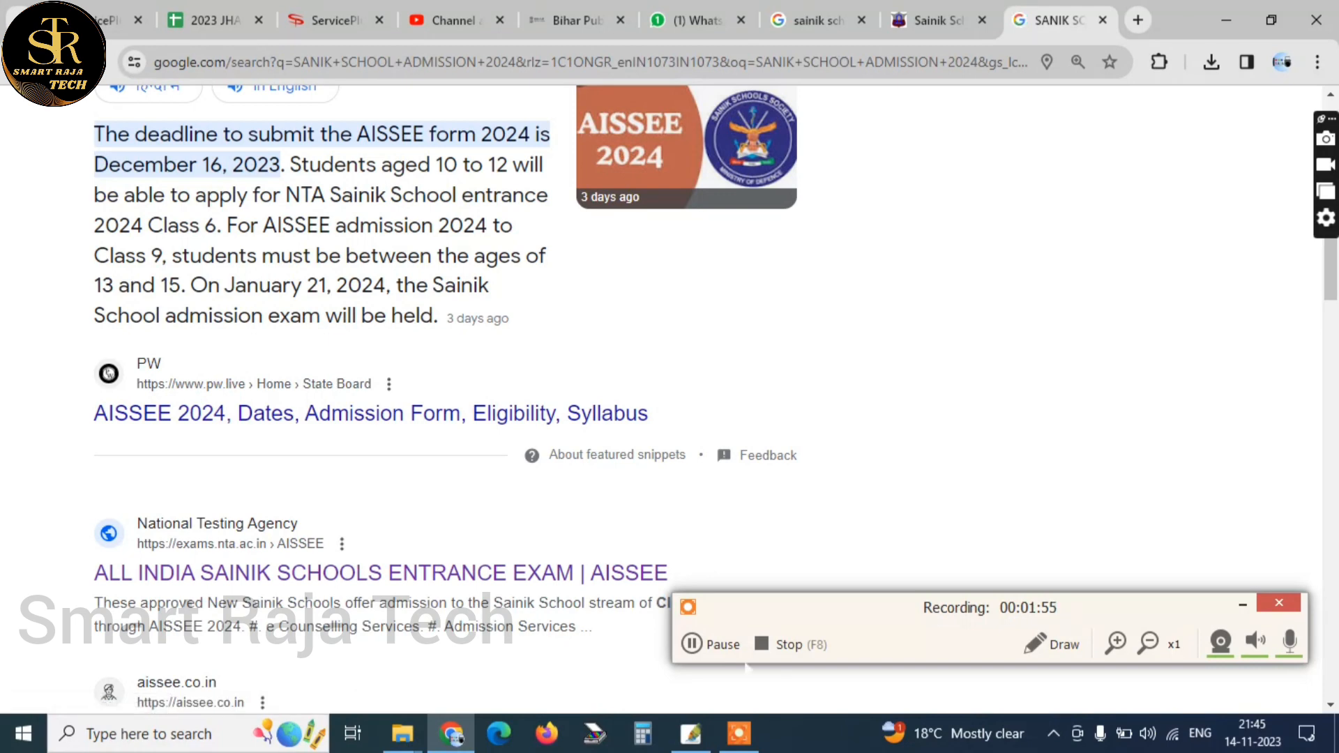
# Mark the National Testing Agency AISSEE search result with a red rectangle
pyautogui.click(1052, 642)
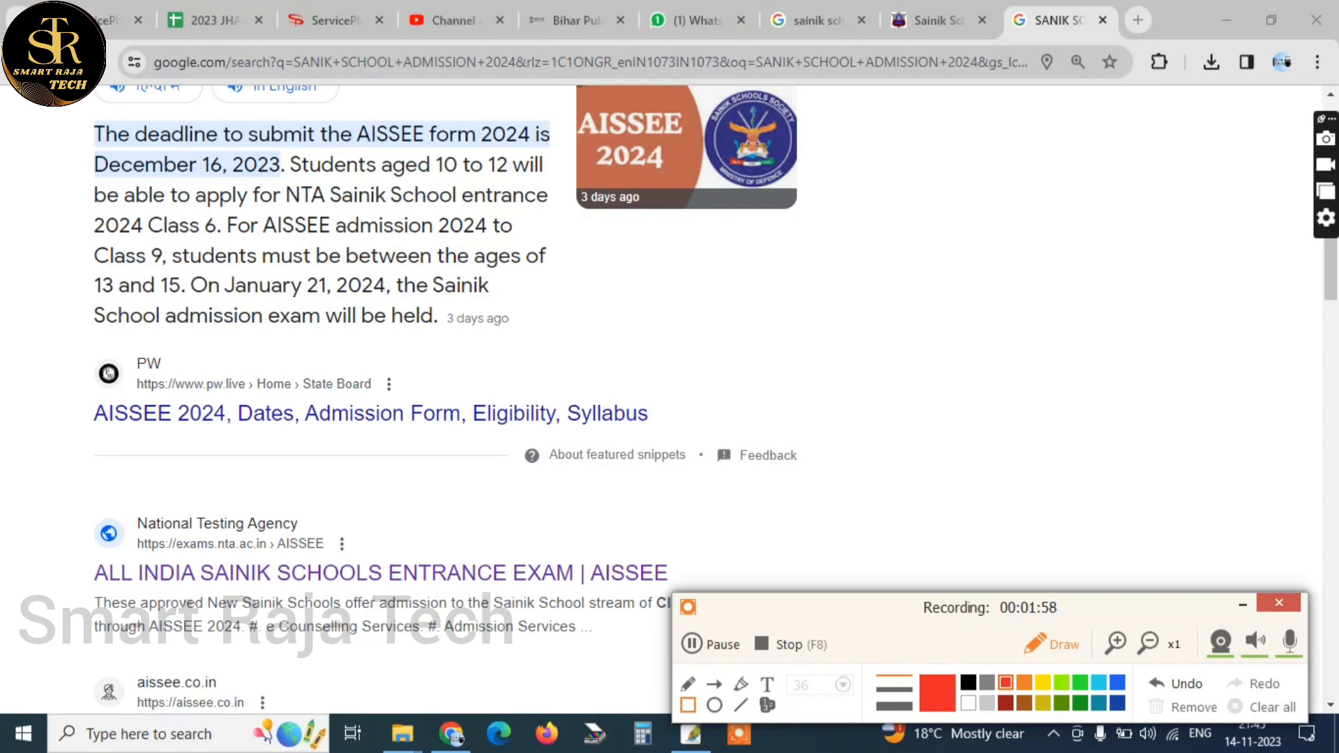
pyautogui.moveTo(28, 493); pyautogui.dragTo(830, 647)
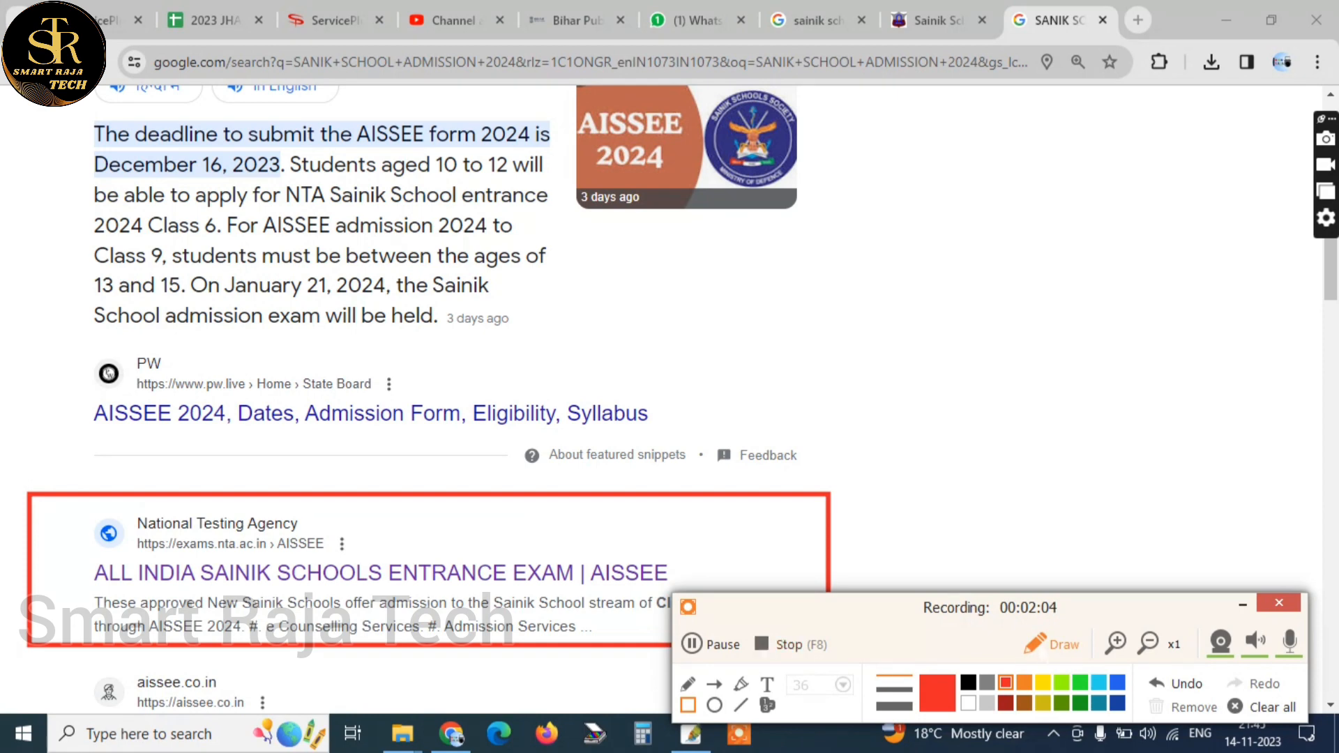
pyautogui.click(1046, 652)
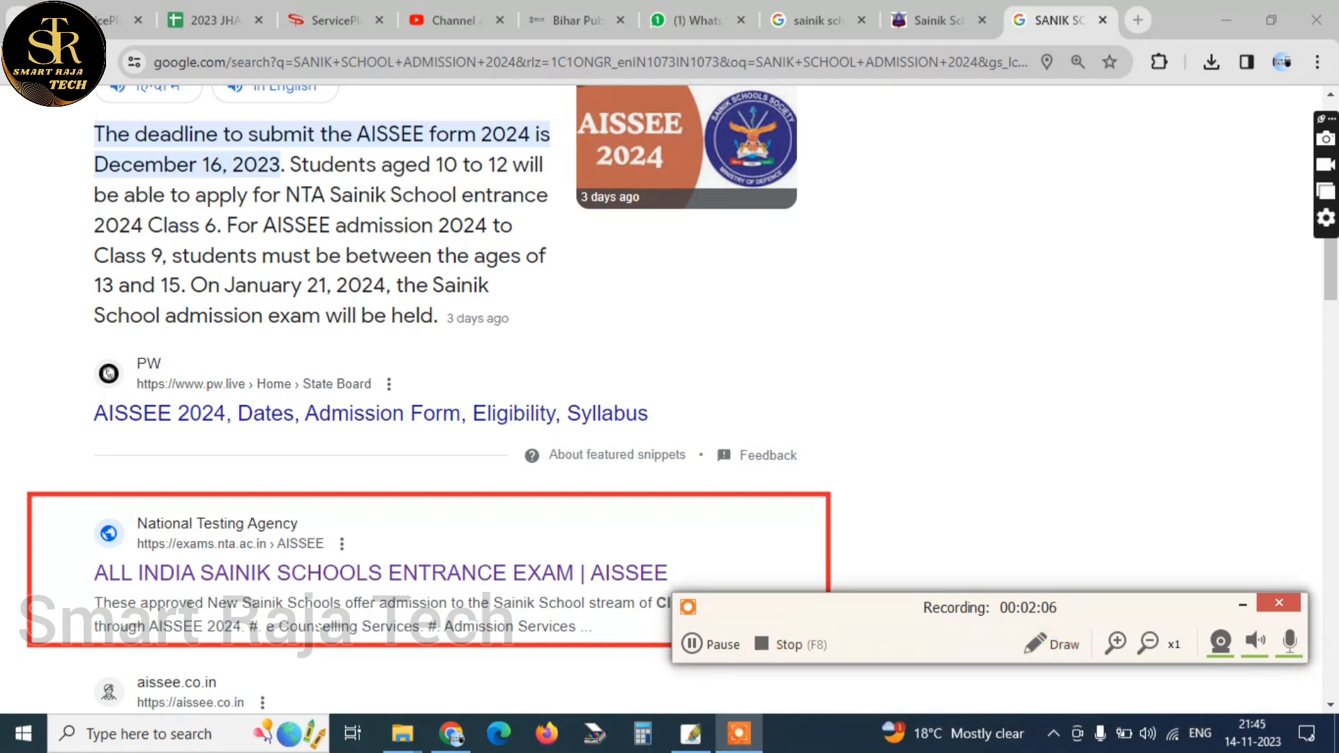
# Open the "ALL INDIA SAINIK SCHOOLS ENTRANCE EXAM | AISSEE" result and clear the red rectangle from the screen
pyautogui.click(293, 573)
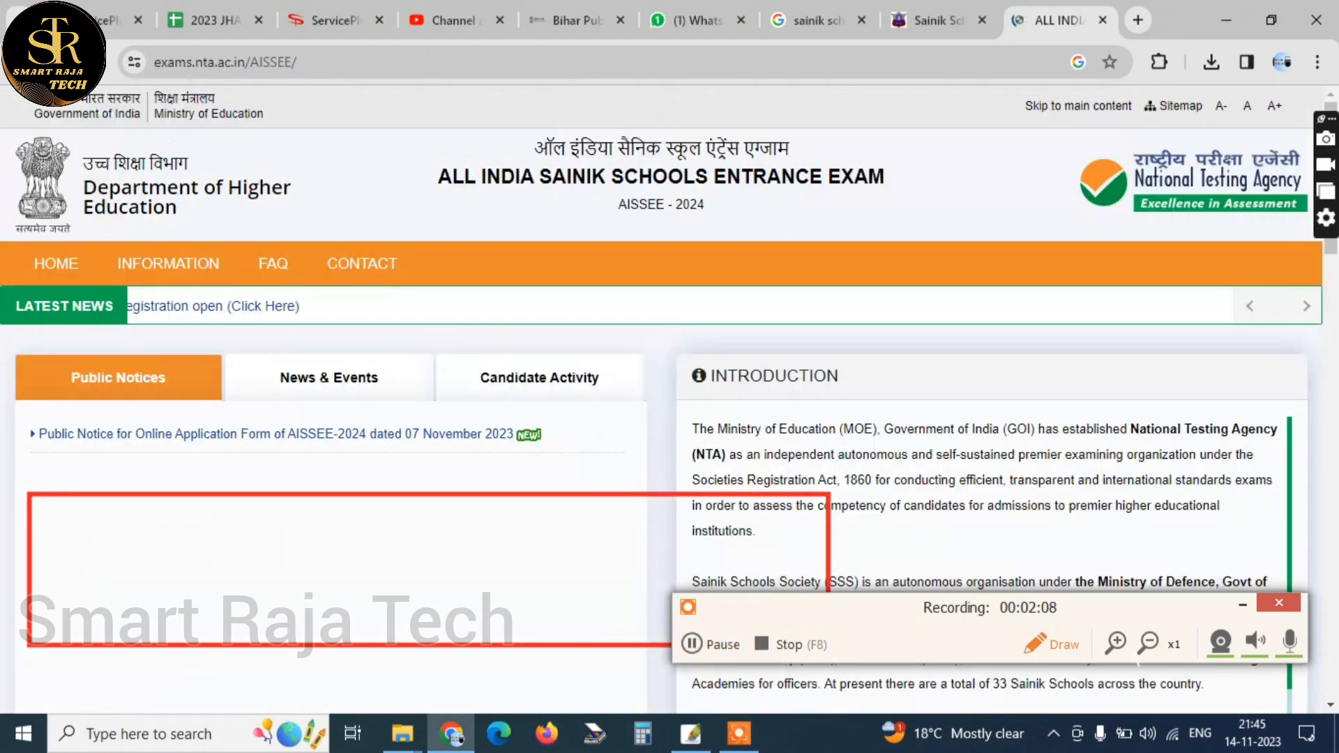
pyautogui.click(1049, 644)
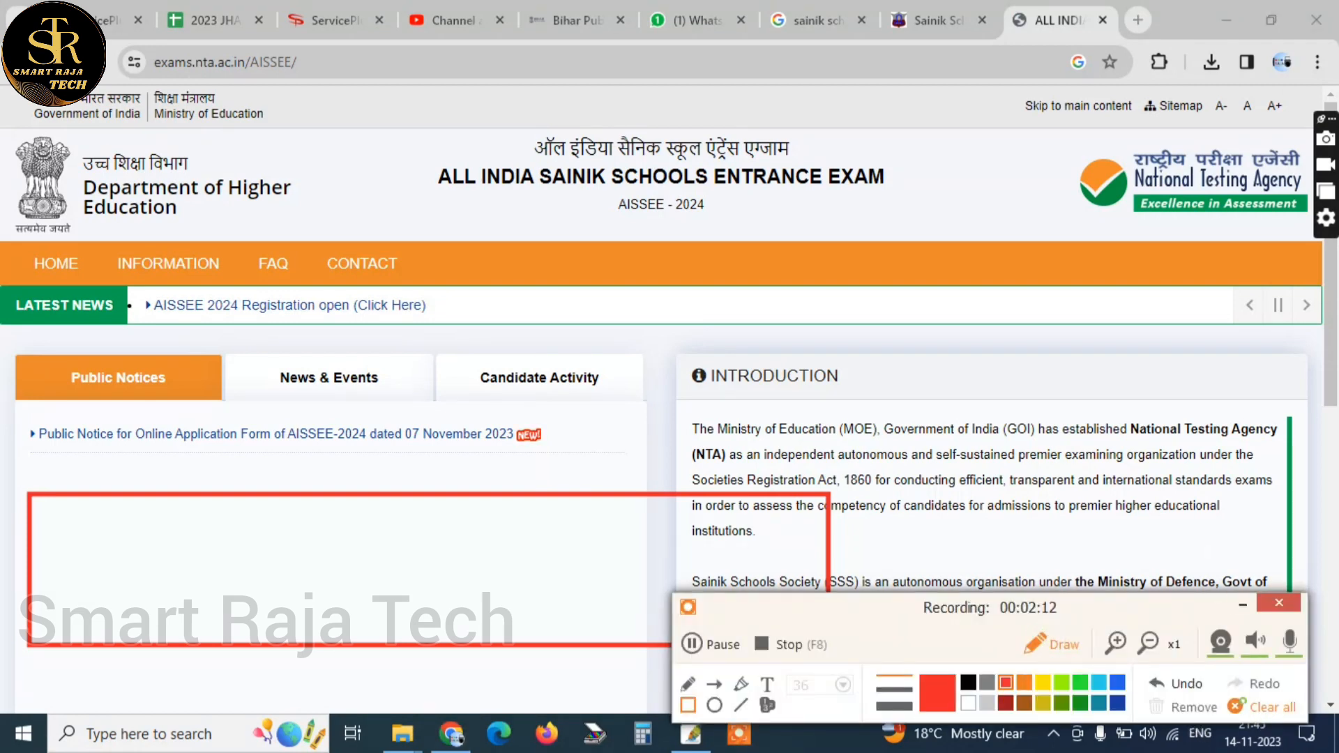
pyautogui.click(1236, 707)
pyautogui.click(1058, 643)
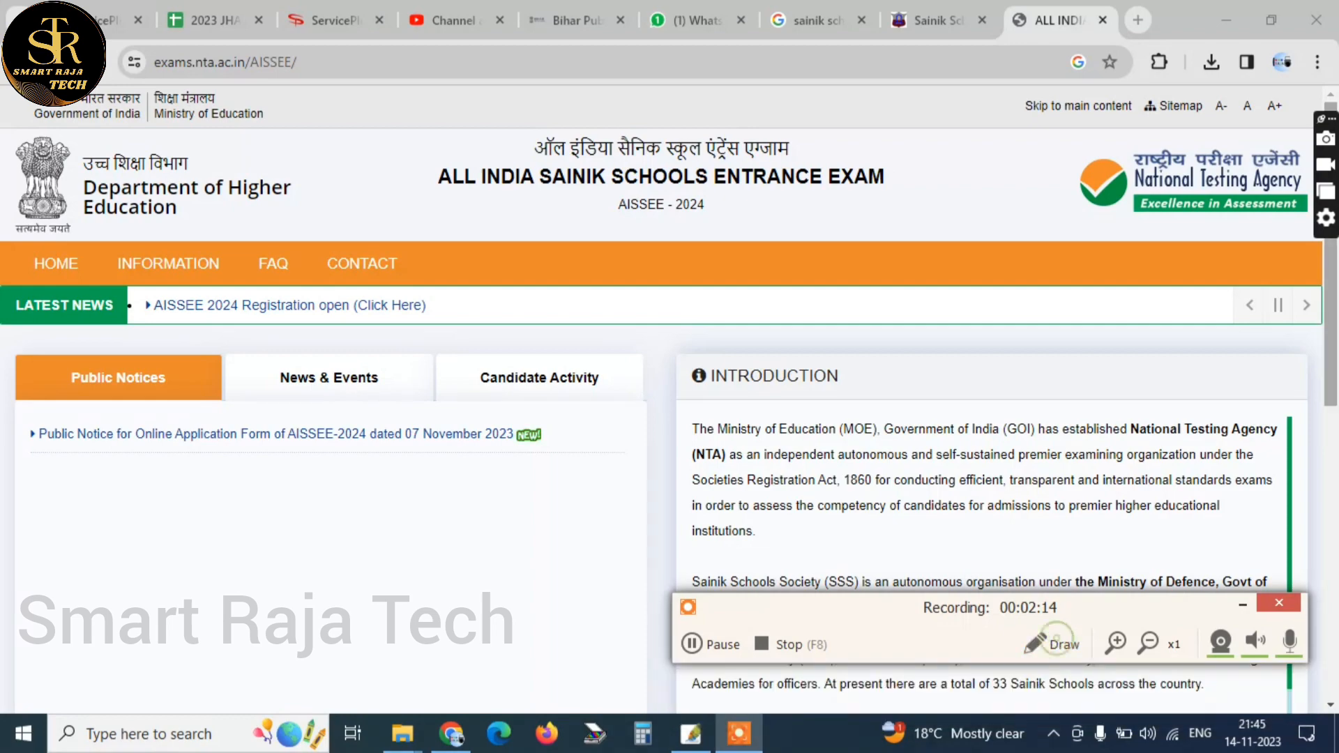
# Outline the "AISSEE 2024 Registration open" news link with a red rectangle and clear the drawing again
pyautogui.scroll(-3, 1334, 403)
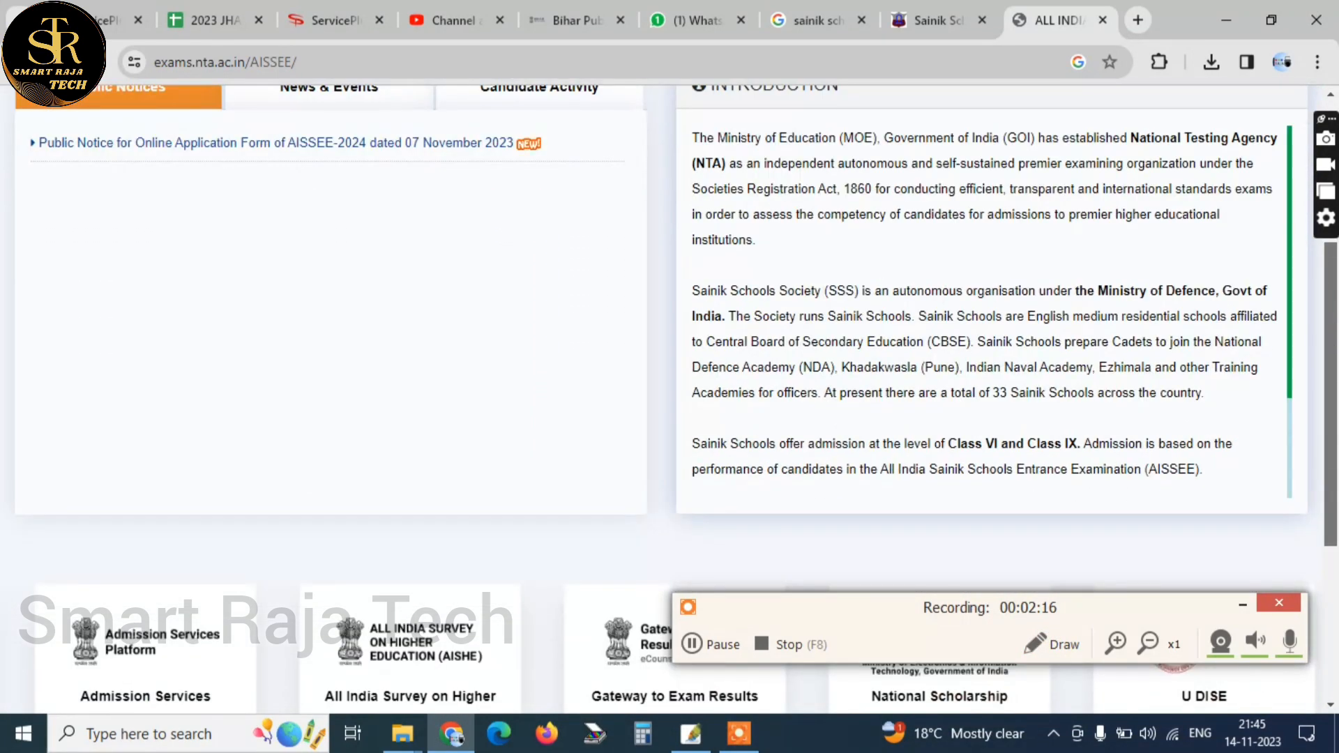
pyautogui.scroll(4, 1334, 403)
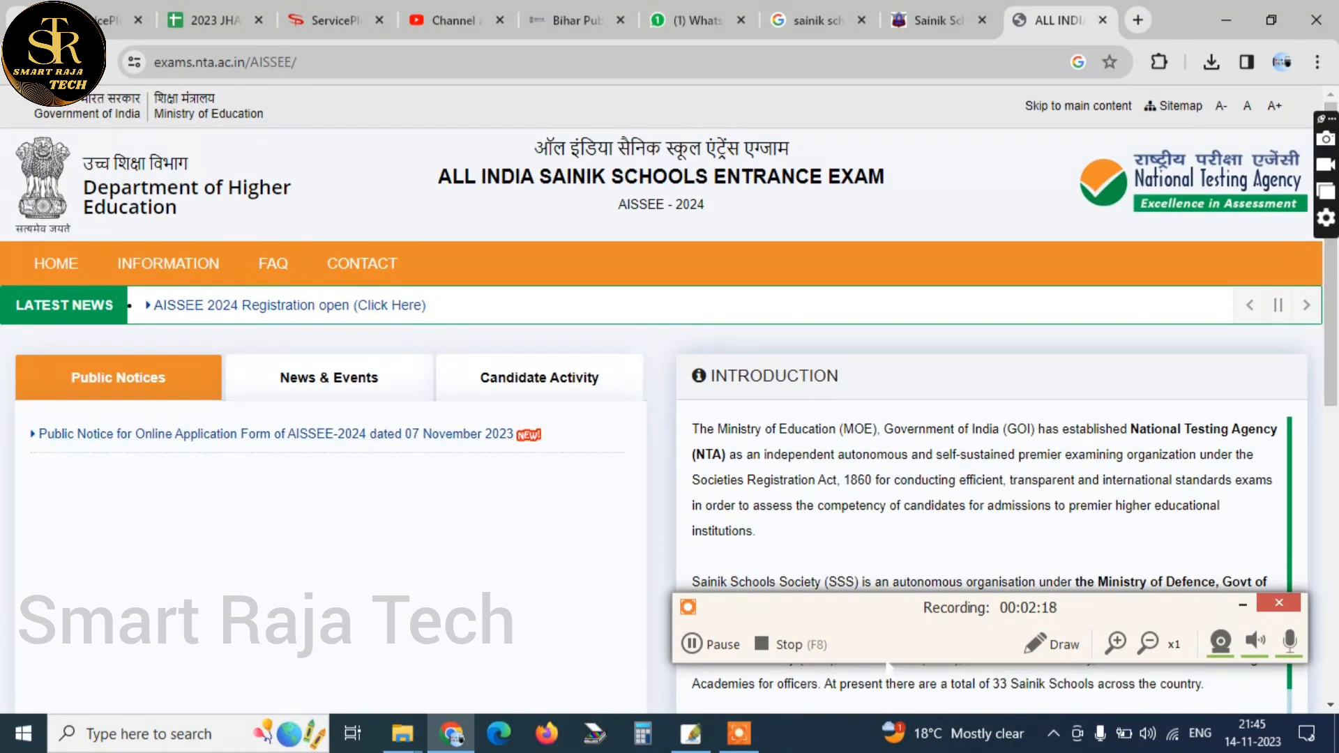
pyautogui.click(1053, 643)
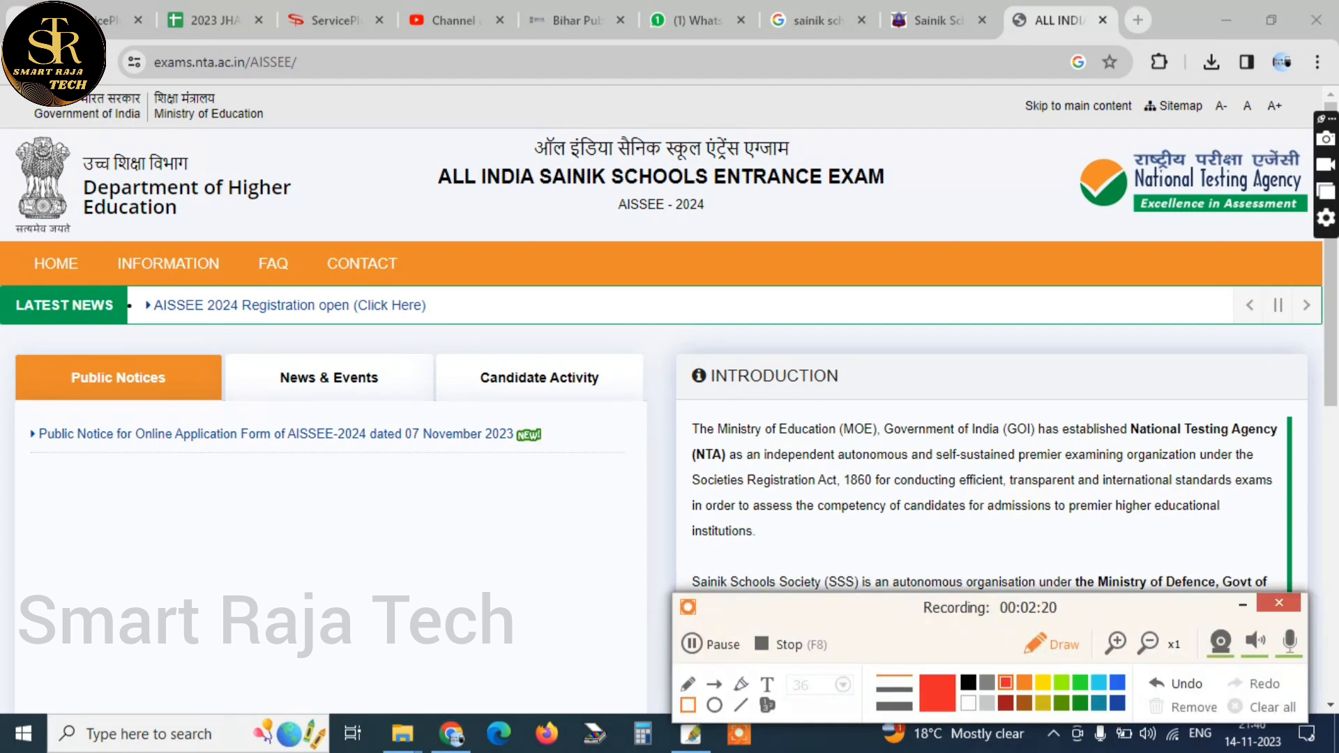
pyautogui.moveTo(496, 326); pyautogui.dragTo(124, 284)
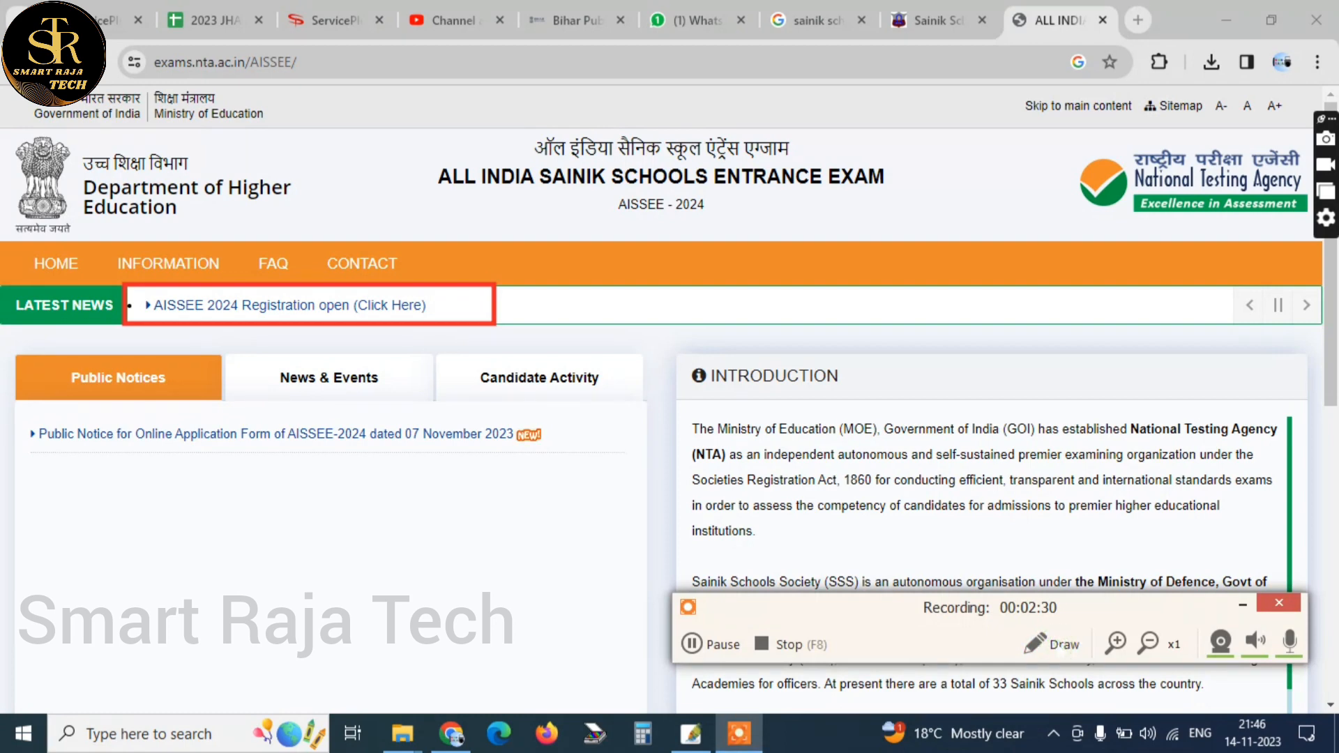
pyautogui.click(1252, 708)
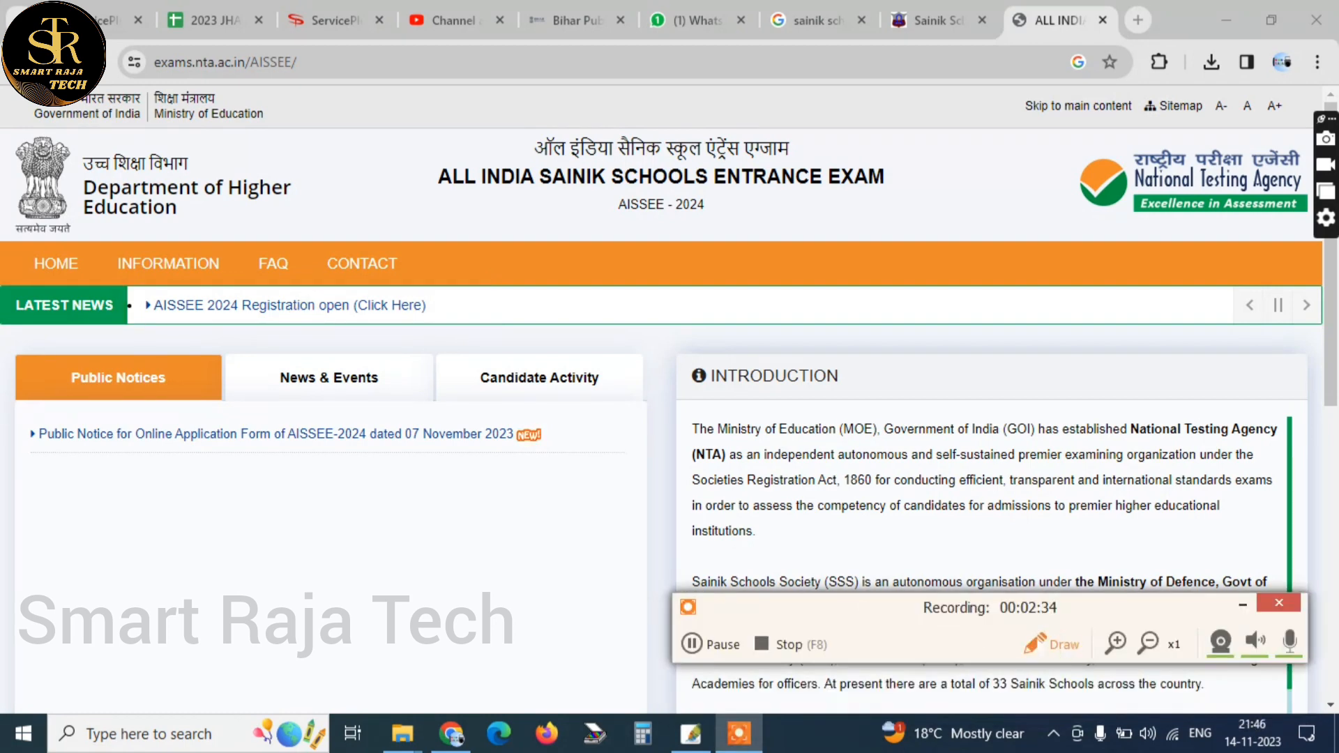
# Open the AISSEE 2024 registration site and outline the "New Candidate Register Here" option in red
pyautogui.click(265, 304)
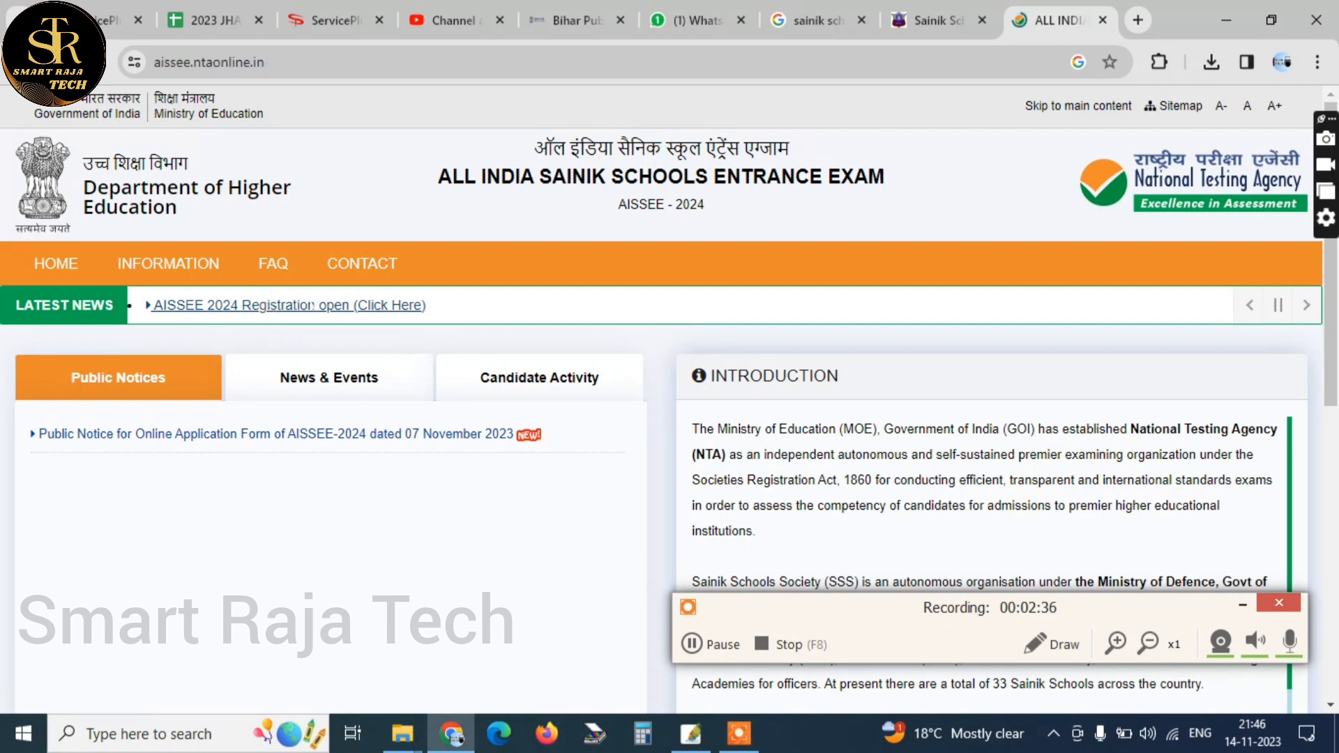
pyautogui.scroll(-1, 268, 307)
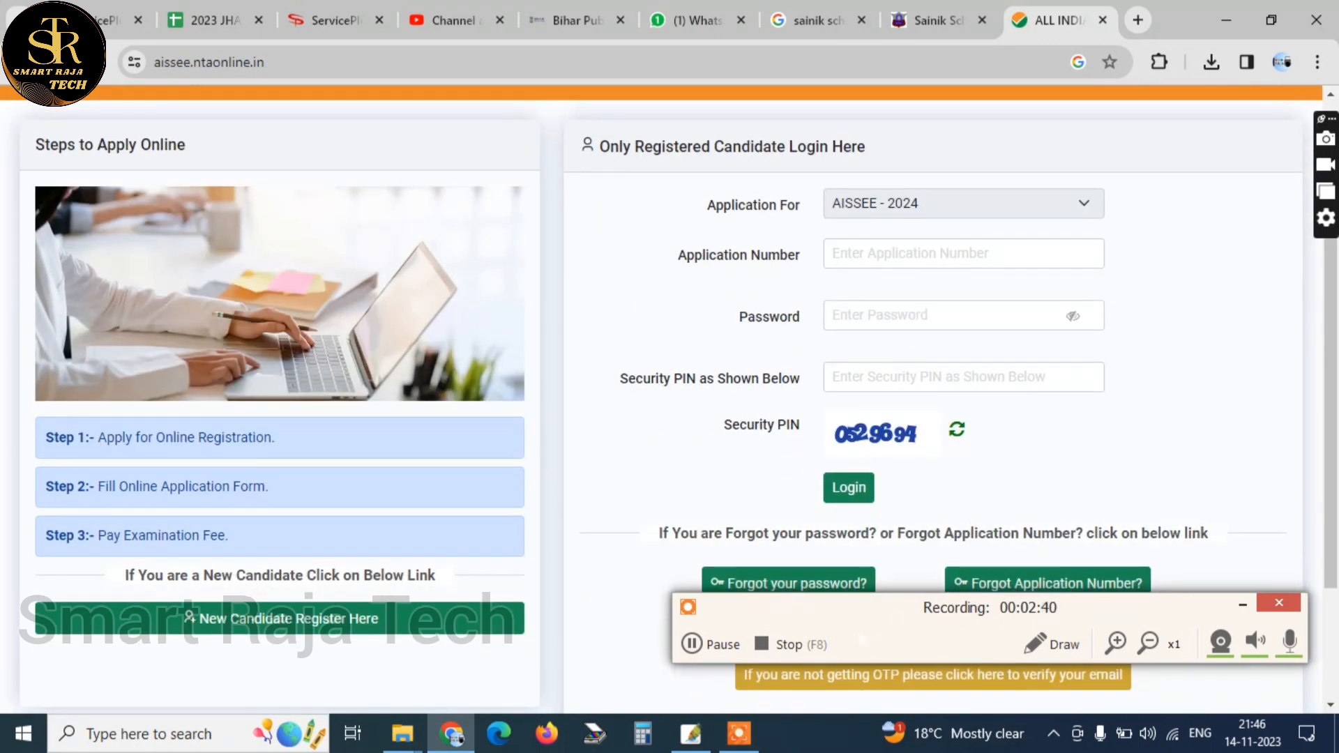
pyautogui.click(1037, 643)
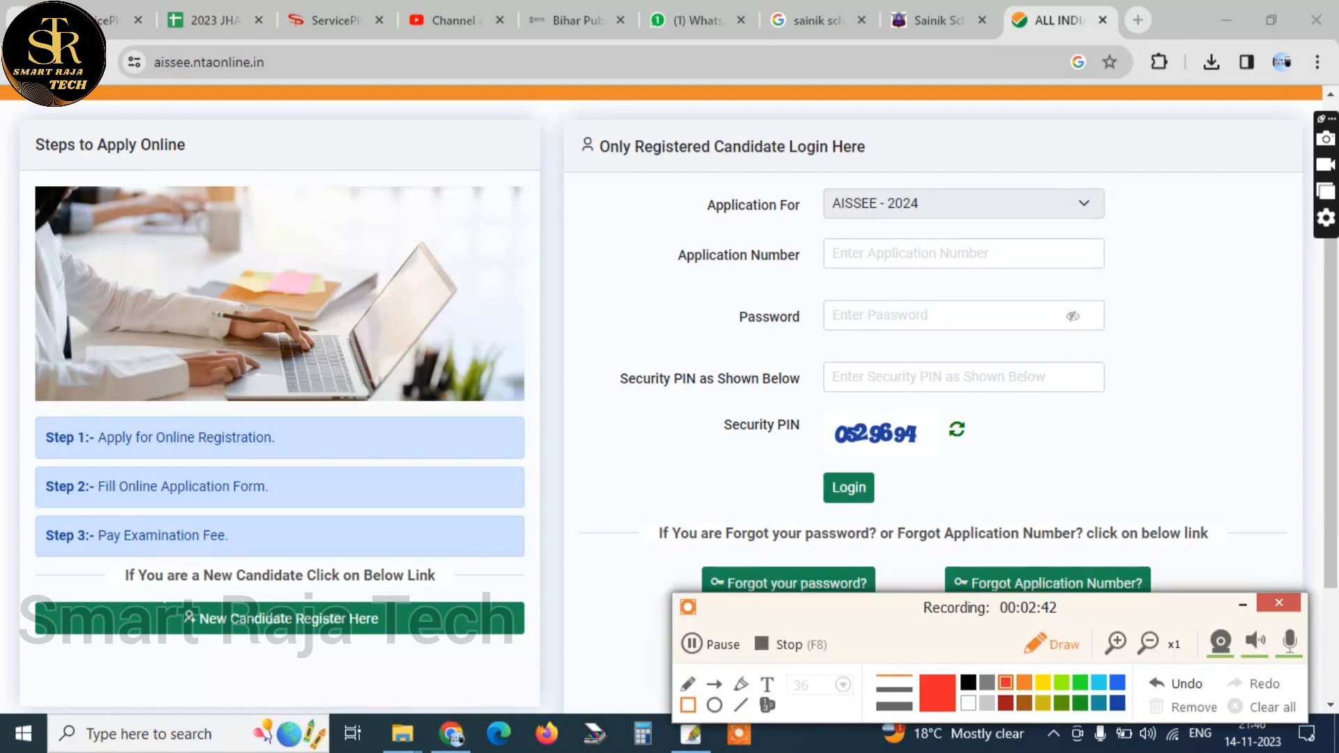
pyautogui.moveTo(146, 583); pyautogui.dragTo(443, 635)
# Outline the "Forgot your password?" and "Forgot Application Number?" options and the registered candidate login form in red
pyautogui.moveTo(767, 598); pyautogui.dragTo(865, 648)
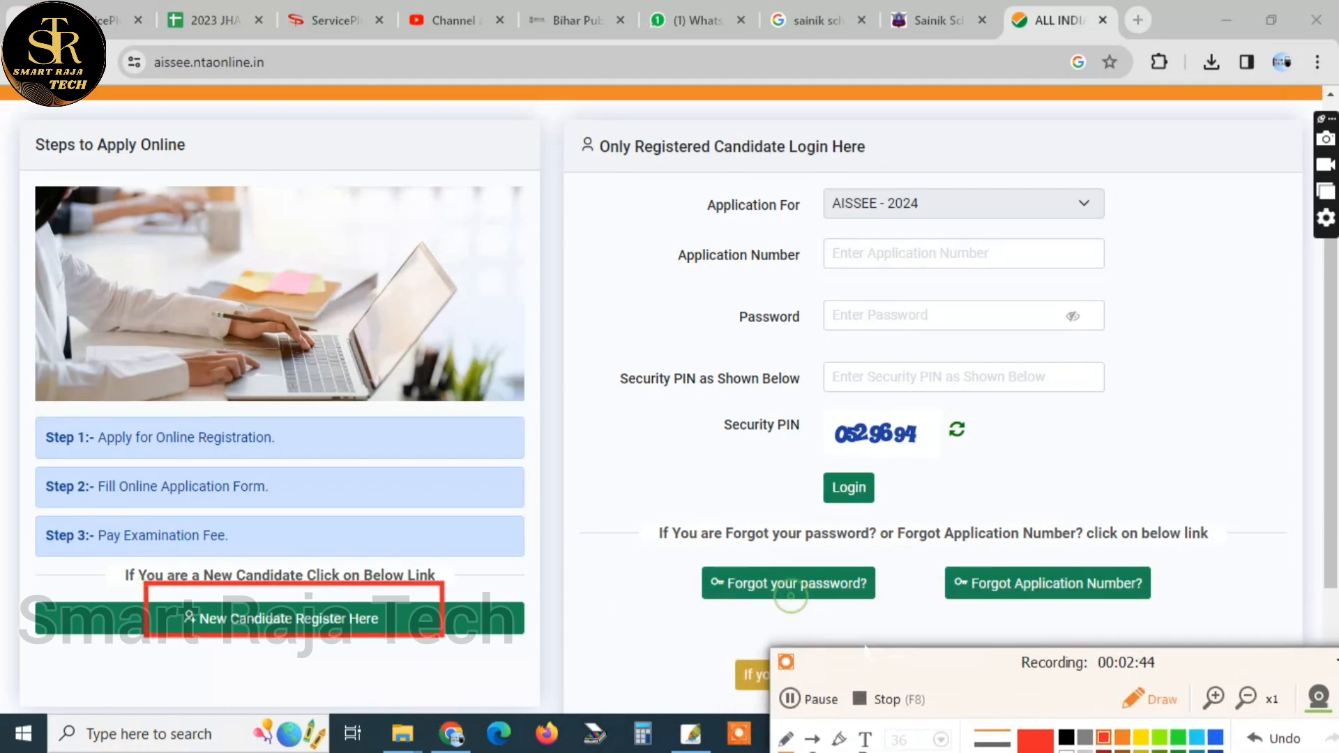
pyautogui.moveTo(670, 548); pyautogui.dragTo(896, 610)
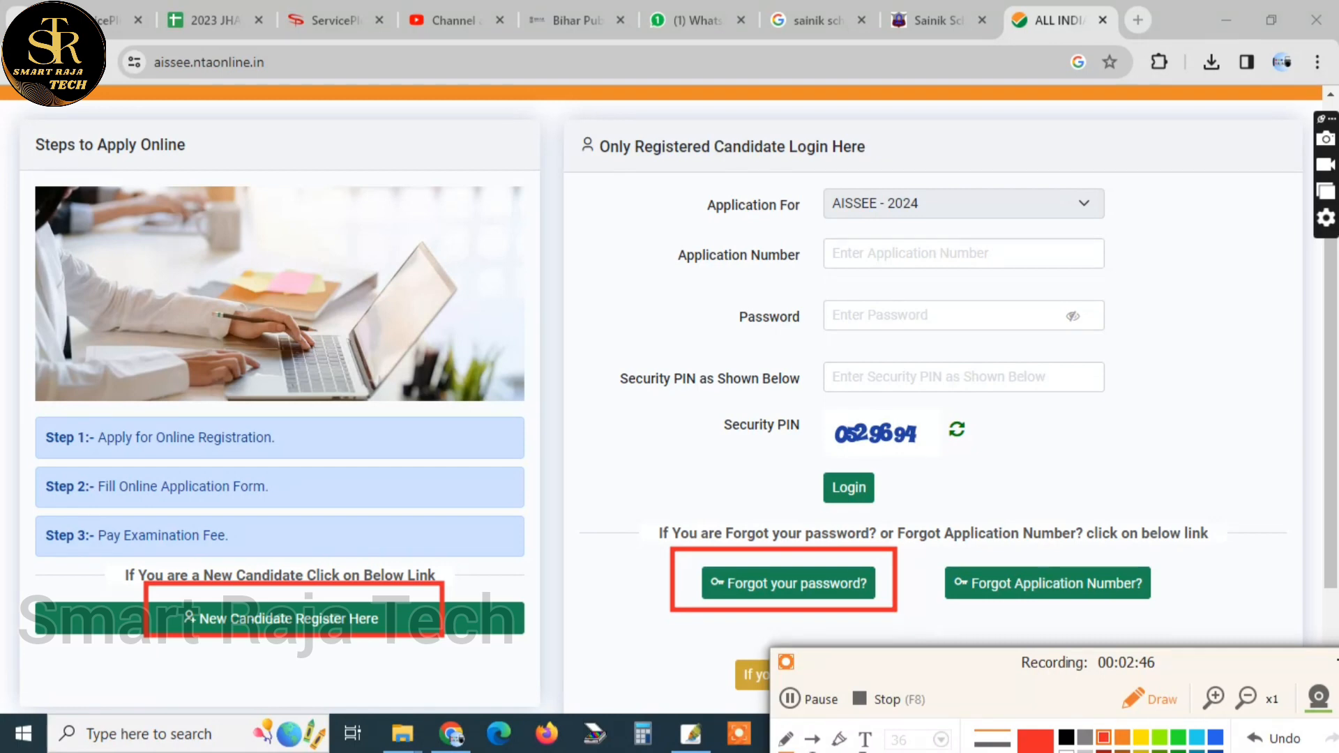
pyautogui.moveTo(936, 549); pyautogui.dragTo(1175, 612)
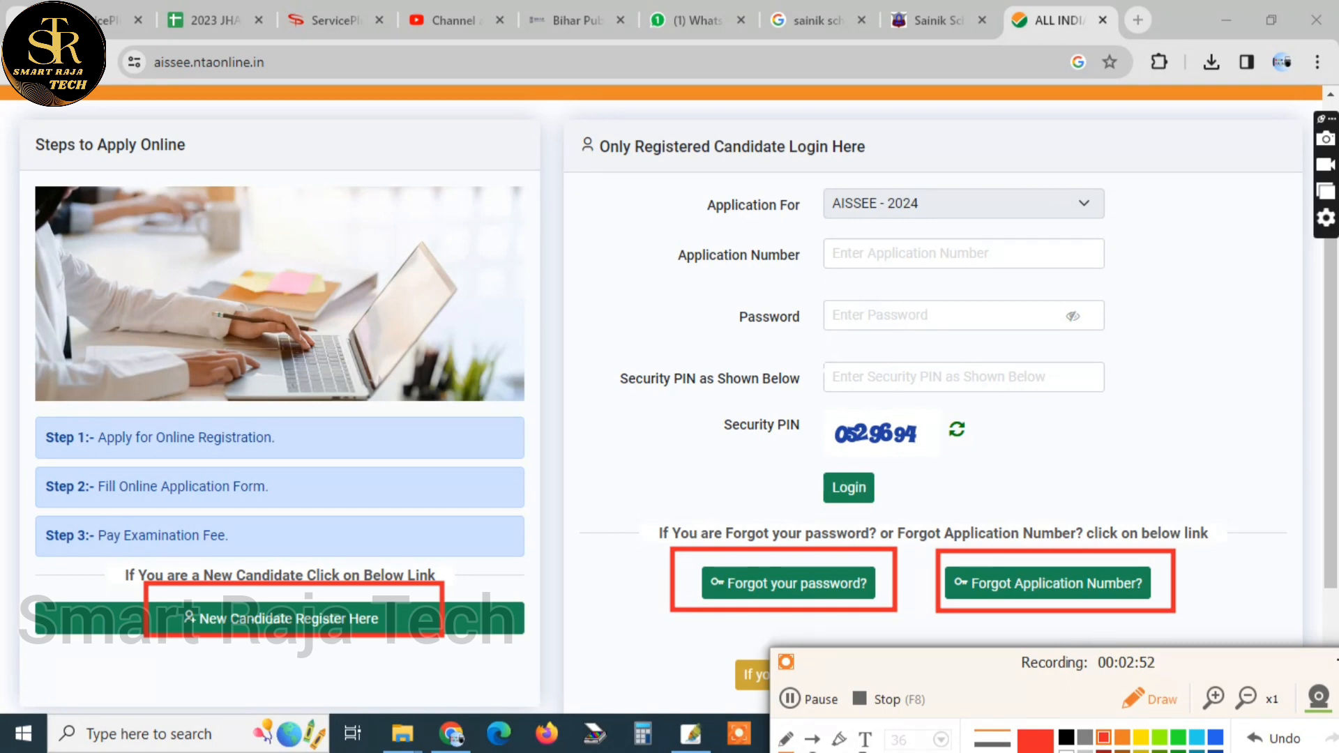
pyautogui.moveTo(641, 133)
pyautogui.mouseDown()
pyautogui.moveTo(1261, 502)
pyautogui.moveTo(1270, 527)
pyautogui.mouseUp()
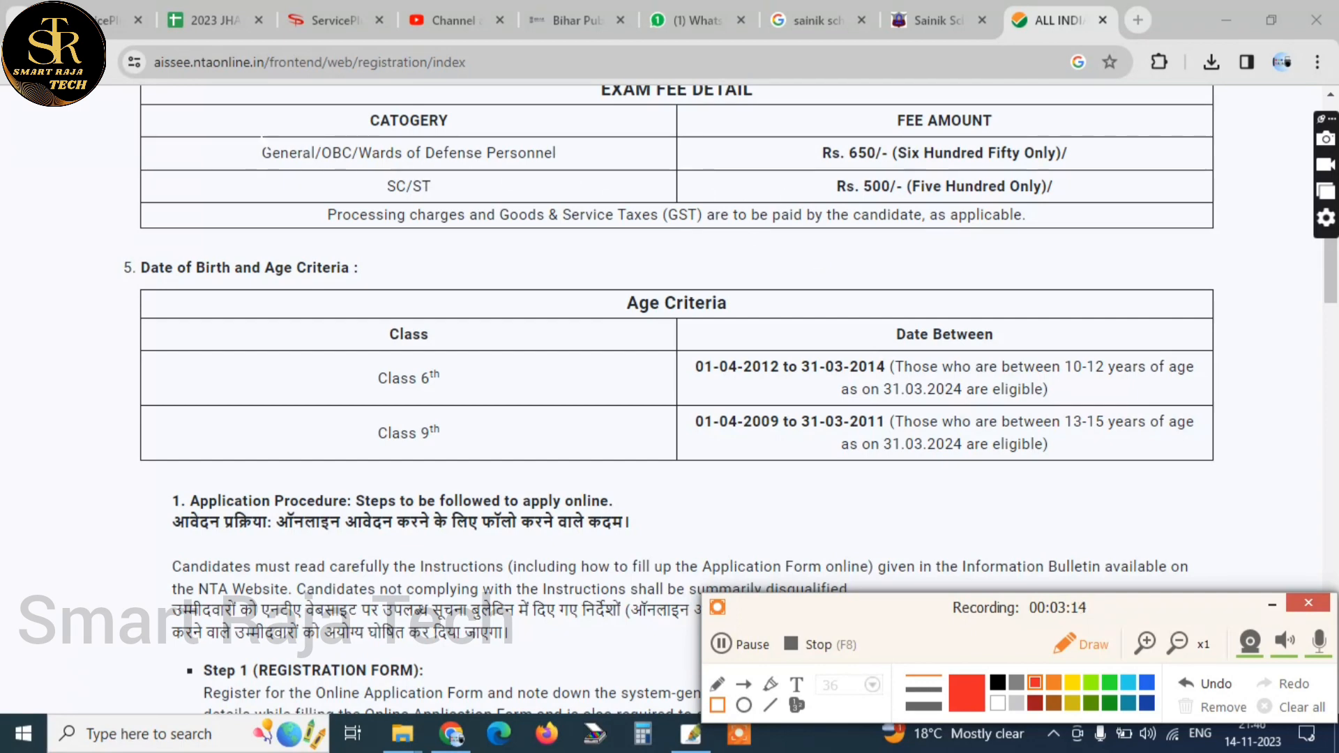
# Mark the General/OBC/Wards of Defense Personnel and SC/ST categories and their exam fee amounts with red rectangles
pyautogui.moveTo(237, 124)
pyautogui.mouseDown()
pyautogui.moveTo(711, 170)
pyautogui.moveTo(695, 169)
pyautogui.mouseUp()
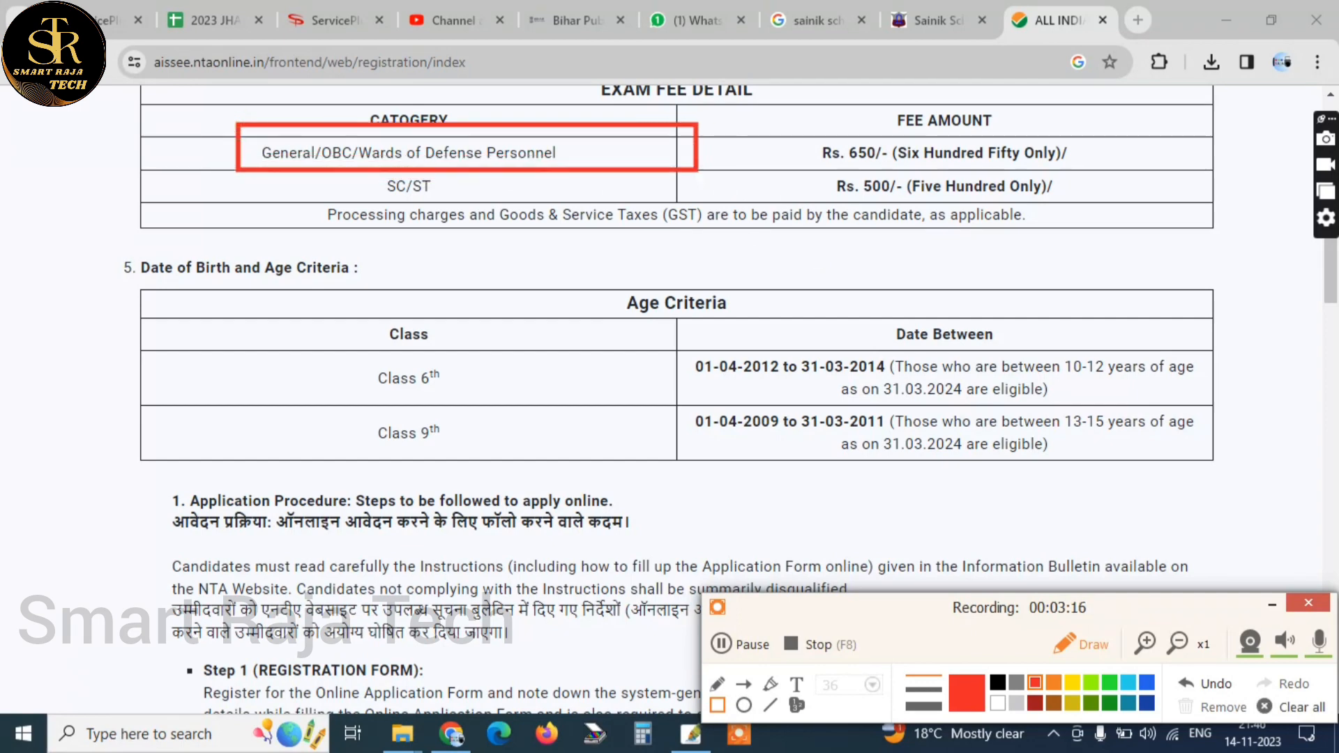
pyautogui.moveTo(784, 142); pyautogui.dragTo(1114, 170)
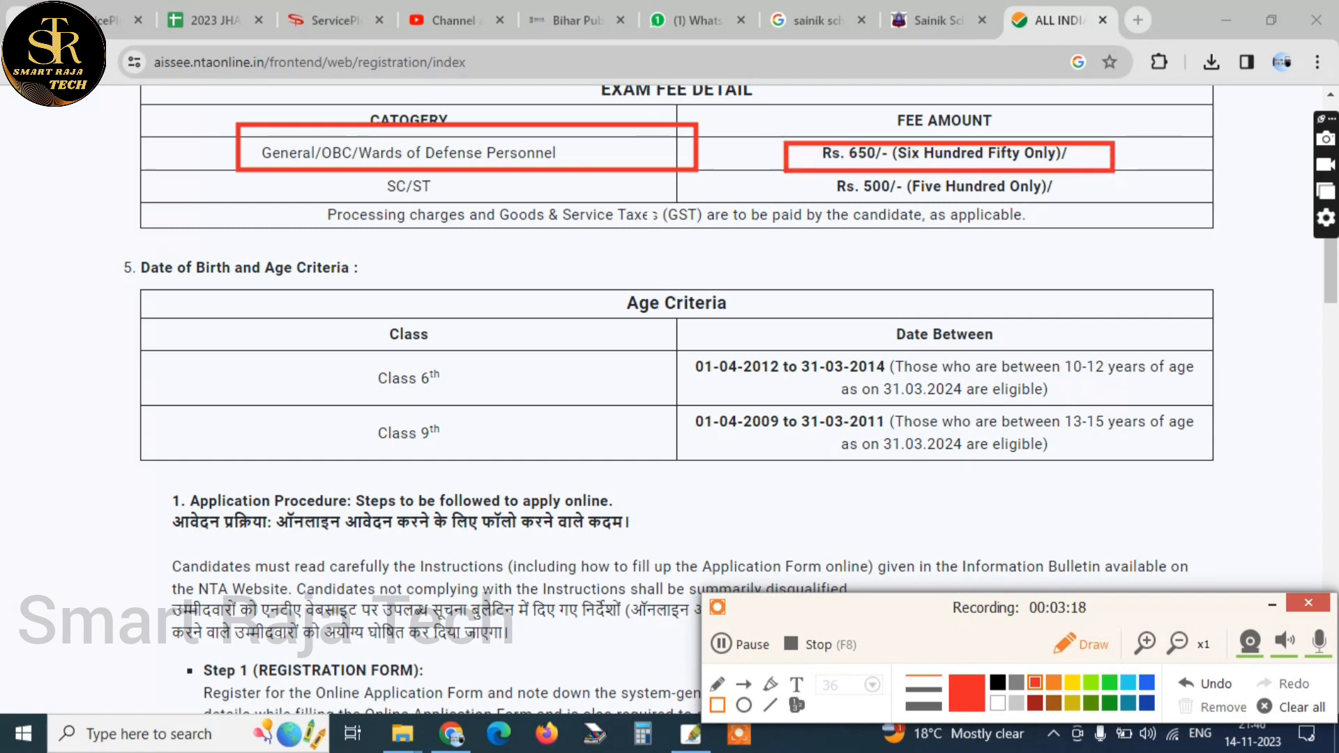
pyautogui.moveTo(339, 186); pyautogui.dragTo(563, 235)
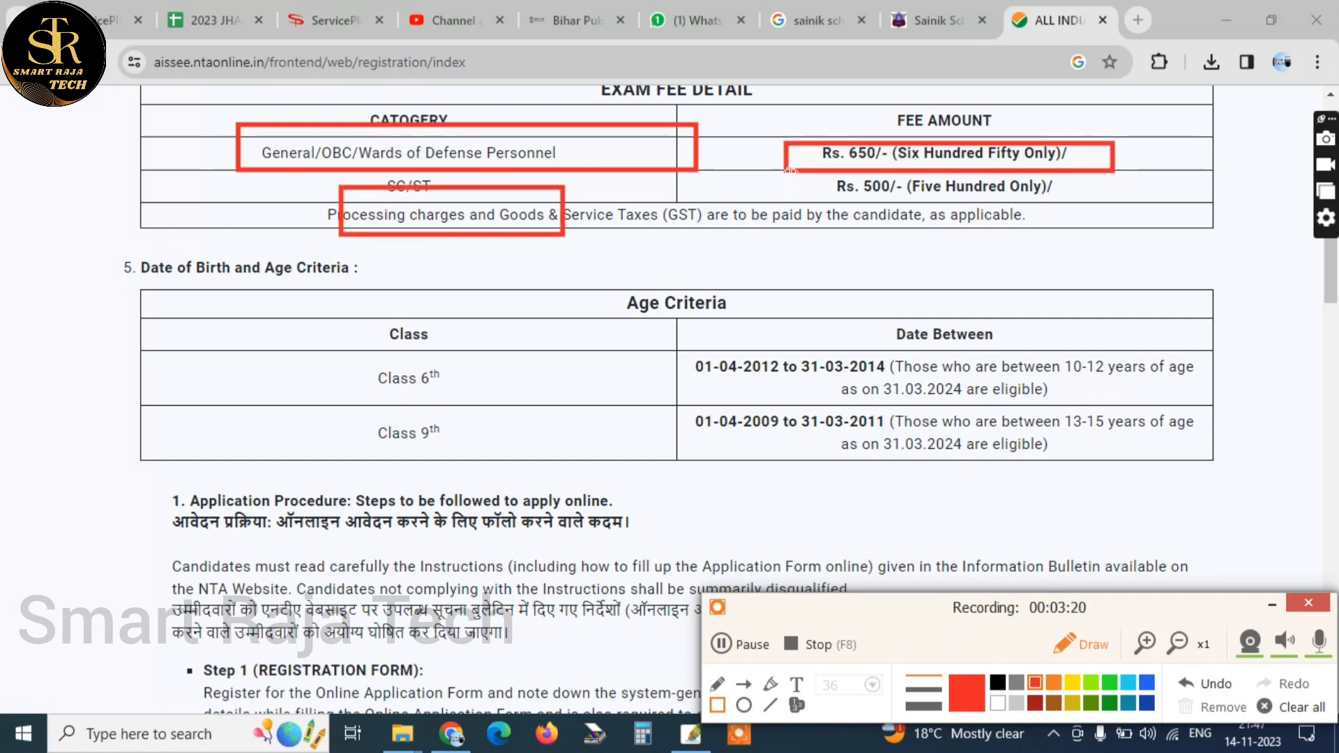
pyautogui.moveTo(788, 171); pyautogui.dragTo(875, 198)
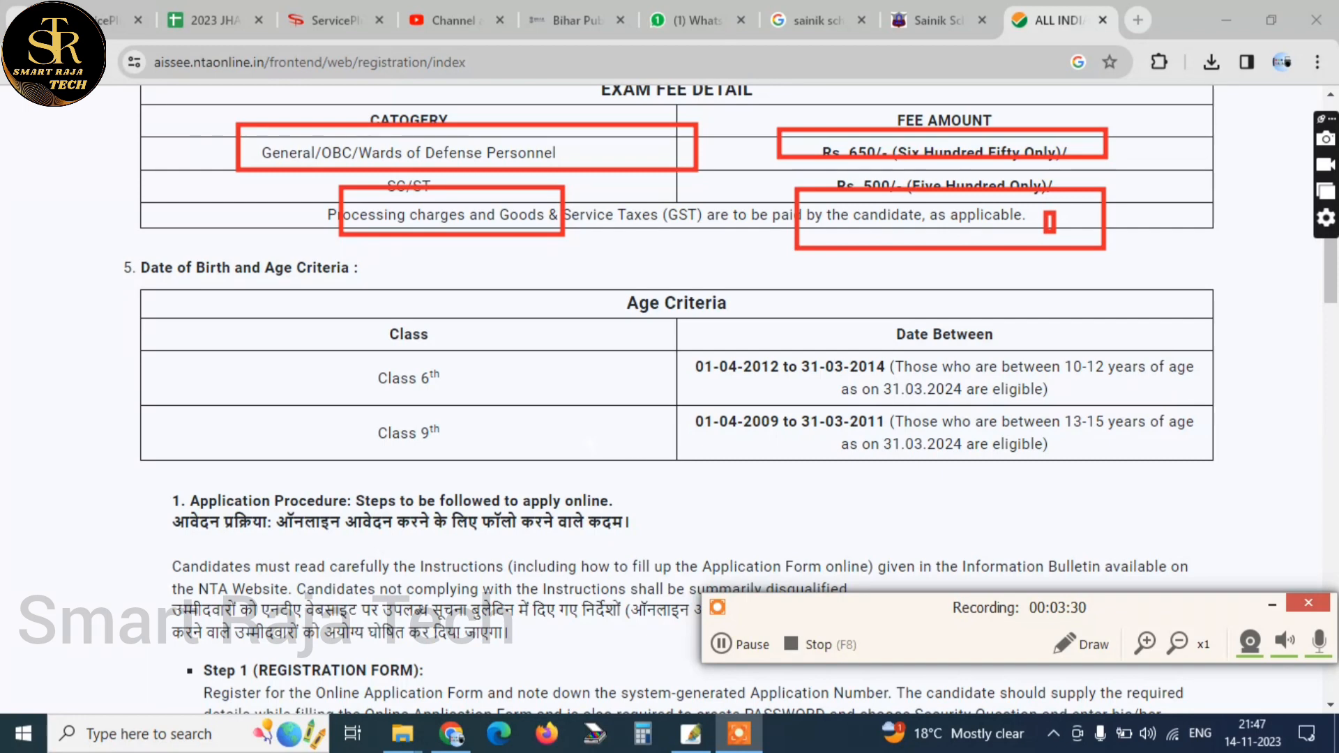
# Outline the Class 6 dates 01-04-2012 and 31-03-2014 and the 10-12 years age range in red
pyautogui.click(1081, 644)
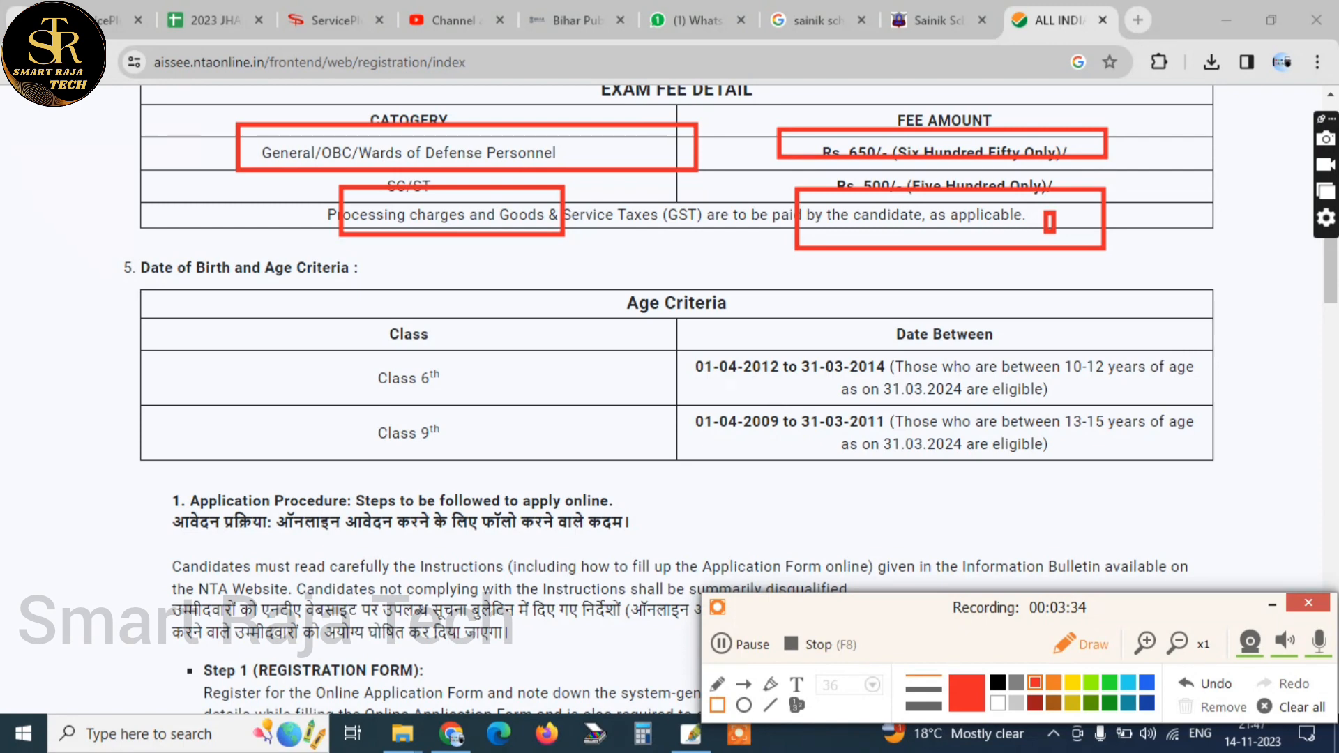
pyautogui.moveTo(685, 348)
pyautogui.mouseDown()
pyautogui.moveTo(807, 388)
pyautogui.moveTo(787, 390)
pyautogui.mouseUp()
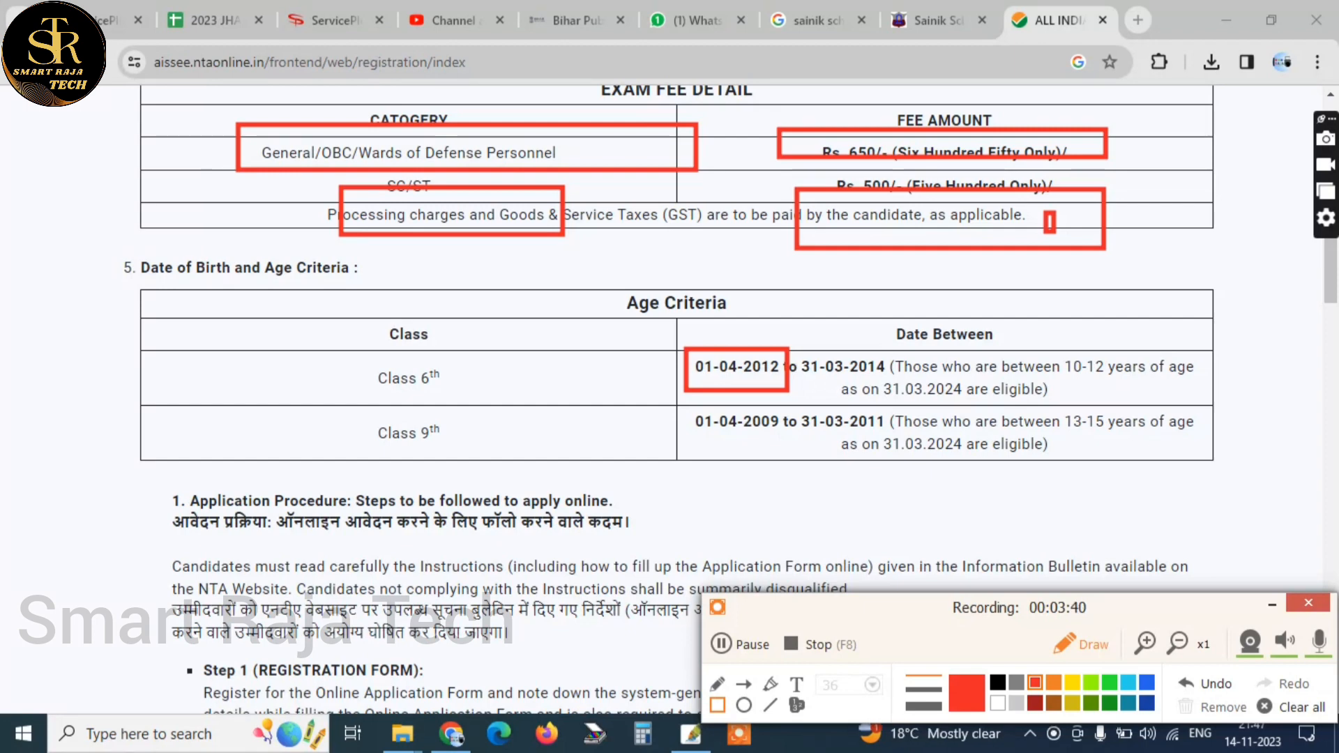
pyautogui.moveTo(791, 348); pyautogui.dragTo(902, 388)
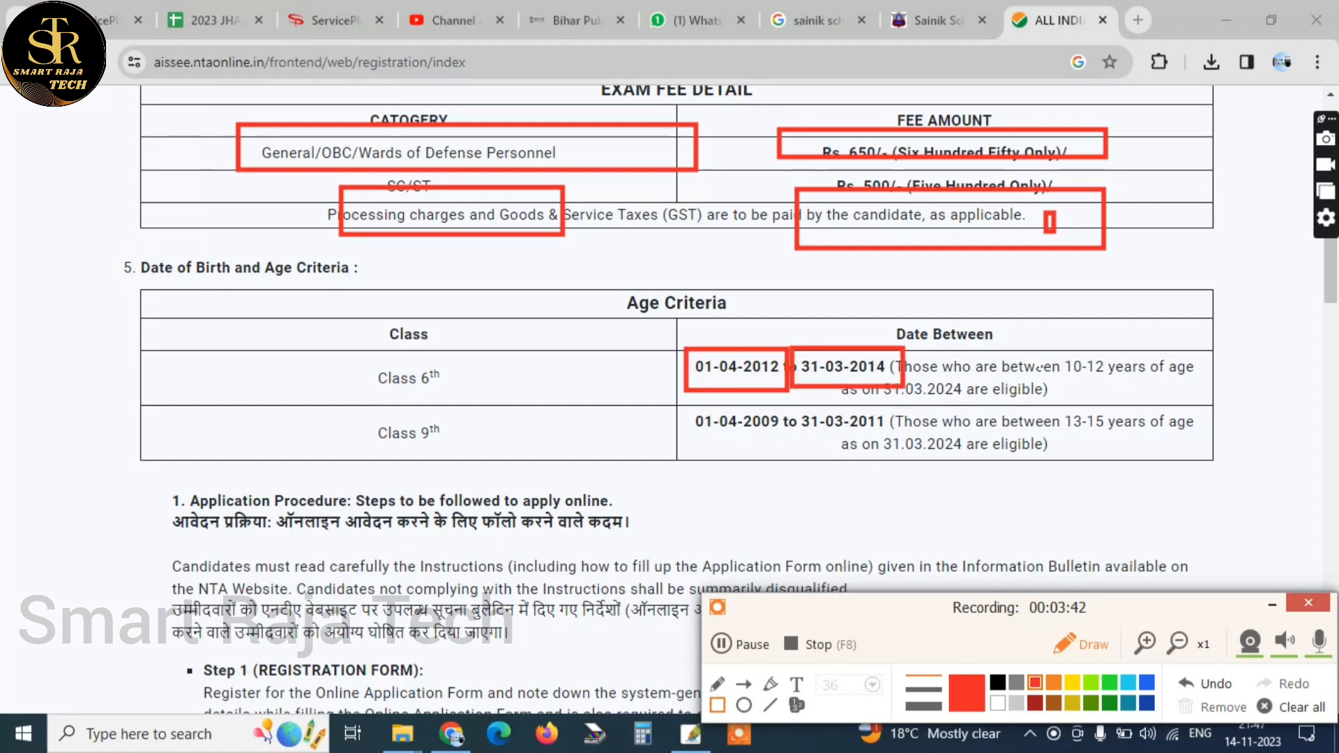
pyautogui.moveTo(1045, 340); pyautogui.dragTo(1162, 391)
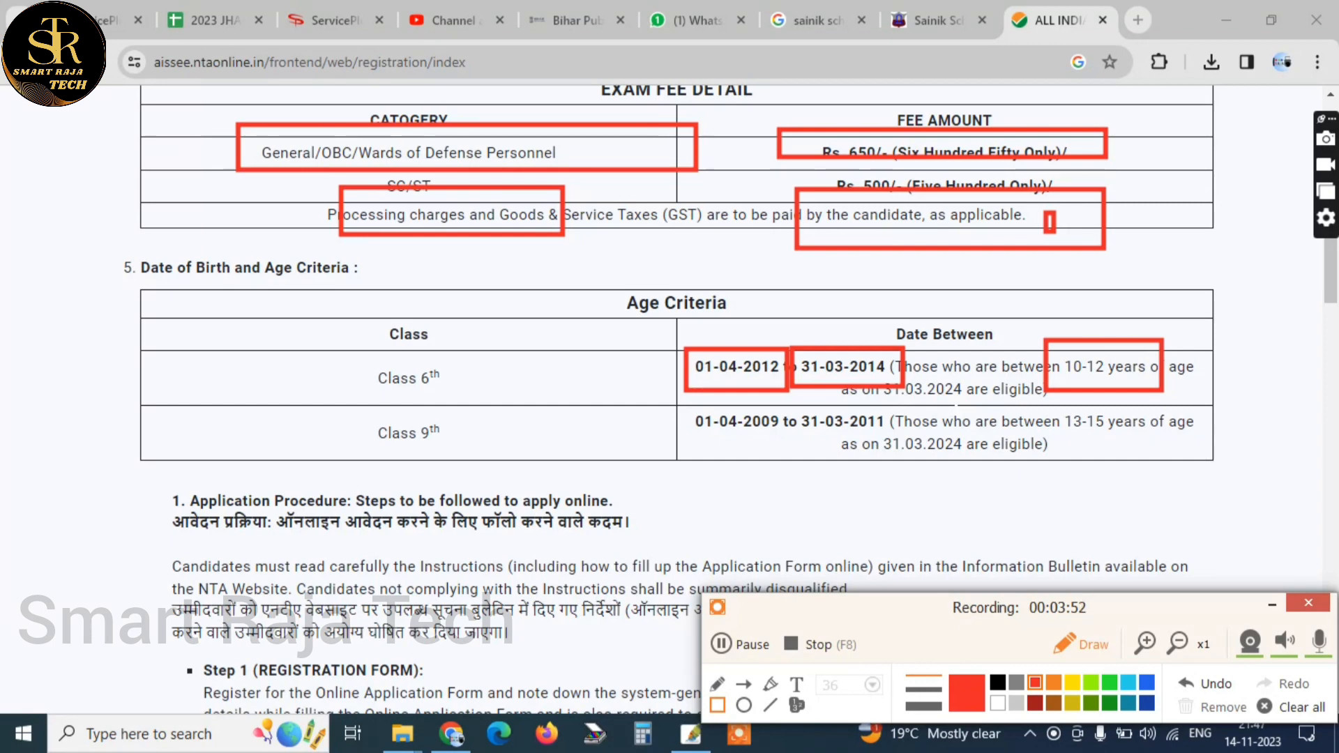
# Outline the Class 9th label and its dates 01-04-2009 and 31-03-2011 in red
pyautogui.moveTo(355, 407); pyautogui.dragTo(530, 460)
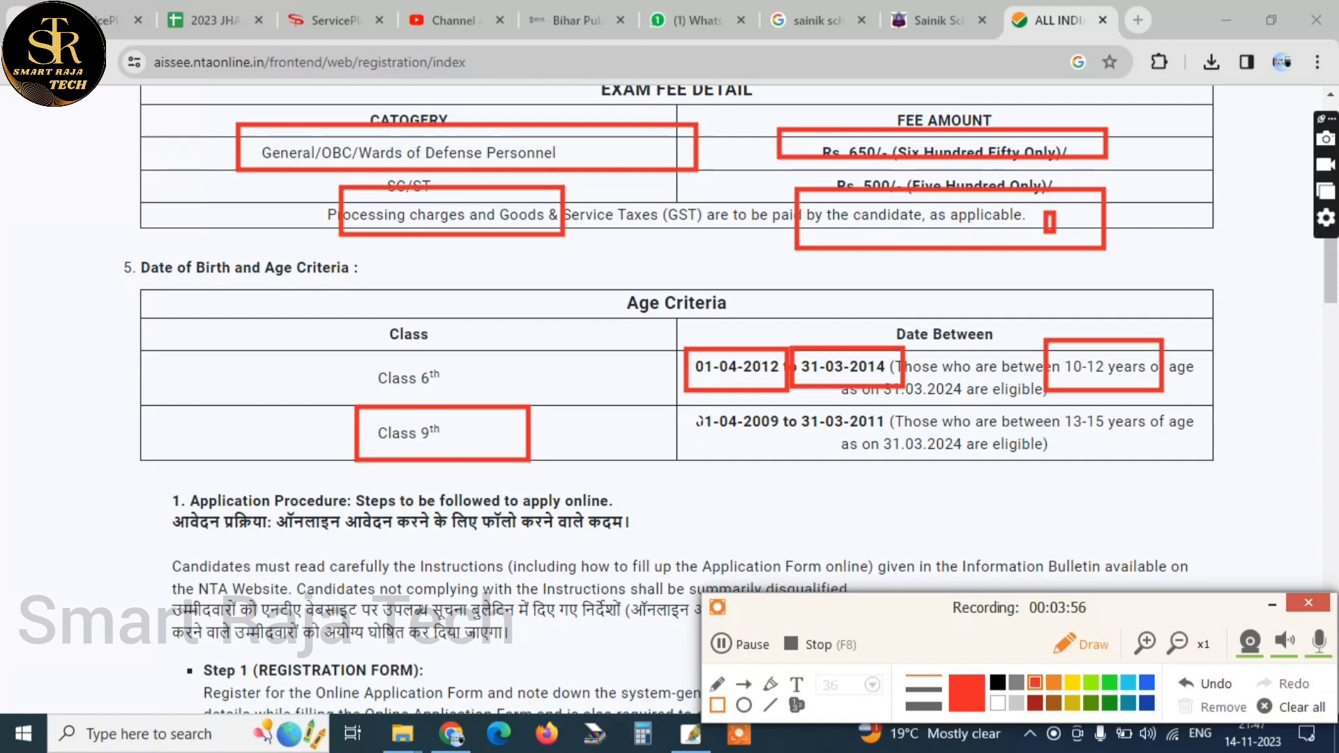
pyautogui.moveTo(686, 410)
pyautogui.mouseDown()
pyautogui.moveTo(791, 438)
pyautogui.moveTo(894, 430)
pyautogui.mouseUp()
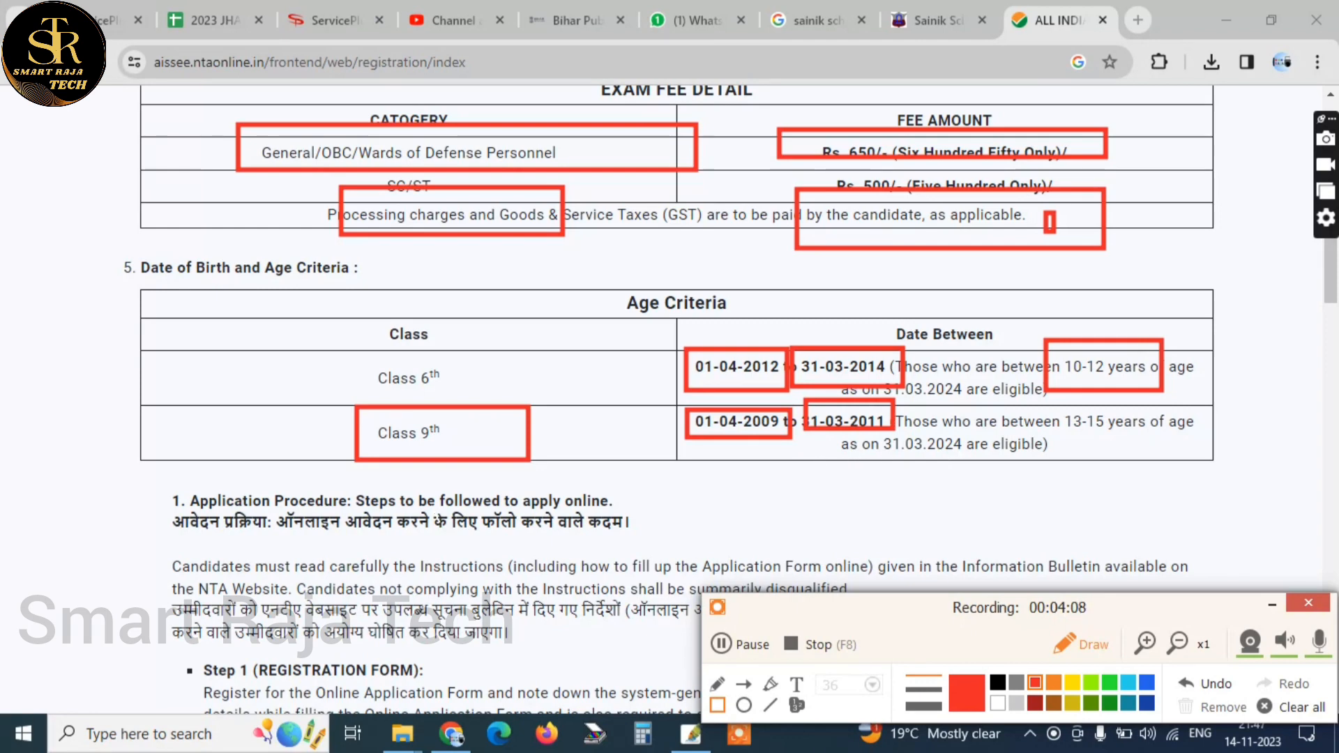
pyautogui.click(1072, 650)
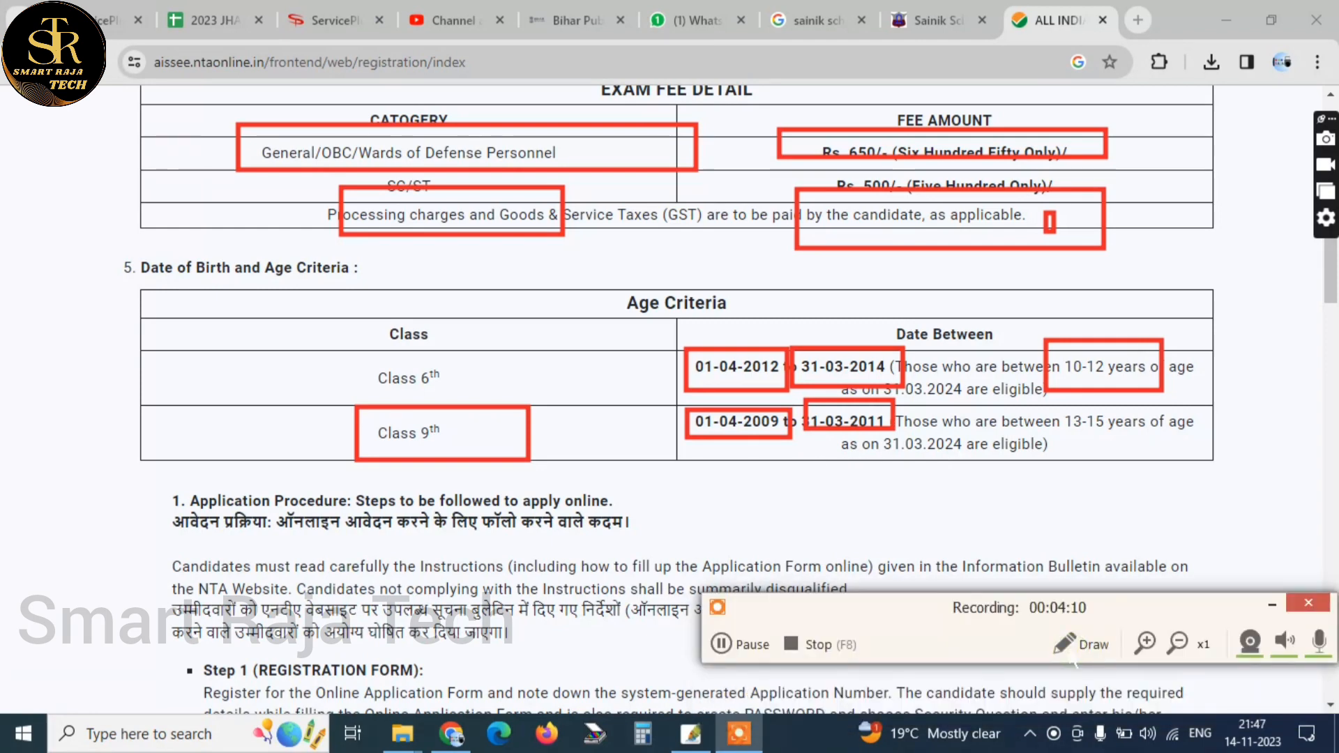
# Clear all red outlines from the exam fee and age criteria tables and leave drawing mode
pyautogui.click(1080, 645)
pyautogui.click(1293, 707)
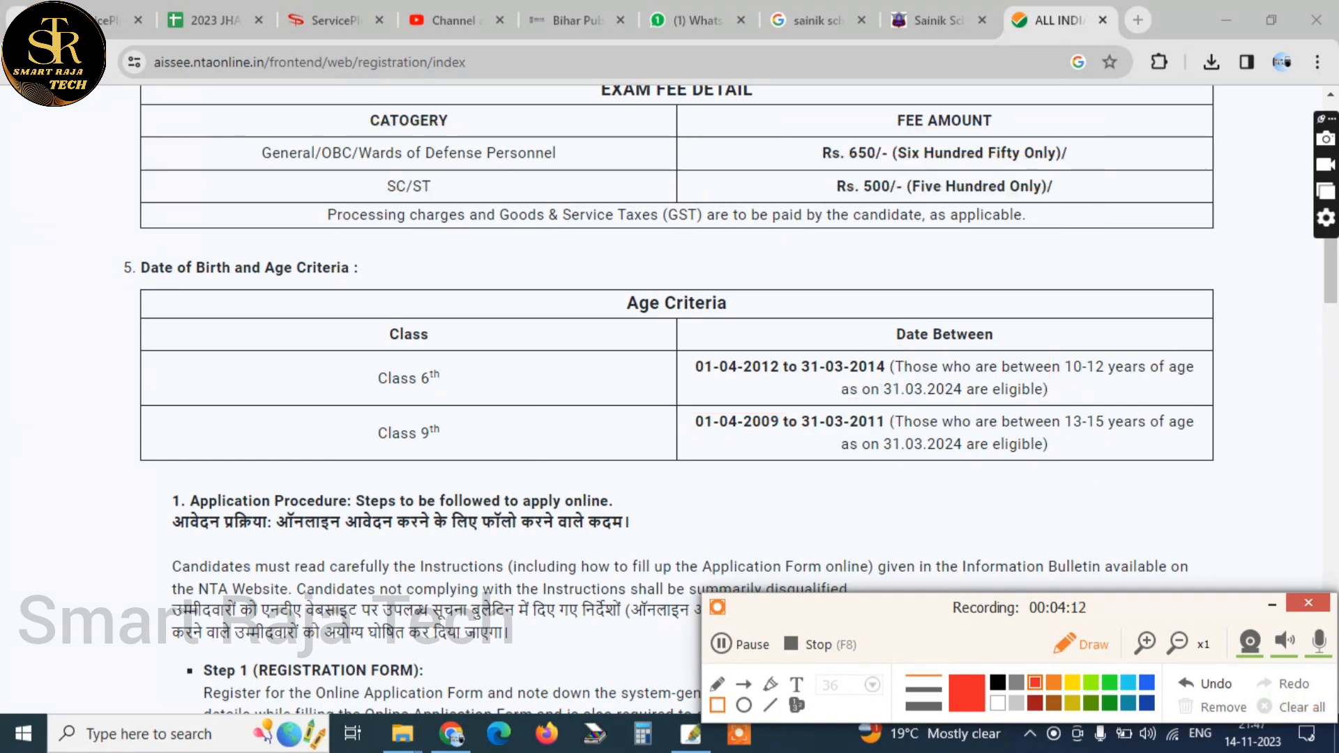
pyautogui.click(1094, 644)
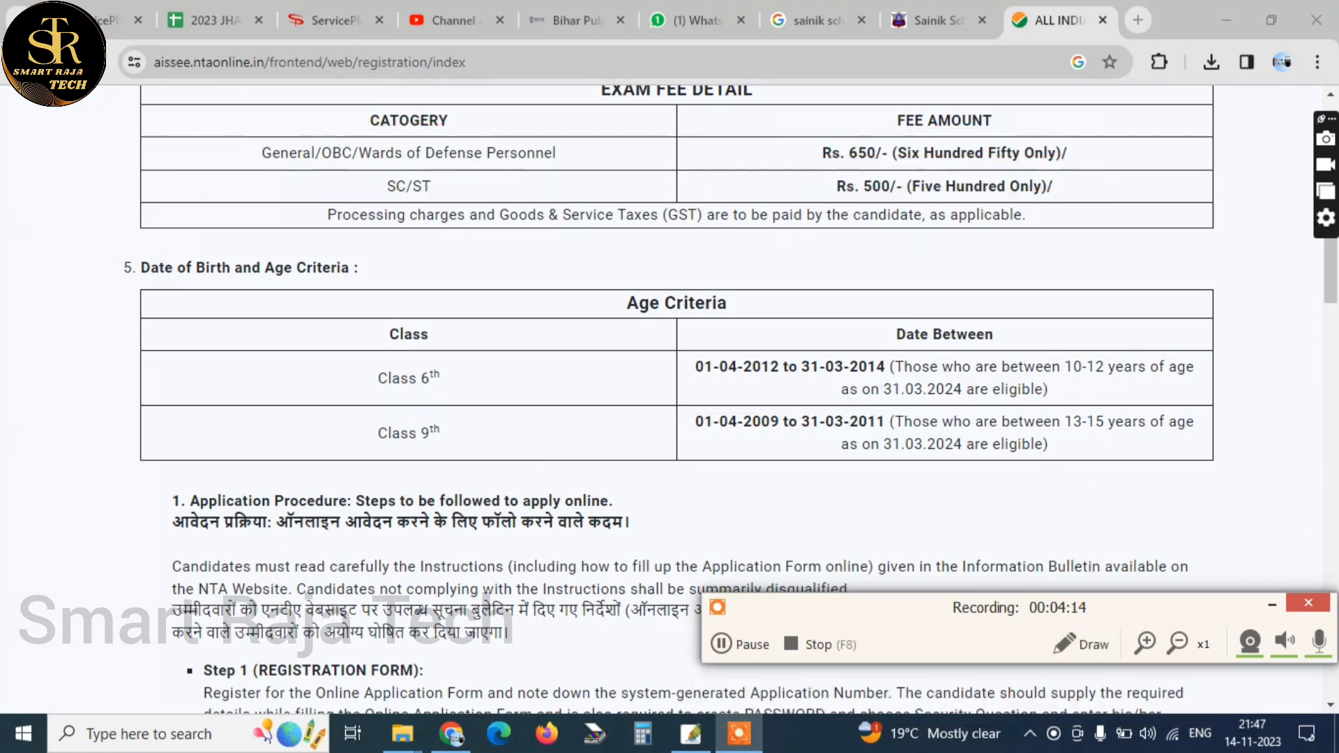
# Accept the Information Bulletin declaration at the end of the instructions and proceed to the registration form
pyautogui.moveTo(1331, 279); pyautogui.dragTo(1331, 542)
pyautogui.scroll(-9, 611, 301)
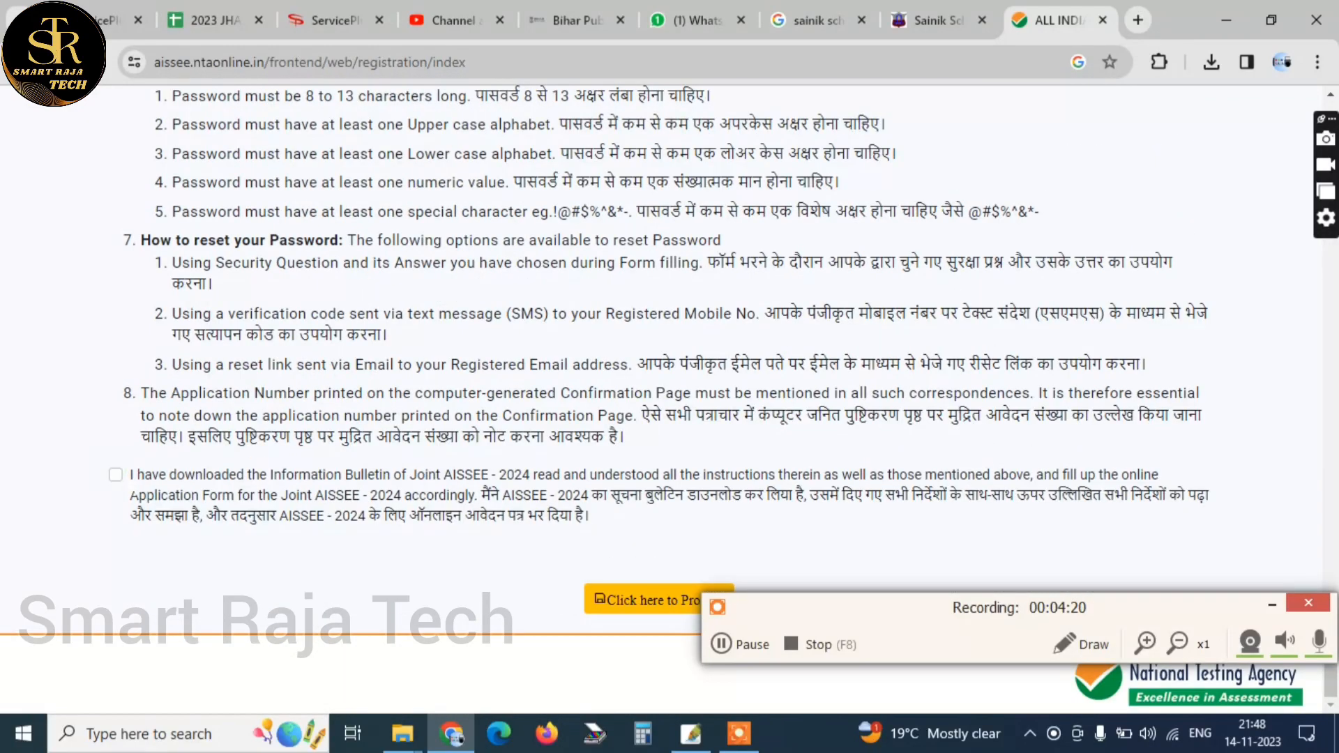
pyautogui.click(116, 475)
pyautogui.click(622, 601)
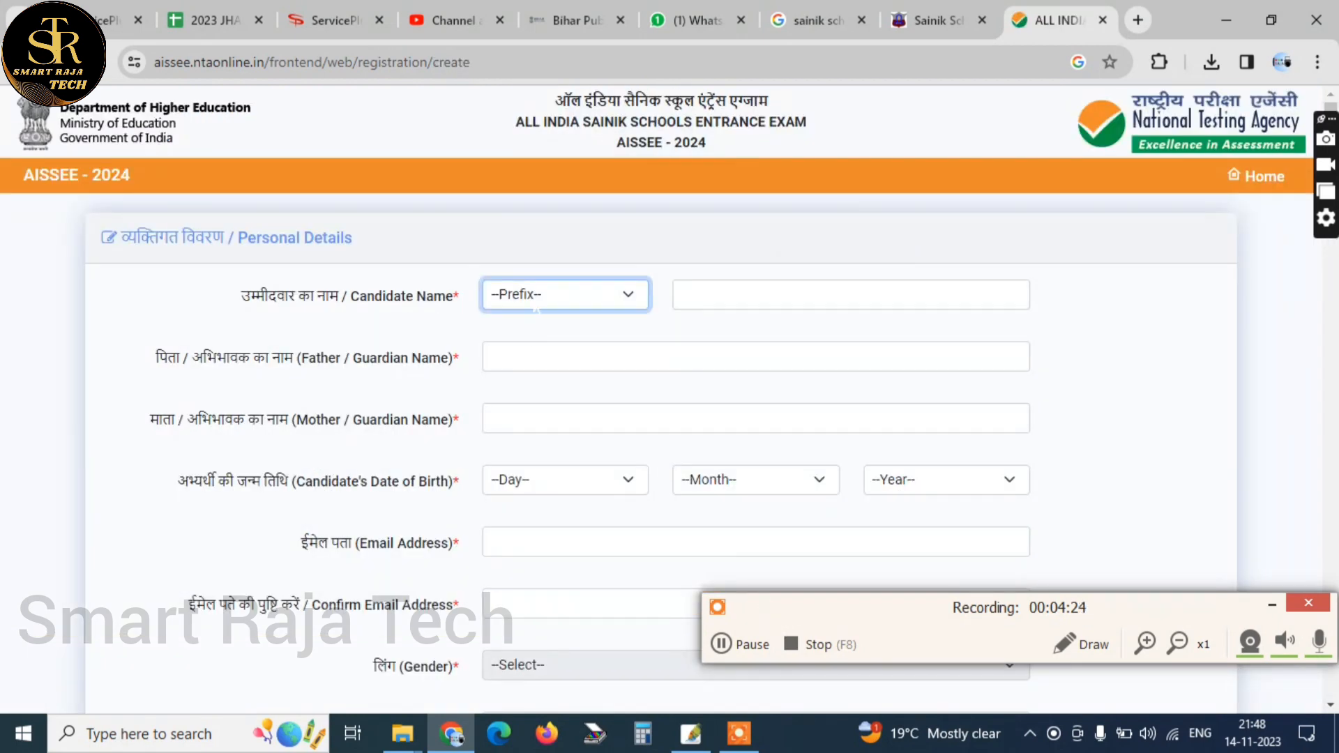
# Choose the prefix Mr. and enter the candidate's, father's and mother's names in Personal Details
pyautogui.click(536, 307)
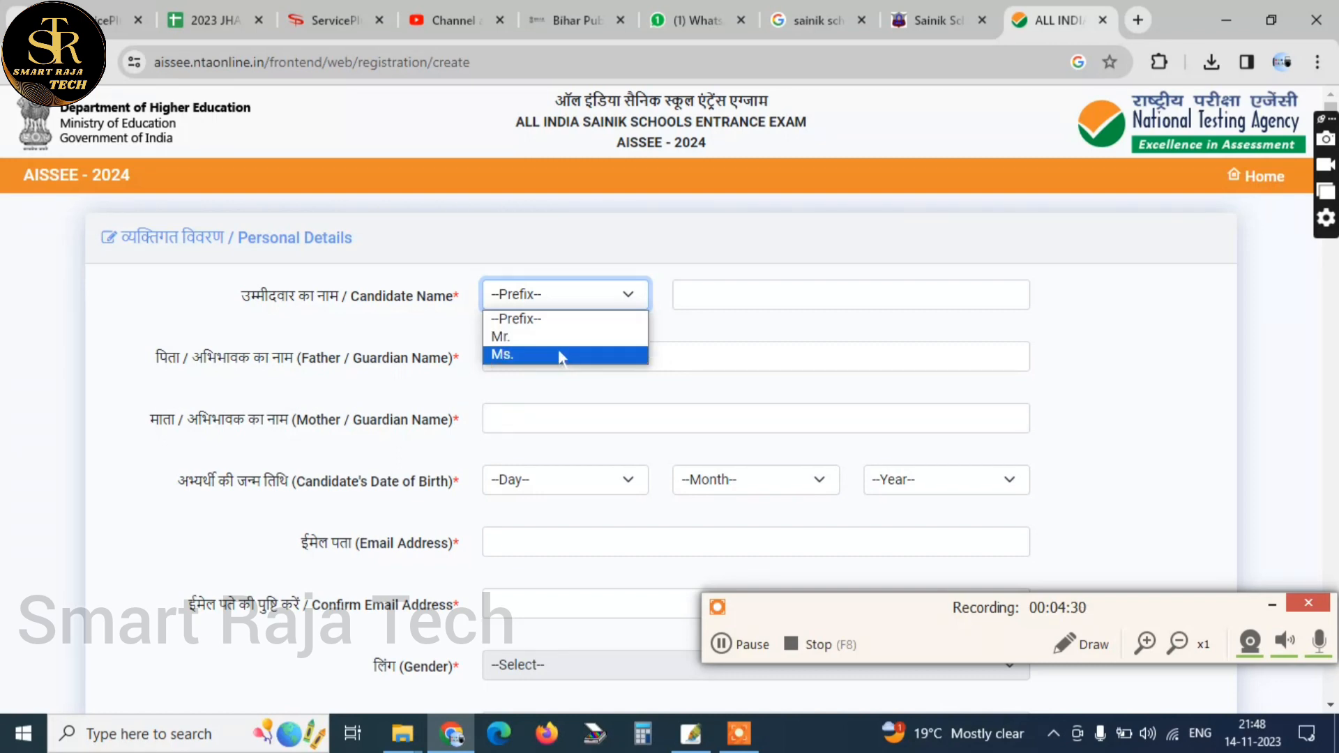
pyautogui.click(501, 337)
pyautogui.scroll(-1, 670, 418)
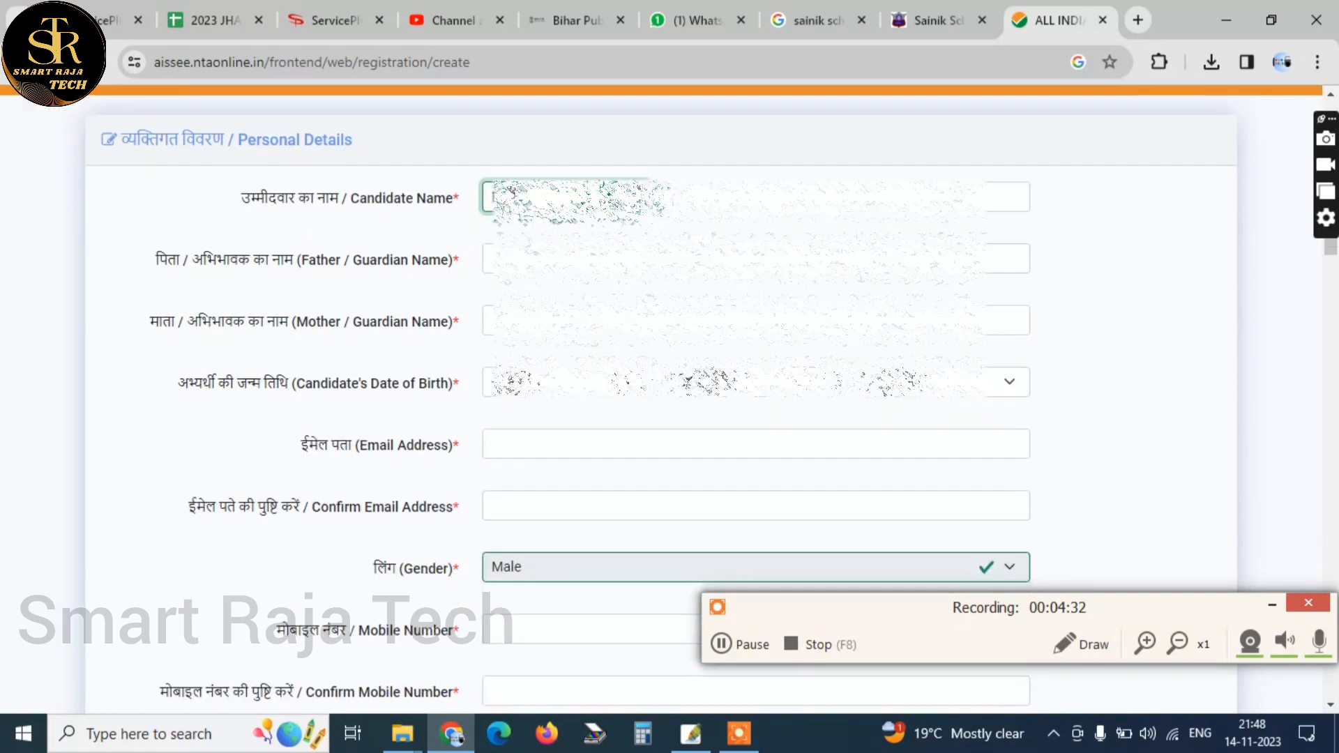
pyautogui.click(707, 195)
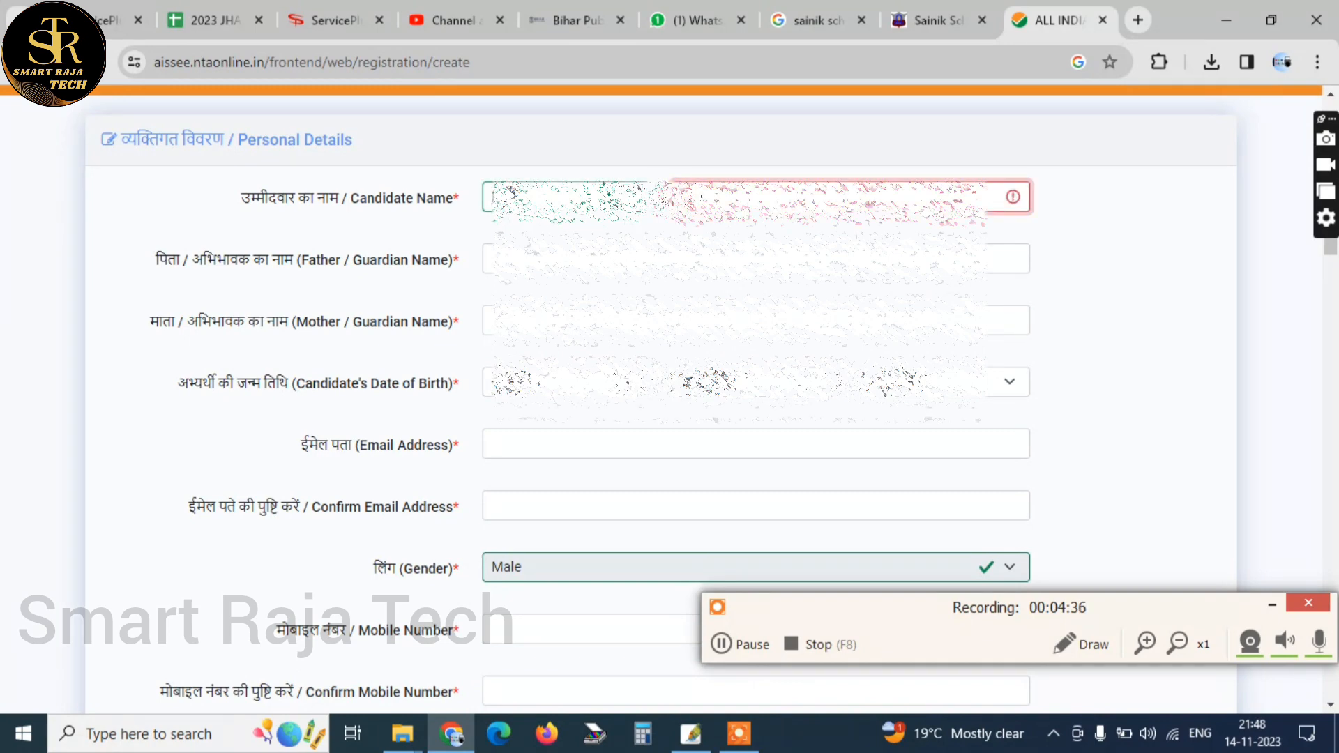
pyautogui.press('Tab')
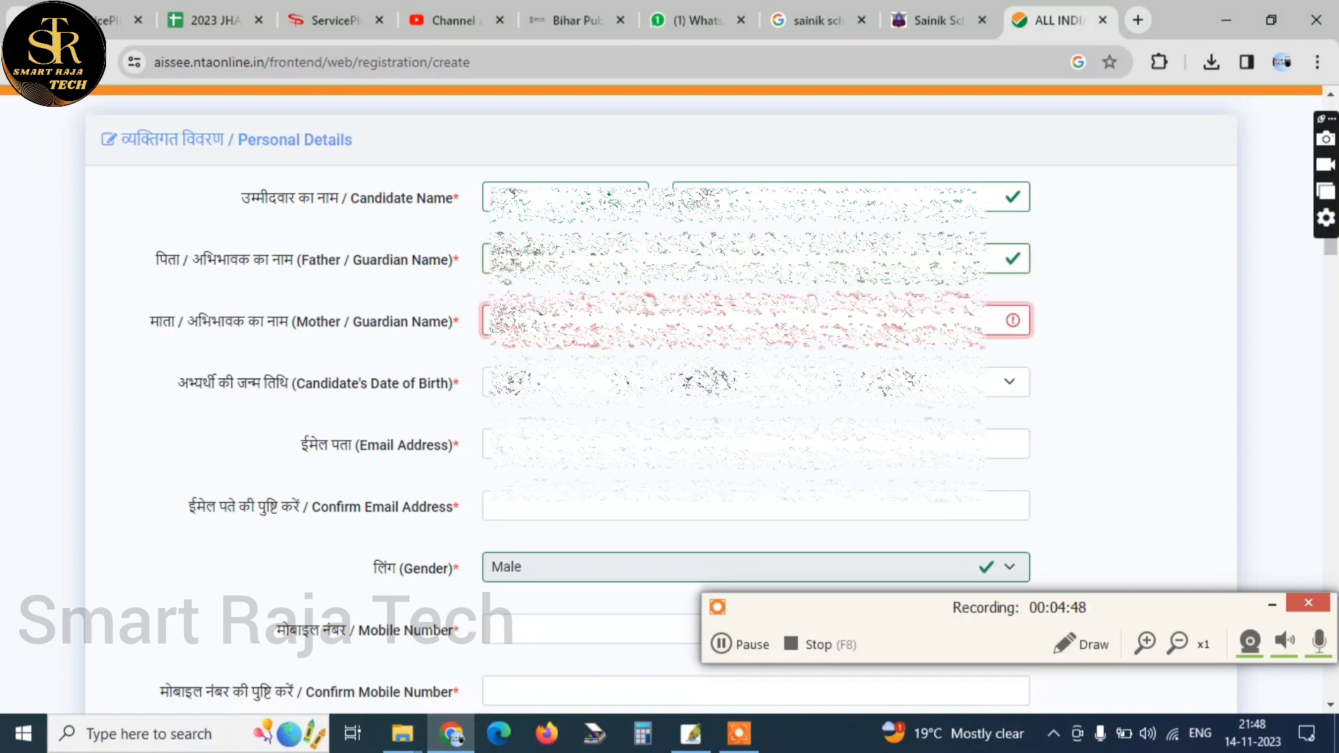
pyautogui.press('Tab')
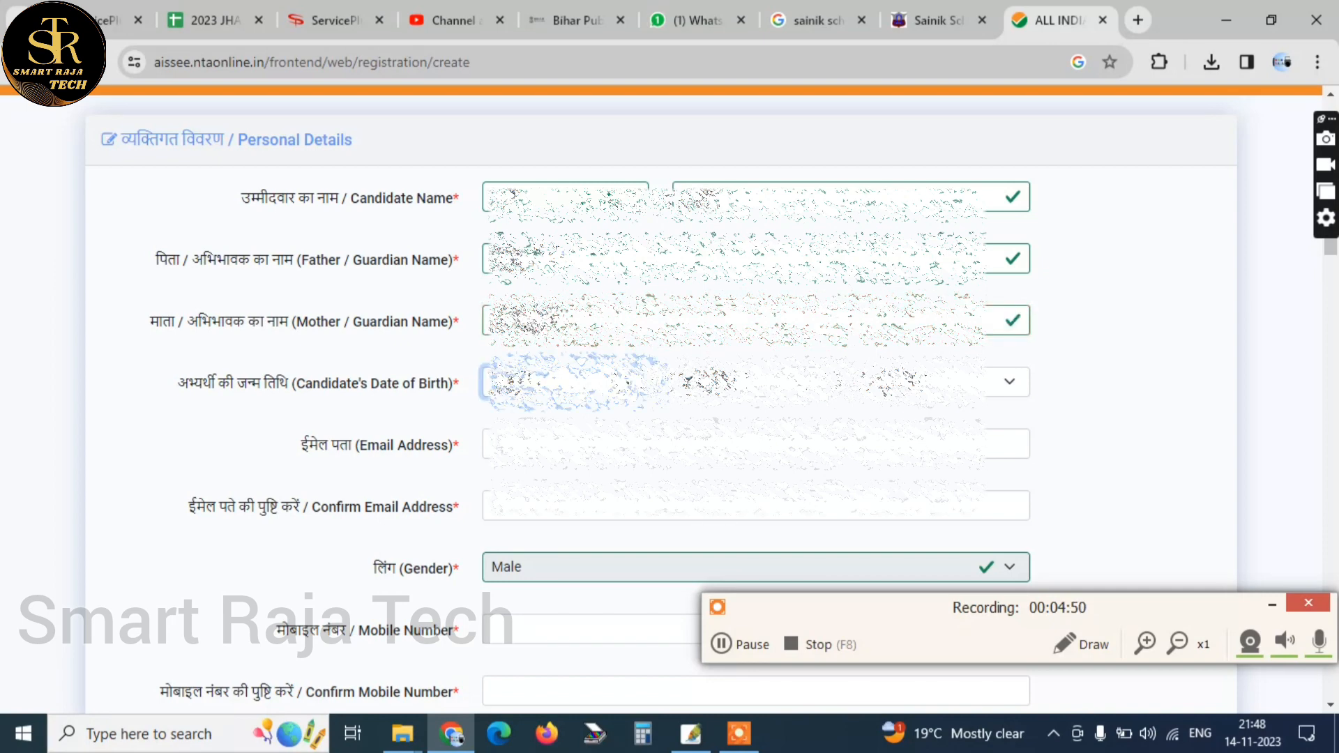
# Select the day, month and year of the candidate's date of birth
pyautogui.click(544, 383)
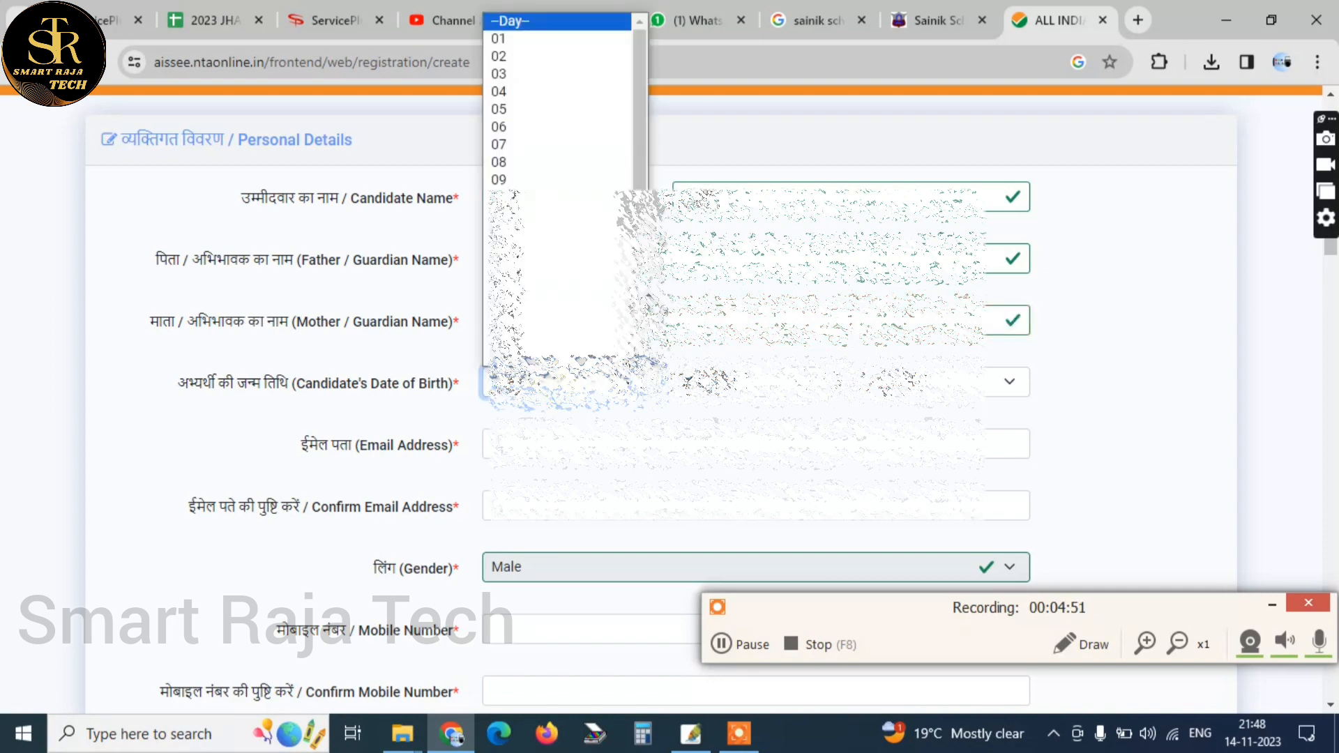
pyautogui.click(543, 56)
pyautogui.click(711, 384)
pyautogui.click(705, 426)
pyautogui.click(906, 384)
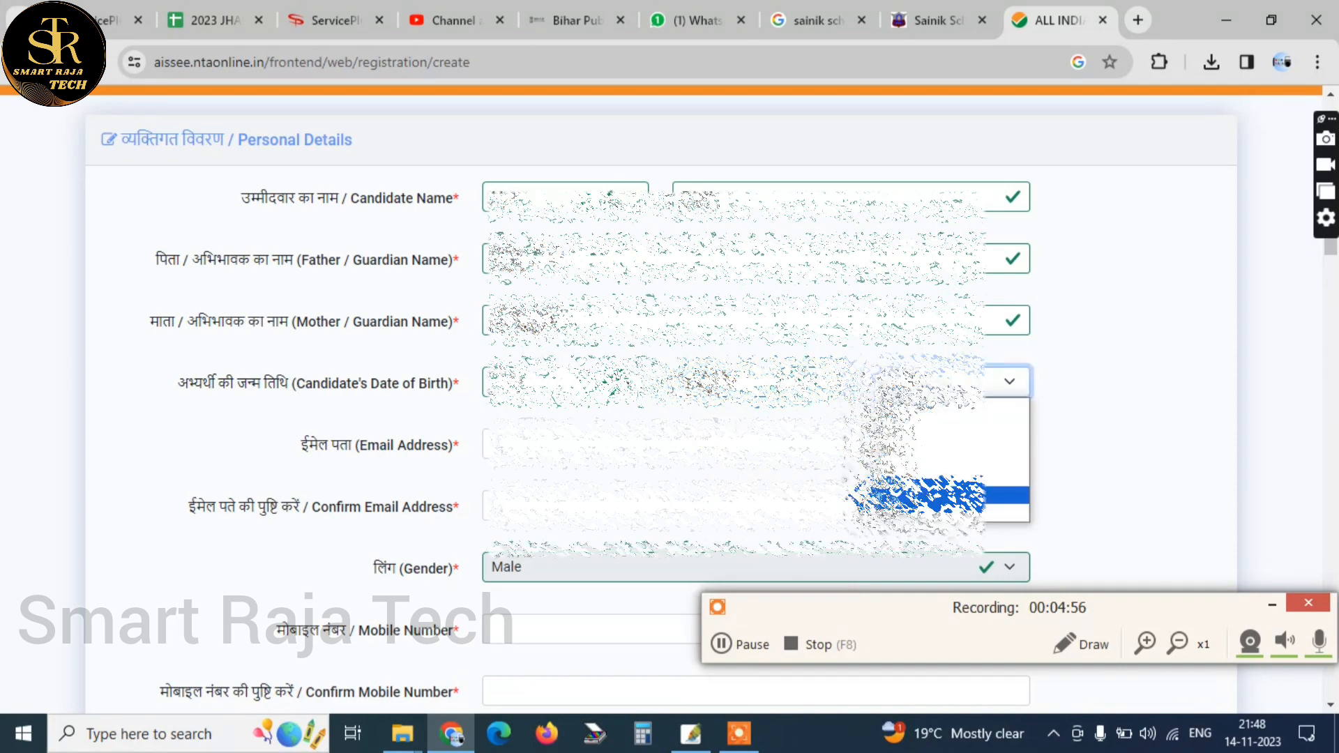
pyautogui.click(907, 495)
# Outline the Email Address, Confirm Email Address, Gender, Mobile Number and Confirm Mobile Number fields in red
pyautogui.scroll(-1, 871, 460)
pyautogui.click(530, 346)
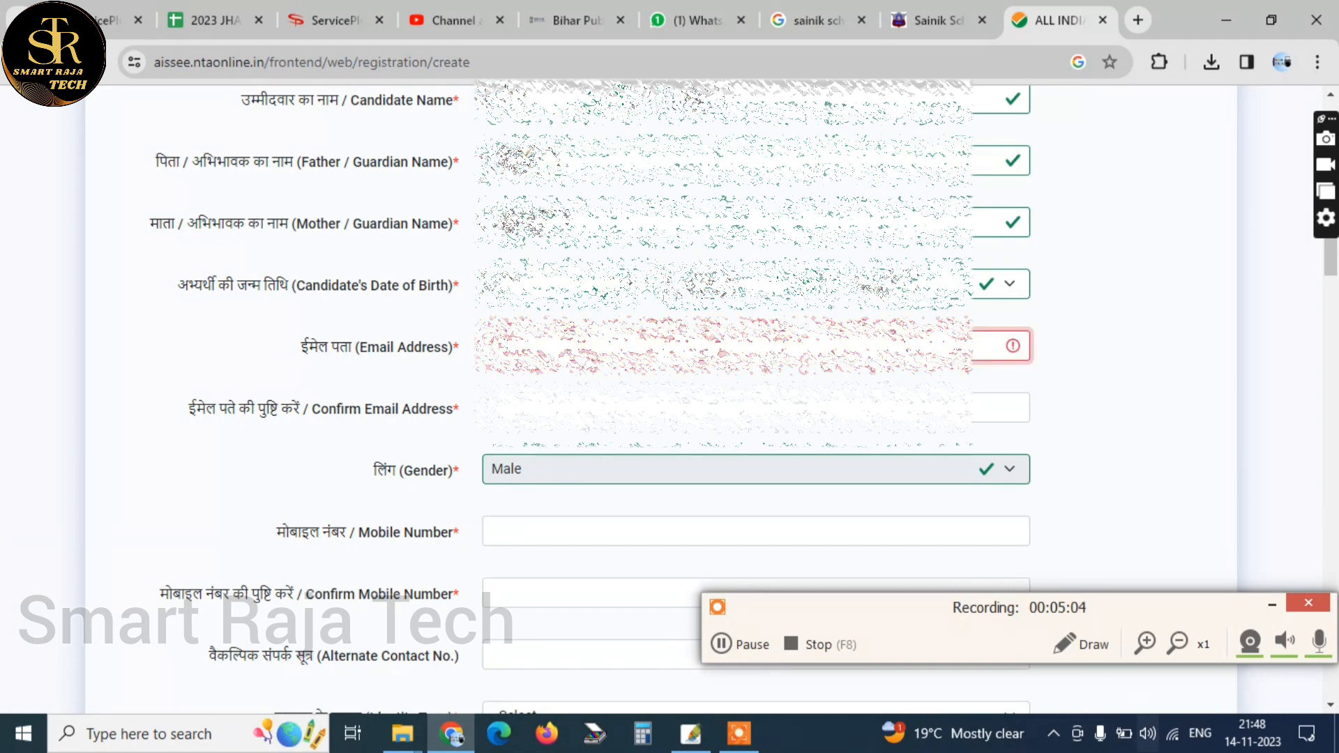
pyautogui.click(1066, 644)
pyautogui.moveTo(456, 301)
pyautogui.mouseDown()
pyautogui.moveTo(642, 373)
pyautogui.moveTo(949, 384)
pyautogui.mouseUp()
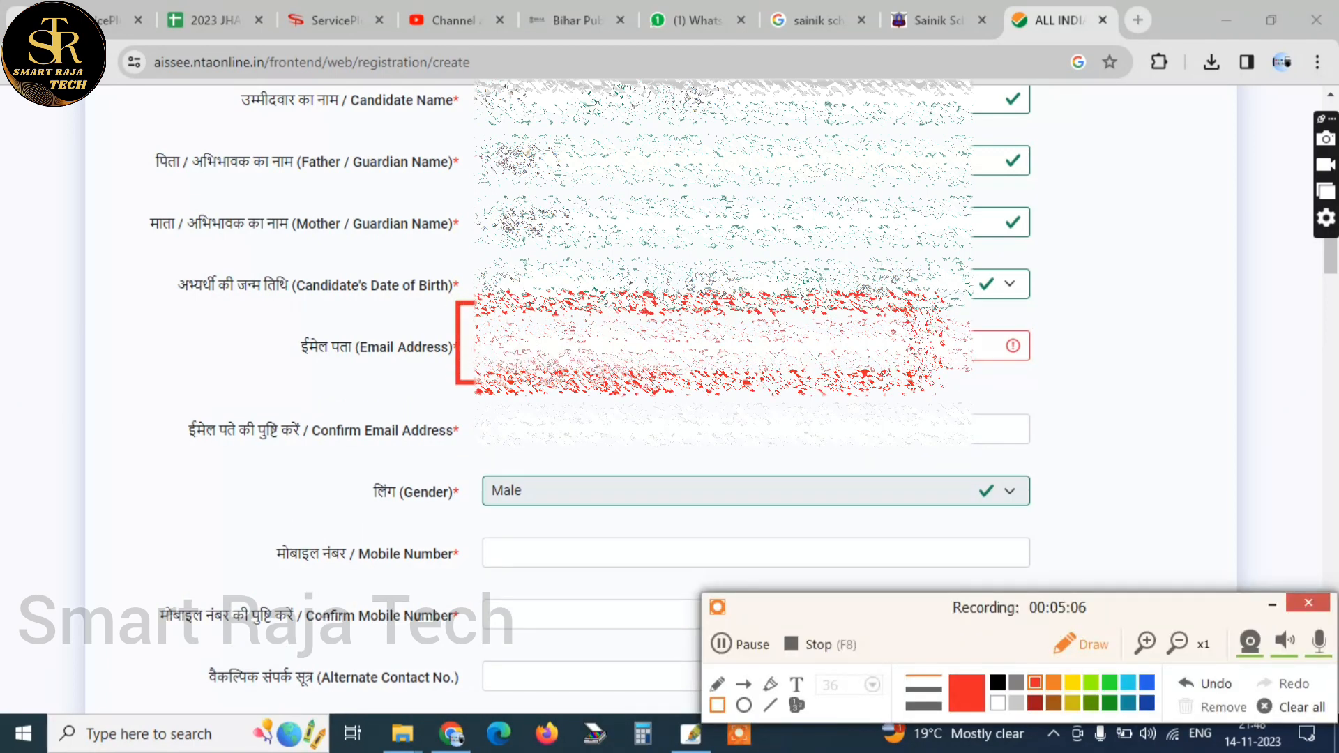
pyautogui.moveTo(181, 409); pyautogui.dragTo(1122, 450)
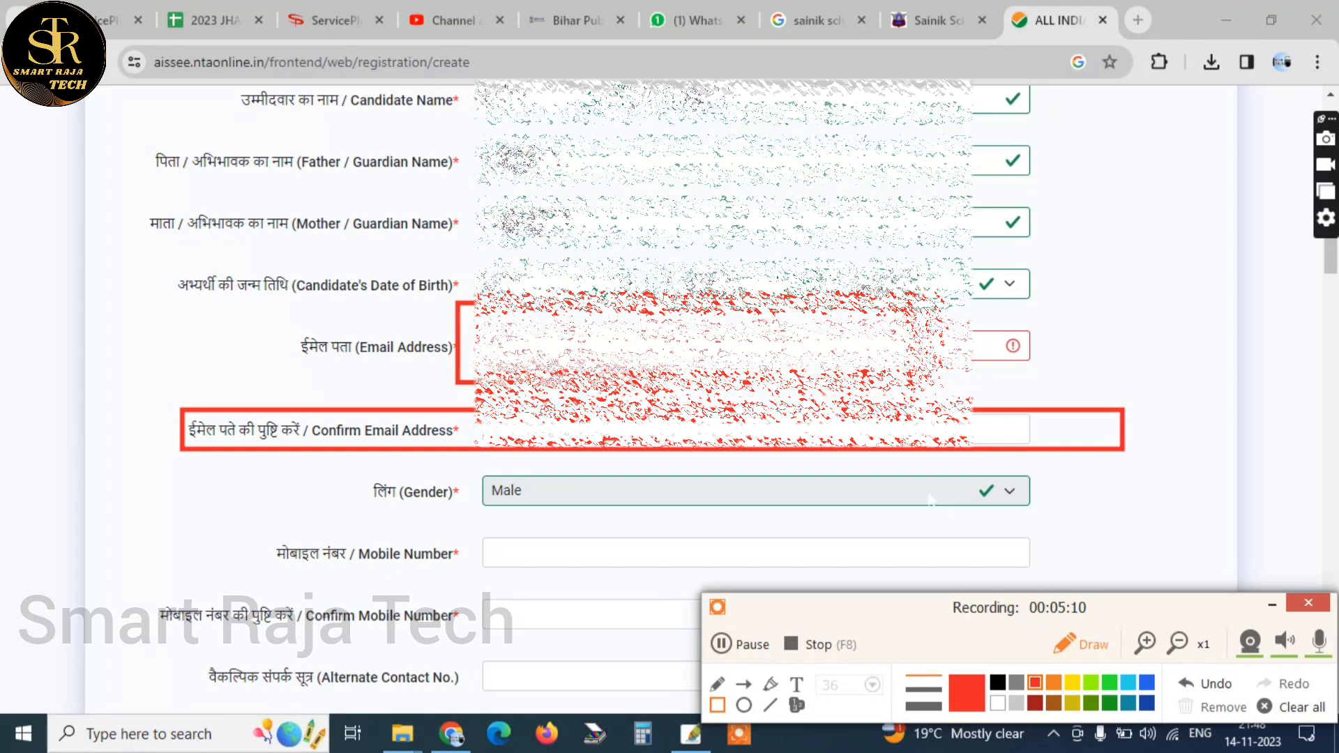
pyautogui.moveTo(443, 459)
pyautogui.mouseDown()
pyautogui.moveTo(823, 527)
pyautogui.moveTo(1071, 532)
pyautogui.mouseUp()
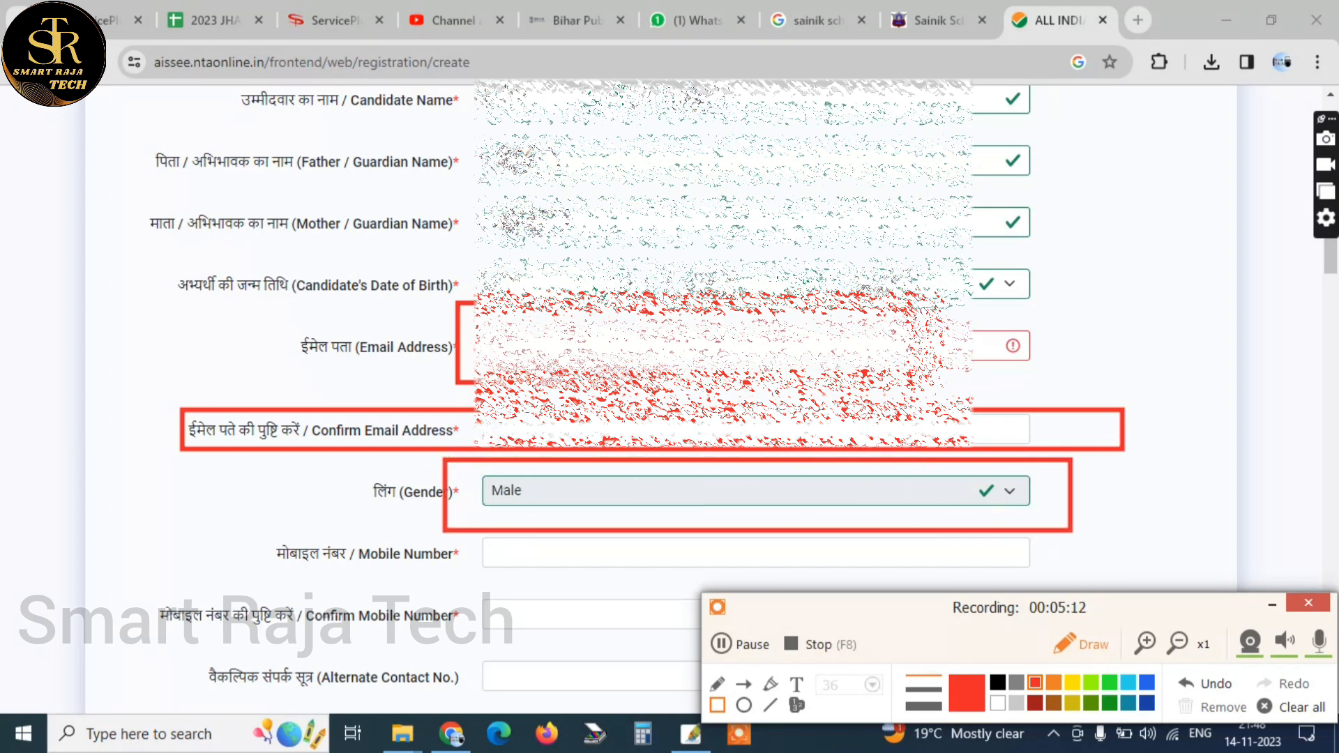
pyautogui.moveTo(462, 532)
pyautogui.mouseDown()
pyautogui.moveTo(586, 561)
pyautogui.moveTo(601, 550)
pyautogui.moveTo(474, 522)
pyautogui.mouseUp()
pyautogui.moveTo(381, 524); pyautogui.dragTo(987, 591)
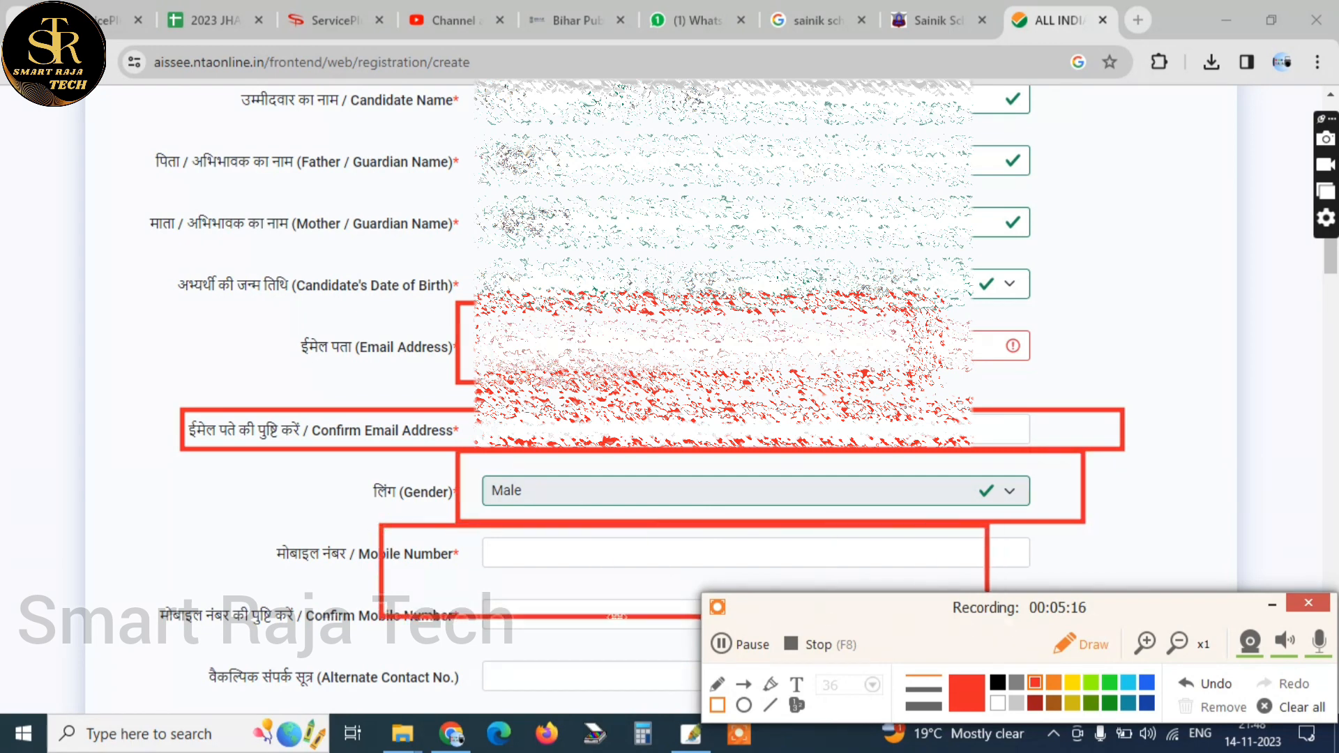
pyautogui.moveTo(261, 591); pyautogui.dragTo(1132, 654)
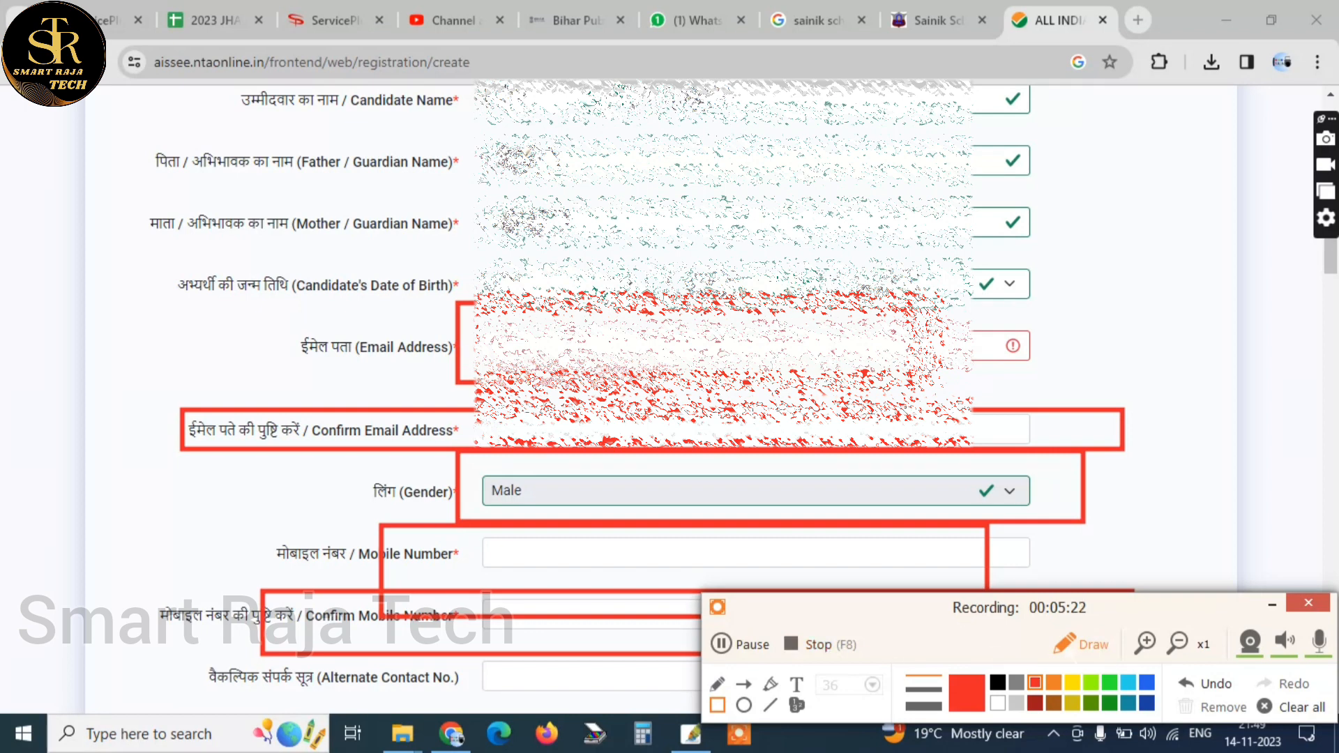
# Clear the outlines from the contact fields and mark the Identity Type field with a red rectangle
pyautogui.click(1088, 646)
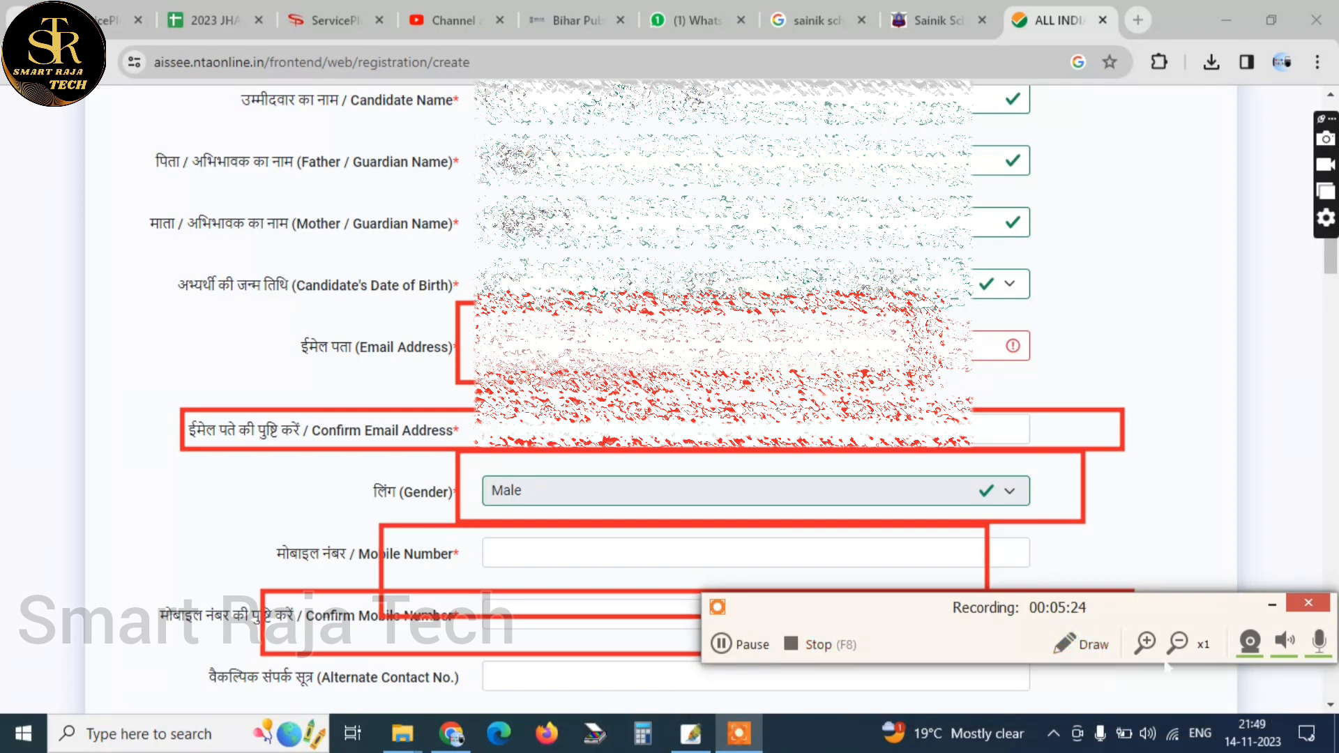
pyautogui.click(1297, 707)
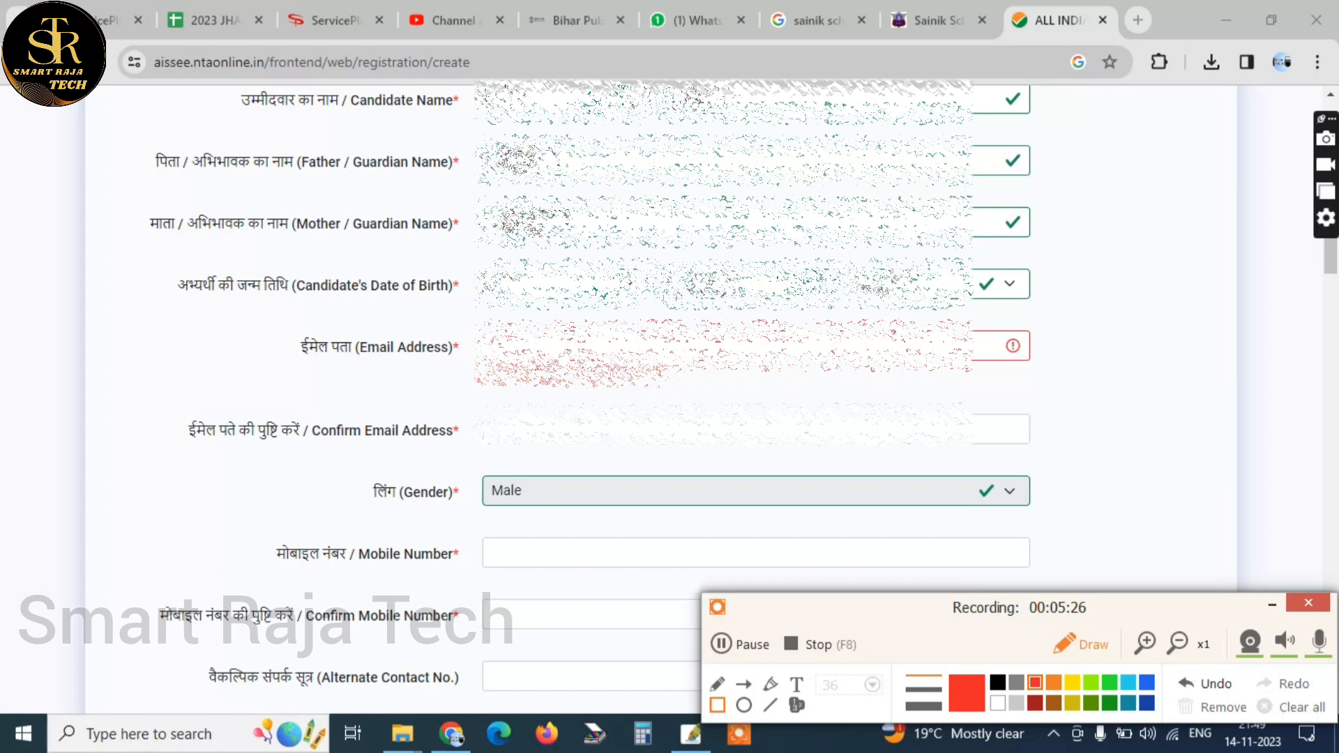
pyautogui.scroll(-7, 655, 398)
pyautogui.moveTo(368, 215)
pyautogui.mouseDown()
pyautogui.moveTo(634, 252)
pyautogui.moveTo(1066, 281)
pyautogui.mouseUp()
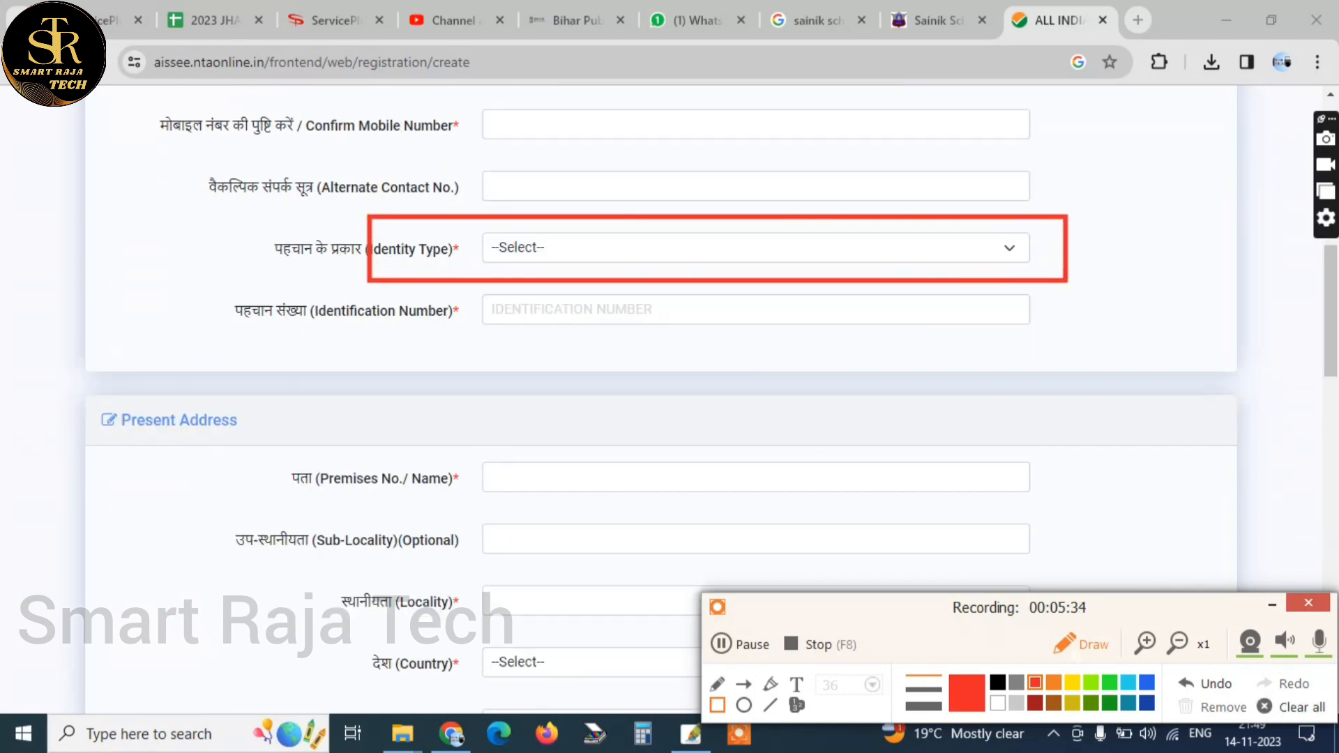
# Set the Identity Type to "OTHER Valid GOVT. IDENTITY WITH PHOTOGRAPH" and clear the red outline around it
pyautogui.click(562, 247)
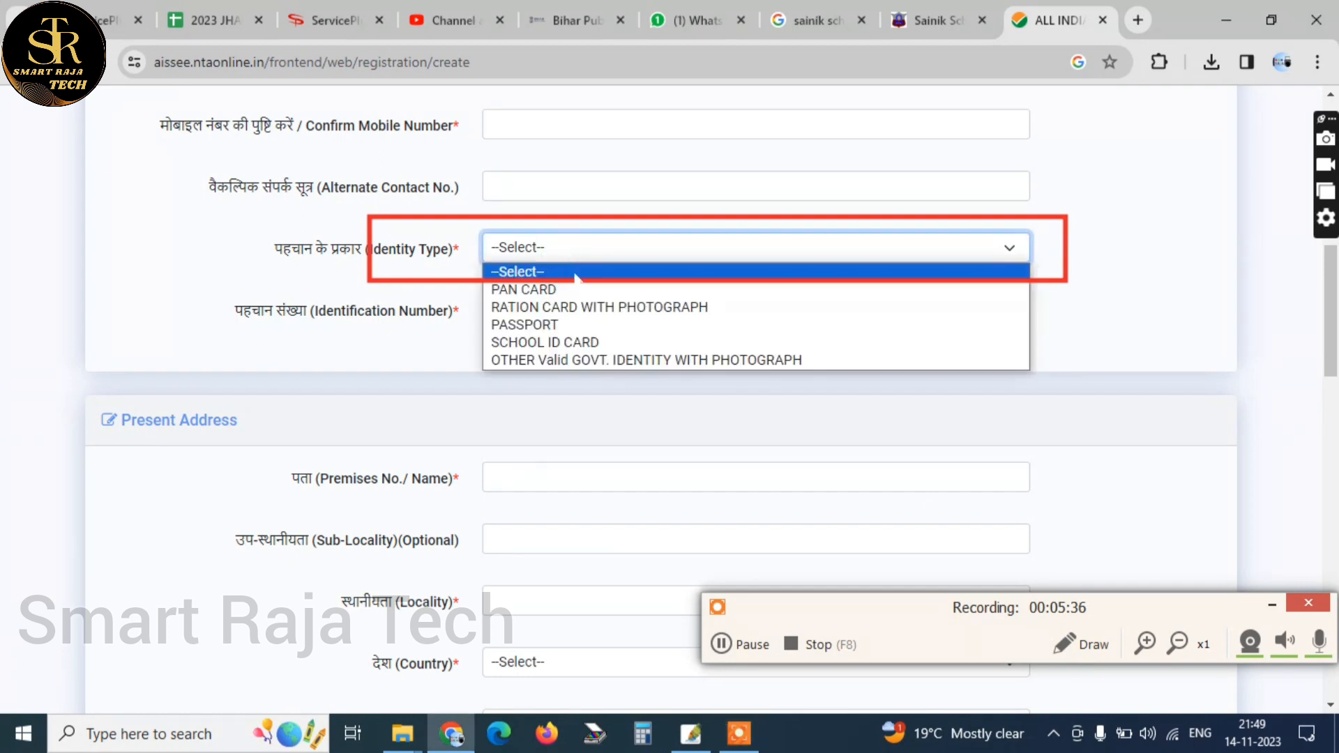
pyautogui.click(720, 361)
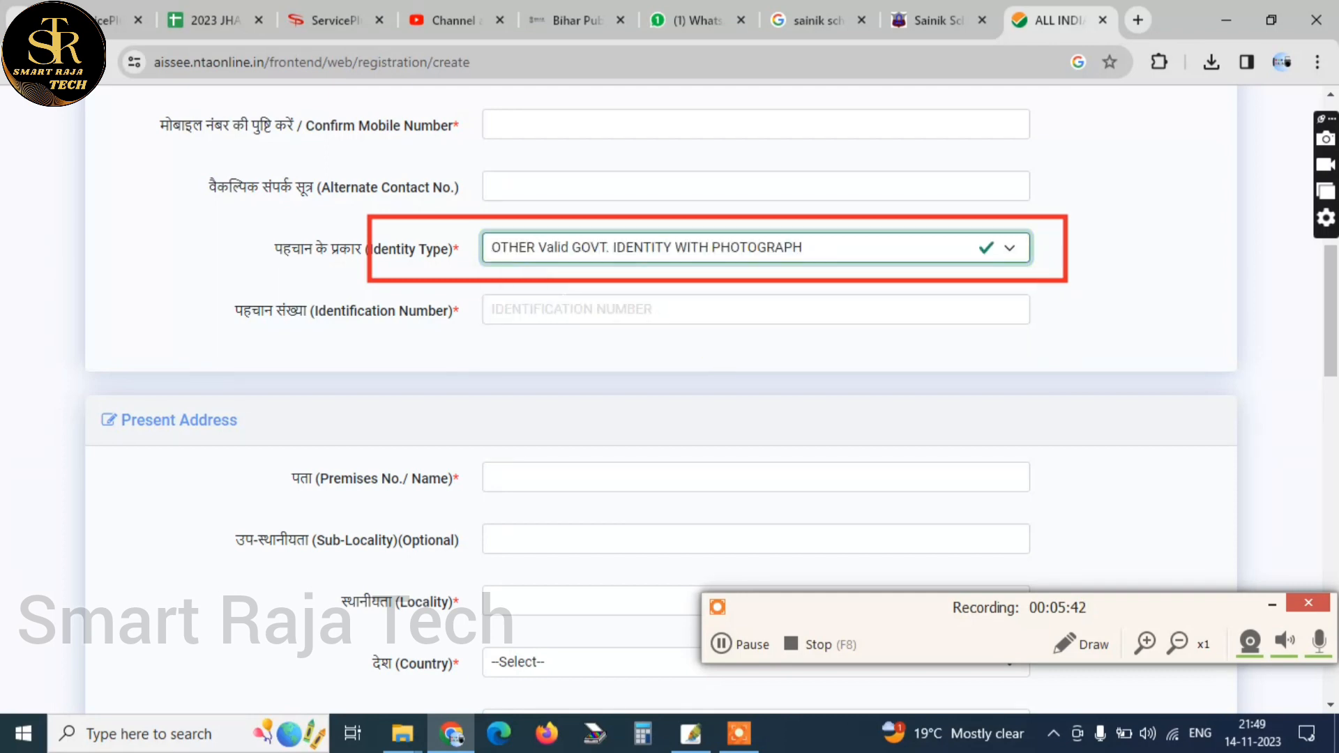
pyautogui.click(563, 303)
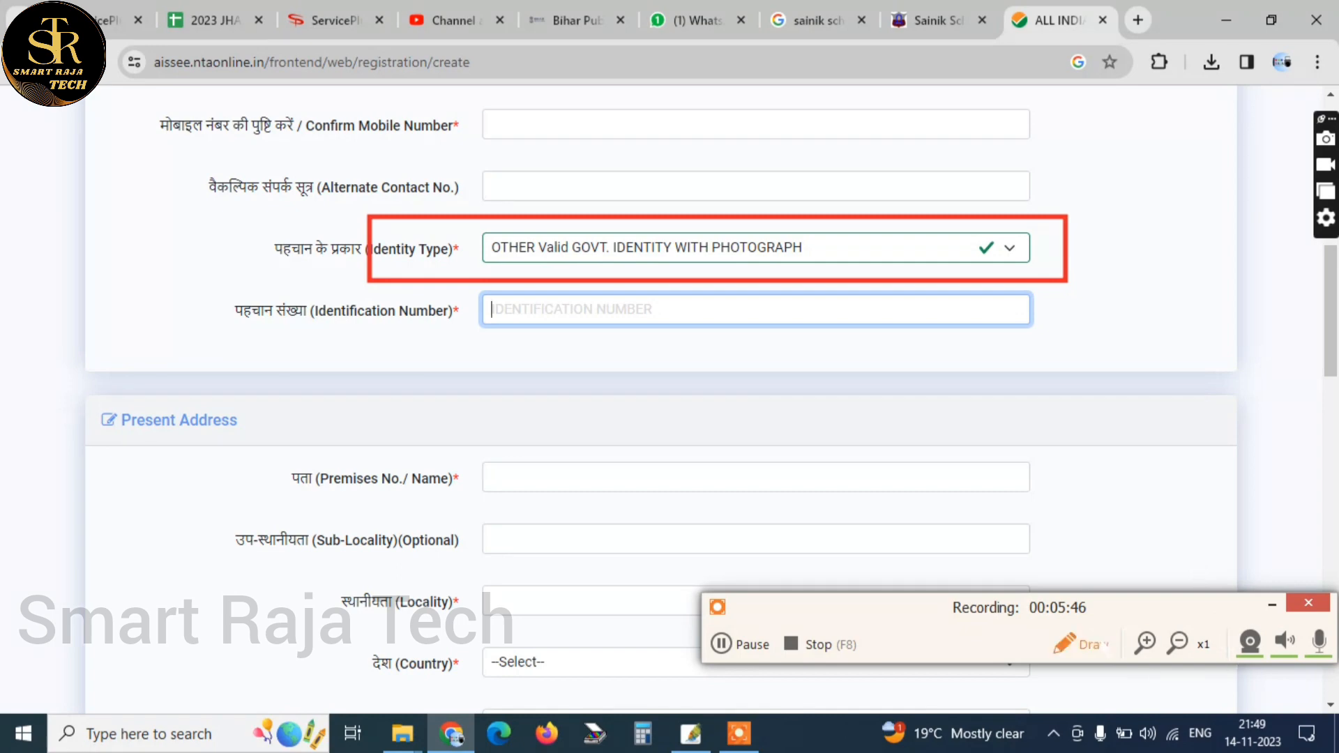
pyautogui.click(1080, 644)
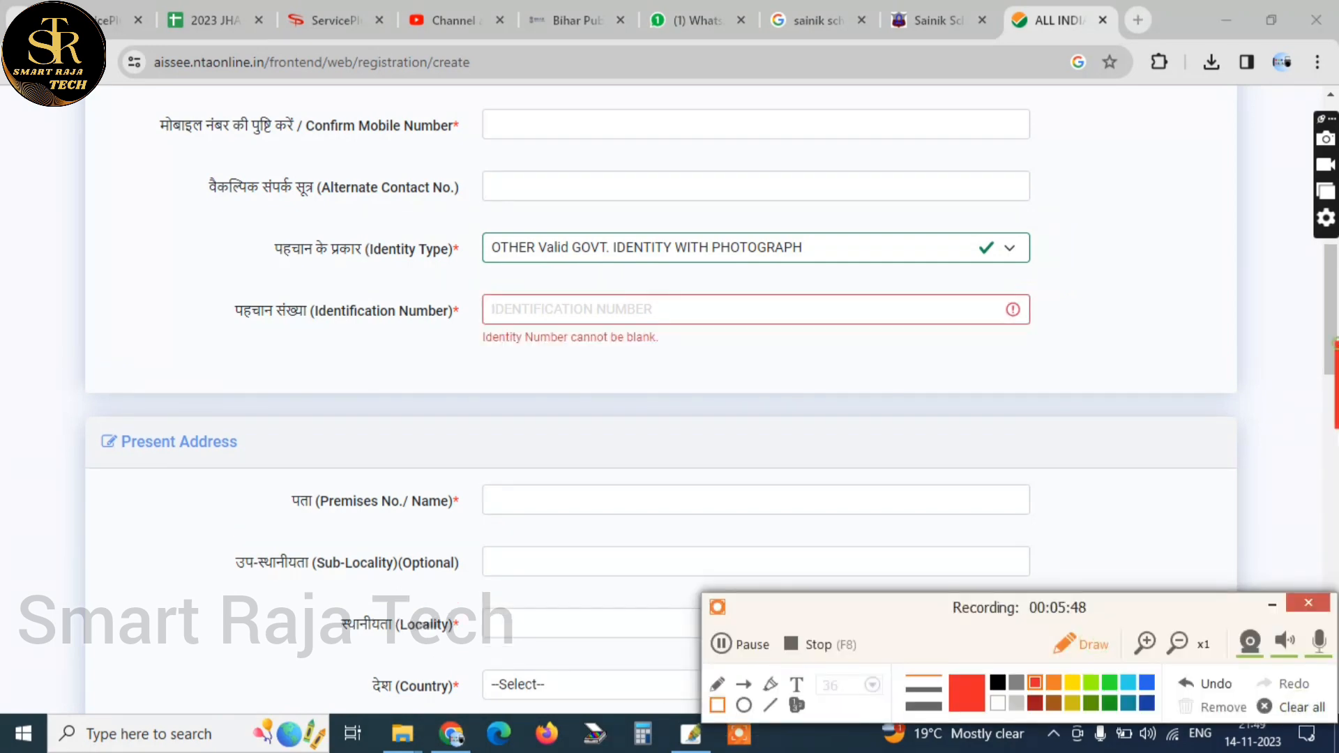
pyautogui.moveTo(1337, 428); pyautogui.dragTo(1337, 467)
pyautogui.click(1081, 643)
# Set the Security Question in the Choose Password section to "What is the name of your first school"
pyautogui.moveTo(1330, 286)
pyautogui.mouseDown()
pyautogui.moveTo(1334, 497)
pyautogui.moveTo(1334, 453)
pyautogui.mouseUp()
pyautogui.click(520, 532)
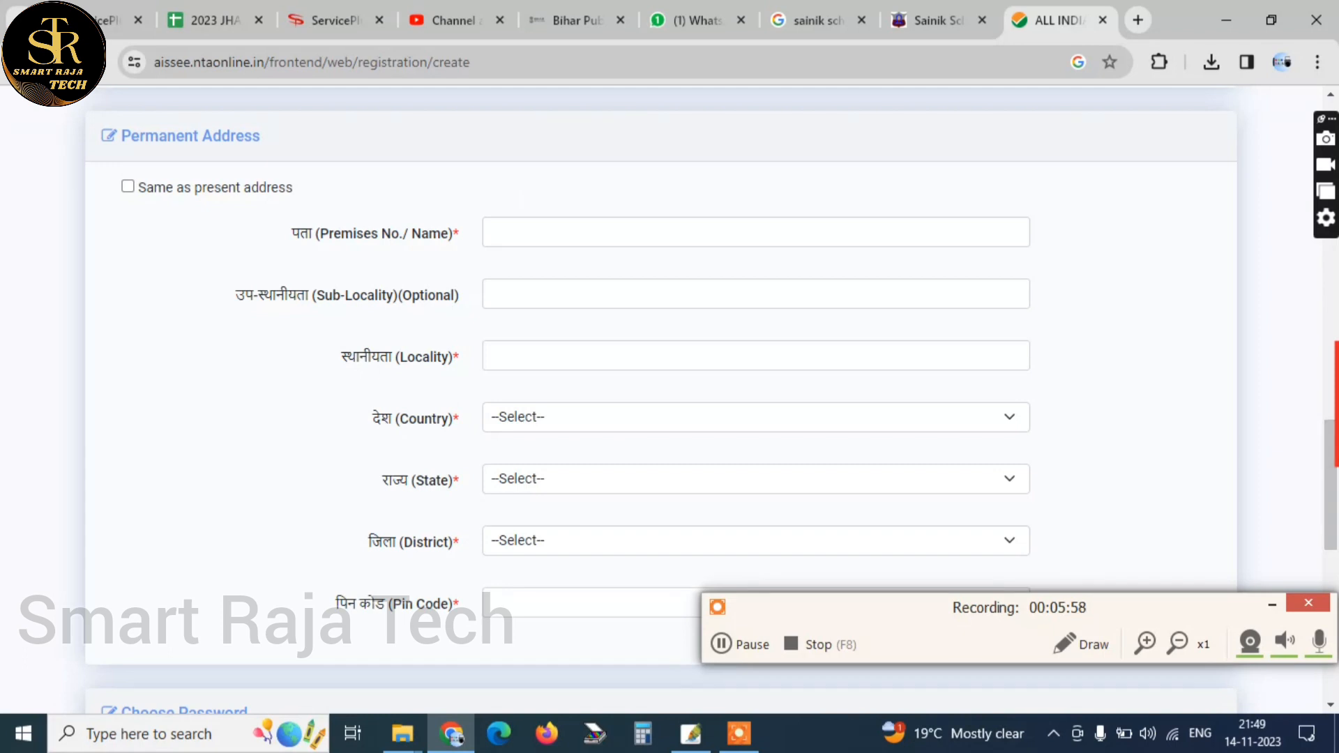
pyautogui.scroll(-5, 661, 397)
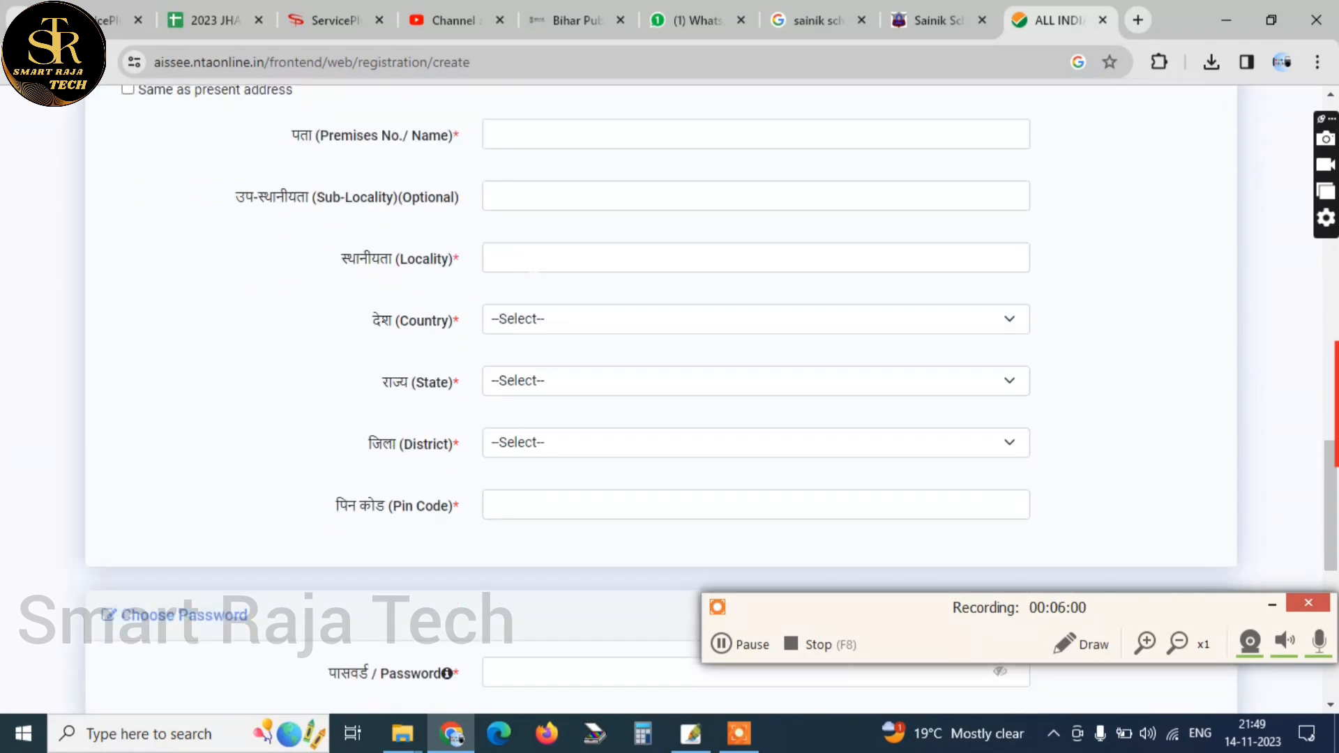
pyautogui.scroll(-1, 551, 368)
pyautogui.moveTo(522, 286)
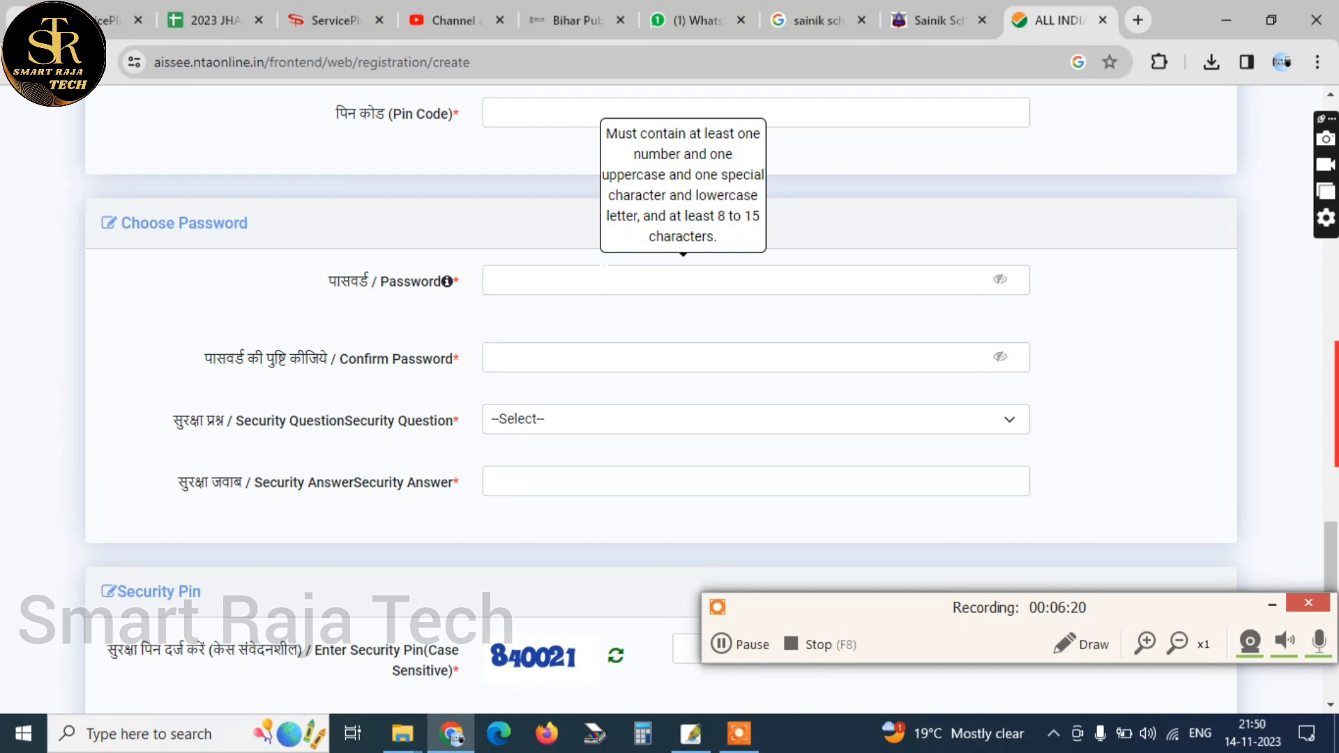
pyautogui.click(529, 418)
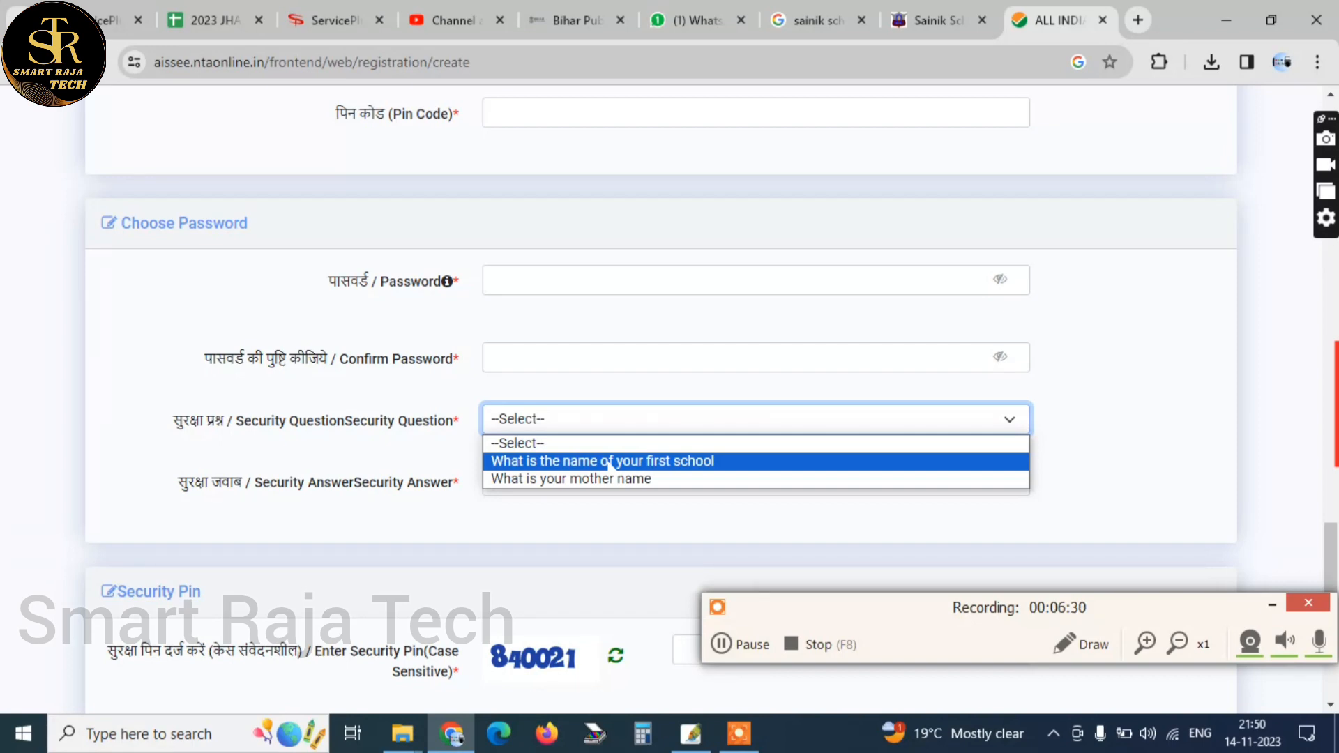
pyautogui.click(704, 461)
pyautogui.scroll(-3, 704, 462)
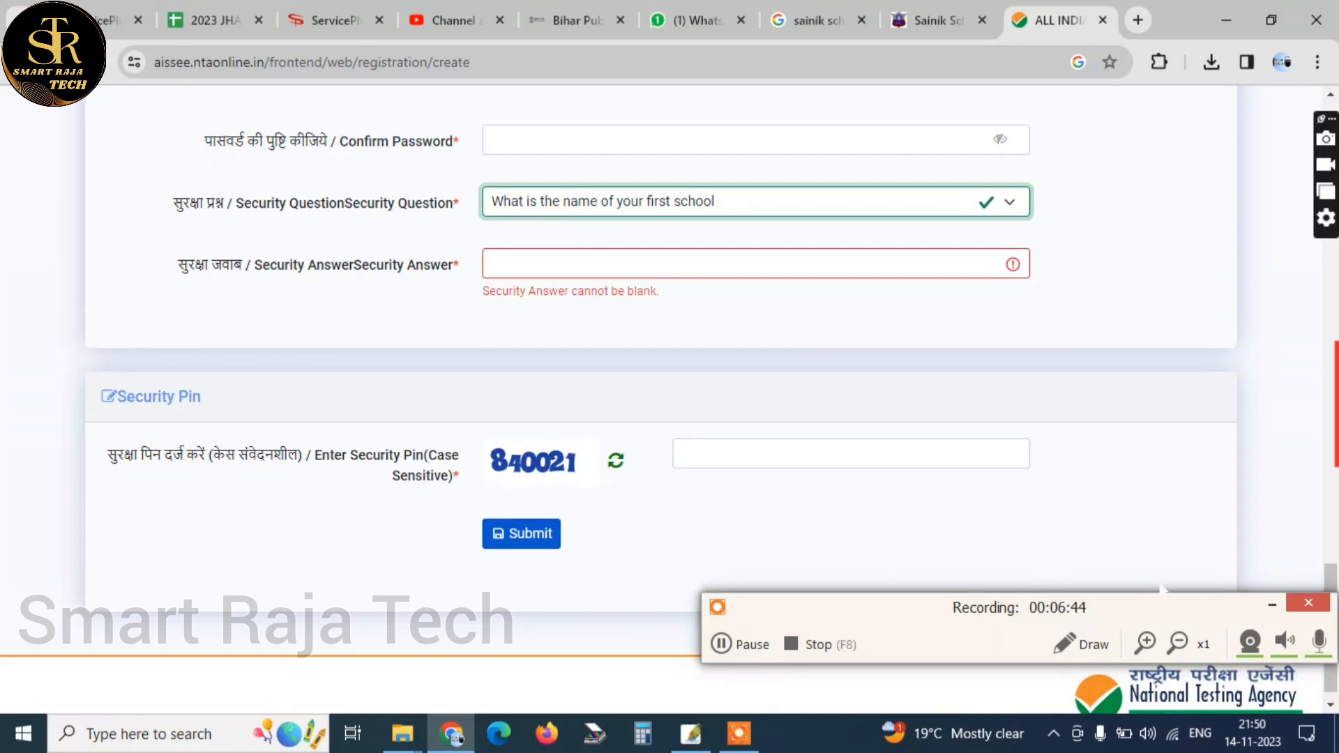
pyautogui.click(741, 644)
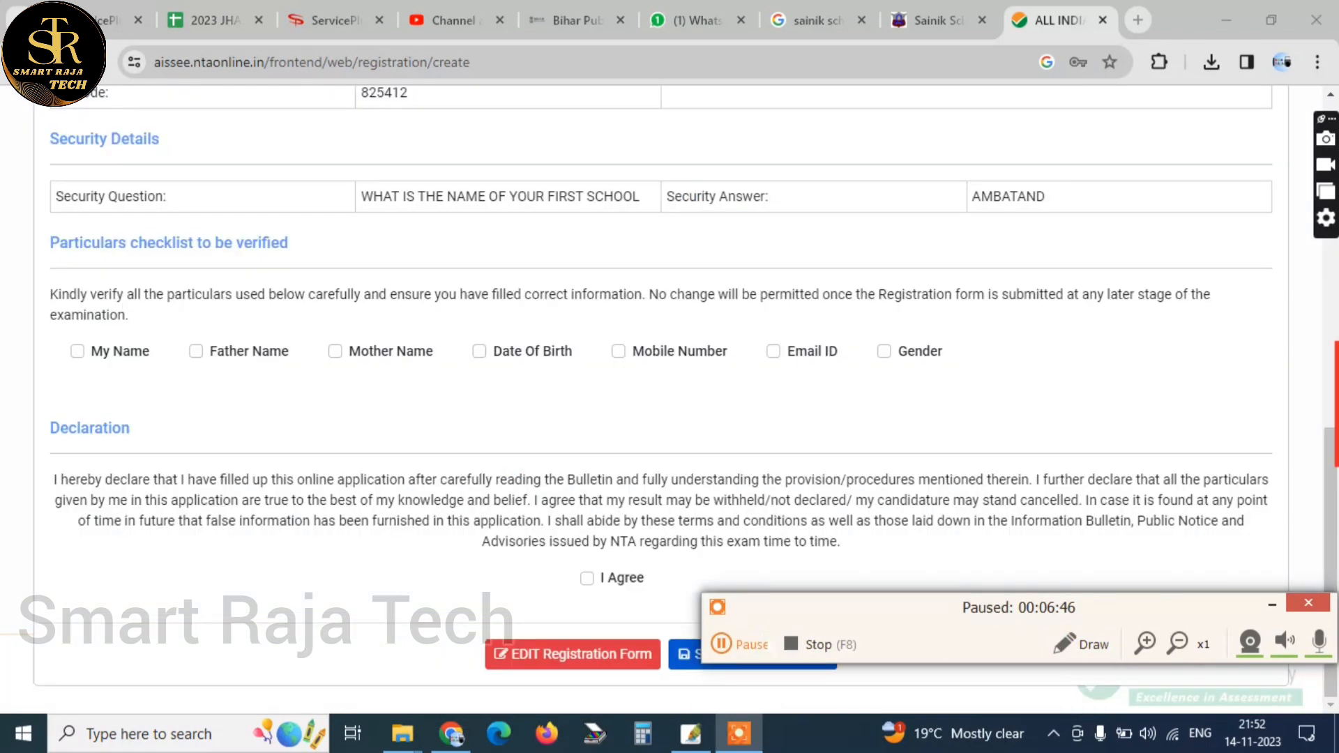
pyautogui.click(746, 644)
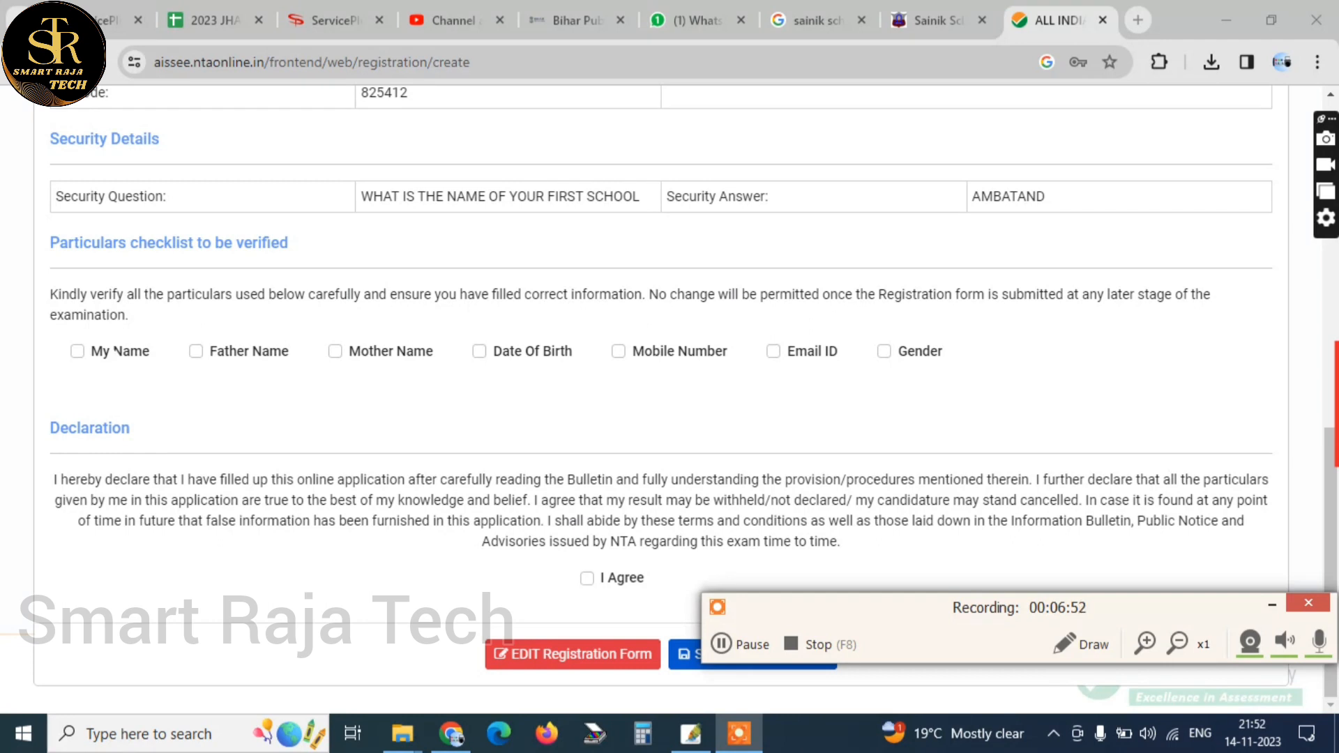
# Tick My Name, Father Name, Mother Name, Mobile Number, Email ID and Gender in the particulars checklist
pyautogui.click(120, 351)
pyautogui.click(265, 351)
pyautogui.click(336, 351)
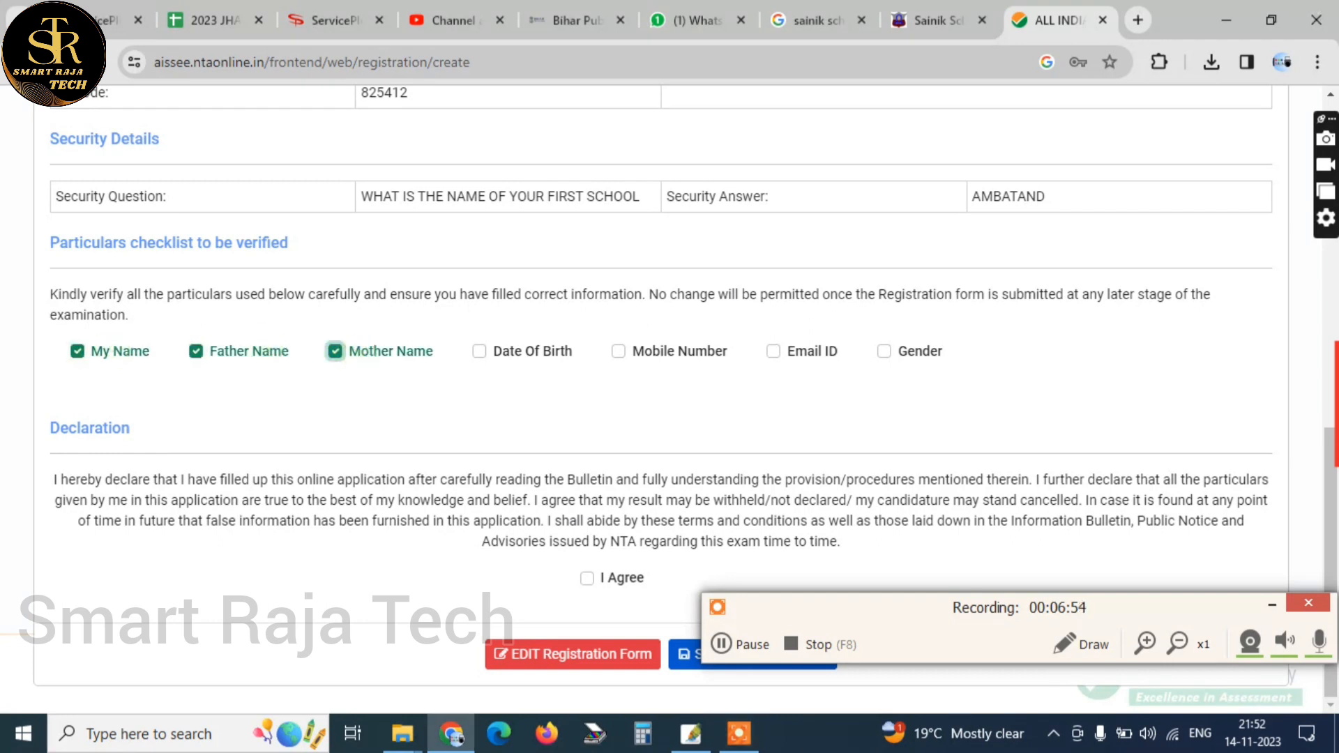
pyautogui.click(619, 350)
pyautogui.click(774, 351)
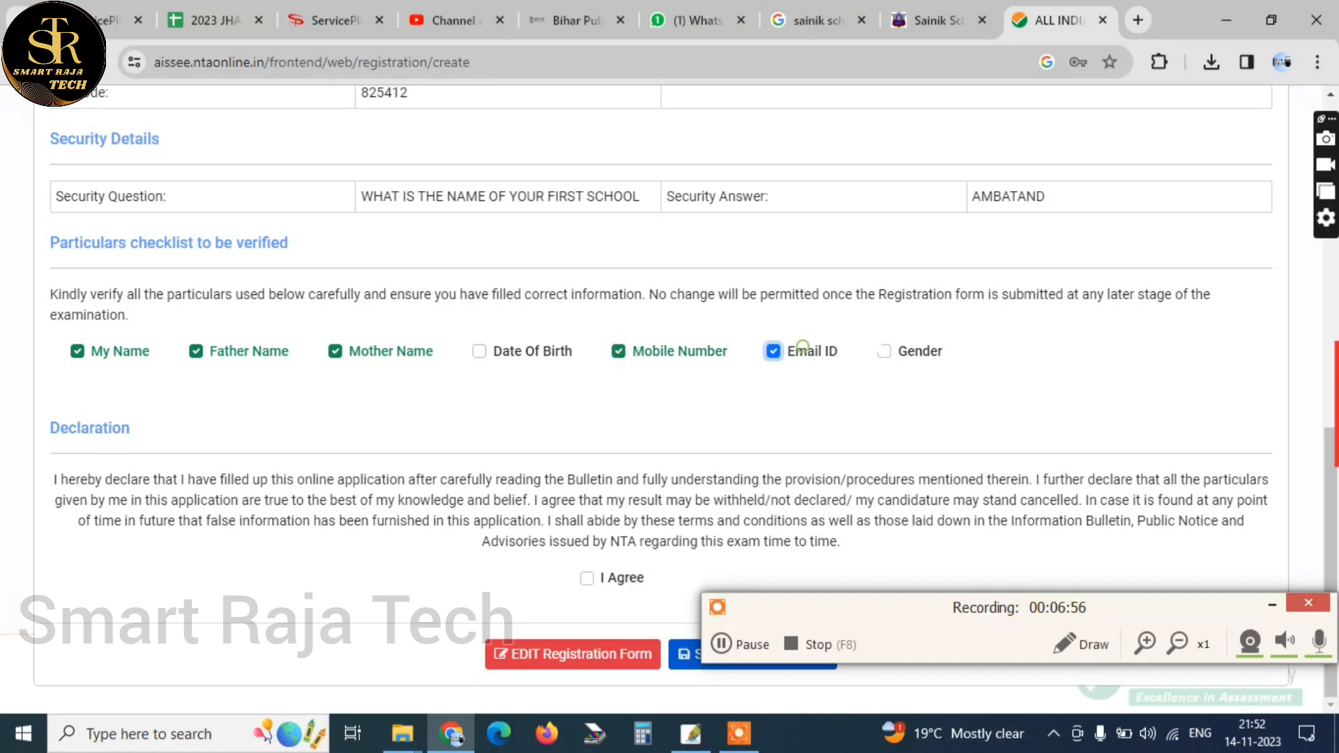
pyautogui.click(883, 351)
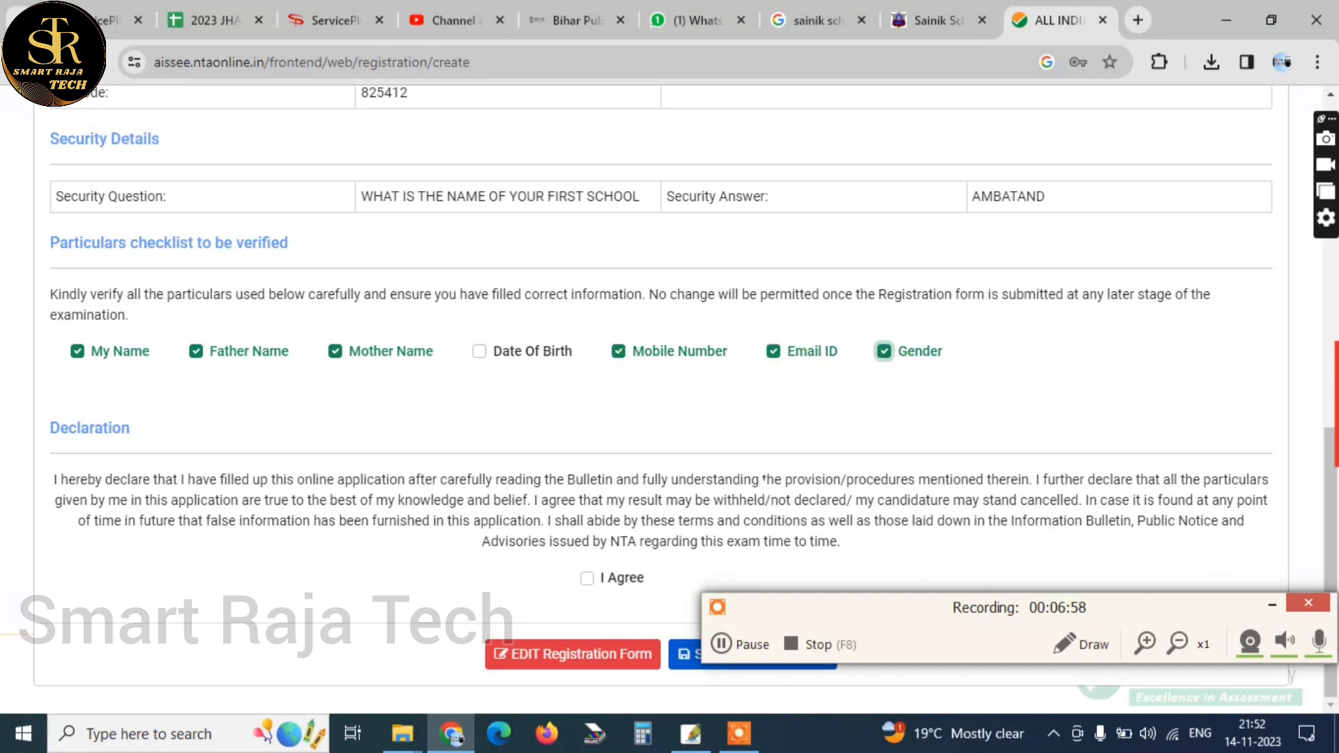
# Agree to the declaration and submit the registration form to get the OTP, with Date Of Birth also ticked in the checklist
pyautogui.moveTo(834, 589); pyautogui.dragTo(919, 633)
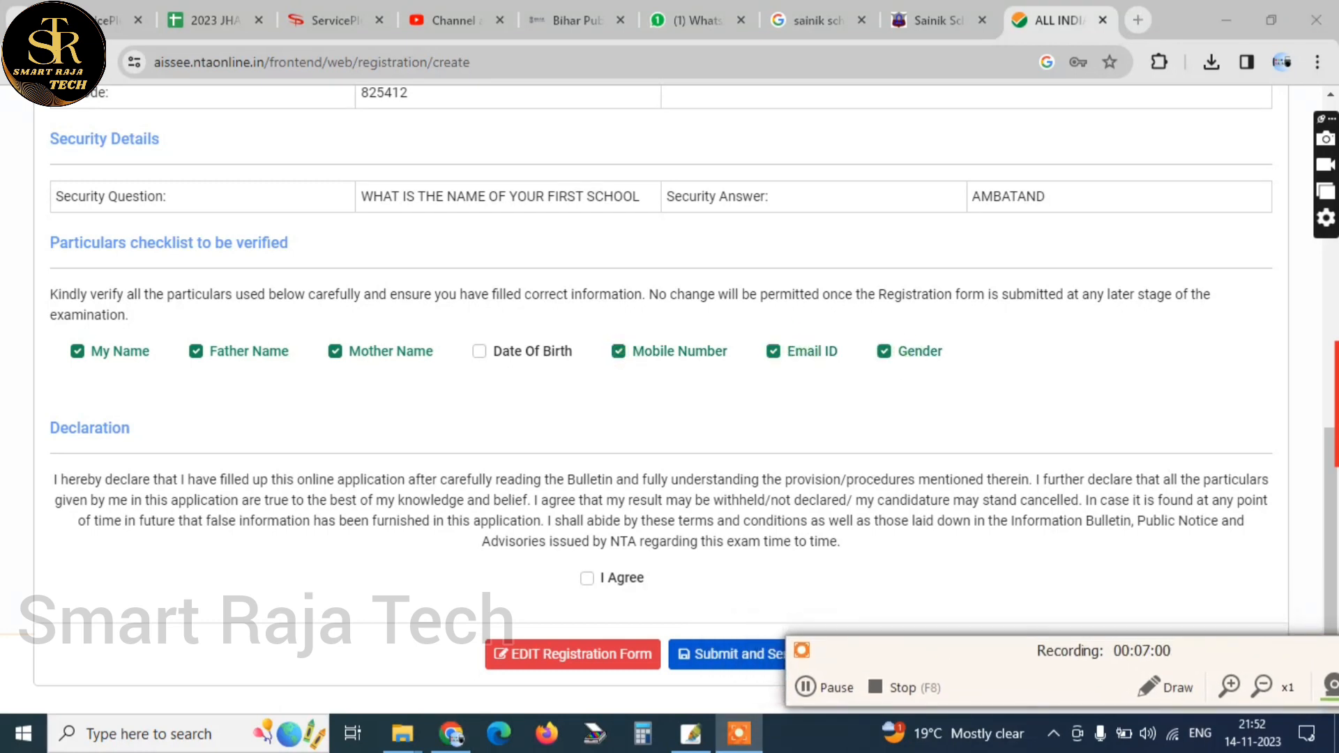
pyautogui.click(586, 577)
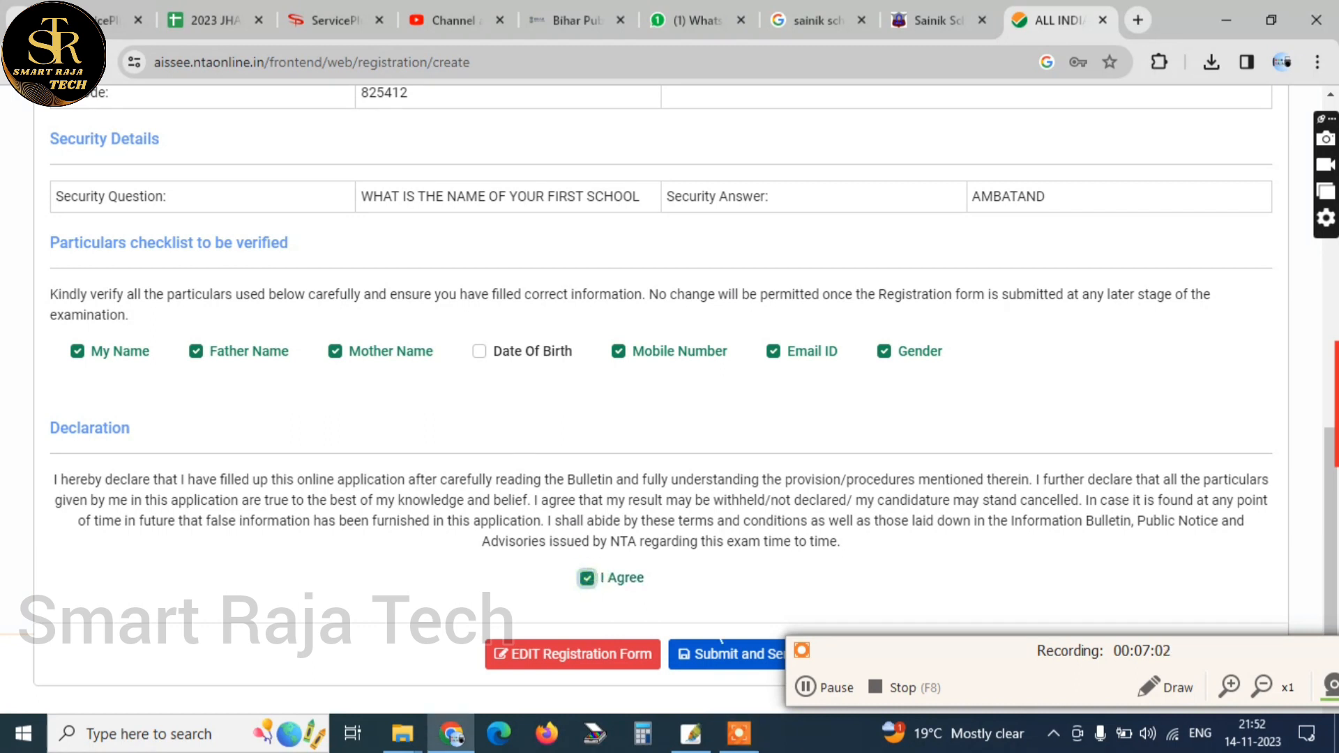
pyautogui.click(739, 655)
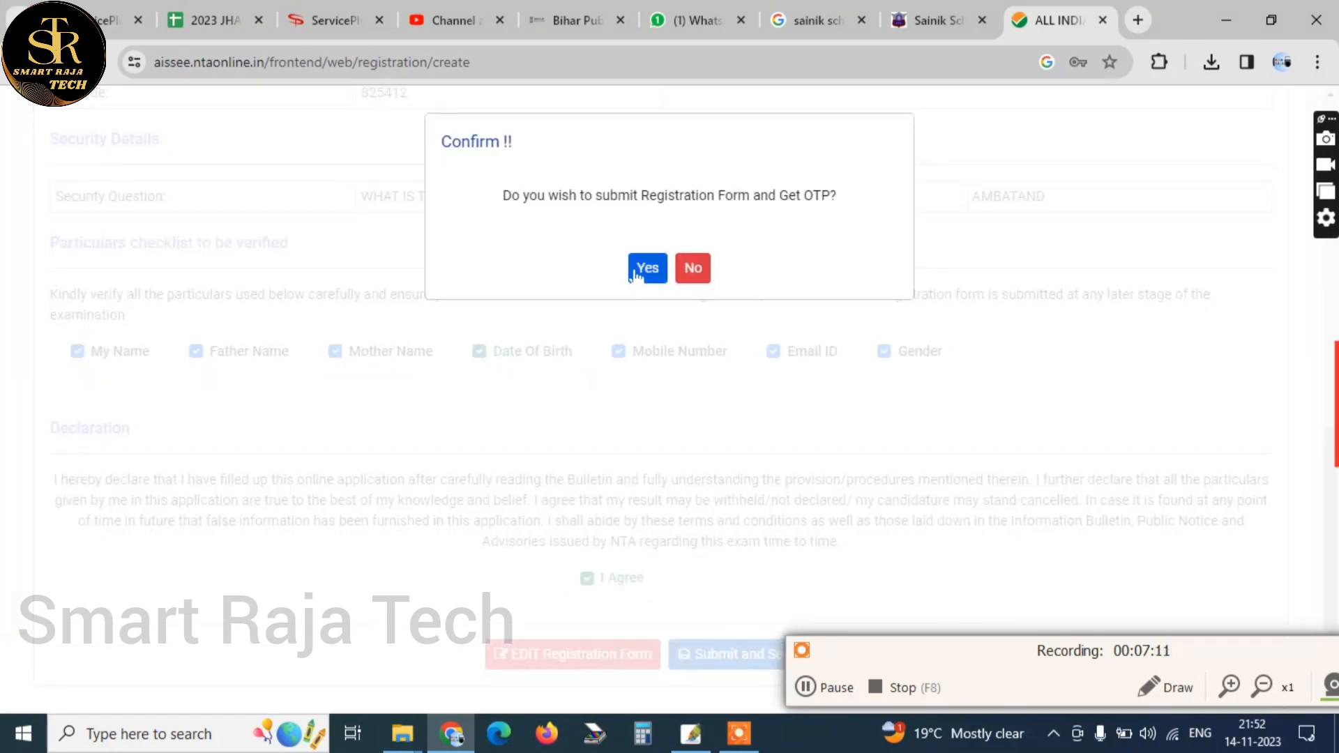
pyautogui.click(647, 268)
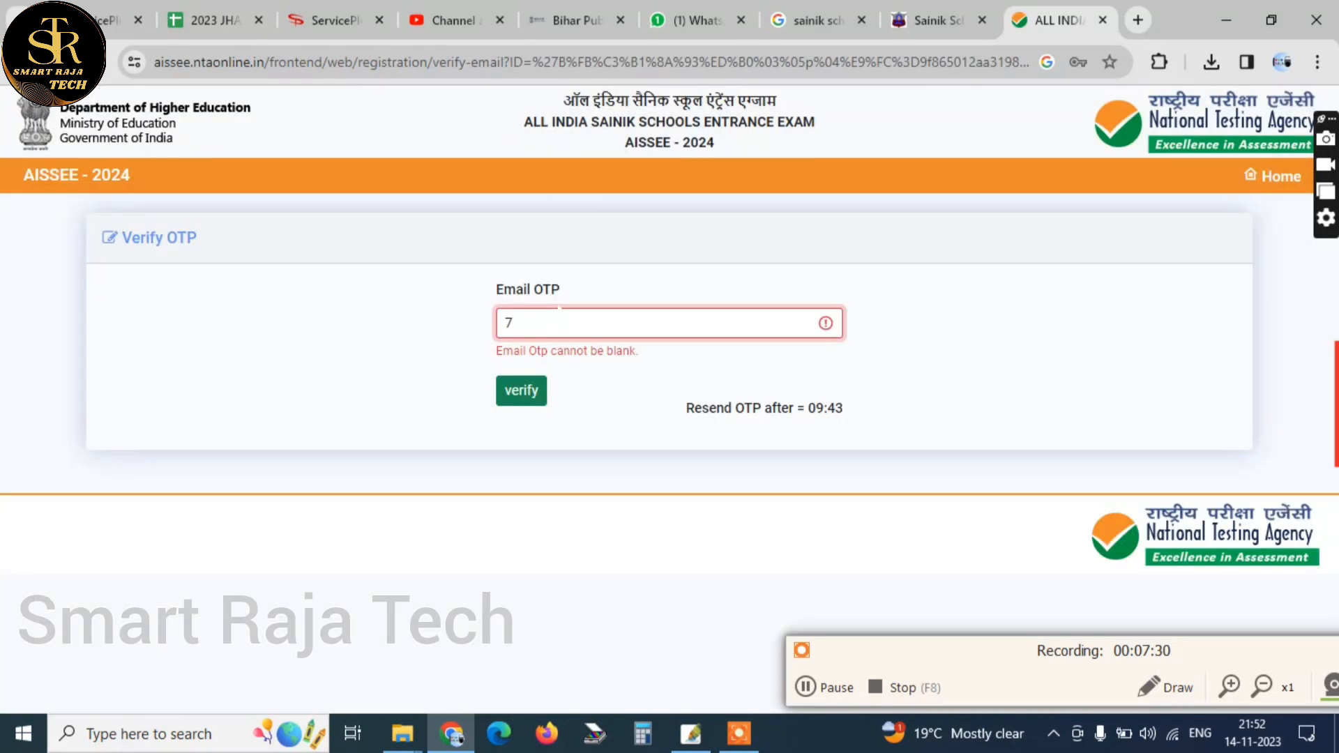
# Enter the email OTP, verify it and dismiss the account verification message
pyautogui.click(522, 391)
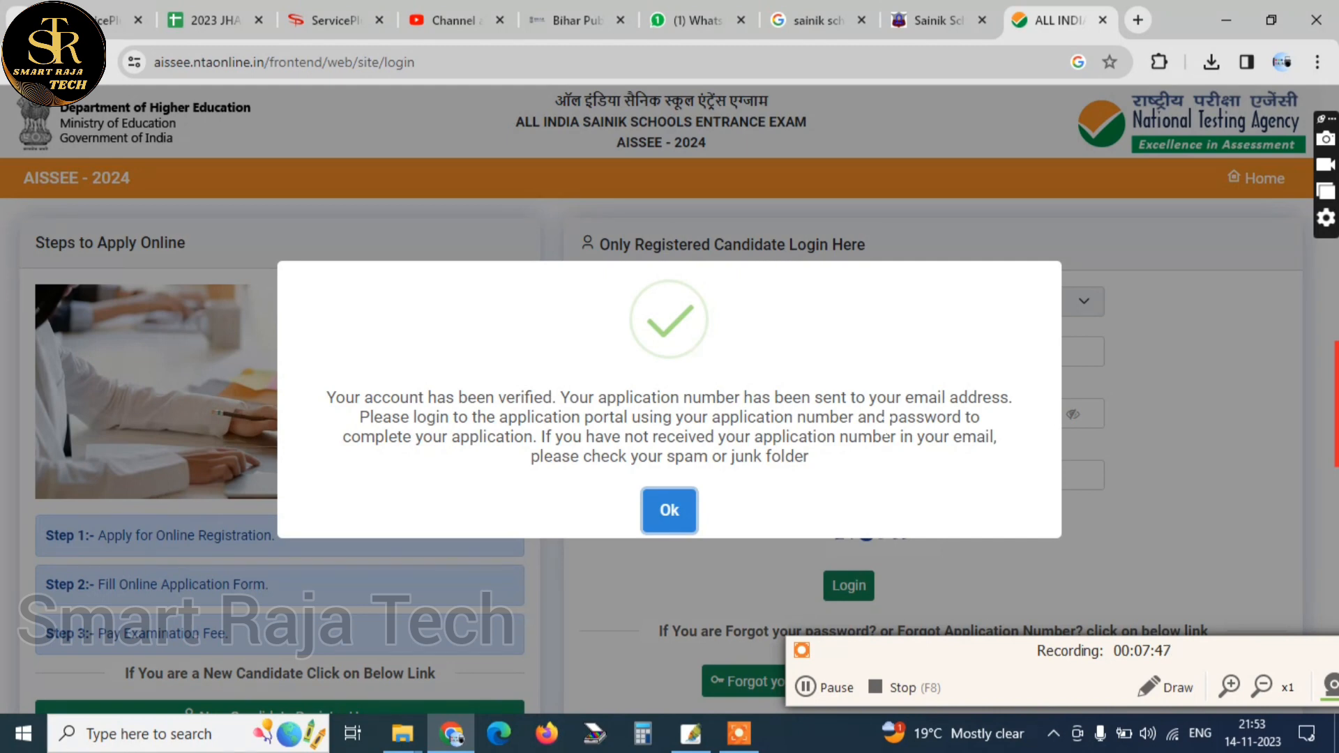
pyautogui.click(669, 509)
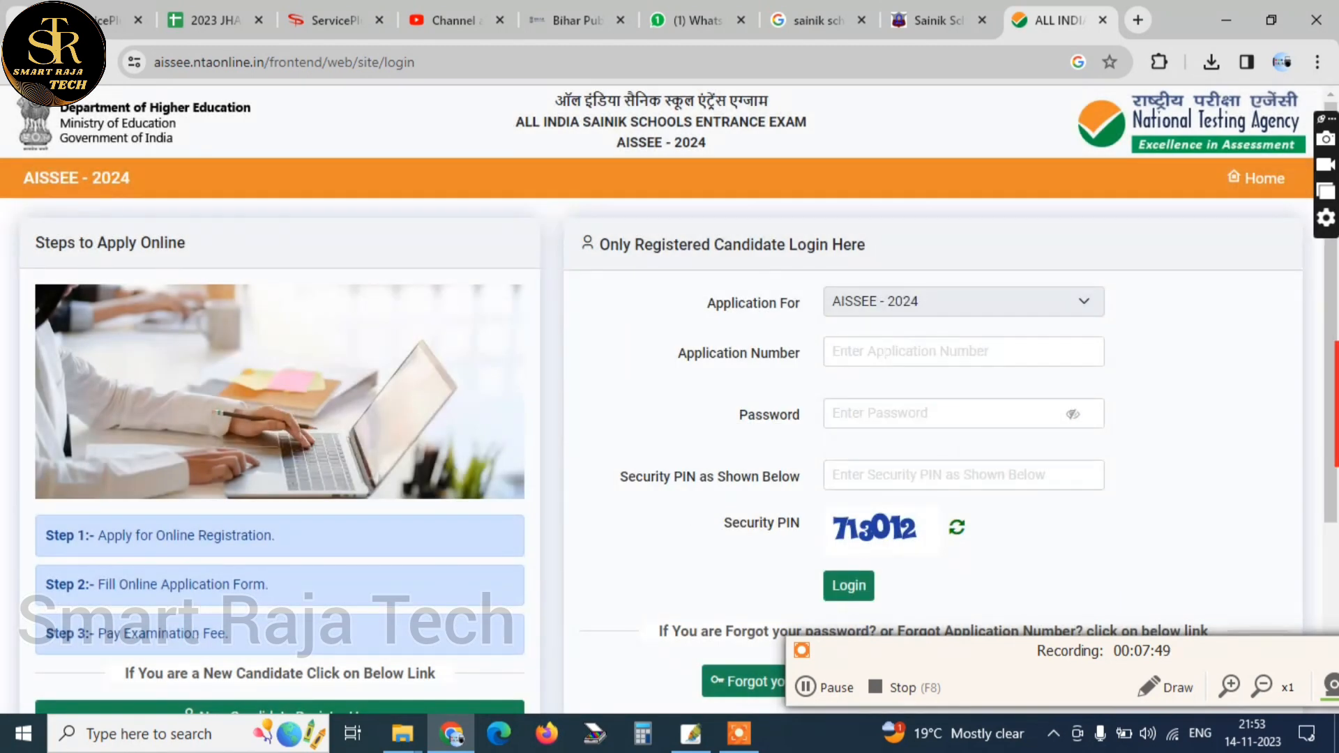
# Go through the Application Number, Password and Security PIN fields of the registered candidate login form
pyautogui.scroll(-1, 669, 349)
pyautogui.click(850, 244)
pyautogui.click(908, 297)
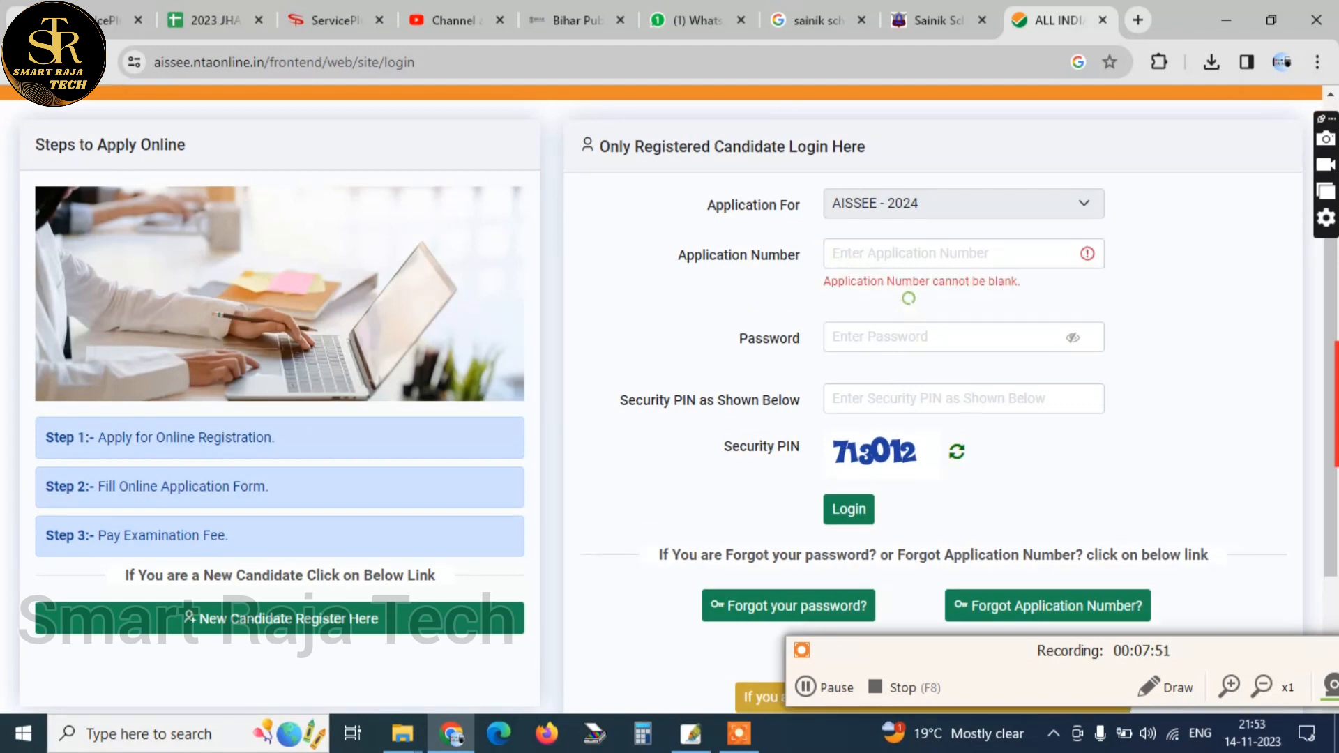
pyautogui.click(902, 388)
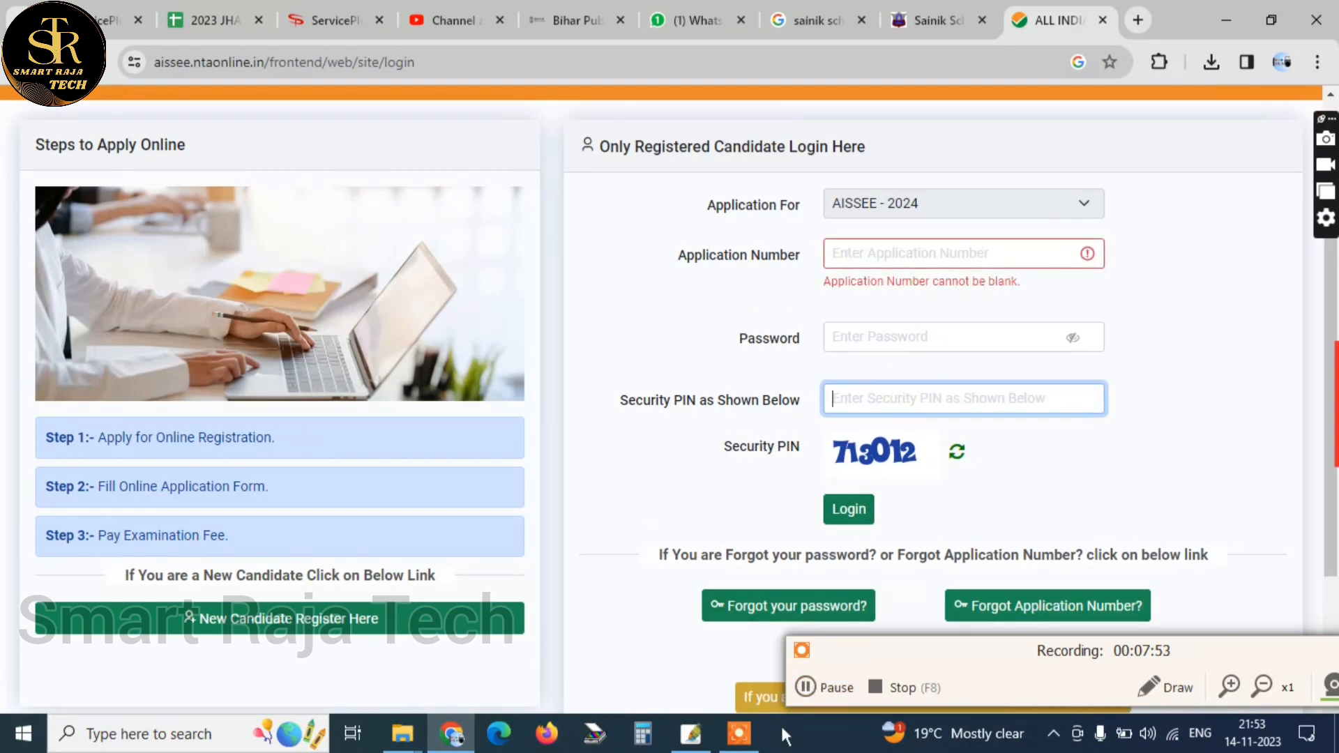
pyautogui.click(822, 687)
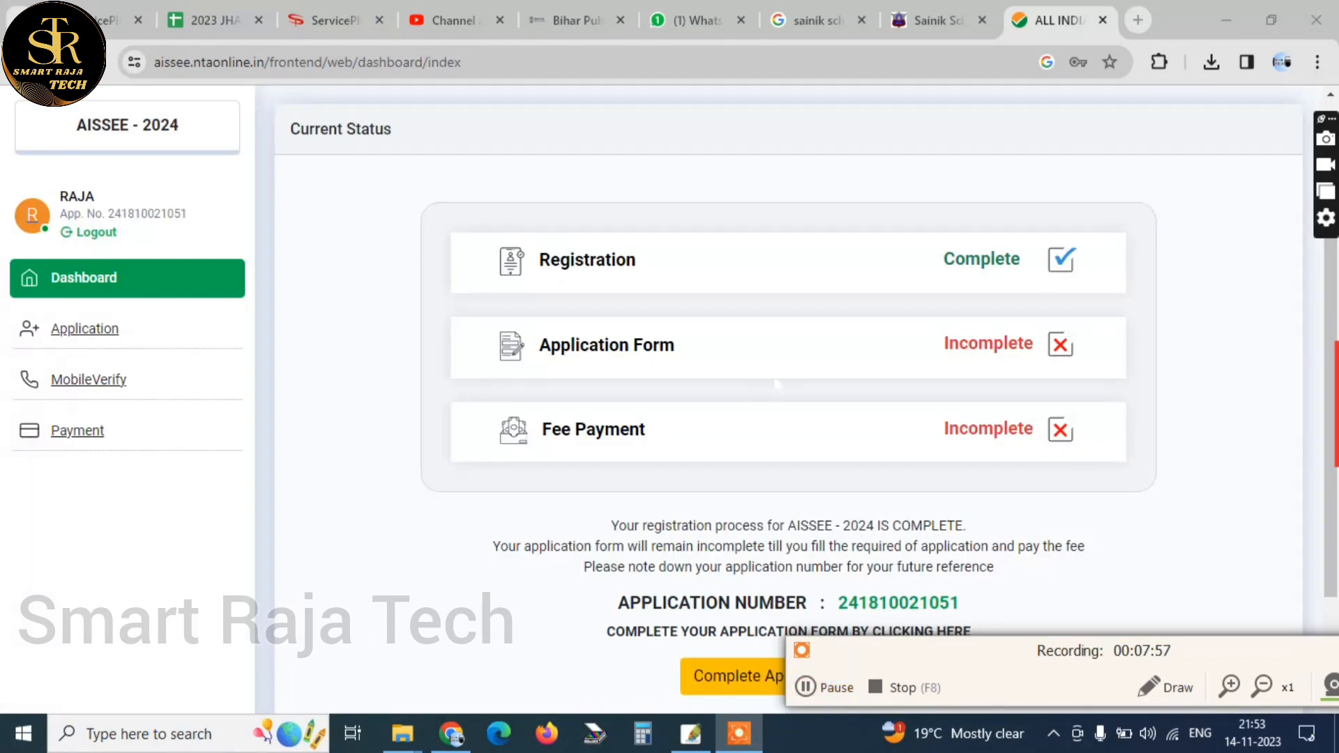
# Open the application status overview, review its sections and proceed to completing the application with the Contact Details form
pyautogui.click(85, 329)
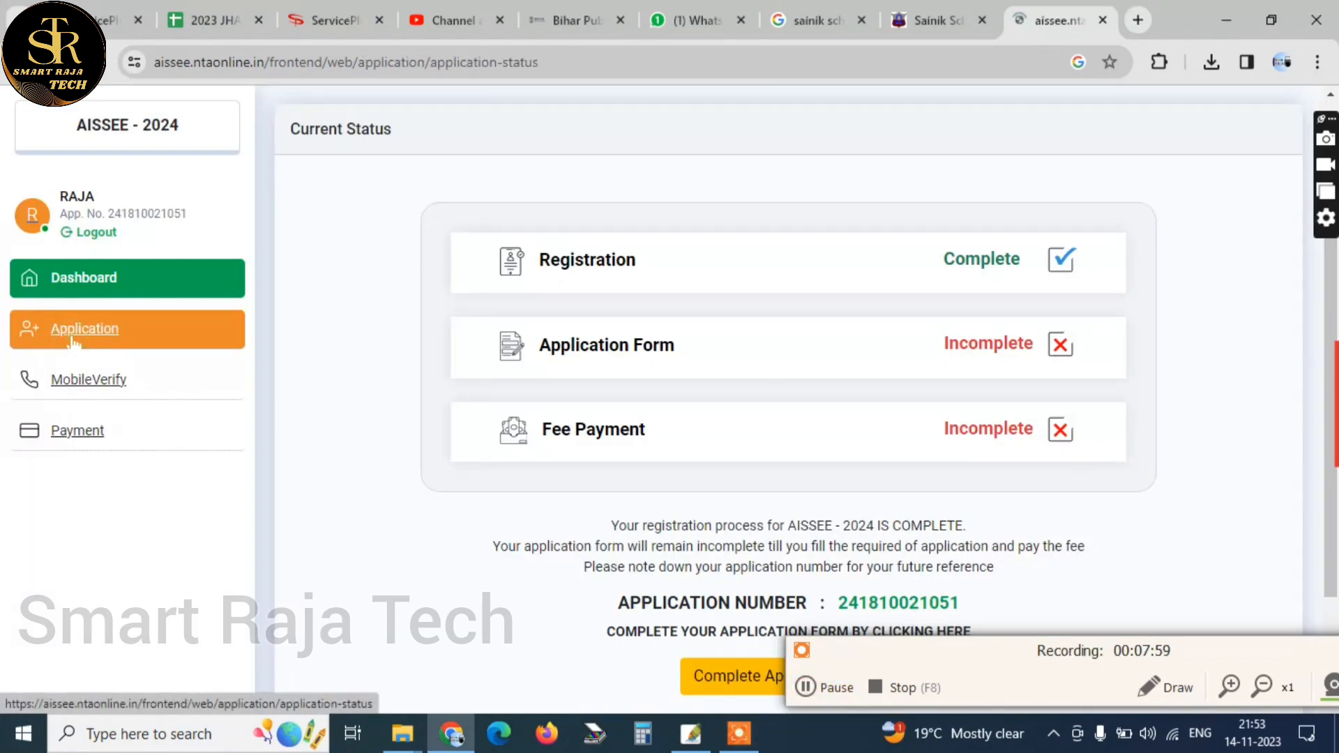
pyautogui.scroll(-3, 669, 397)
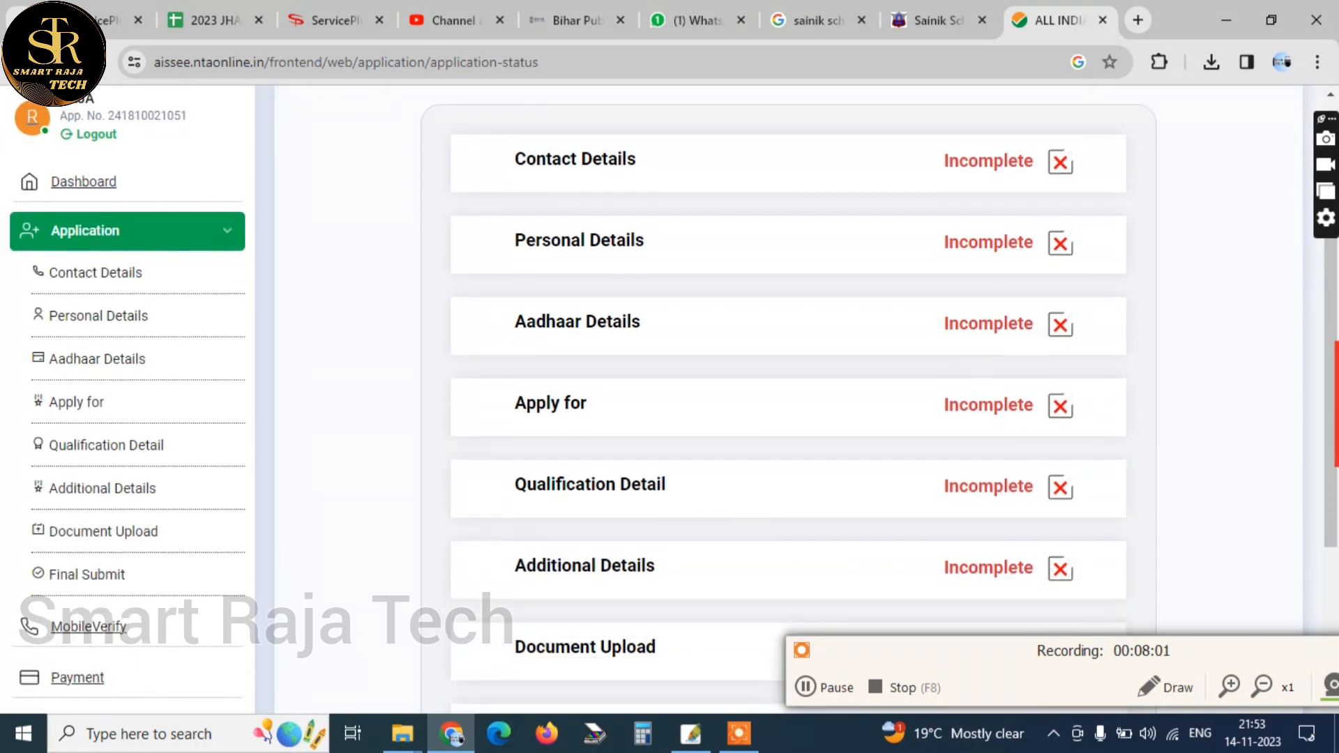
pyautogui.scroll(-2, 651, 619)
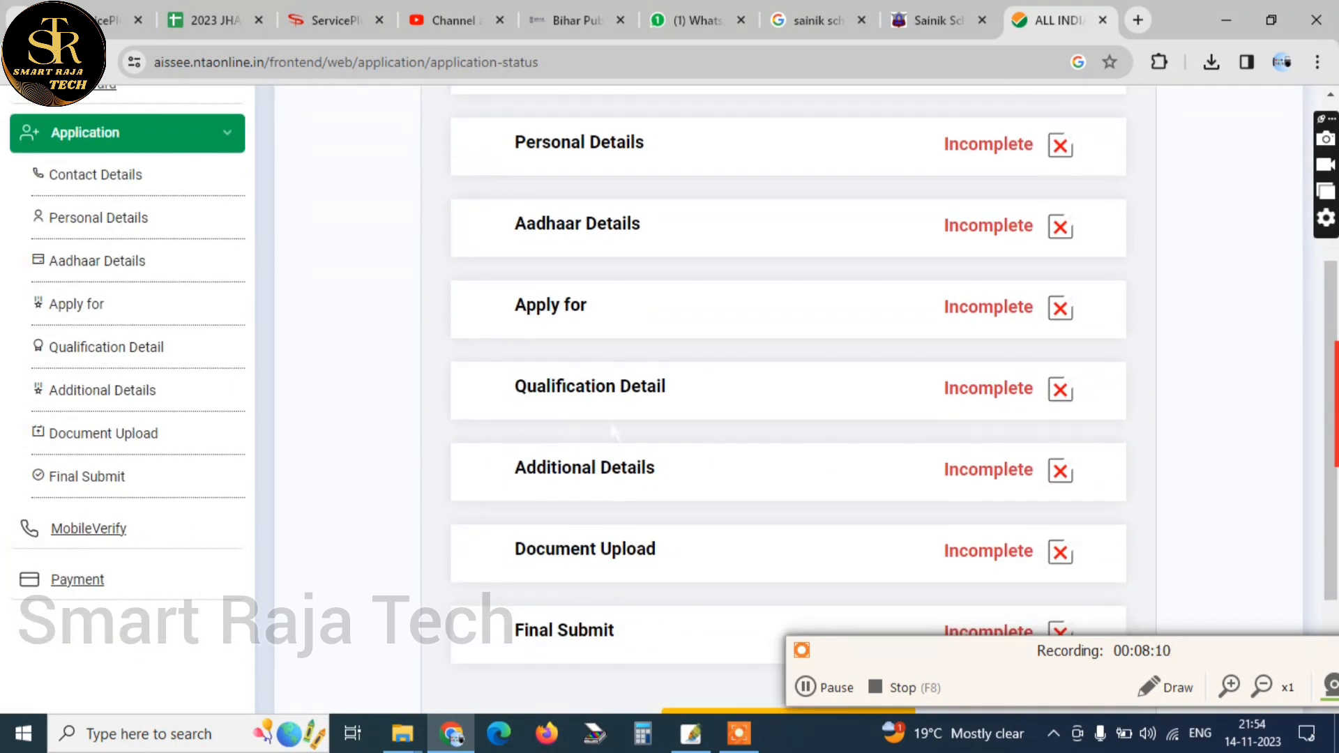
pyautogui.scroll(-3, 618, 429)
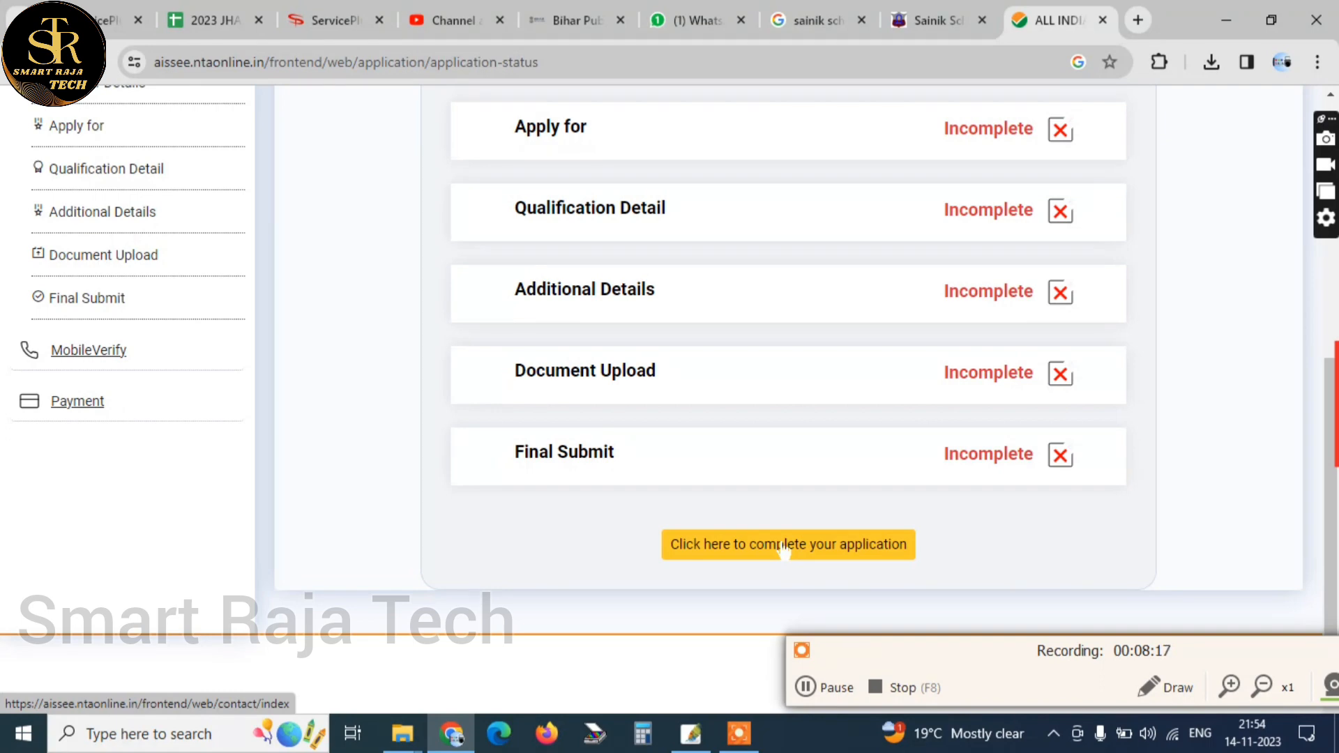
pyautogui.click(783, 547)
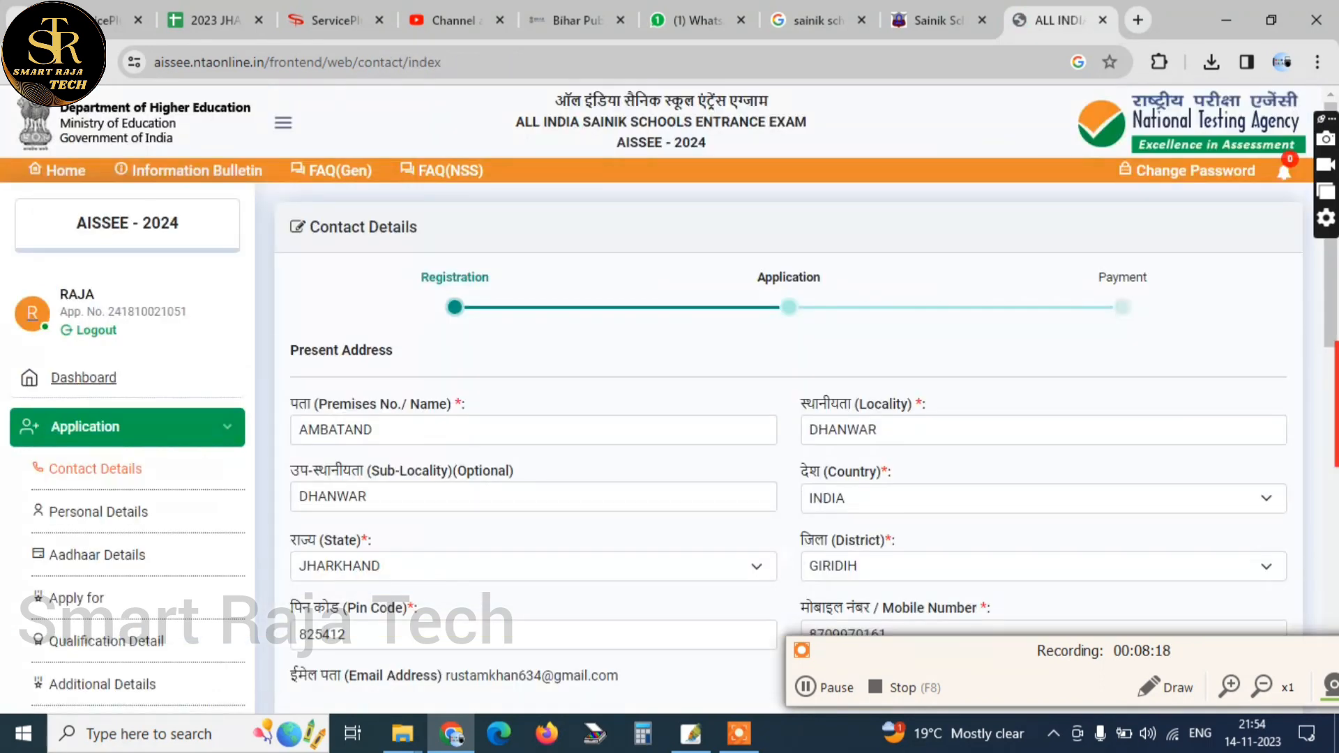
# Enter the captcha code on the Contact Details form, agree to the declaration and save to continue to Personal Details
pyautogui.scroll(-3, 788, 419)
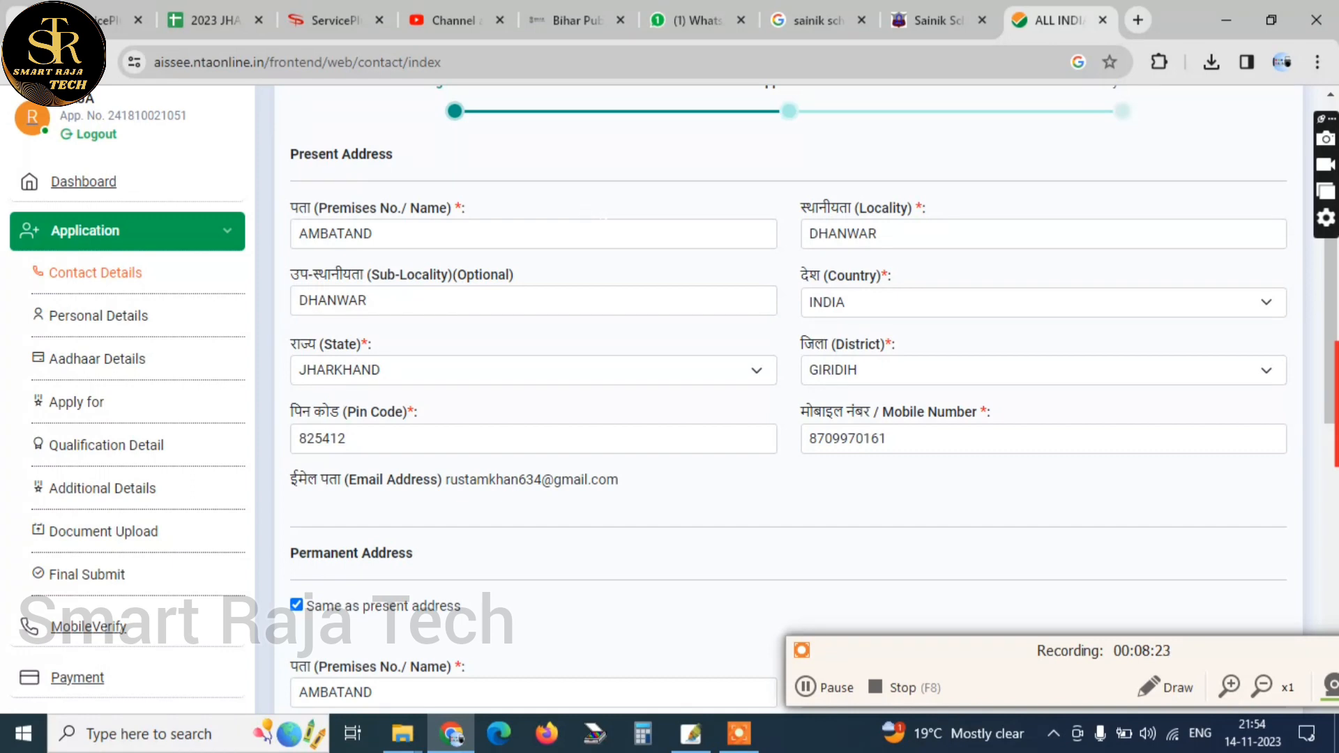
pyautogui.scroll(-10, 788, 418)
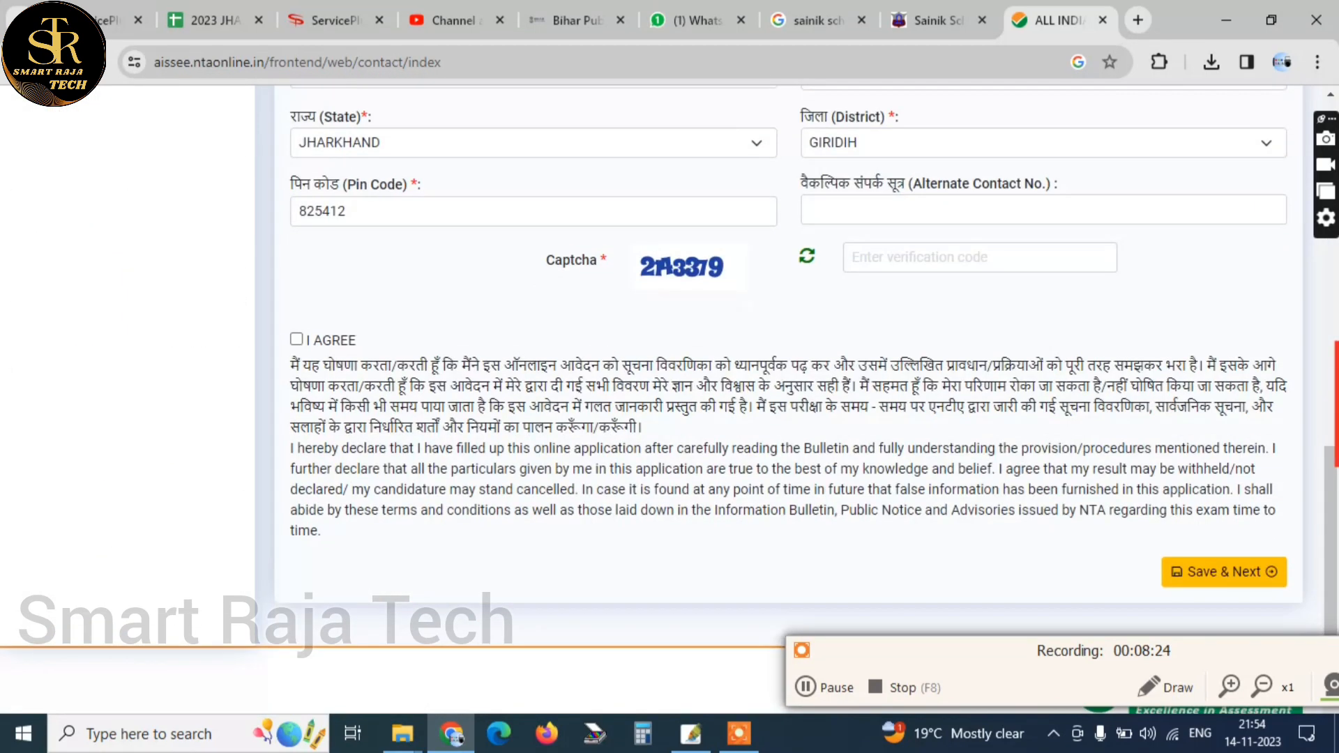
pyautogui.click(865, 265)
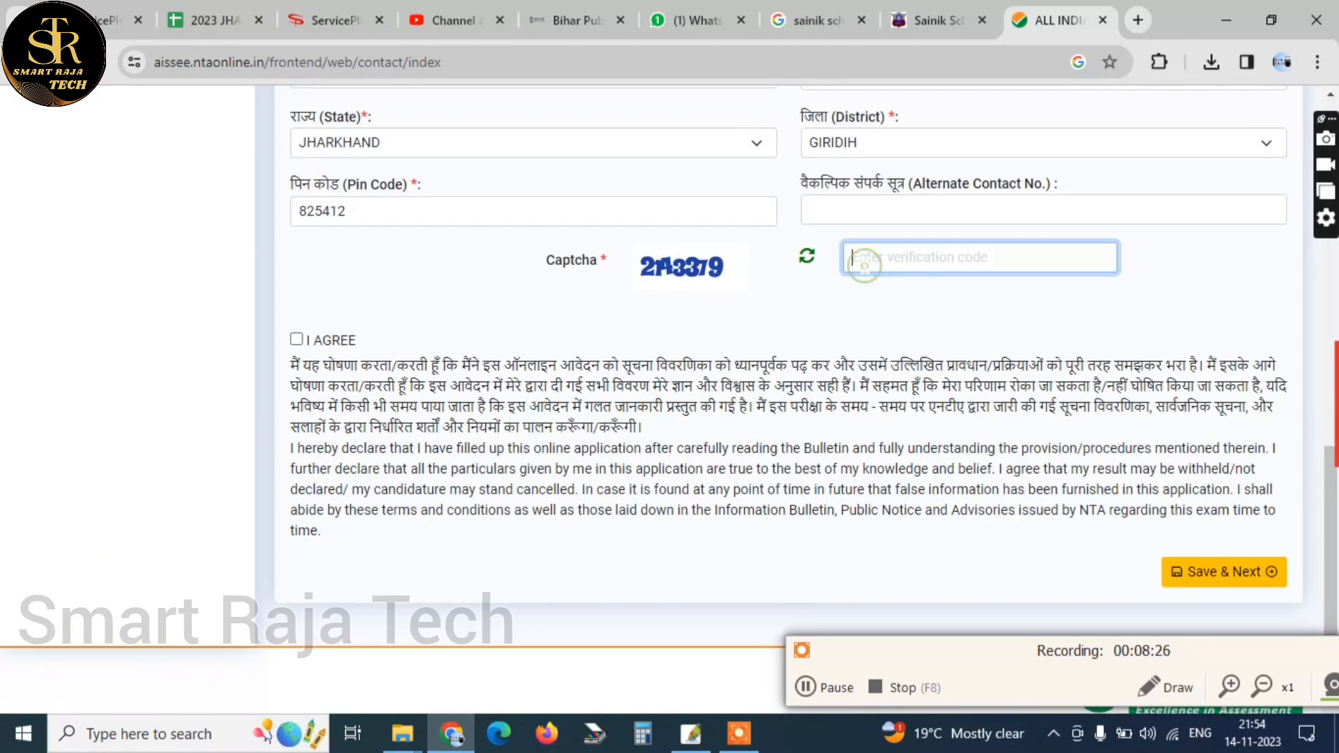
pyautogui.write('2143379')
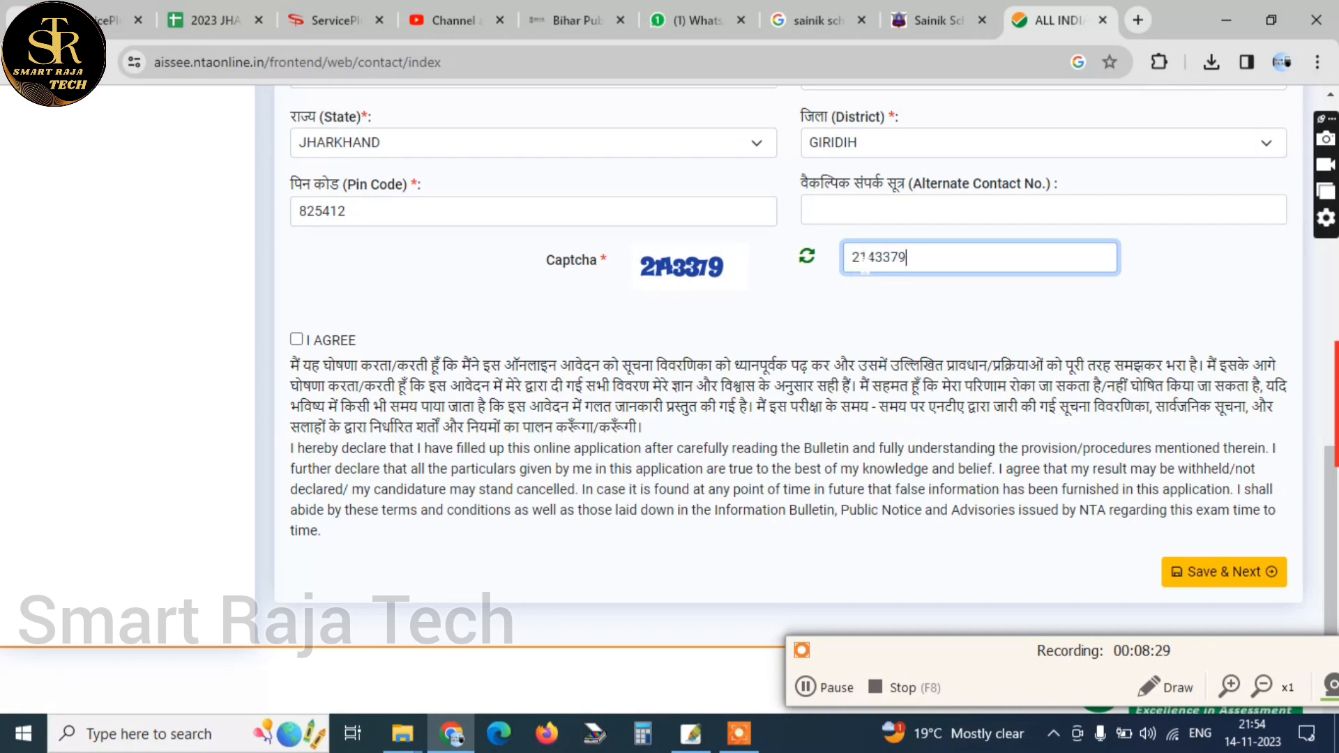
pyautogui.press('Tab')
pyautogui.press('space')
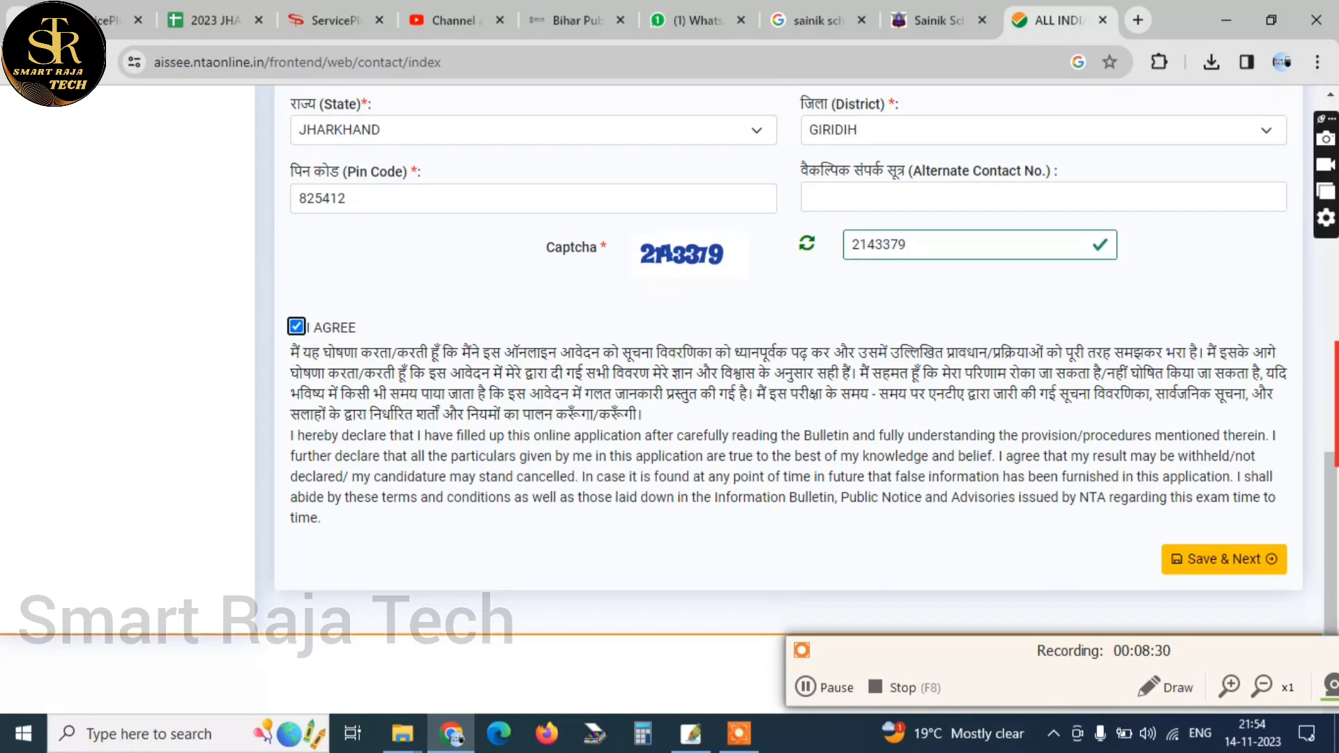
pyautogui.click(1231, 568)
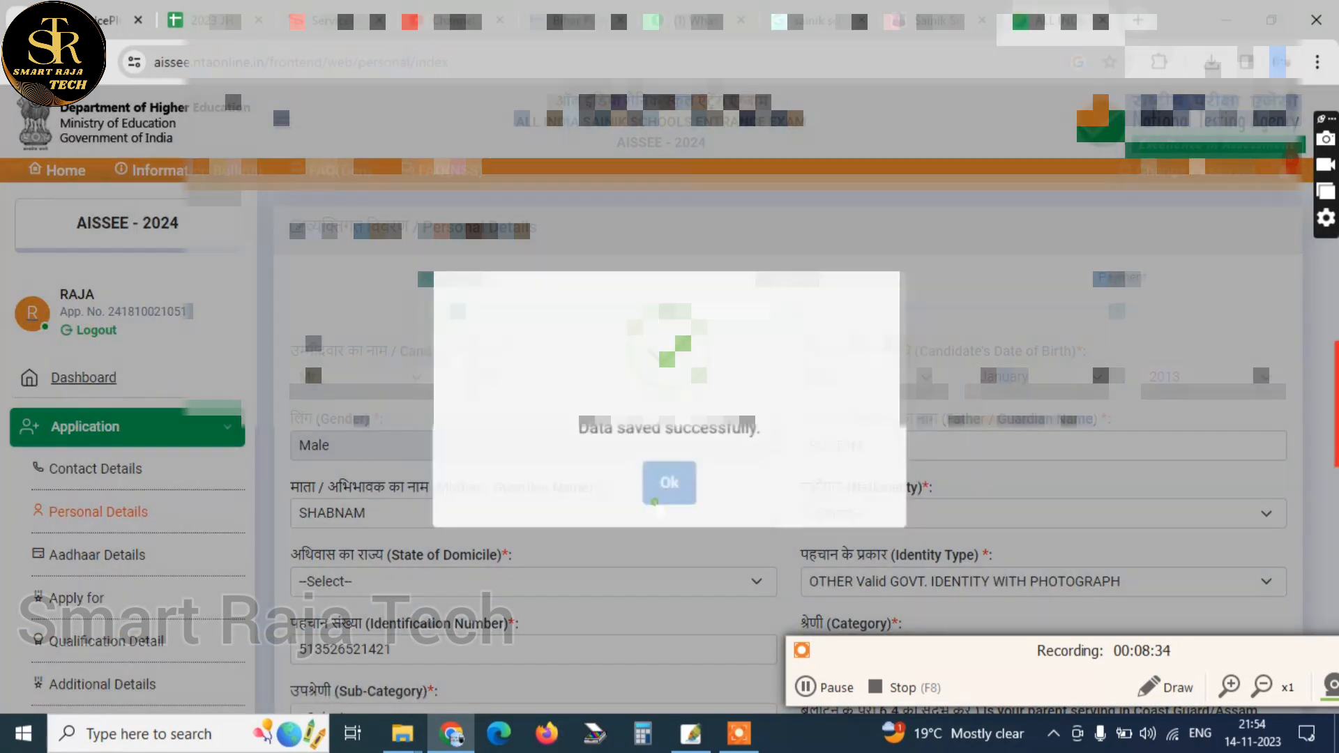
# Set the Nationality to INDIAN and the State of Domicile to JHARKHAND in the Personal Details form
pyautogui.click(654, 500)
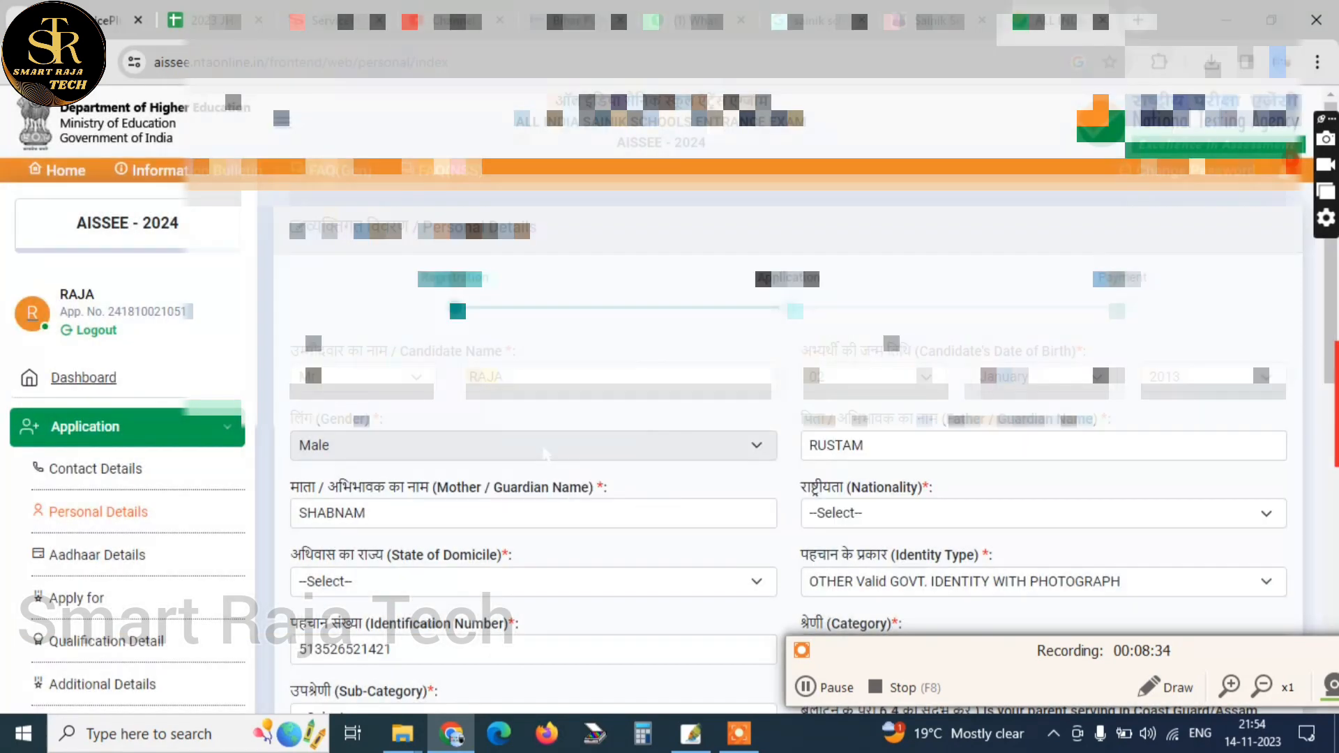
pyautogui.scroll(-1, 546, 454)
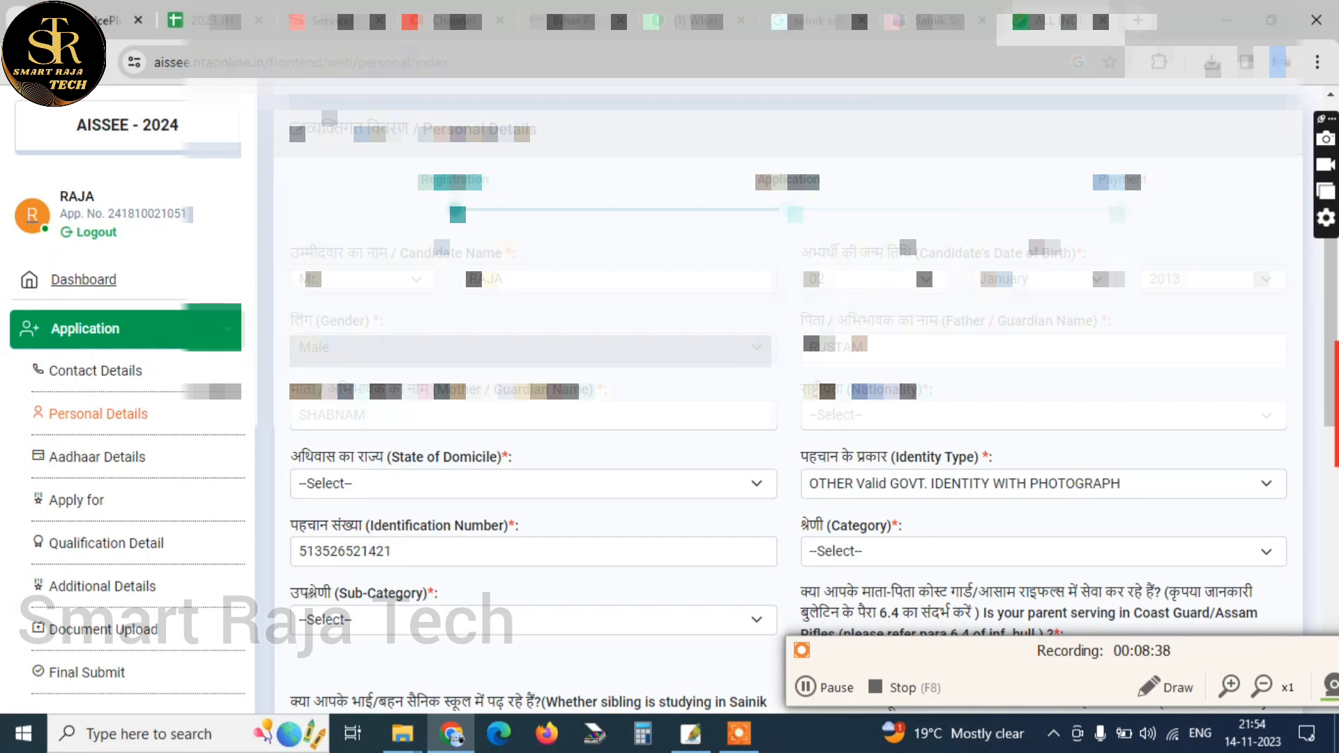
pyautogui.click(834, 416)
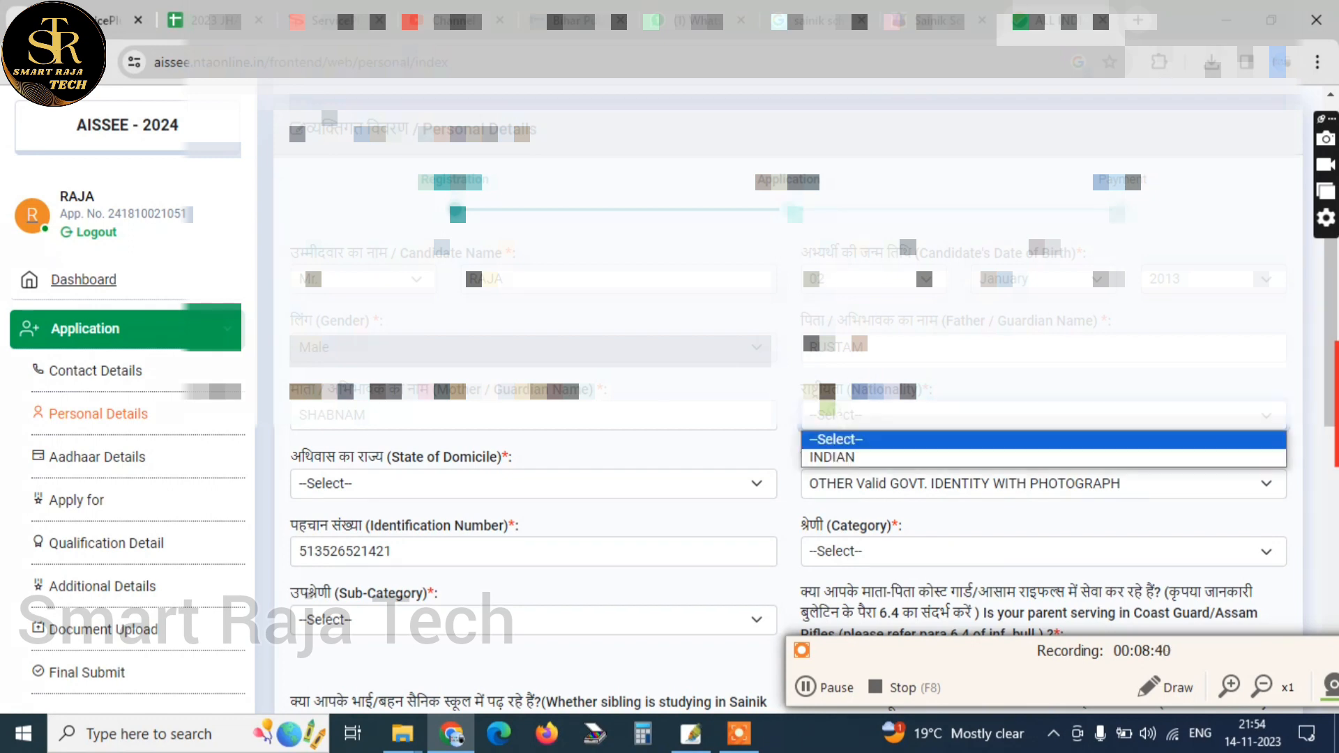
pyautogui.click(865, 458)
pyautogui.scroll(-2, 788, 390)
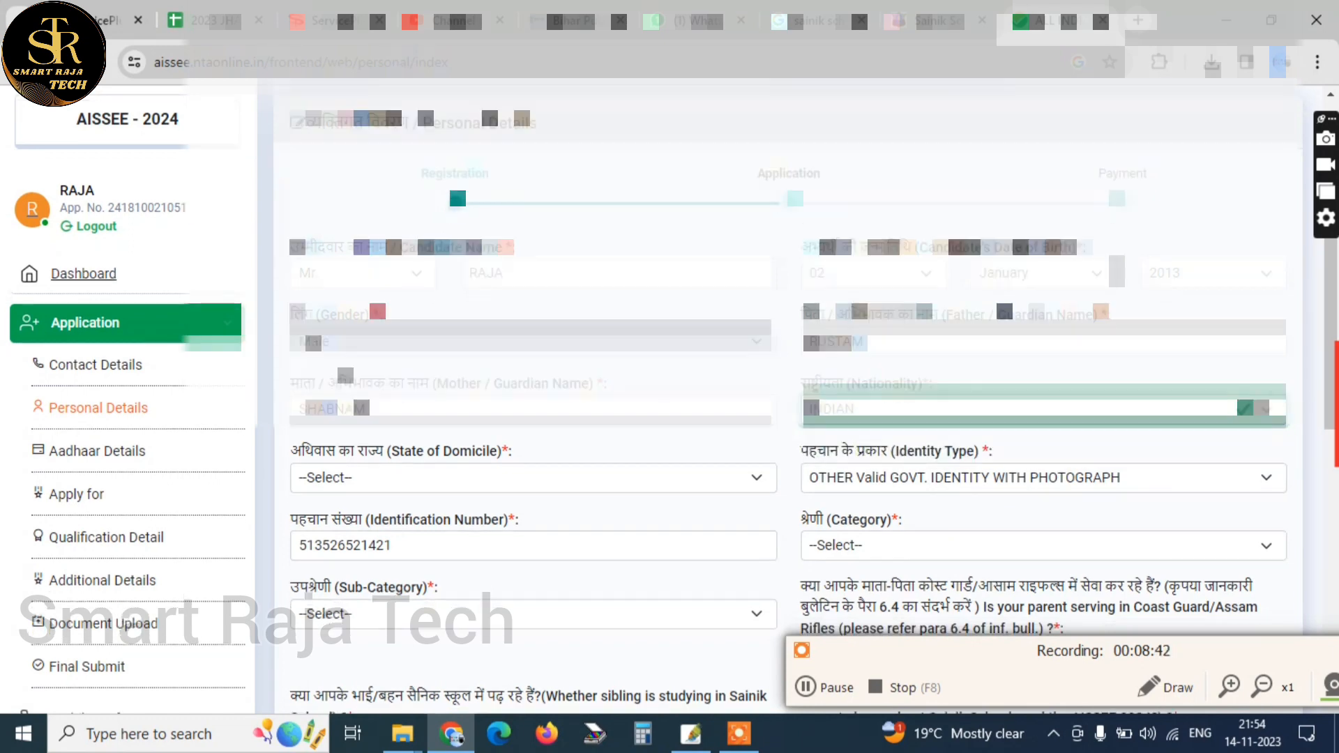
pyautogui.click(422, 385)
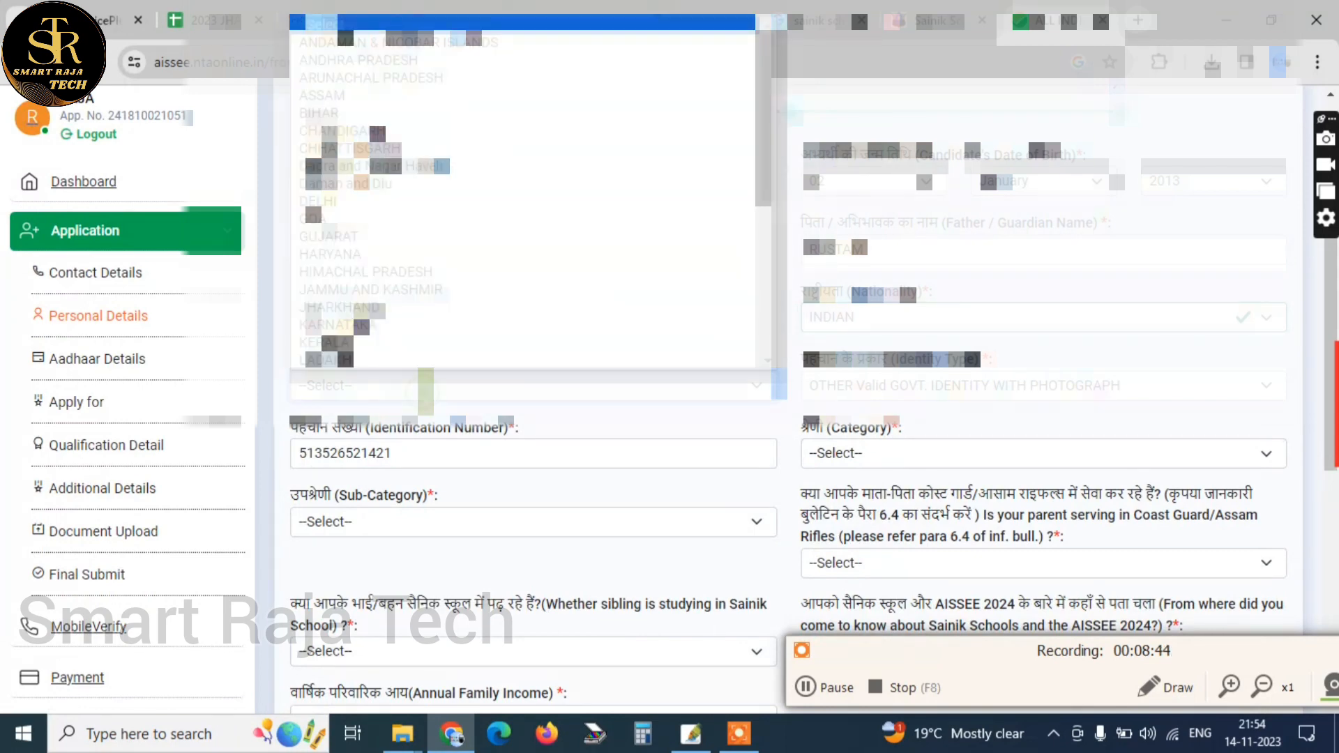
pyautogui.write('jh')
pyautogui.press('Return')
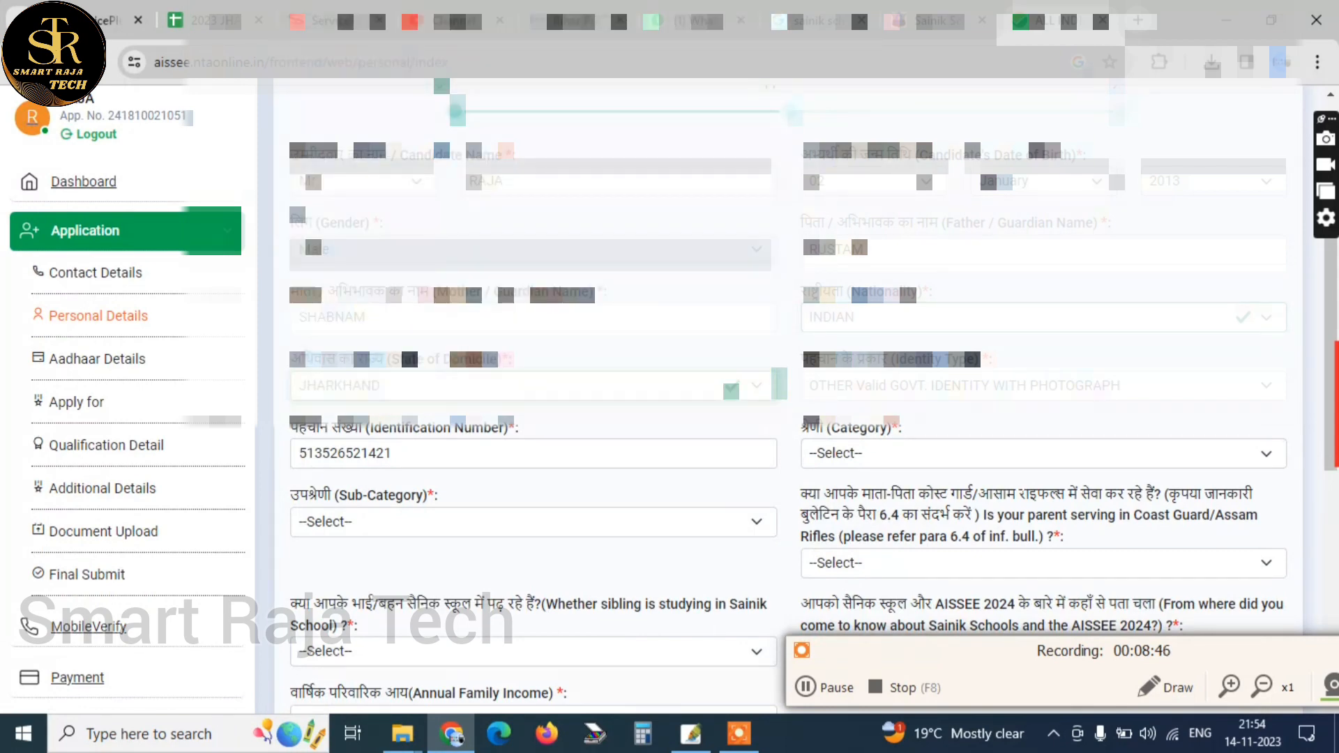
# Set the Category to OBC-NCL (CENTRAL LIST) and the Sub-Category to Momin (Muslim), Julaha, Ansari in the Personal Details form
pyautogui.click(927, 453)
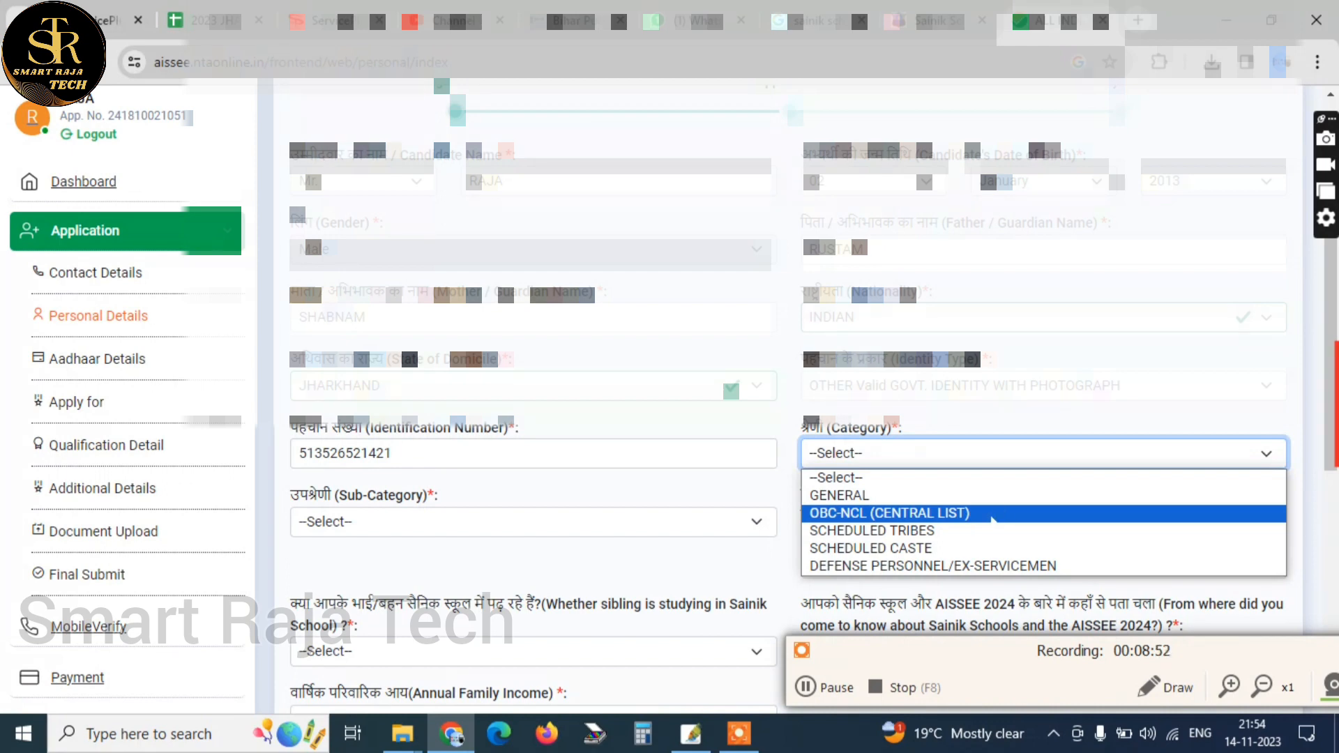
pyautogui.click(993, 516)
pyautogui.scroll(-1, 420, 435)
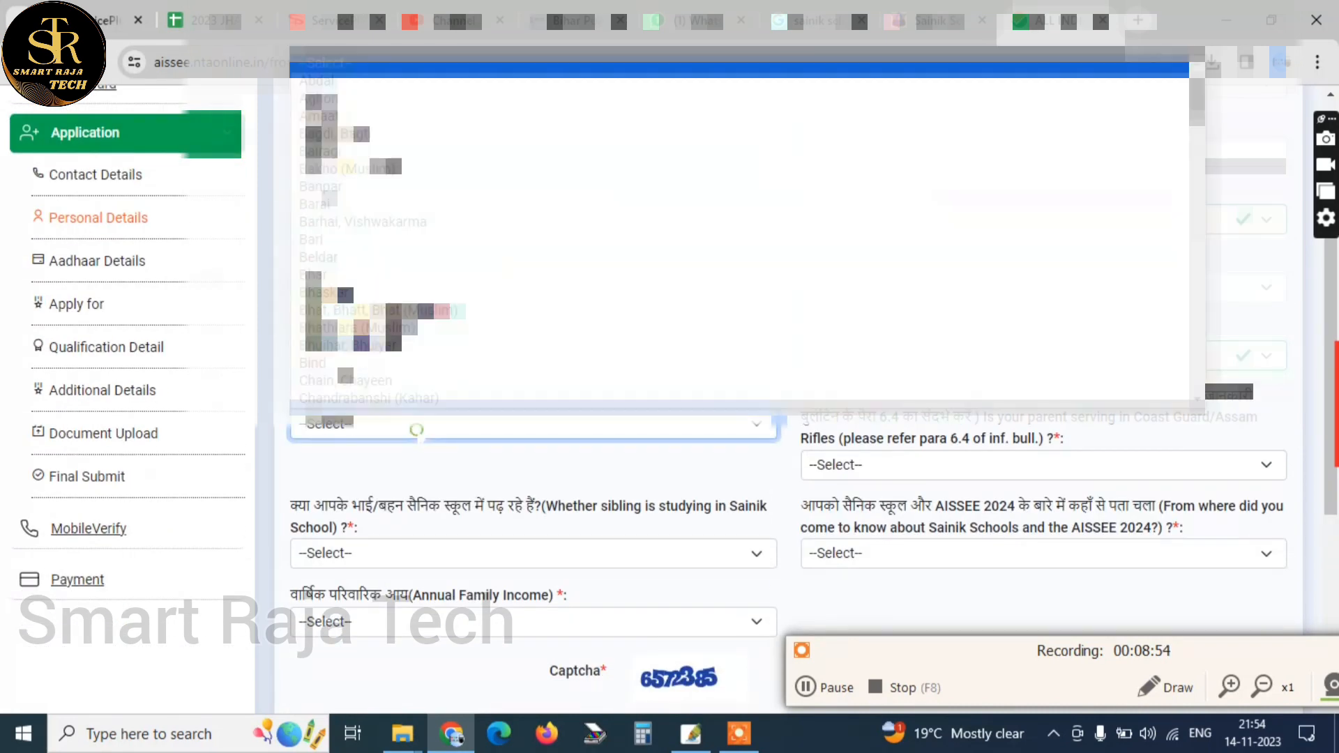
pyautogui.click(421, 427)
pyautogui.click(481, 460)
pyautogui.click(550, 427)
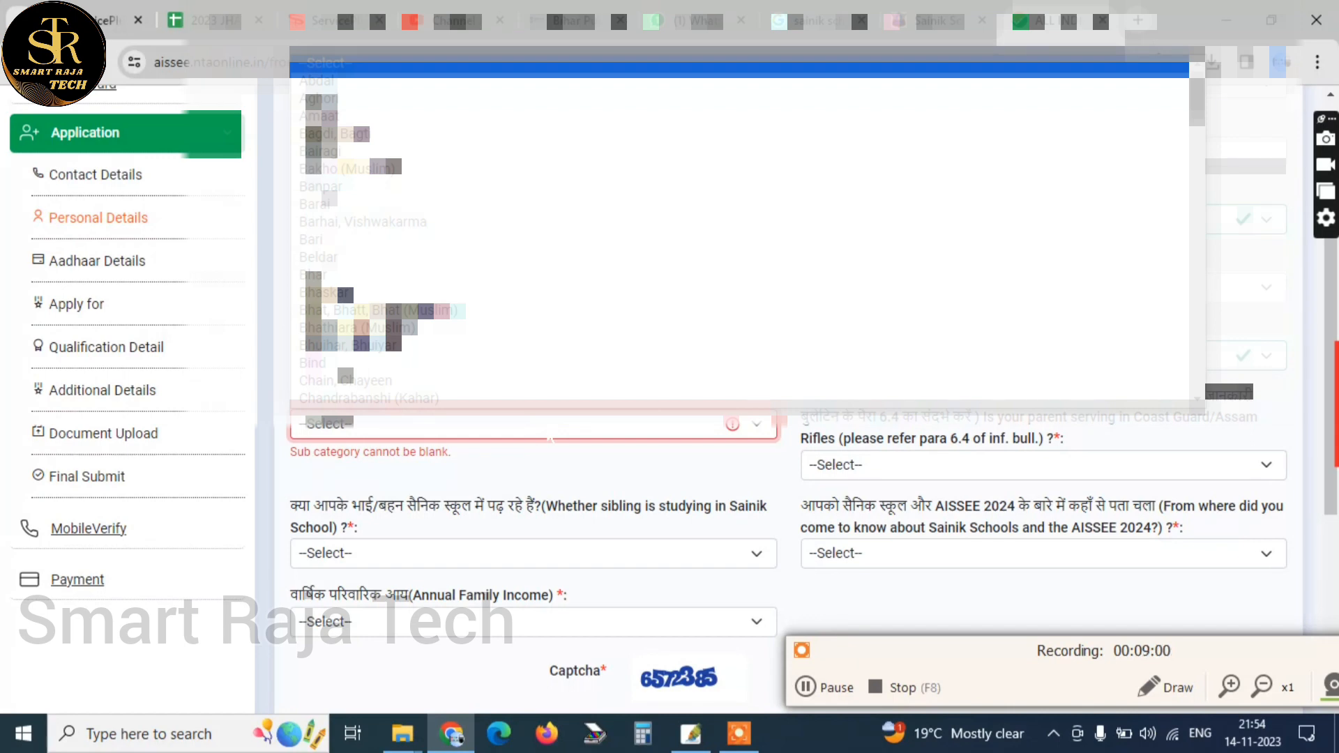
pyautogui.press('j')
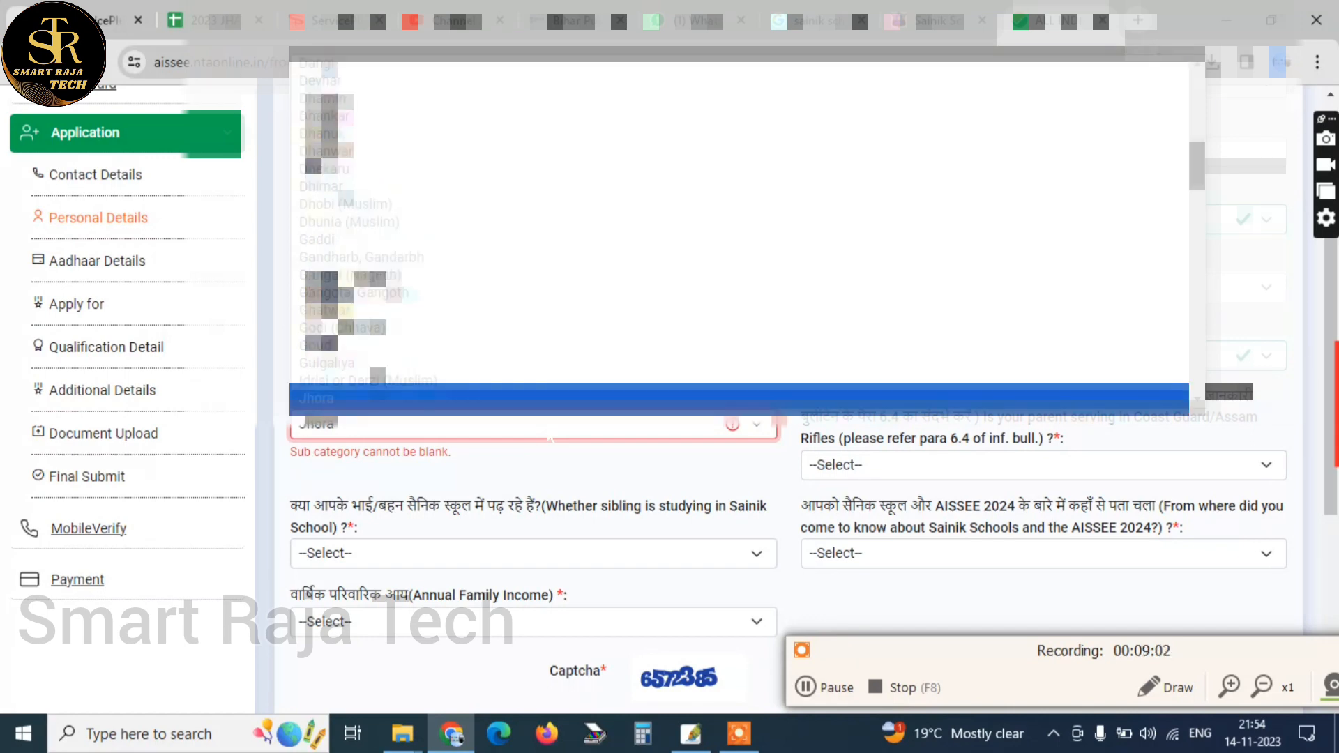
pyautogui.press('Down')
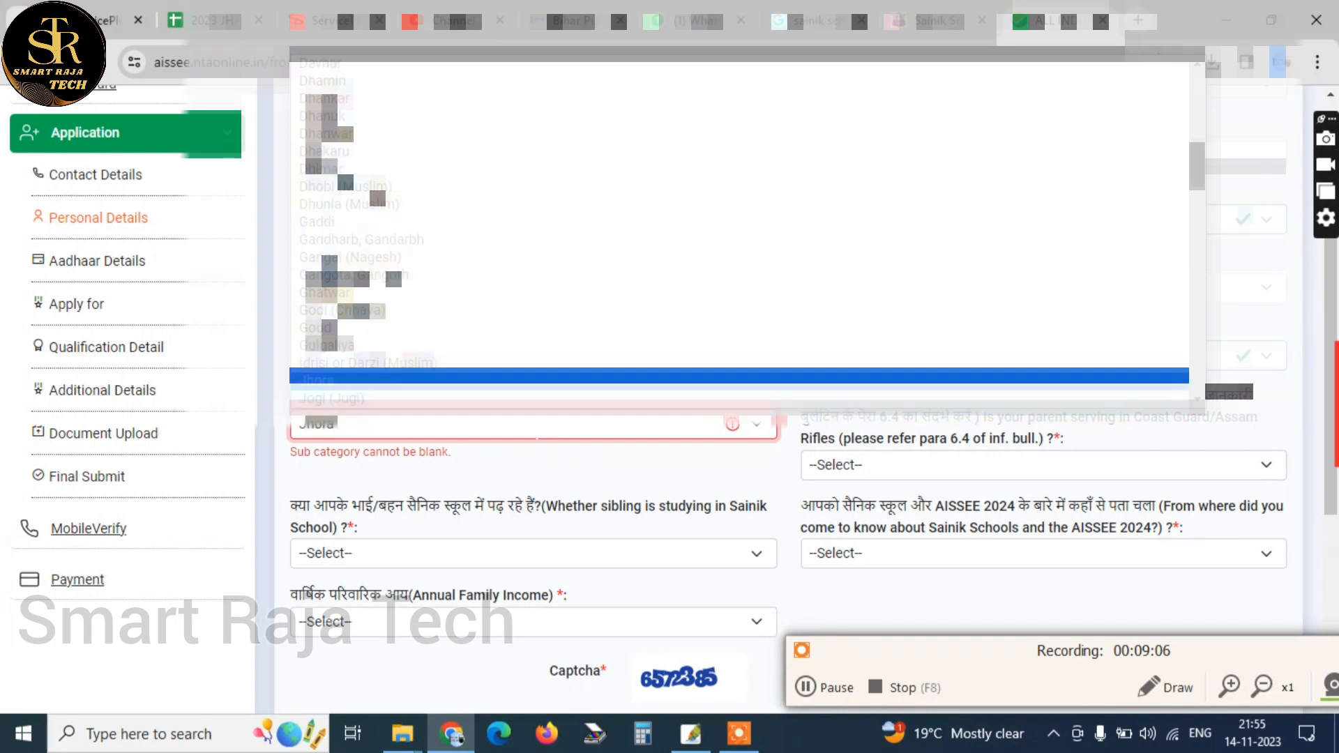
pyautogui.scroll(5, 476, 354)
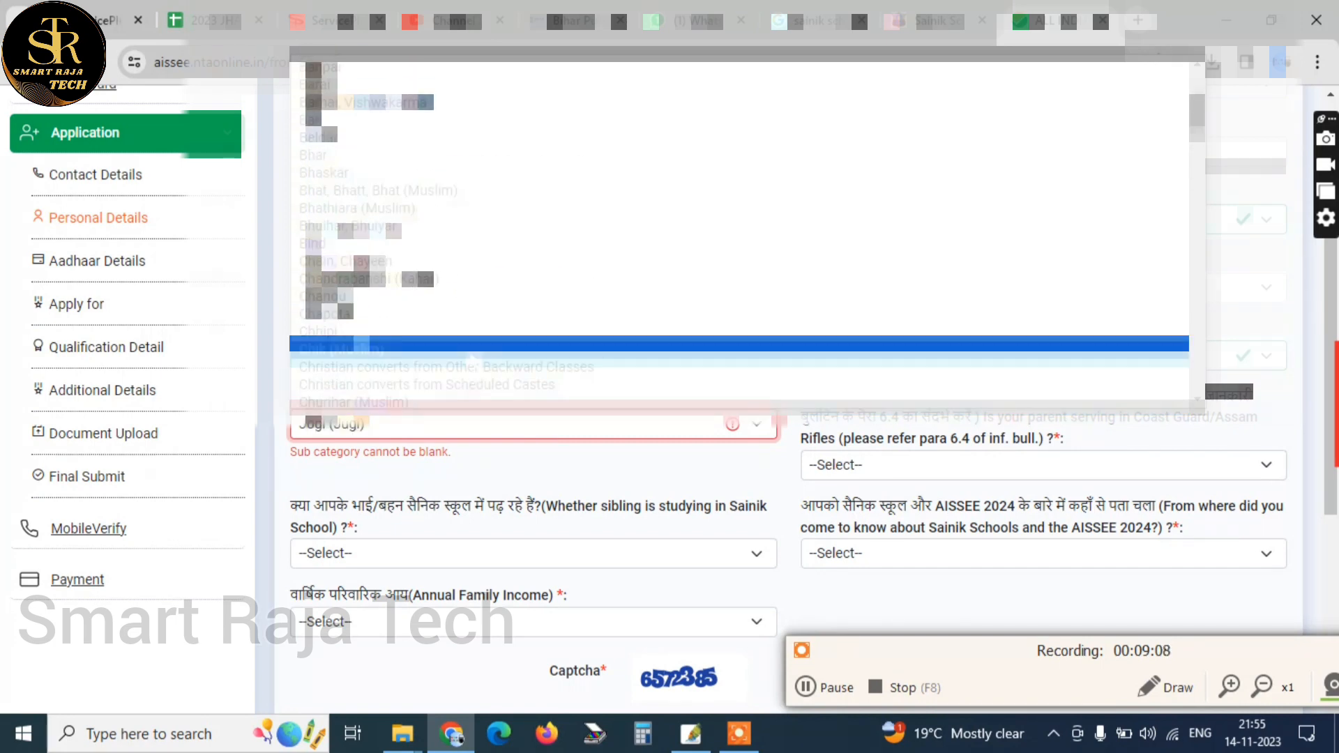
pyautogui.scroll(-5, 493, 337)
pyautogui.scroll(-8, 493, 298)
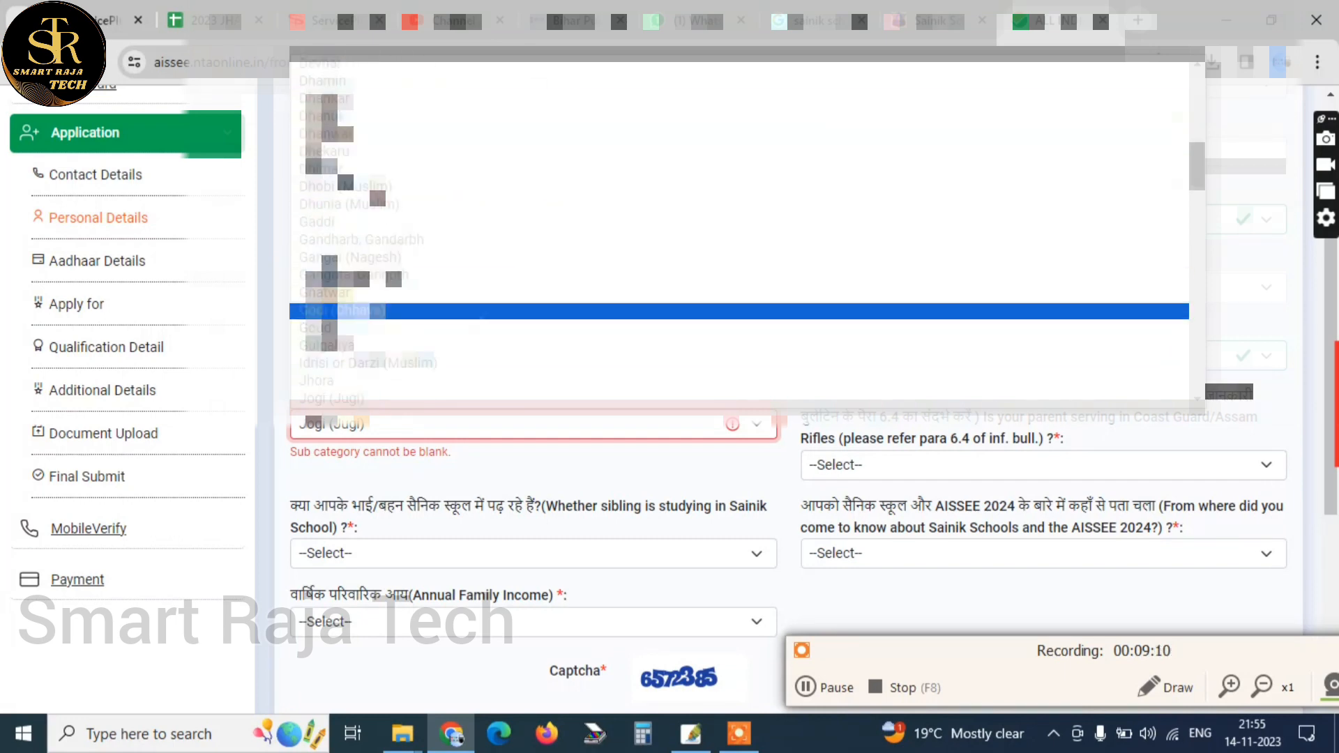
pyautogui.scroll(-5, 493, 307)
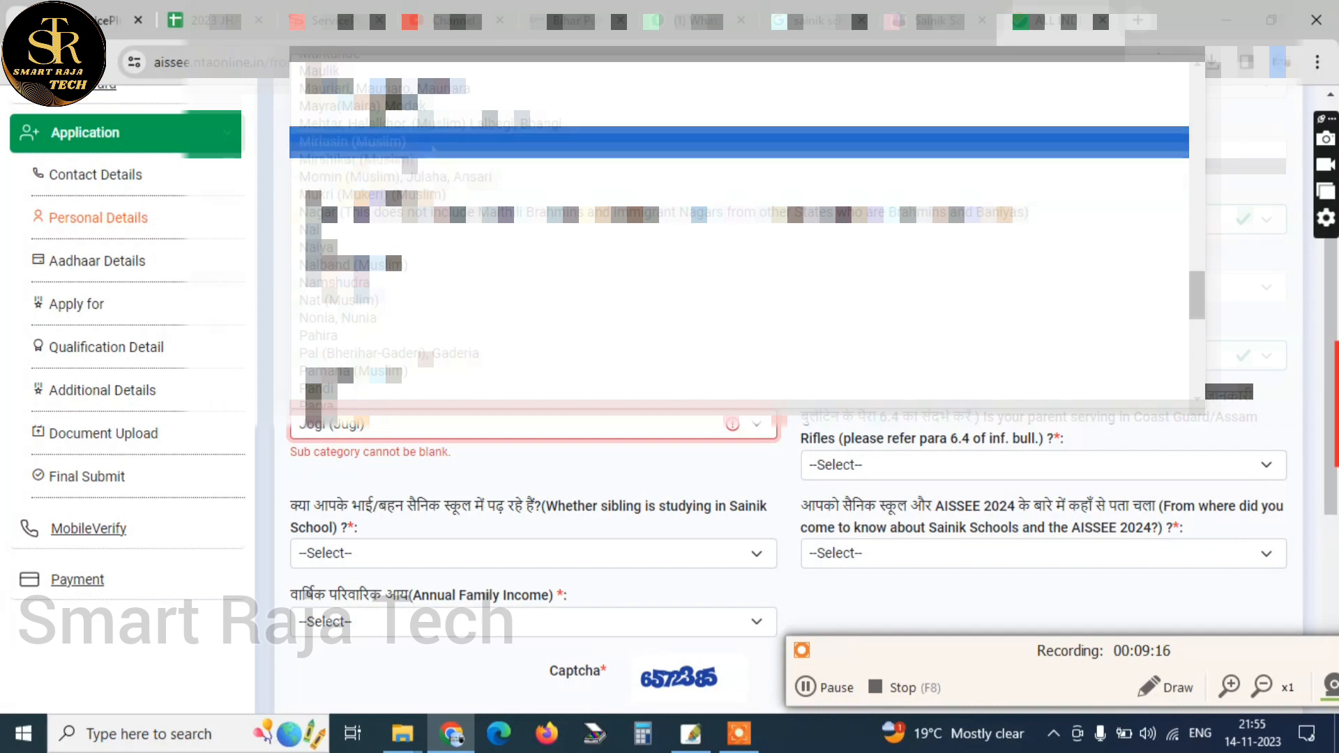
pyautogui.click(448, 177)
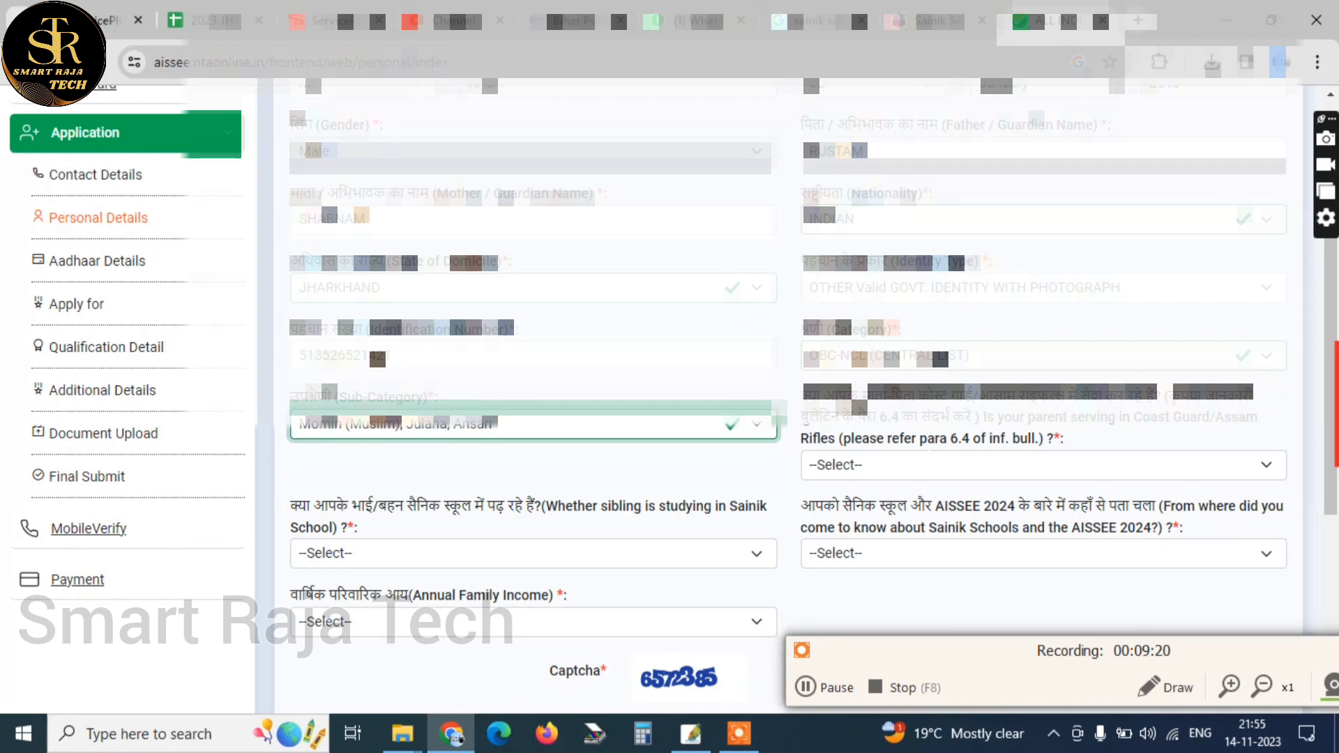
# Answer No to both the parent serving in Coast Guard/Assam Rifles question and the sibling studying in Sainik School question
pyautogui.scroll(-2, 421, 386)
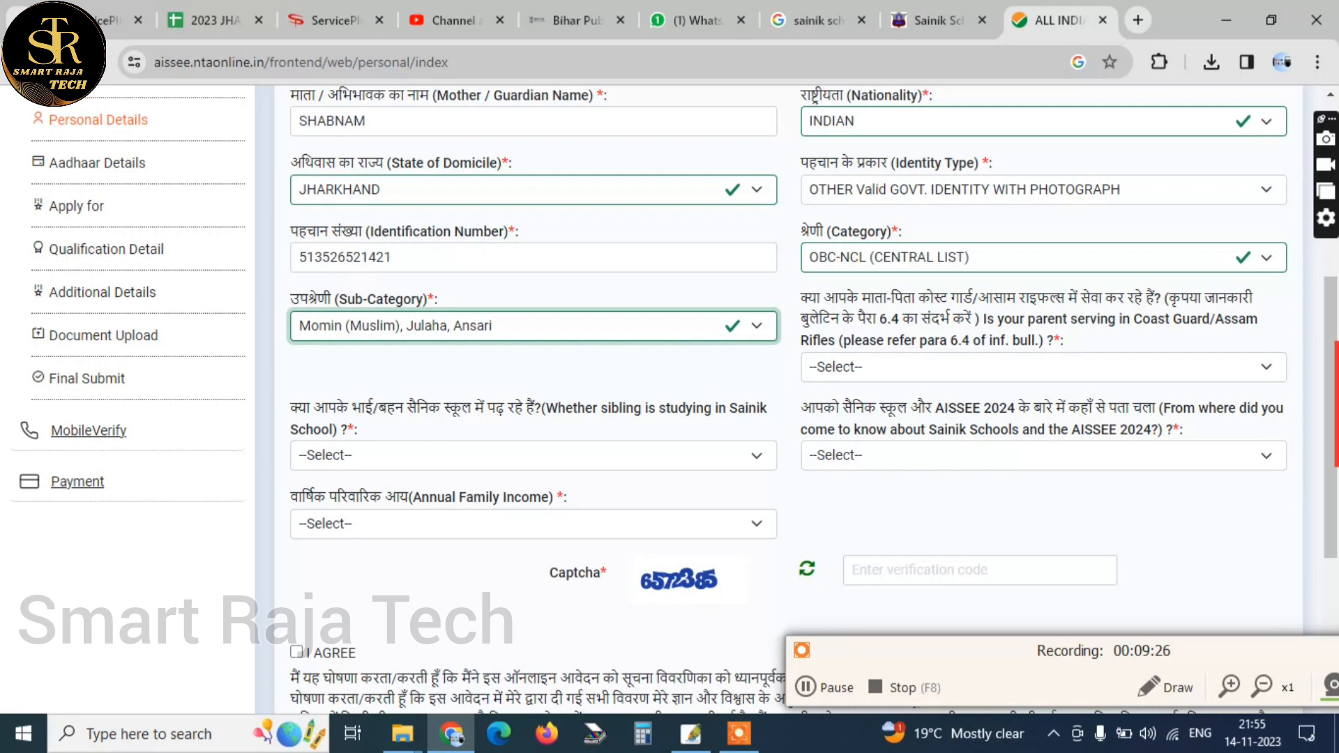
pyautogui.click(954, 362)
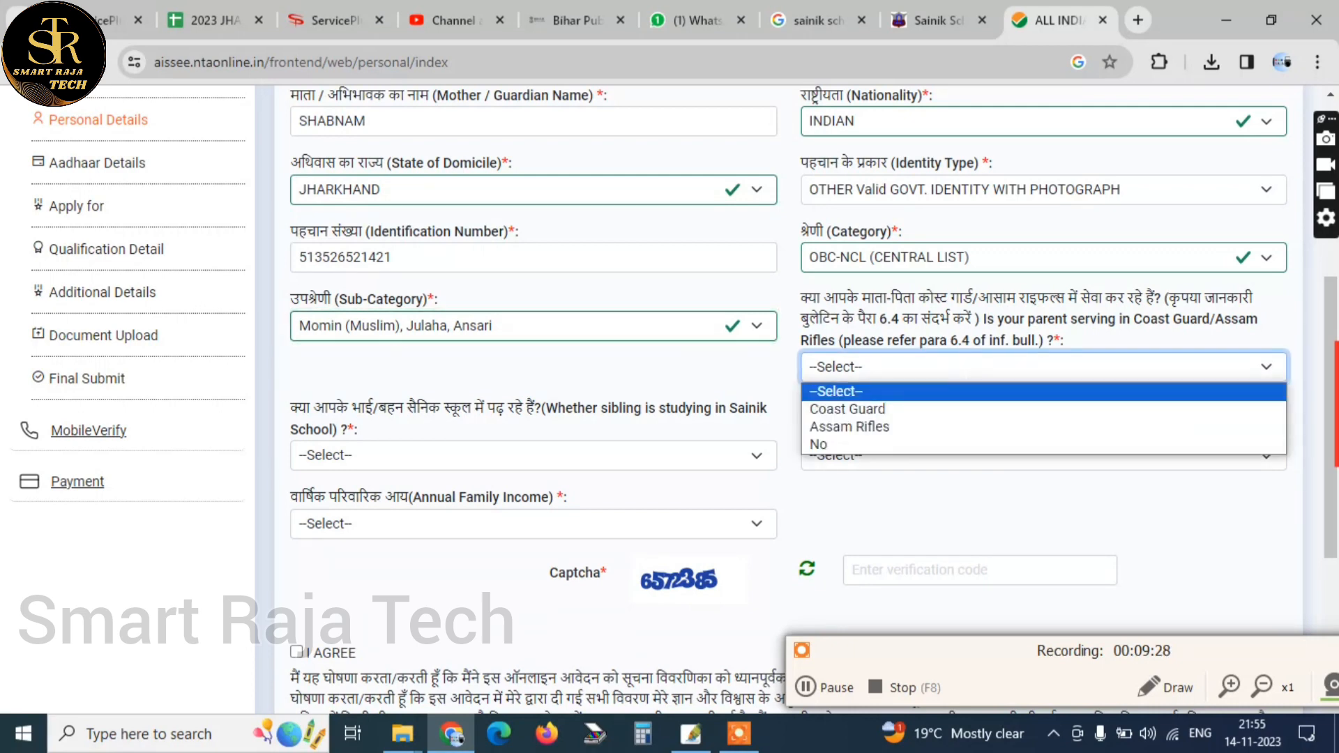
pyautogui.click(919, 446)
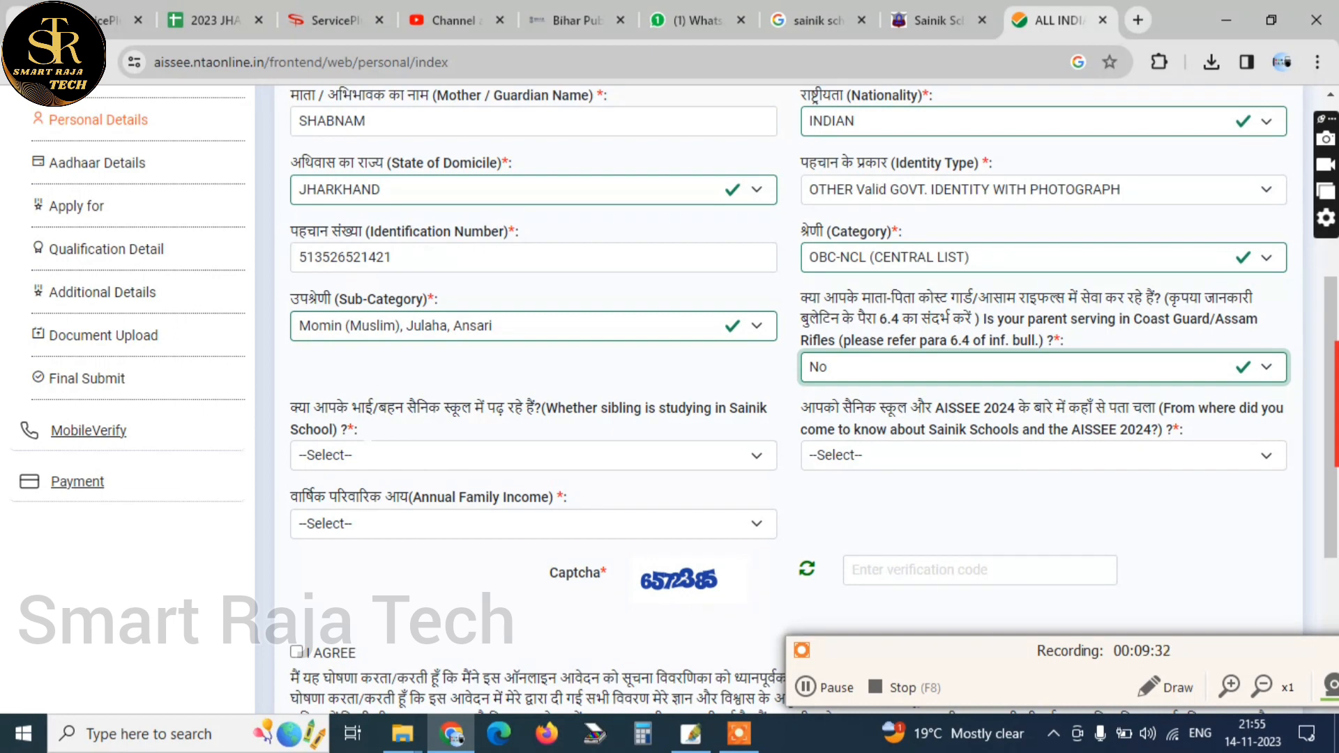
pyautogui.click(404, 455)
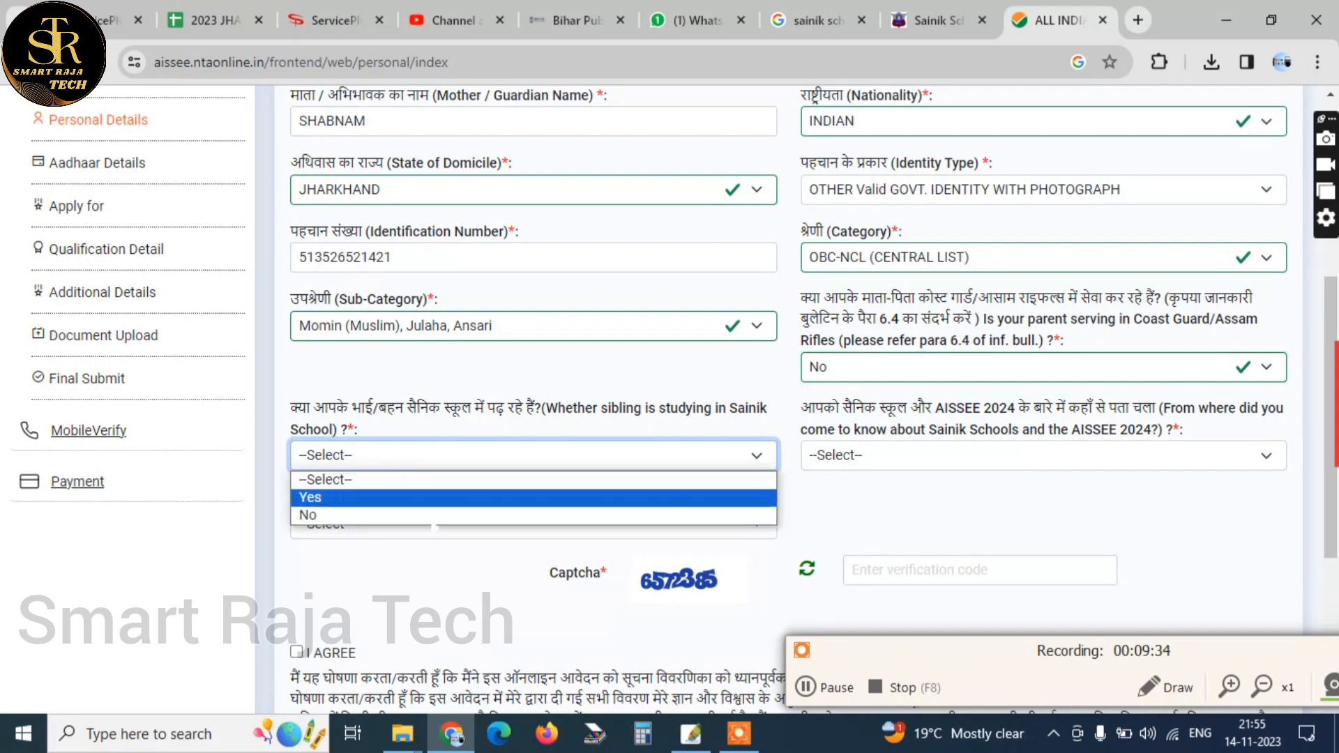
pyautogui.click(418, 514)
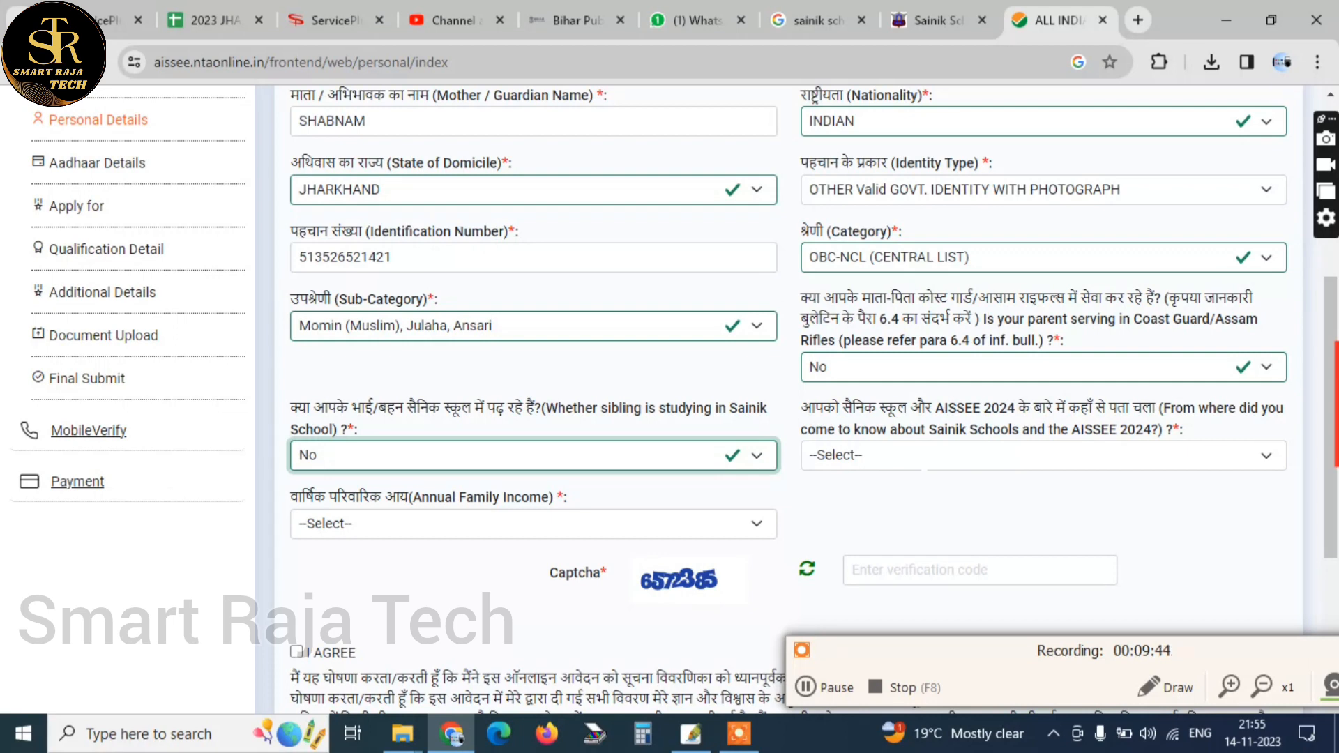
# Set the source of knowledge about AISSEE 2024 to Social Media and the Annual Family Income to Up to 100000
pyautogui.click(921, 459)
pyautogui.scroll(-1, 922, 463)
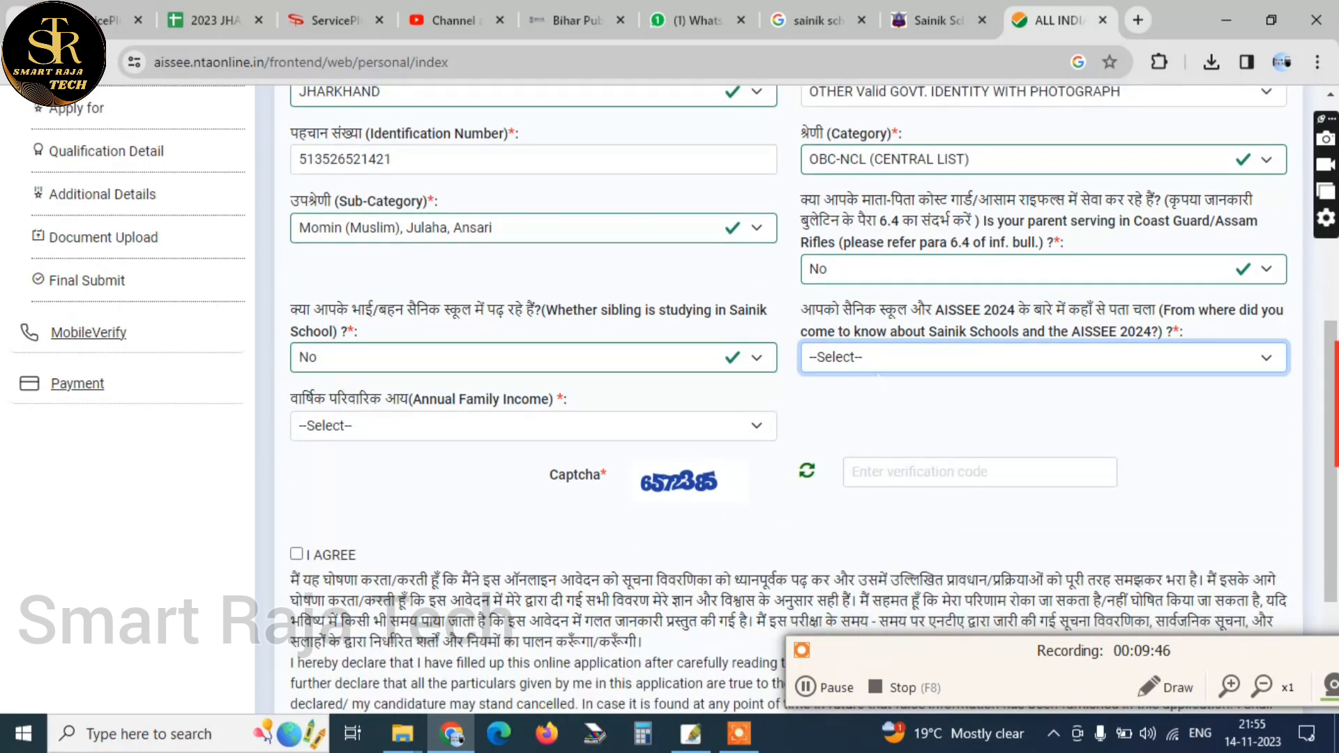
pyautogui.click(877, 372)
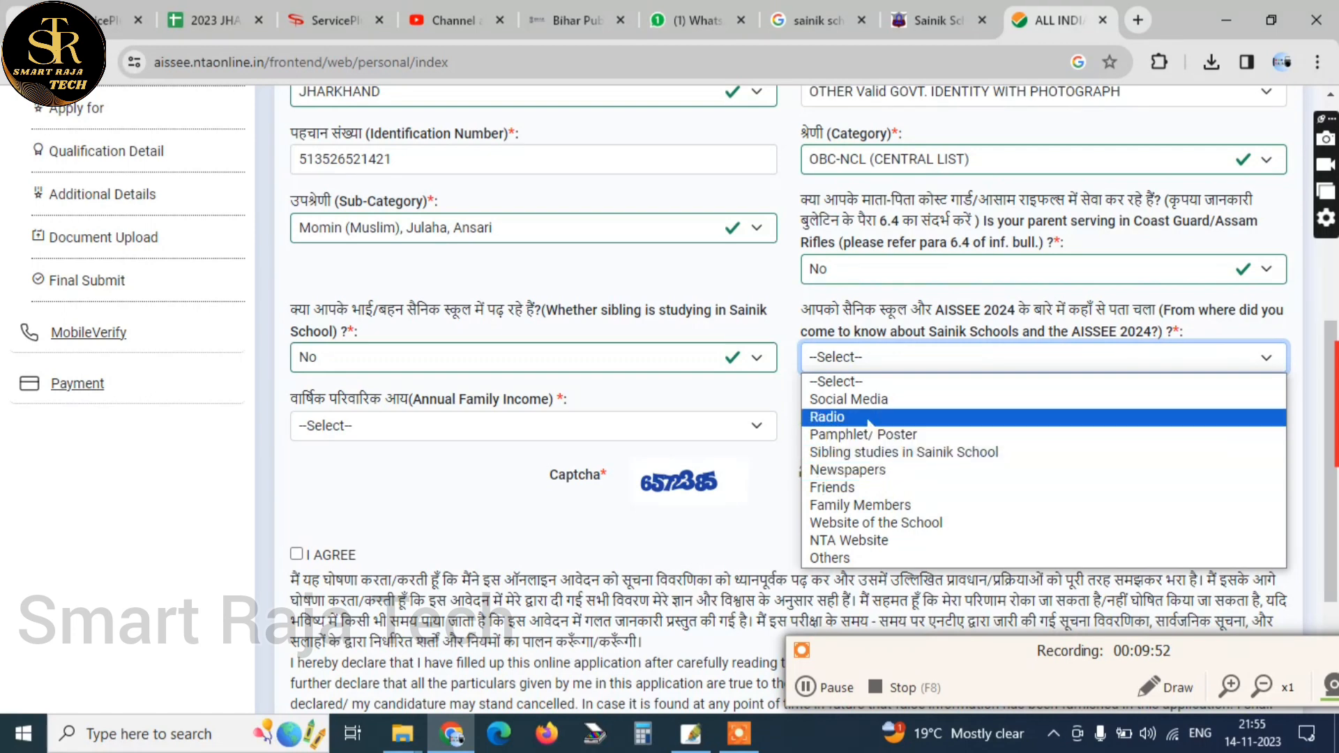
pyautogui.click(866, 403)
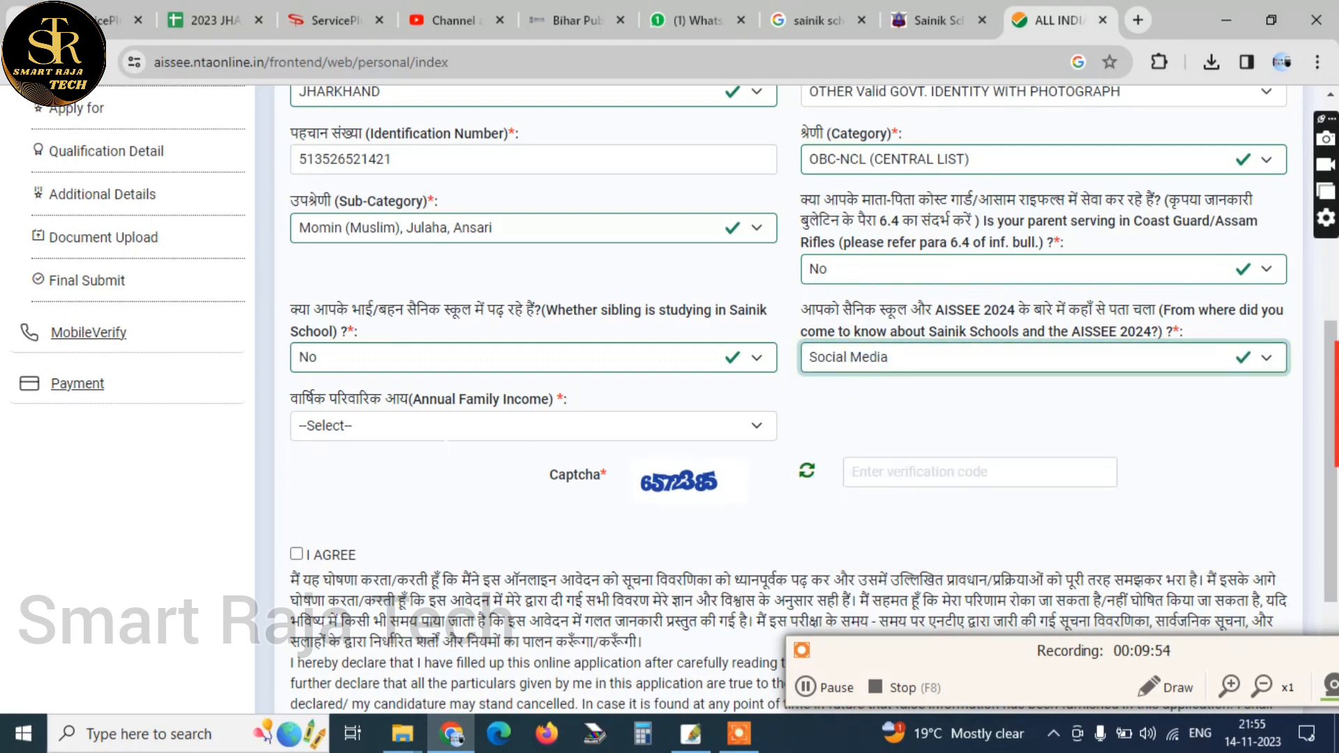
pyautogui.click(443, 427)
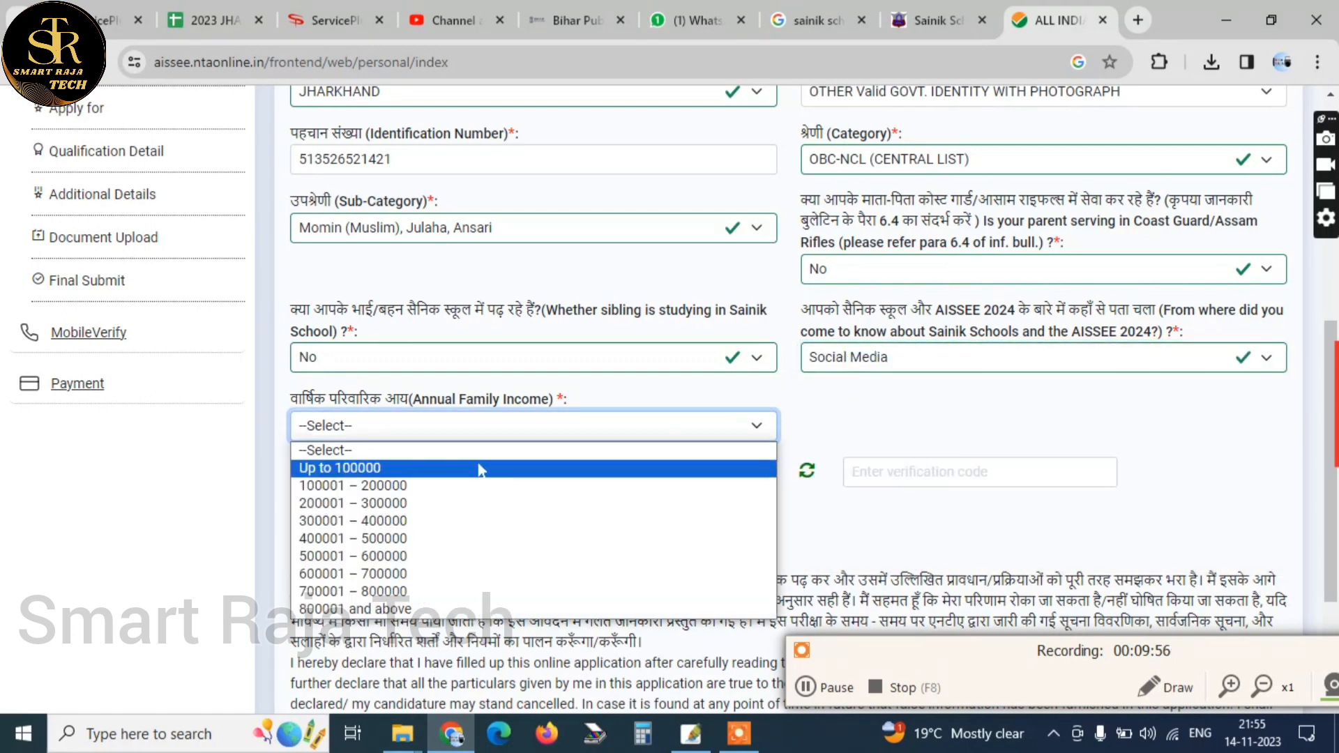
pyautogui.click(480, 468)
# Enter the captcha code on the Personal Details form, agree to the declaration and save to continue to Aadhaar Detail
pyautogui.click(914, 472)
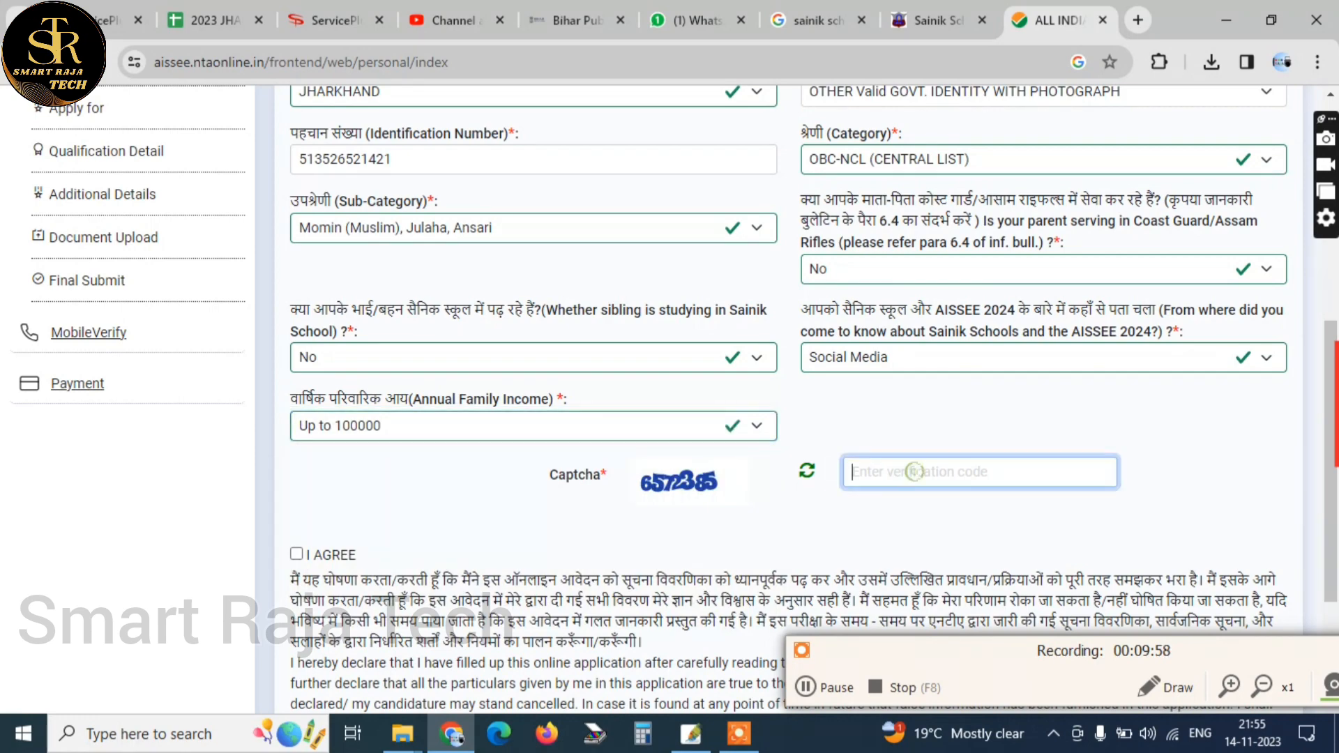
pyautogui.write('6572')
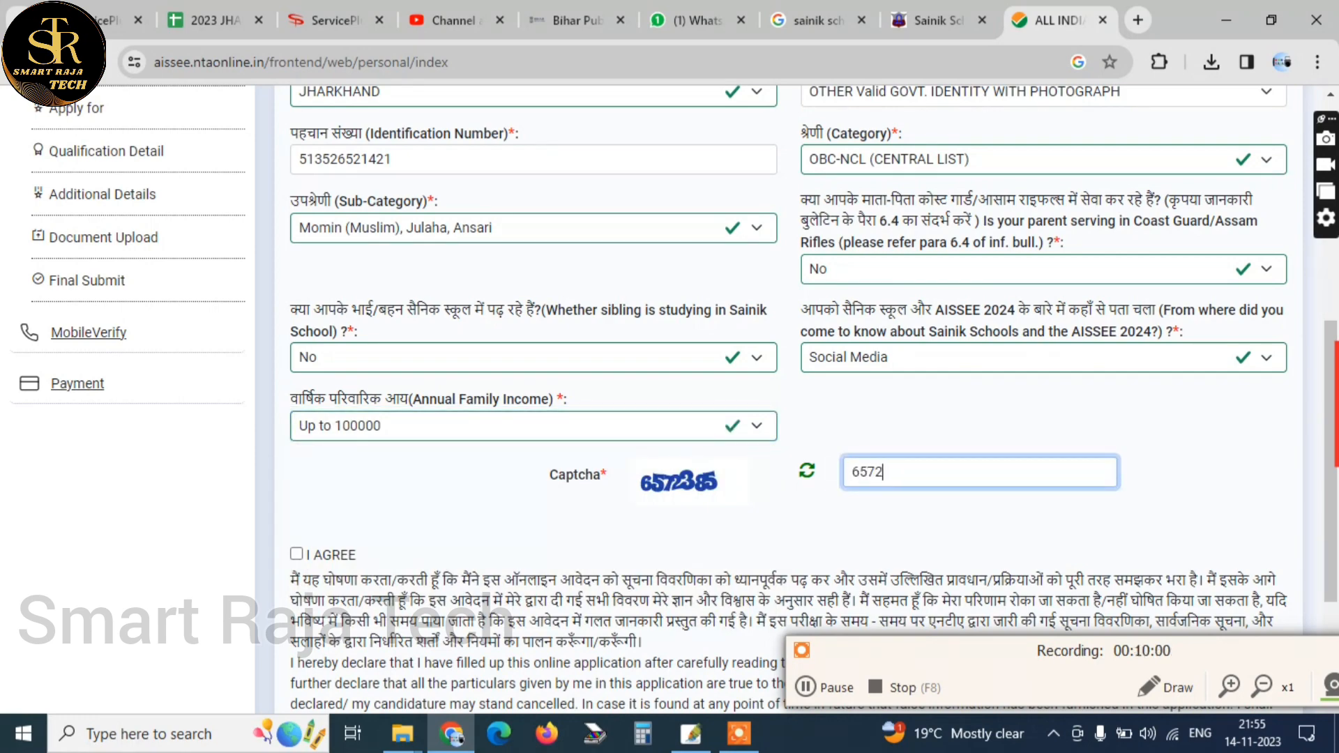
pyautogui.write('385')
pyautogui.press('Tab')
pyautogui.press('space')
pyautogui.scroll(-3, 670, 398)
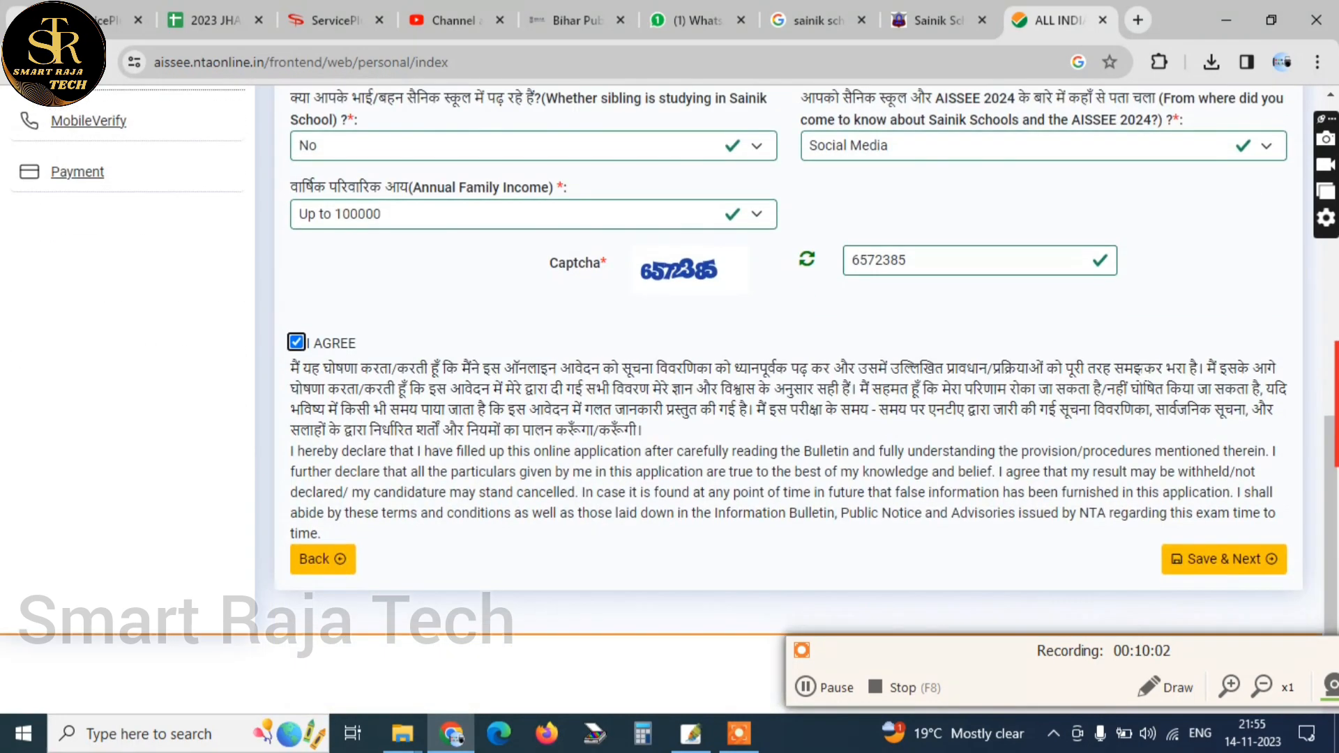
pyautogui.click(1248, 559)
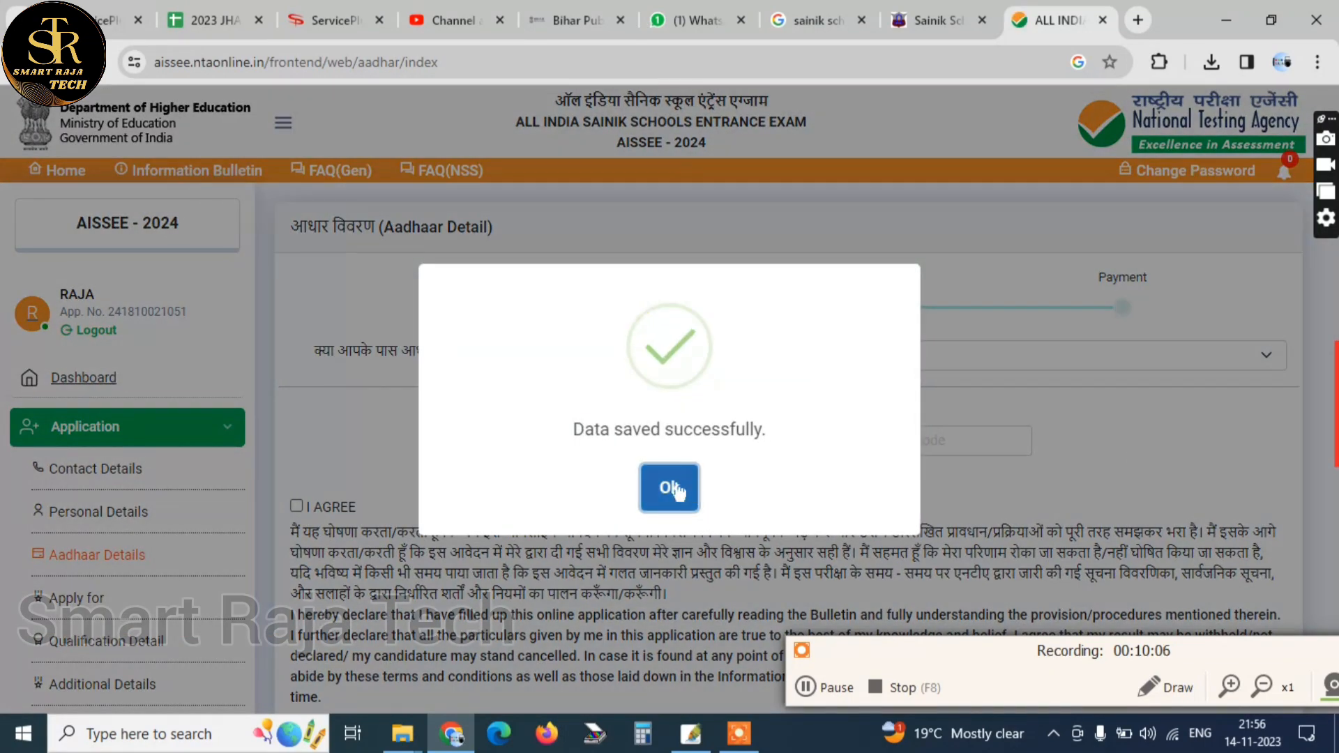
pyautogui.click(667, 484)
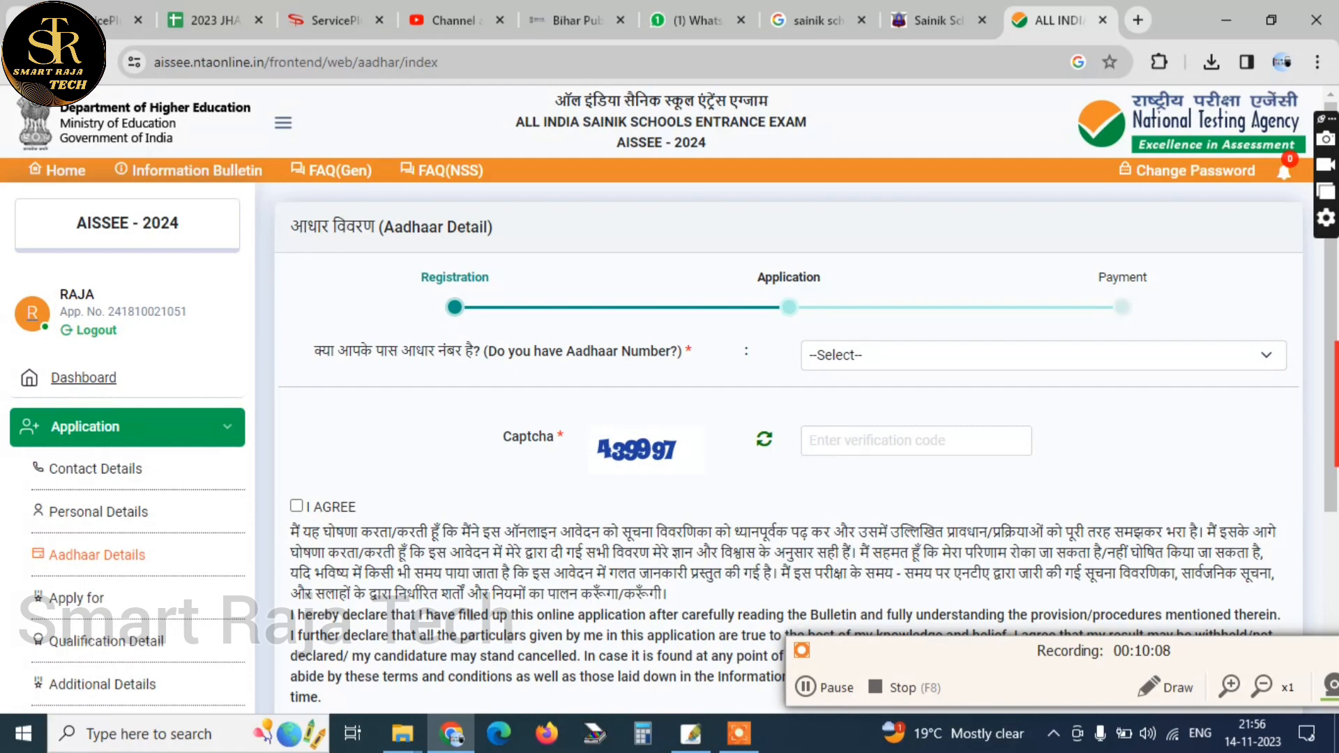
# Answer whether the candidate has an Aadhaar number and acknowledge the saved details to continue to the Apply For form
pyautogui.click(905, 351)
pyautogui.click(903, 391)
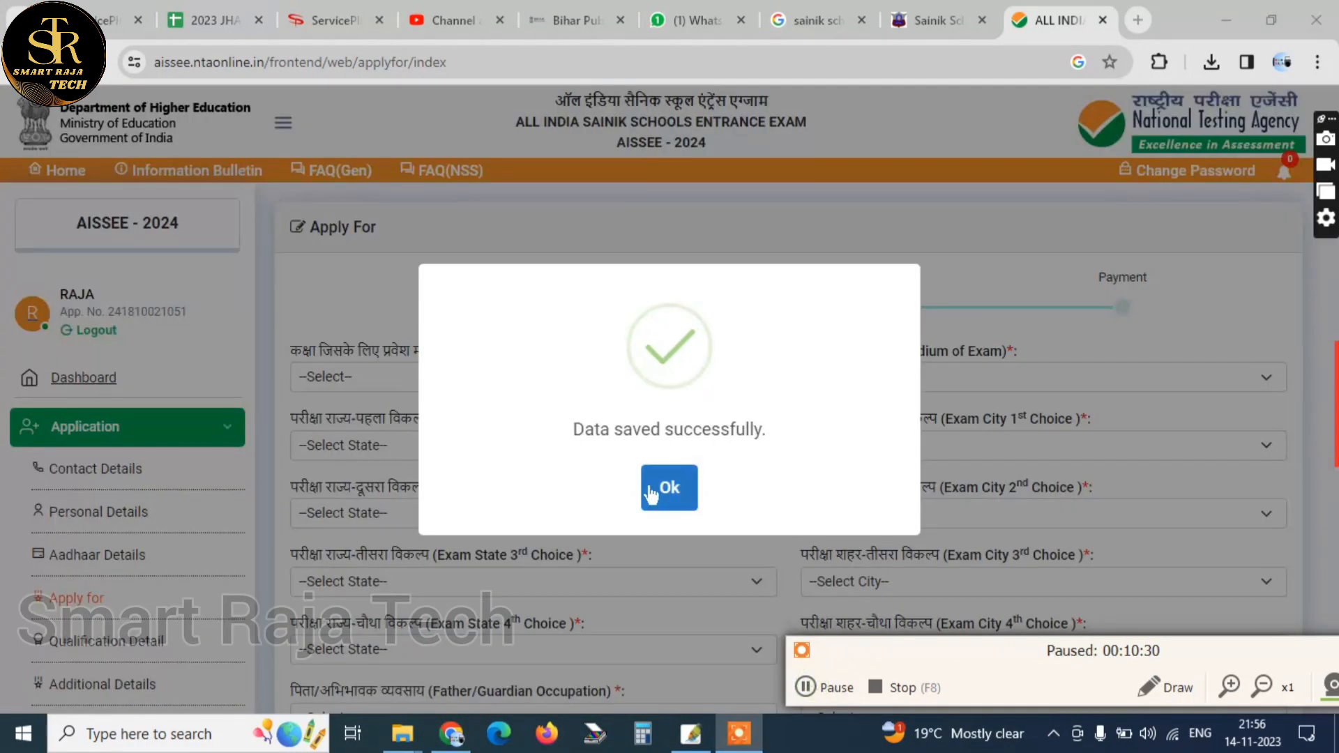
pyautogui.click(669, 486)
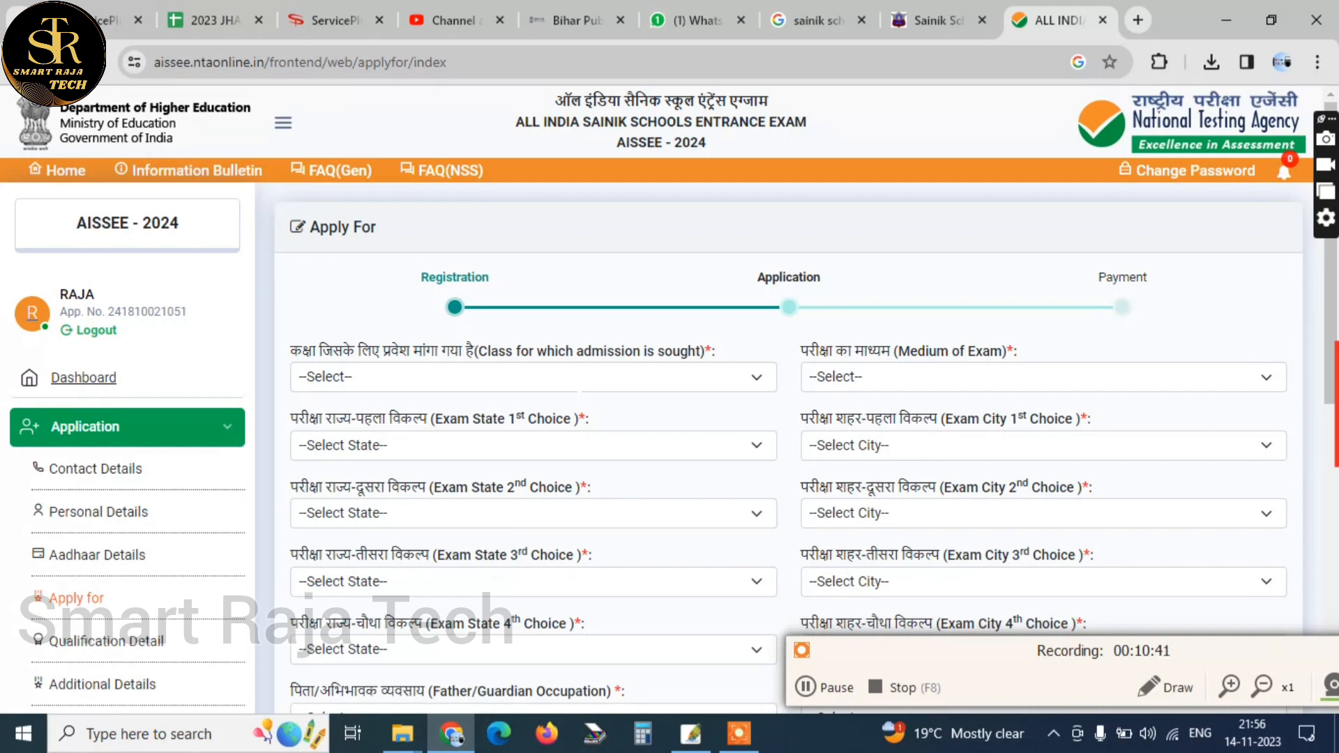
# Set the class for which admission is sought to Class VI and the Medium of Exam to HINDI
pyautogui.click(572, 385)
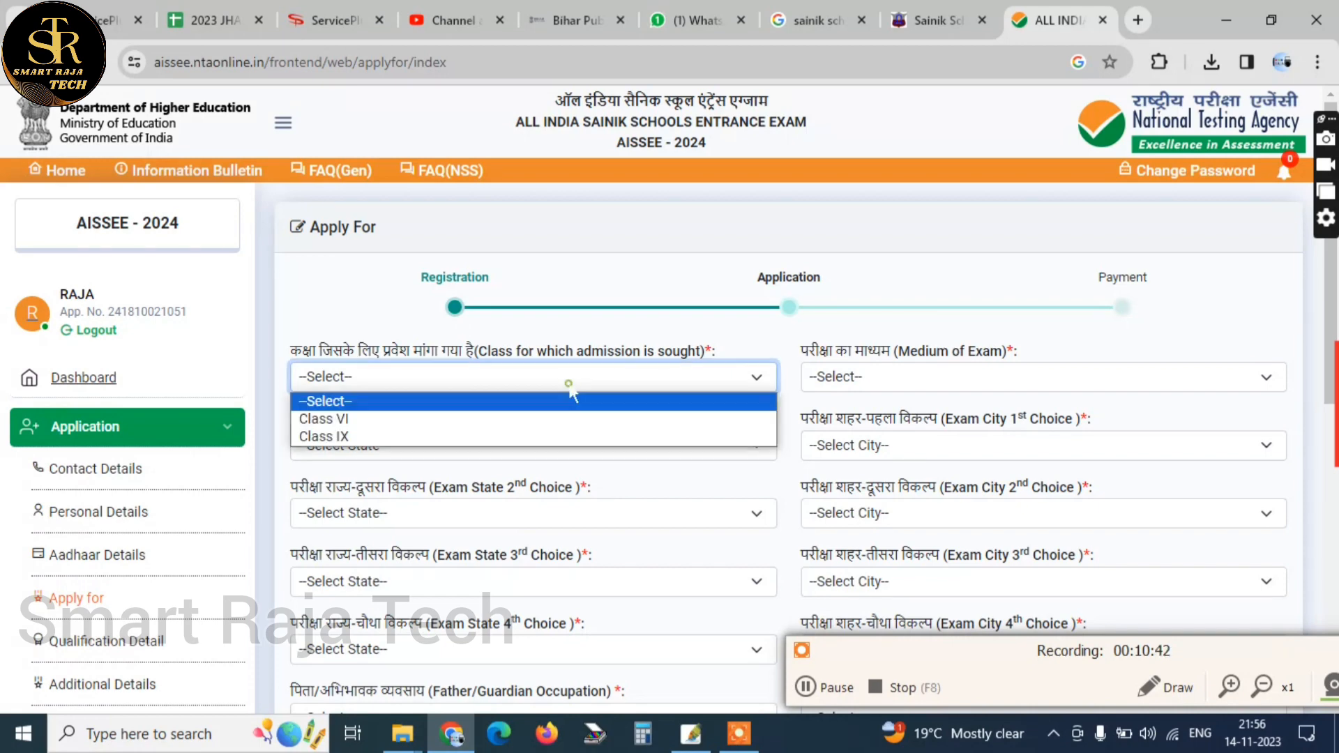
pyautogui.click(599, 419)
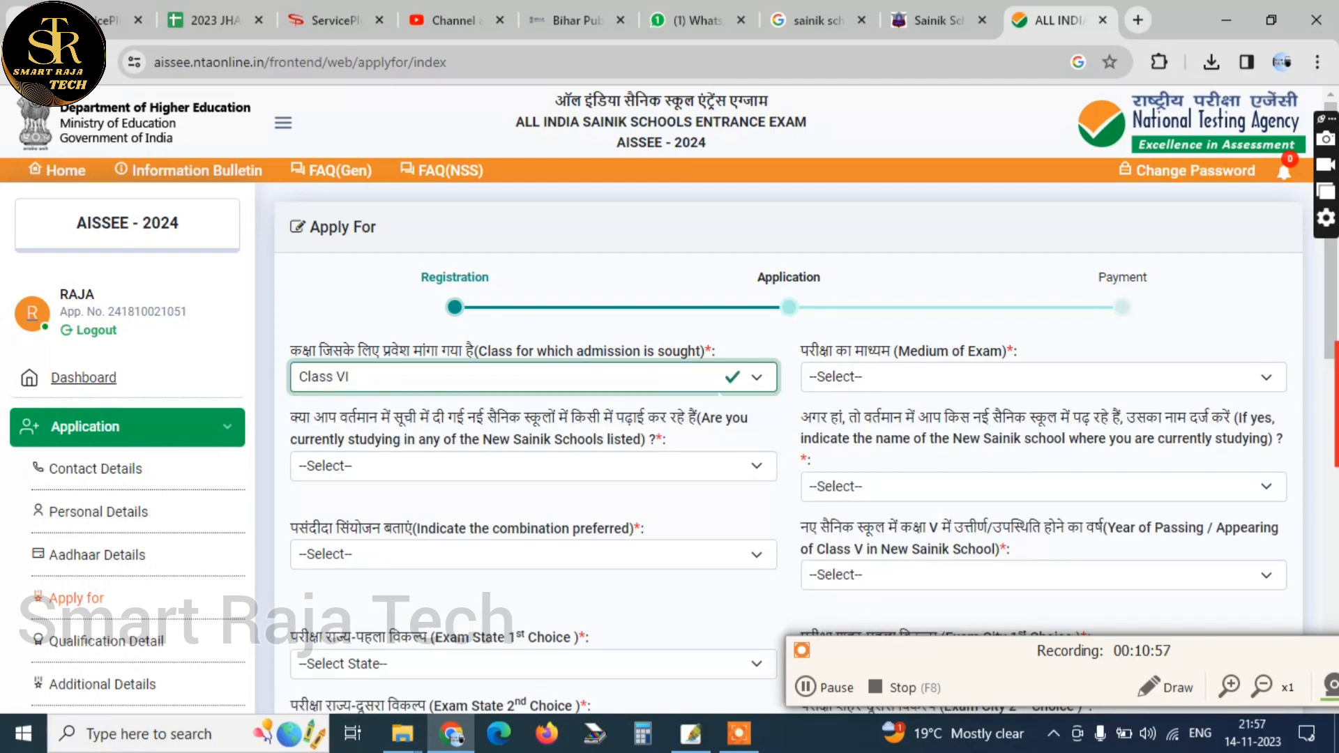
pyautogui.click(906, 377)
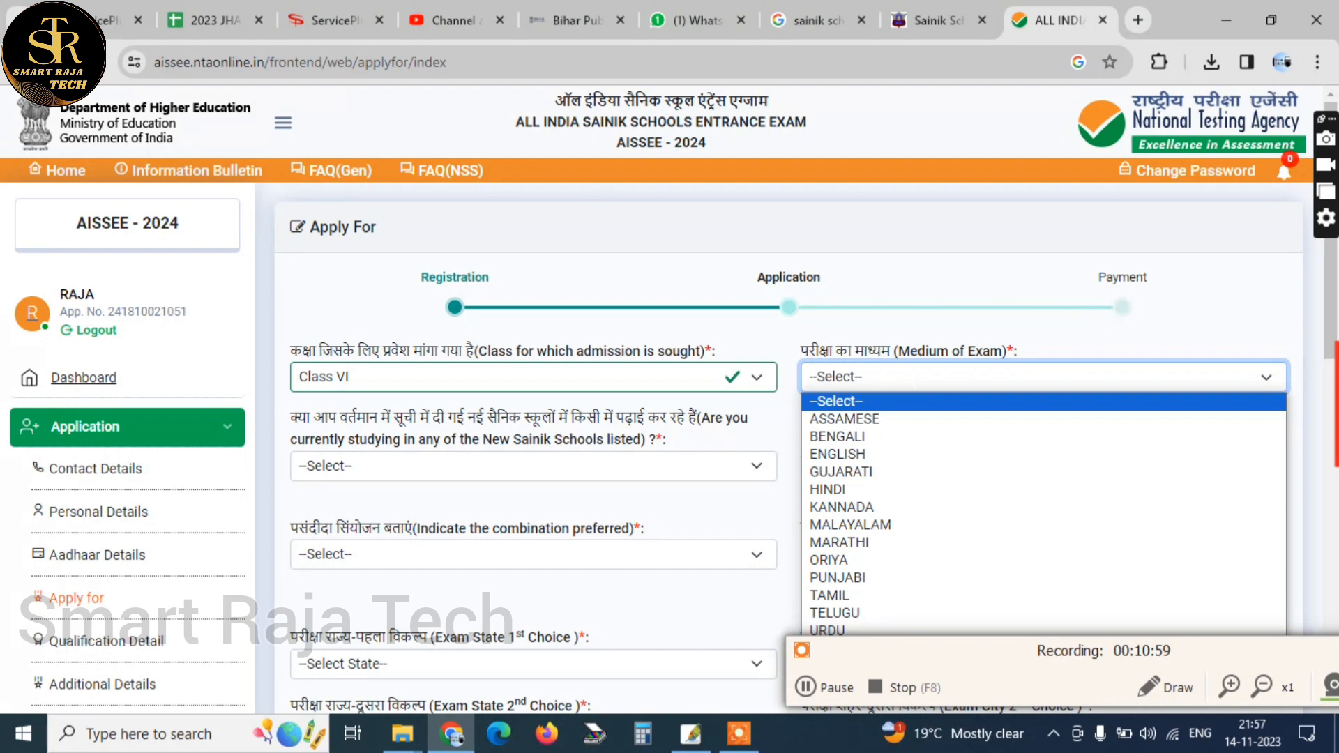
pyautogui.click(828, 488)
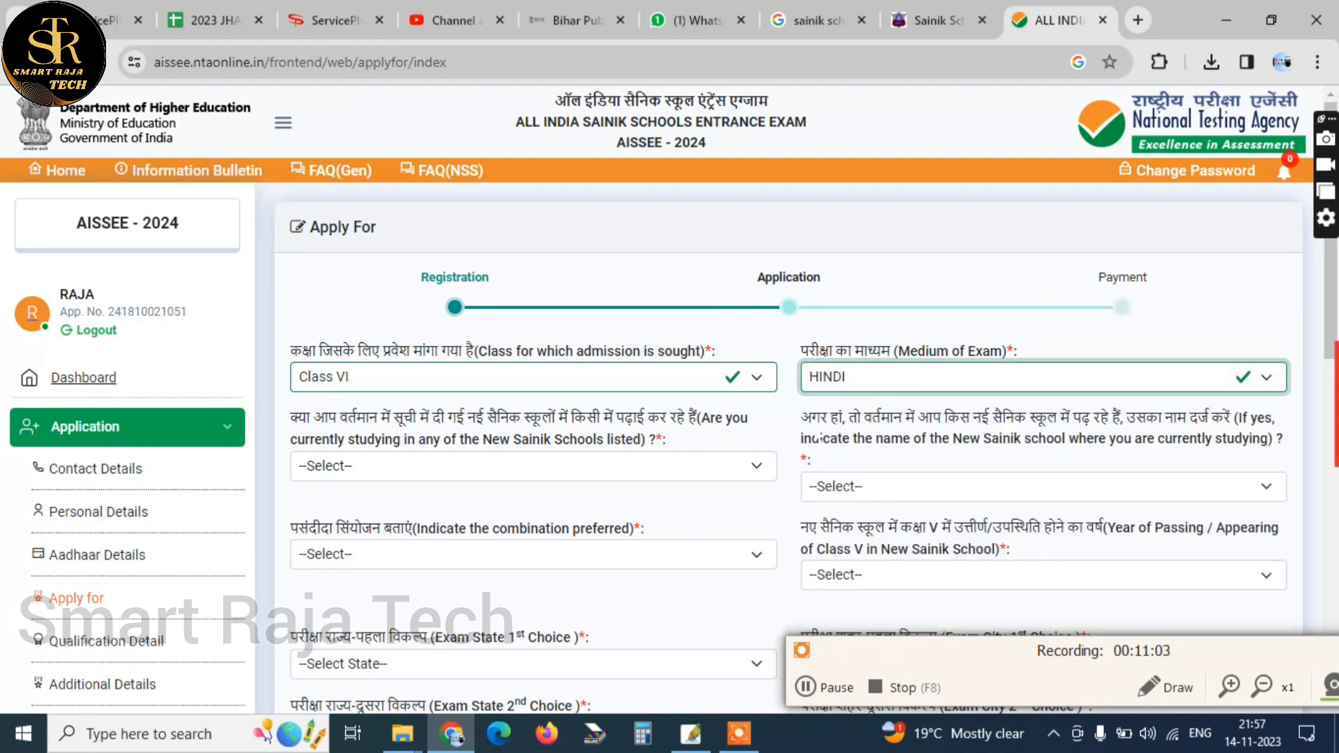
pyautogui.click(855, 382)
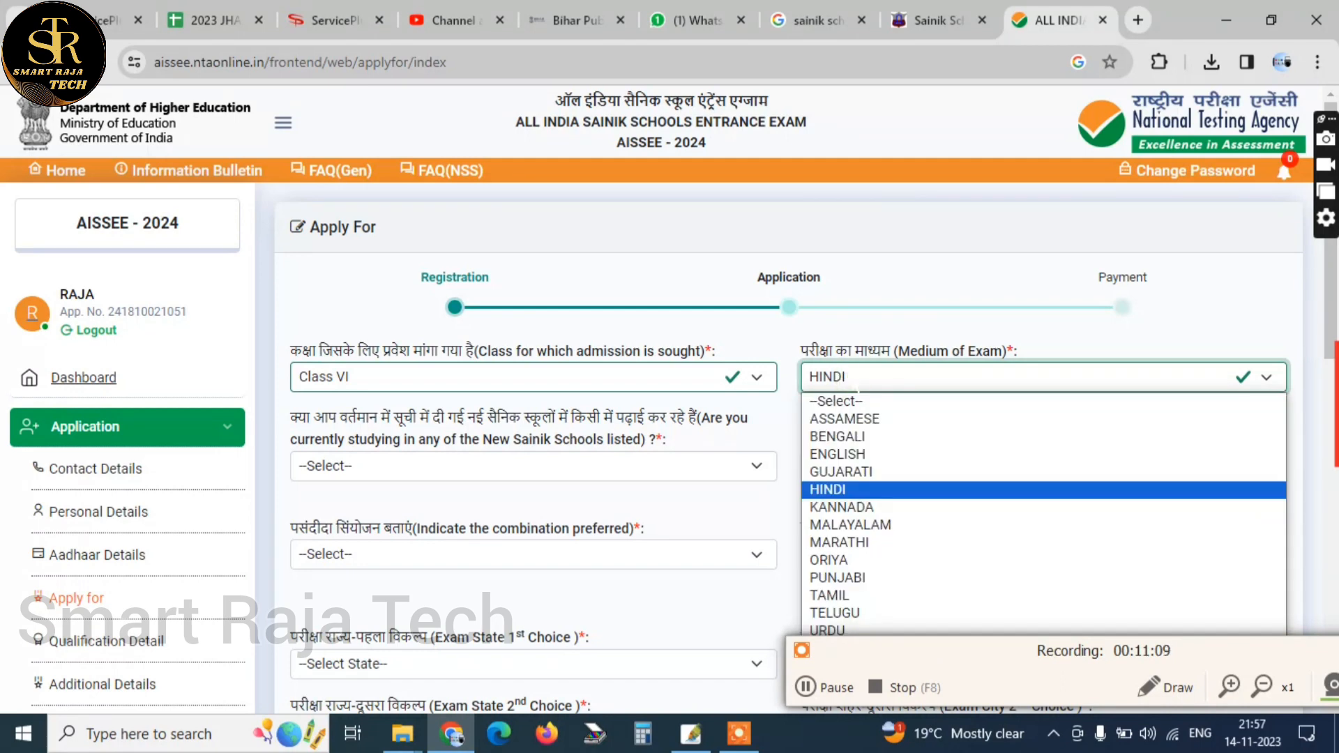
pyautogui.click(856, 380)
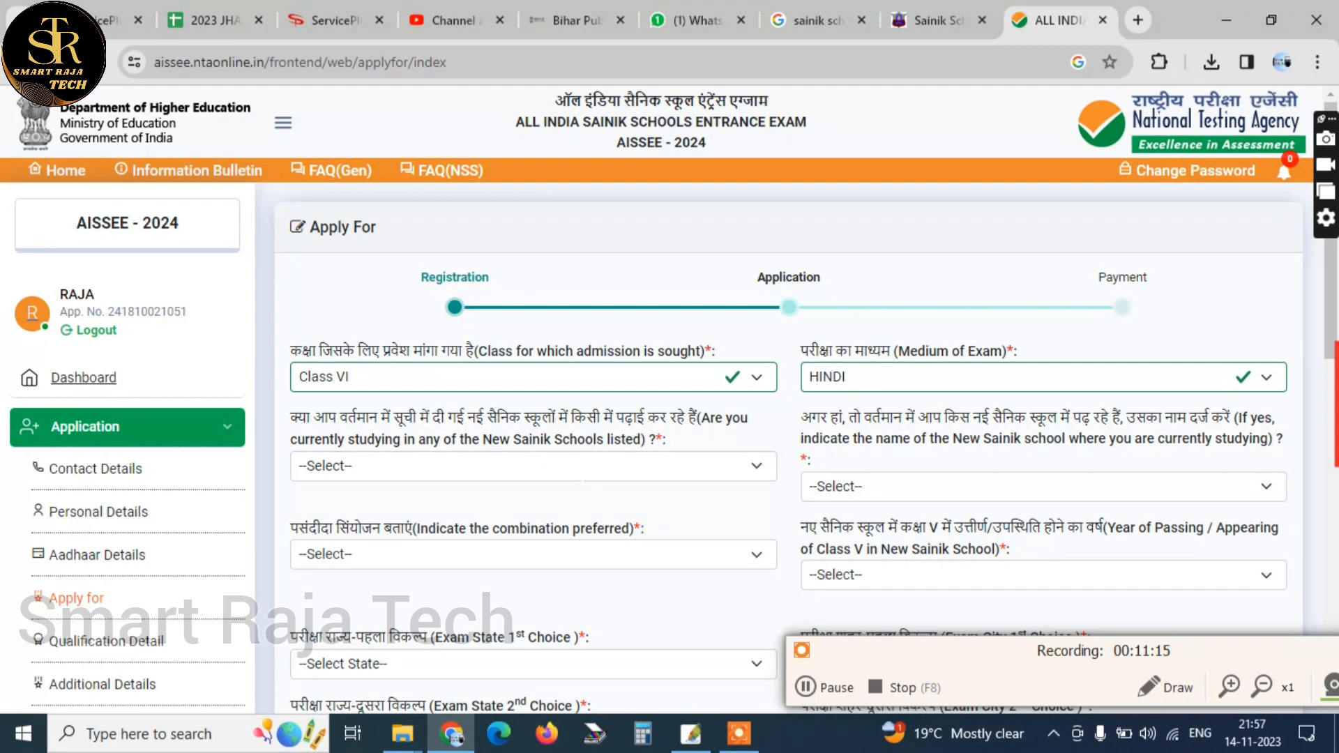
# Answer NO to currently studying in a listed New Sainik School and set the name of that school to Not Applicable
pyautogui.click(575, 466)
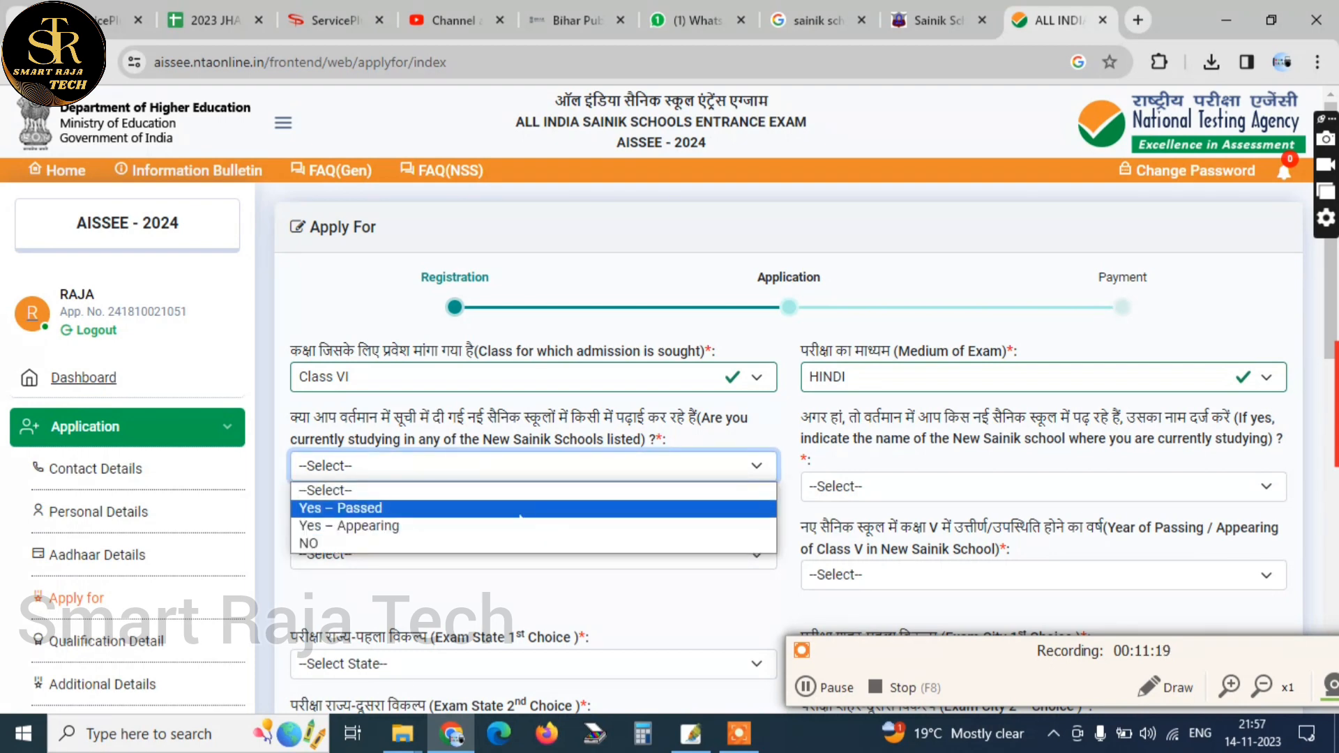
pyautogui.click(402, 544)
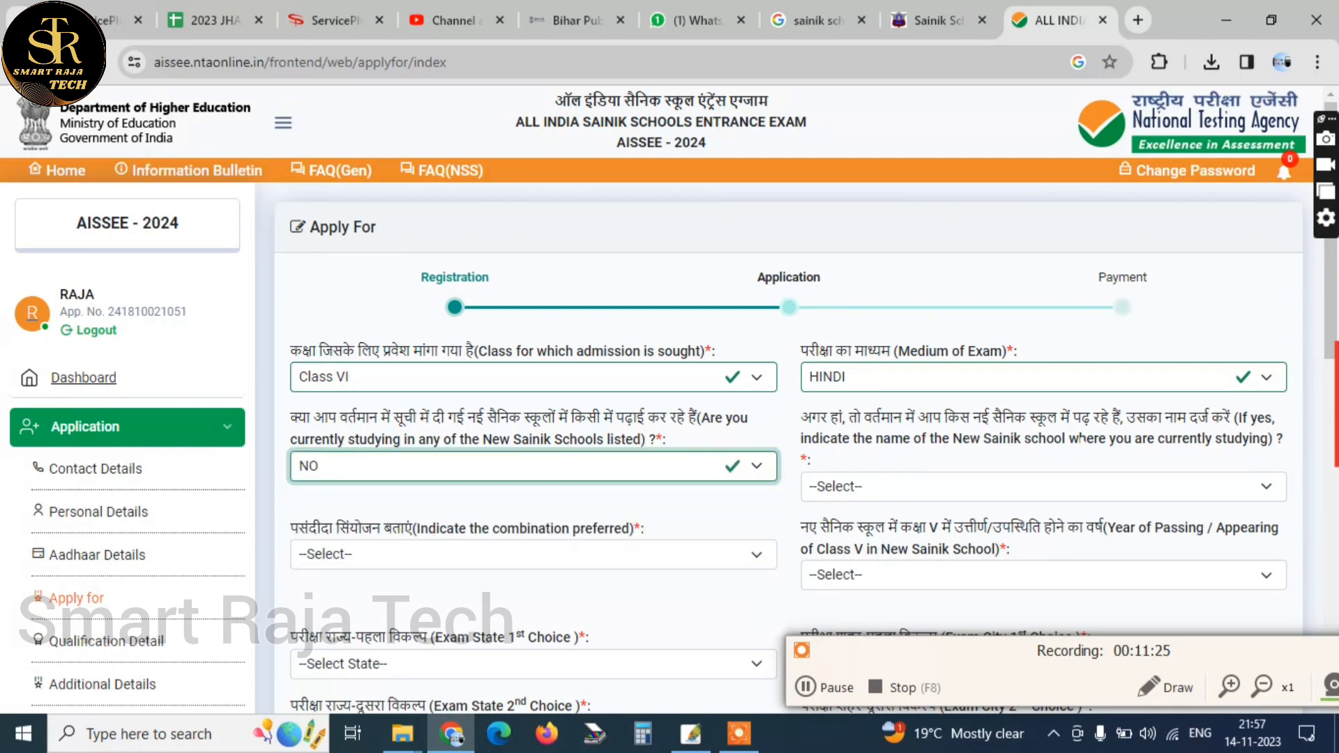
pyautogui.click(1136, 486)
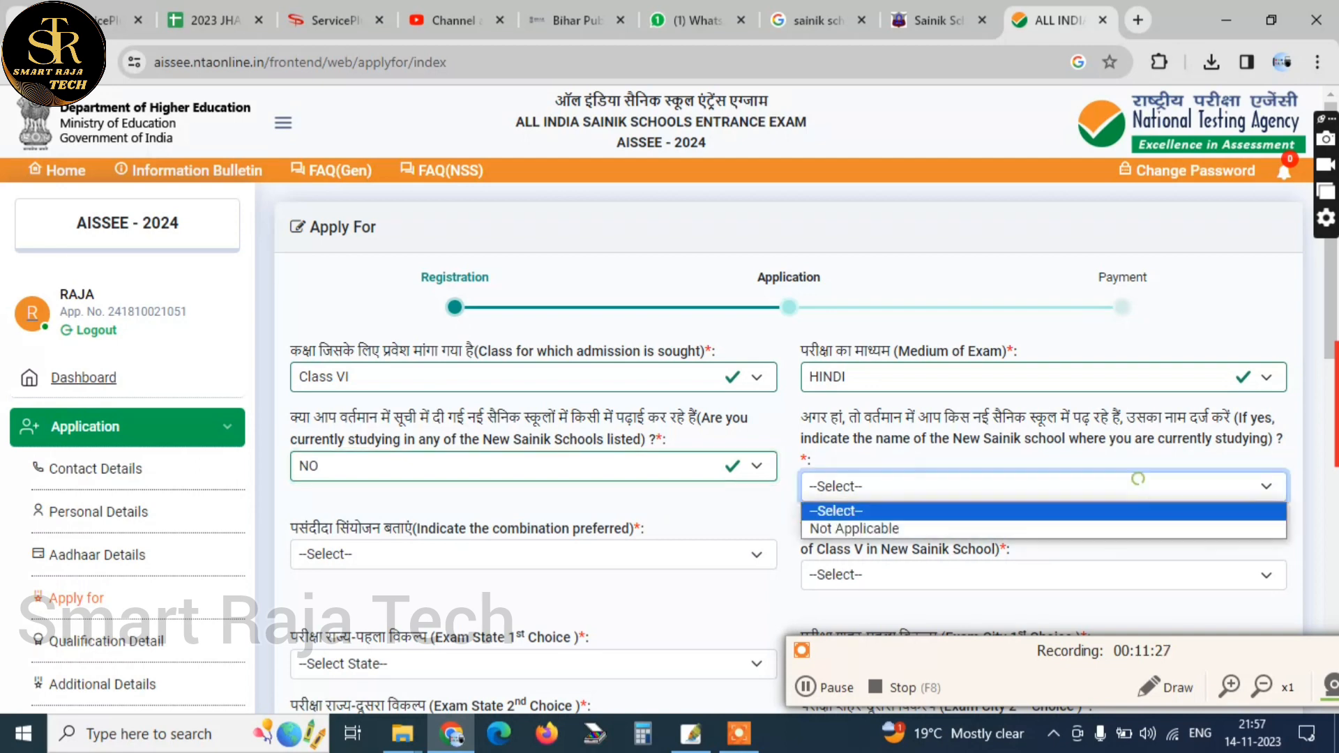
pyautogui.click(1019, 527)
pyautogui.scroll(-2, 1018, 525)
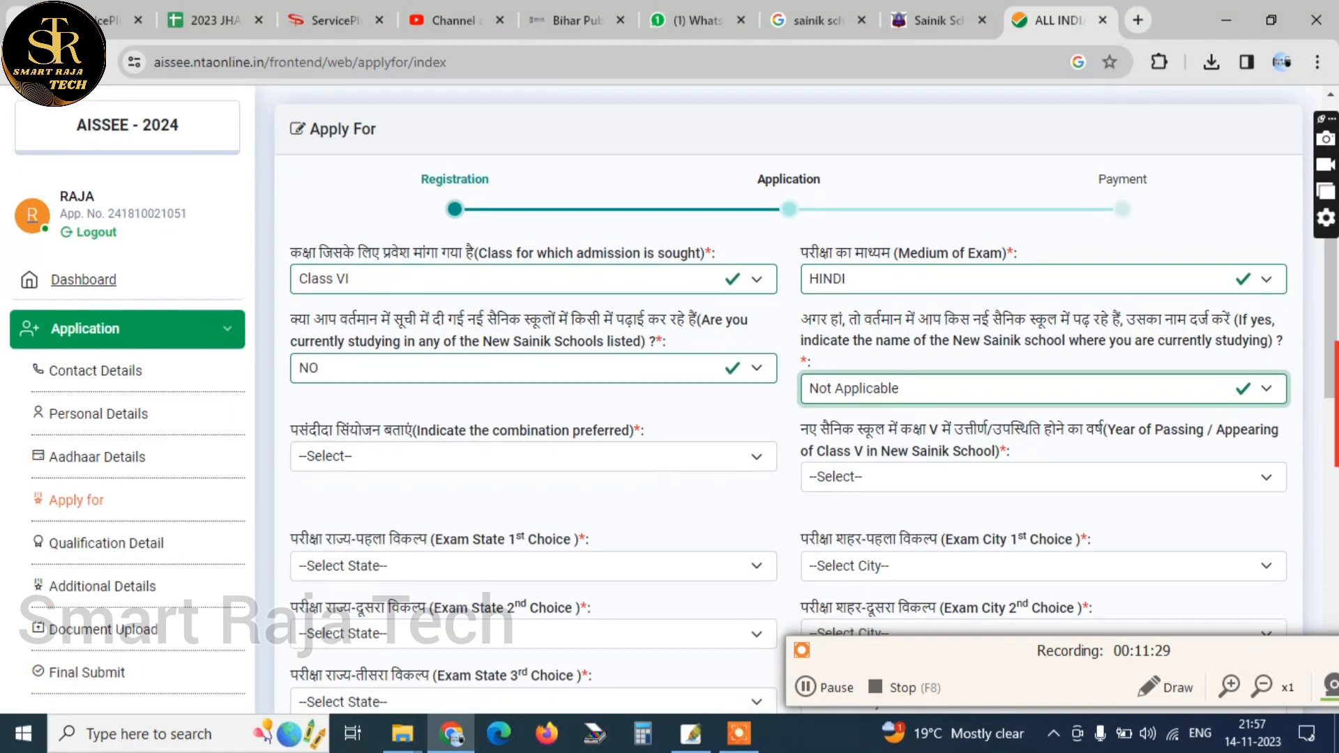
# Set the preferred combination to Sainik Schools + New Sainik Schools 40% route and the Class V passing year to Not Applicable
pyautogui.click(372, 467)
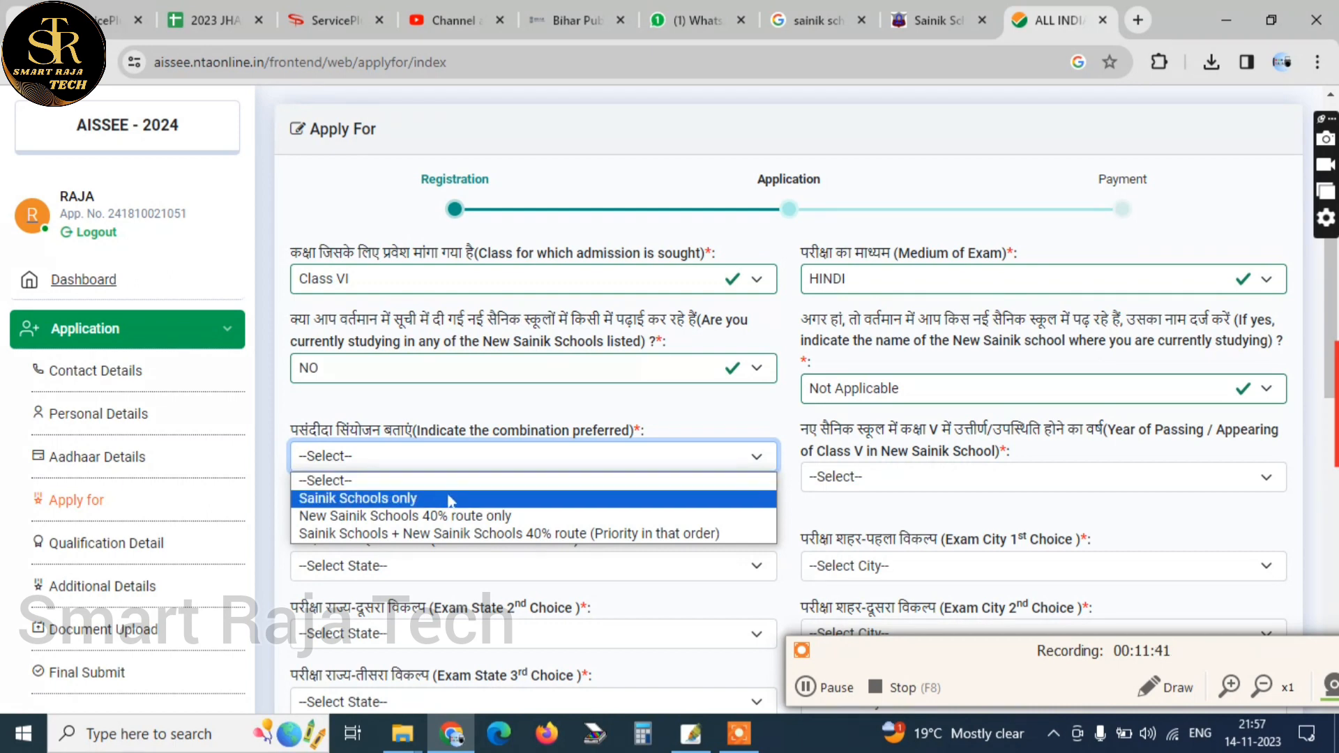
pyautogui.click(527, 535)
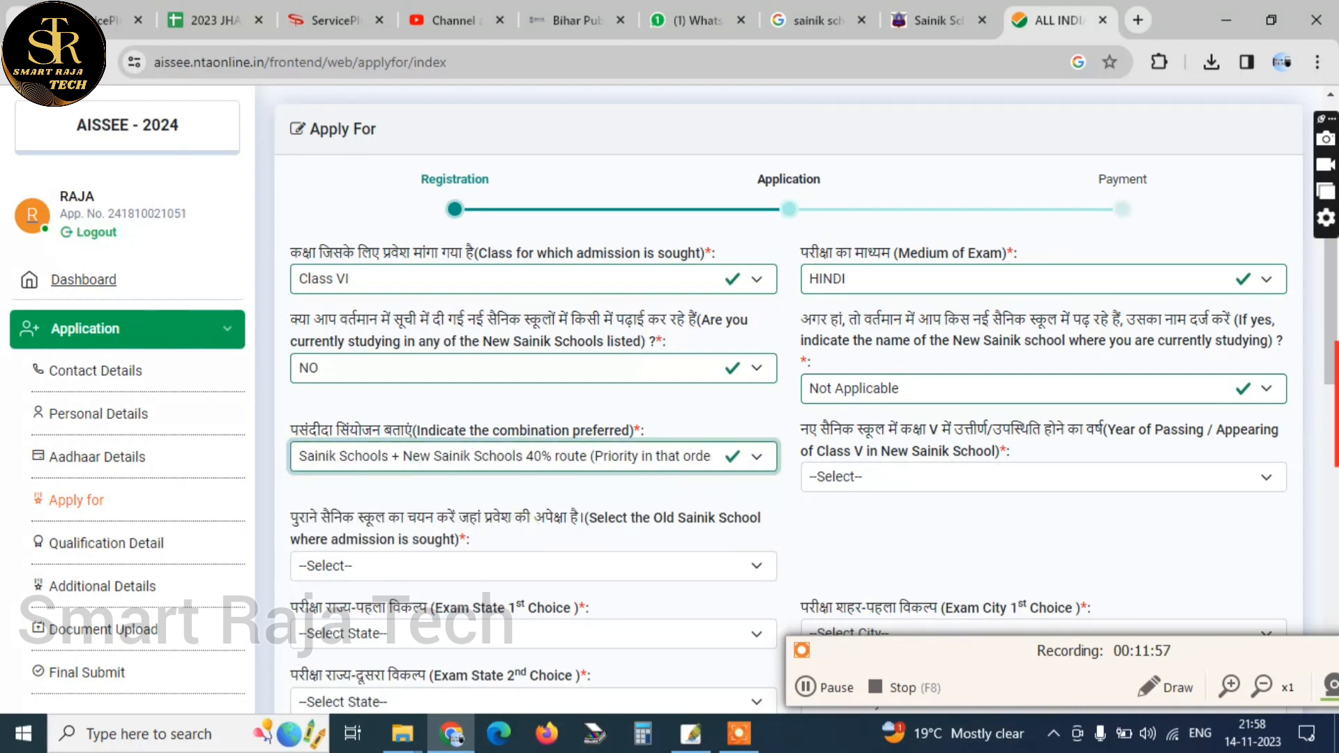
pyautogui.click(903, 476)
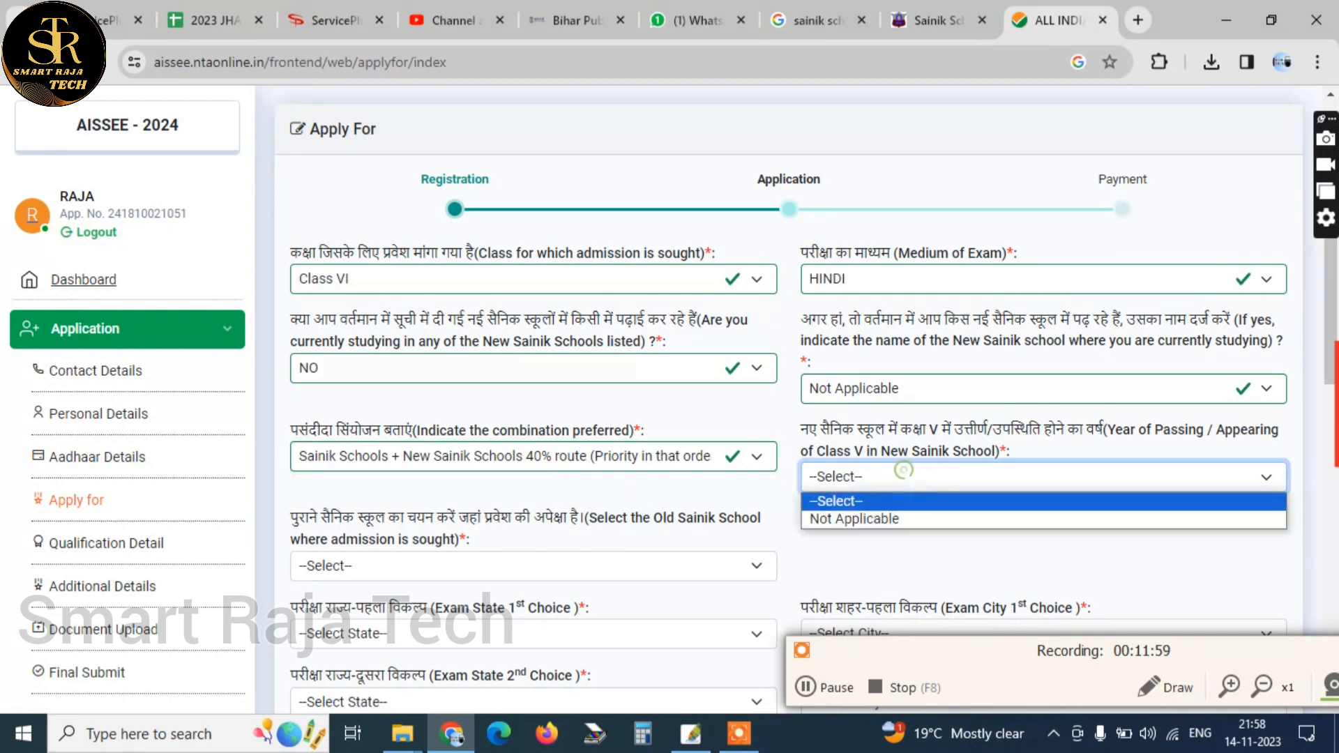
pyautogui.click(899, 516)
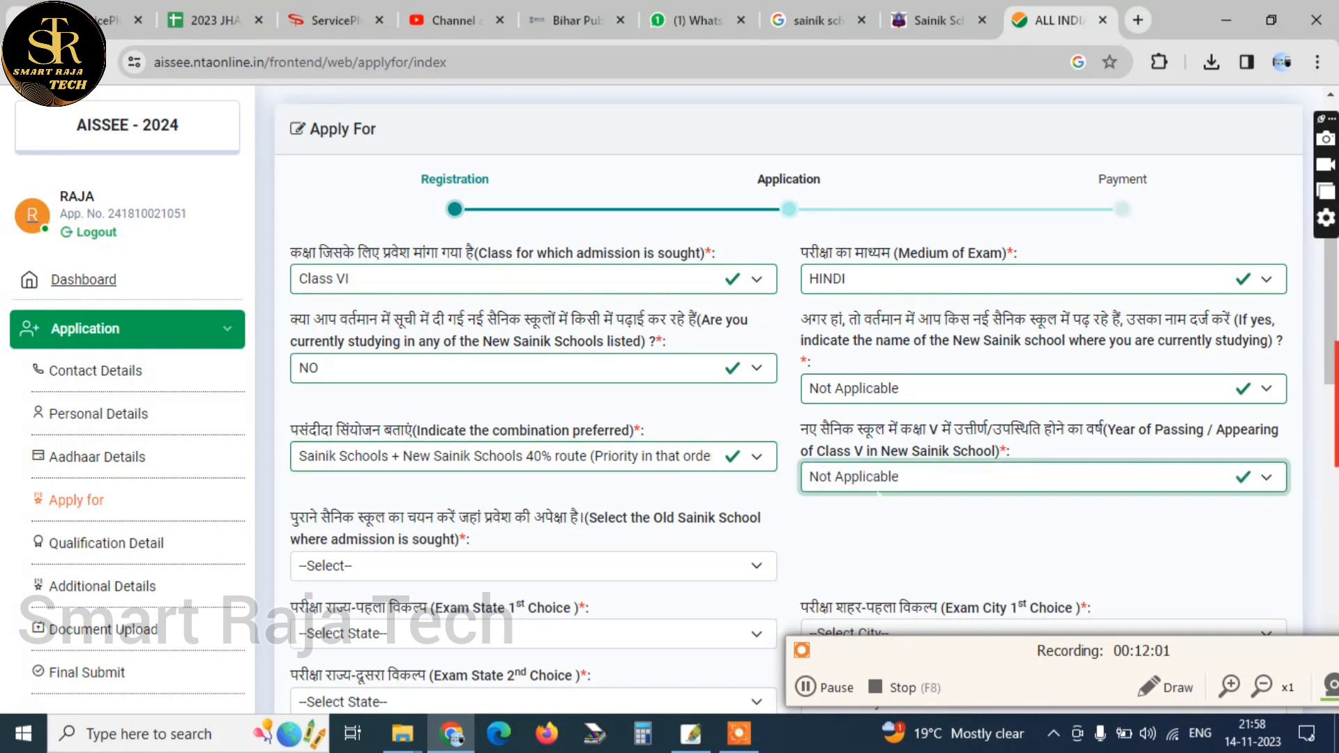
# Choose Sainik School, Tilaiya, Jharkhand as the Old Sainik School where admission is sought
pyautogui.scroll(-2, 788, 418)
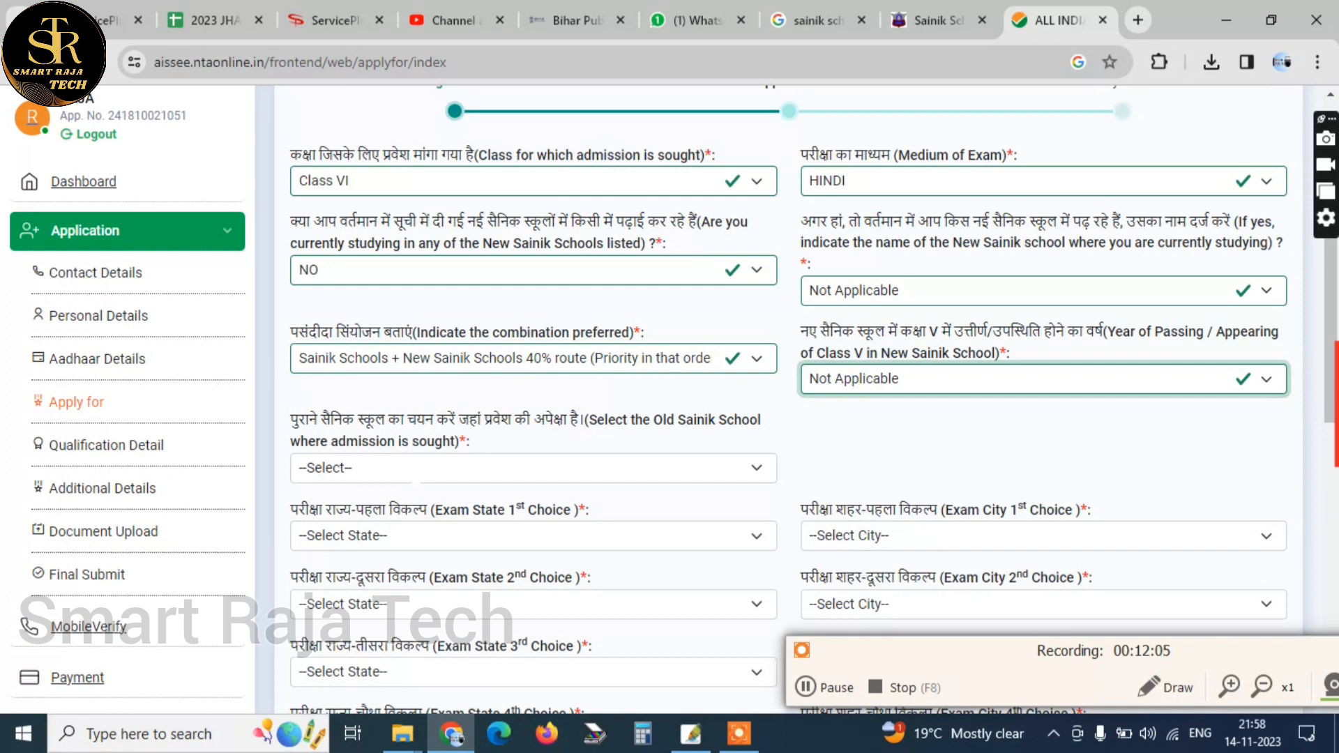
pyautogui.click(412, 471)
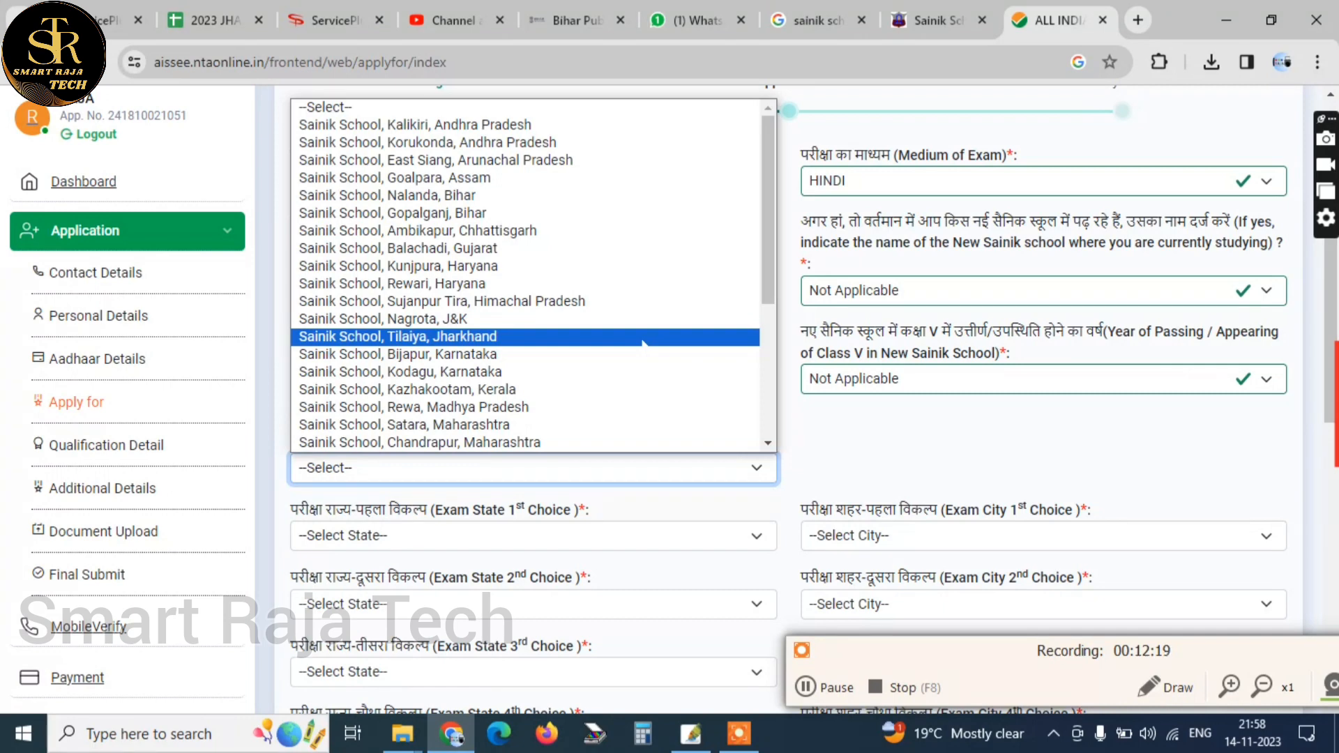
pyautogui.click(642, 341)
# Set the 1st choice exam state to JHARKHAND and its exam city to GIRIDIH
pyautogui.scroll(-2, 642, 342)
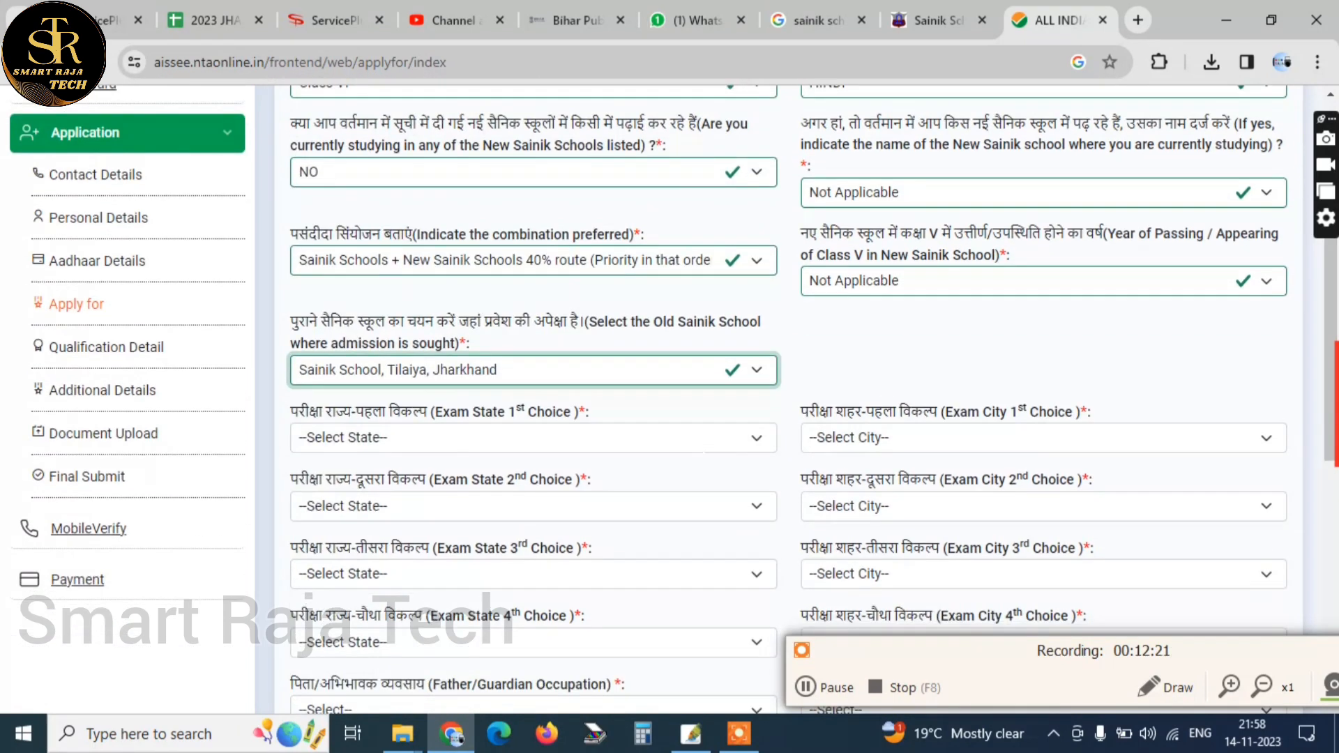
pyautogui.scroll(-1, 788, 397)
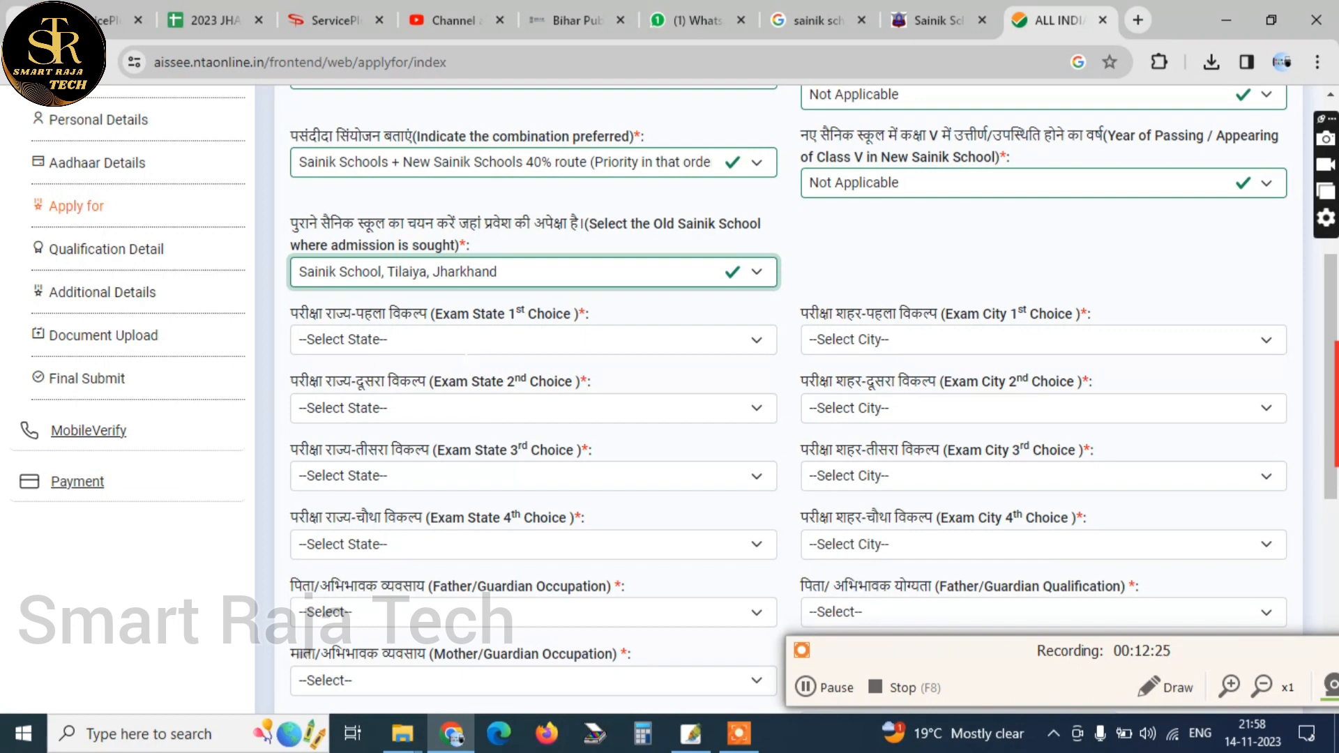
pyautogui.click(464, 339)
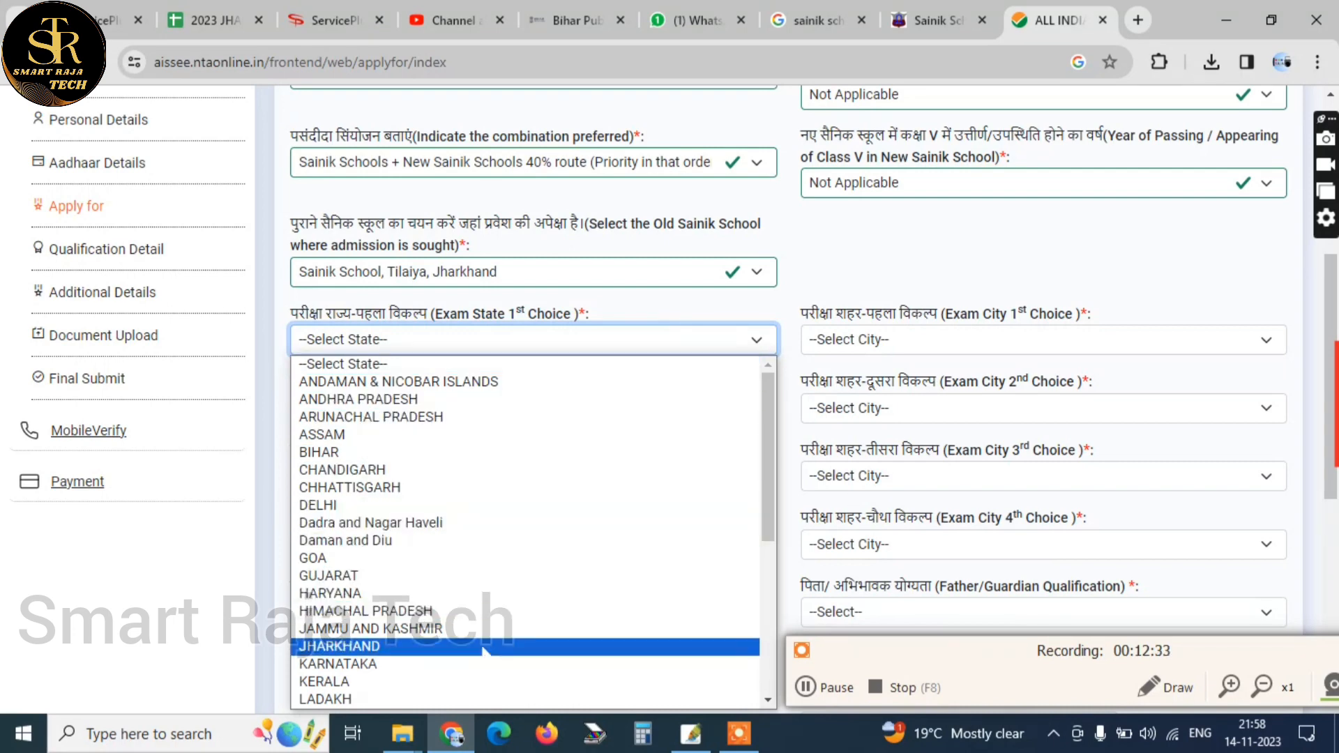
pyautogui.click(483, 647)
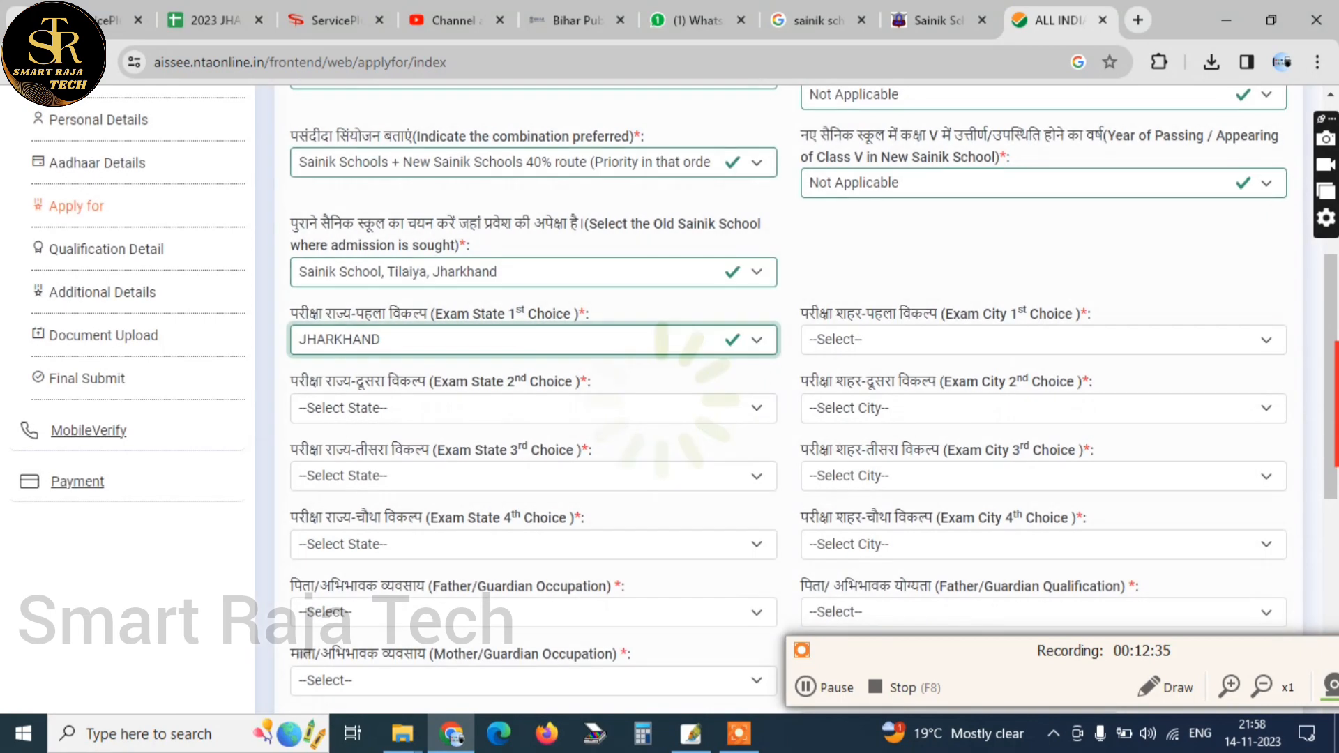
pyautogui.click(468, 406)
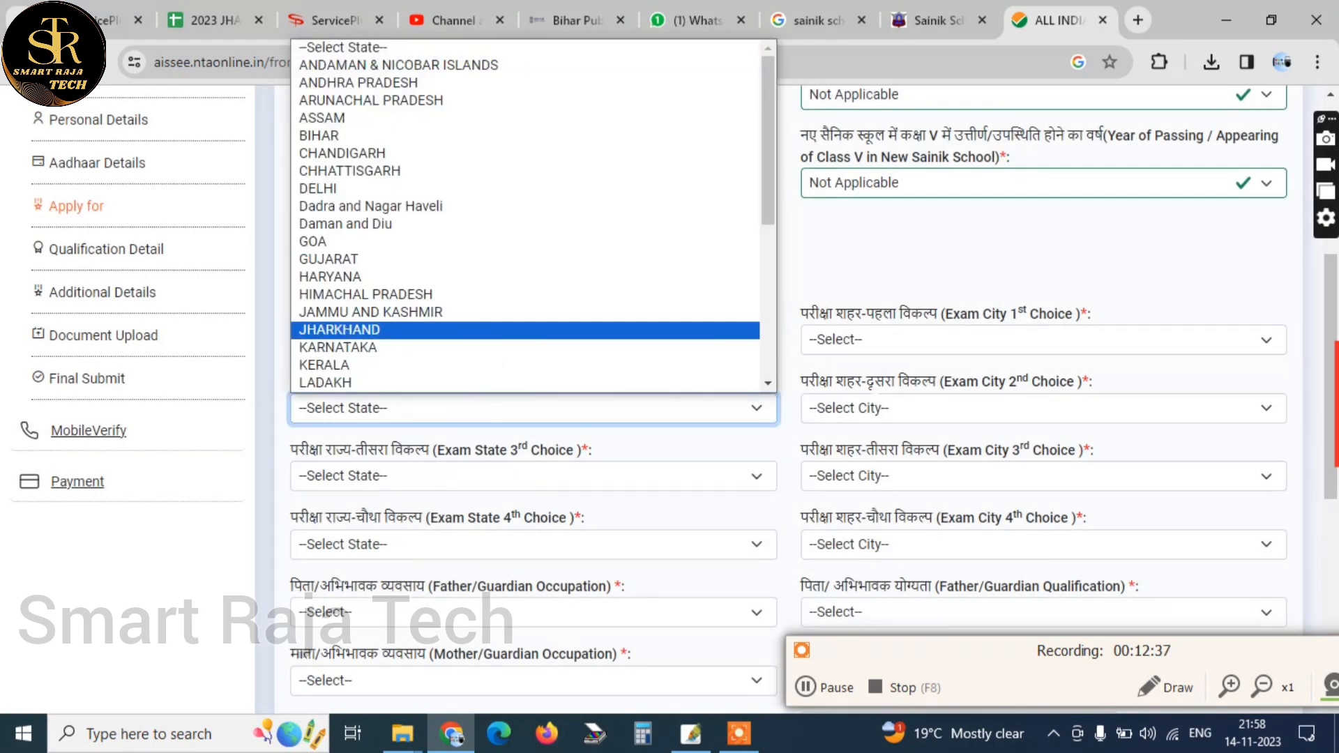
pyautogui.click(888, 296)
pyautogui.click(882, 340)
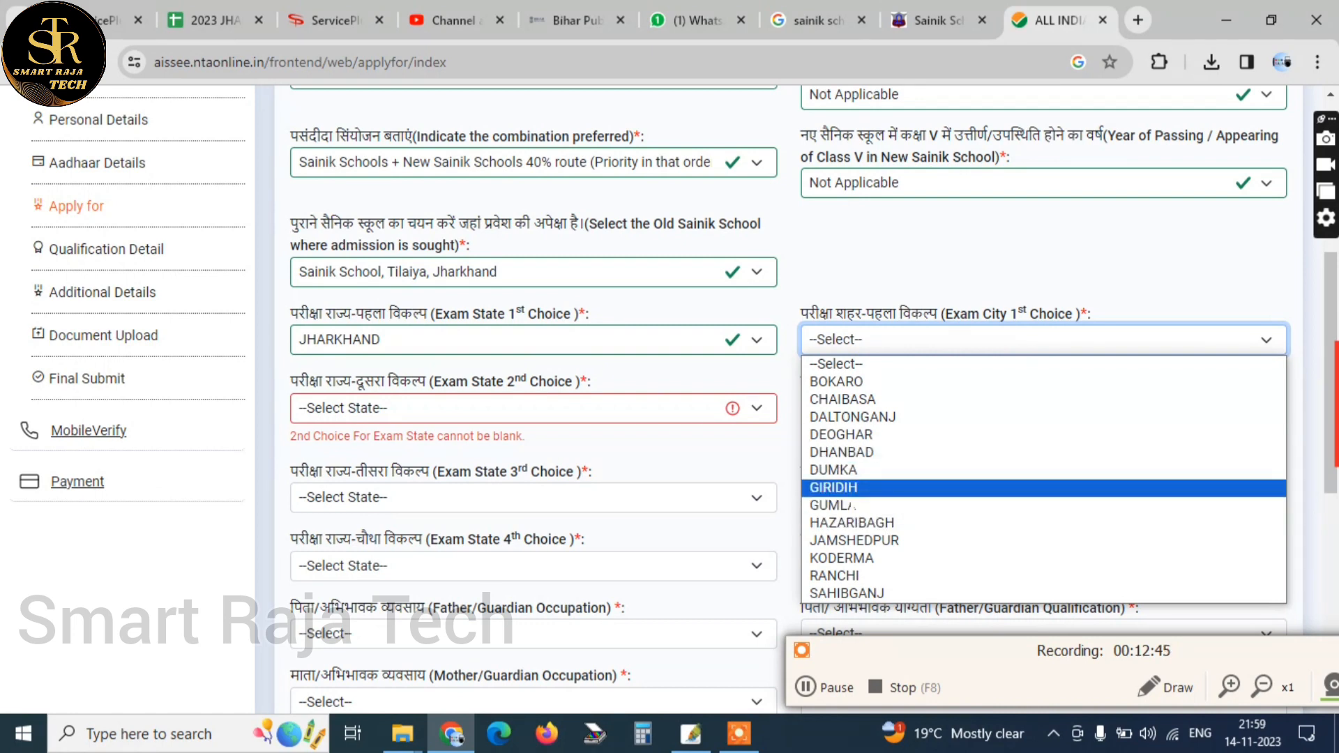
pyautogui.click(854, 493)
# Set the 2nd choice exam state to JHARKHAND and its exam city to KODERMA
pyautogui.click(450, 407)
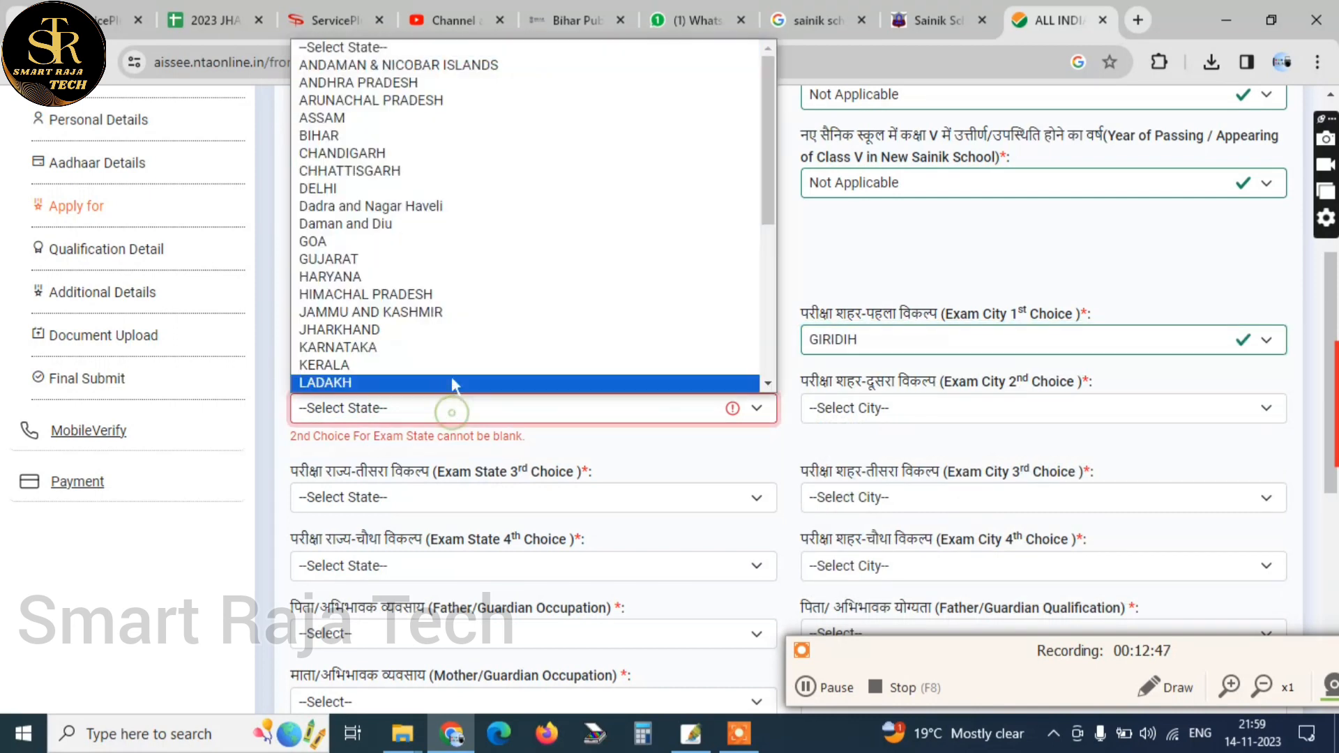
pyautogui.click(422, 331)
pyautogui.click(921, 408)
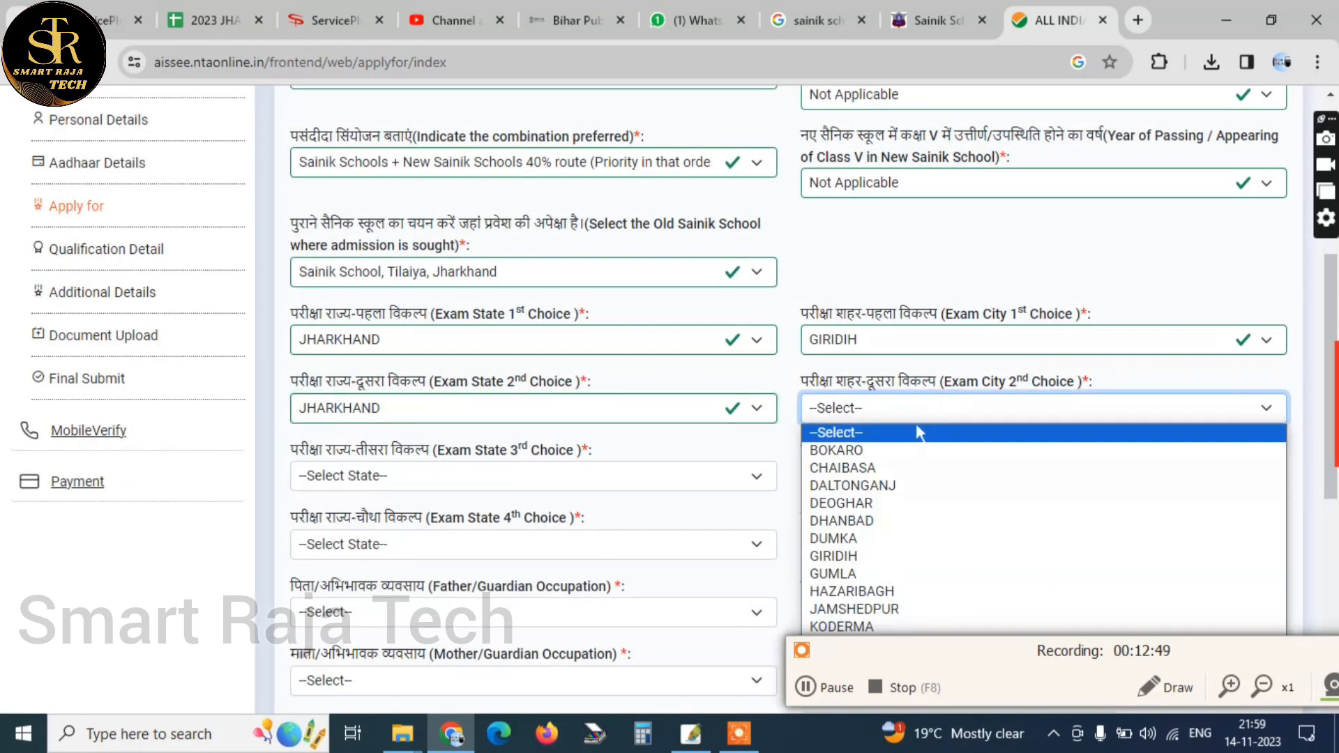
pyautogui.click(905, 608)
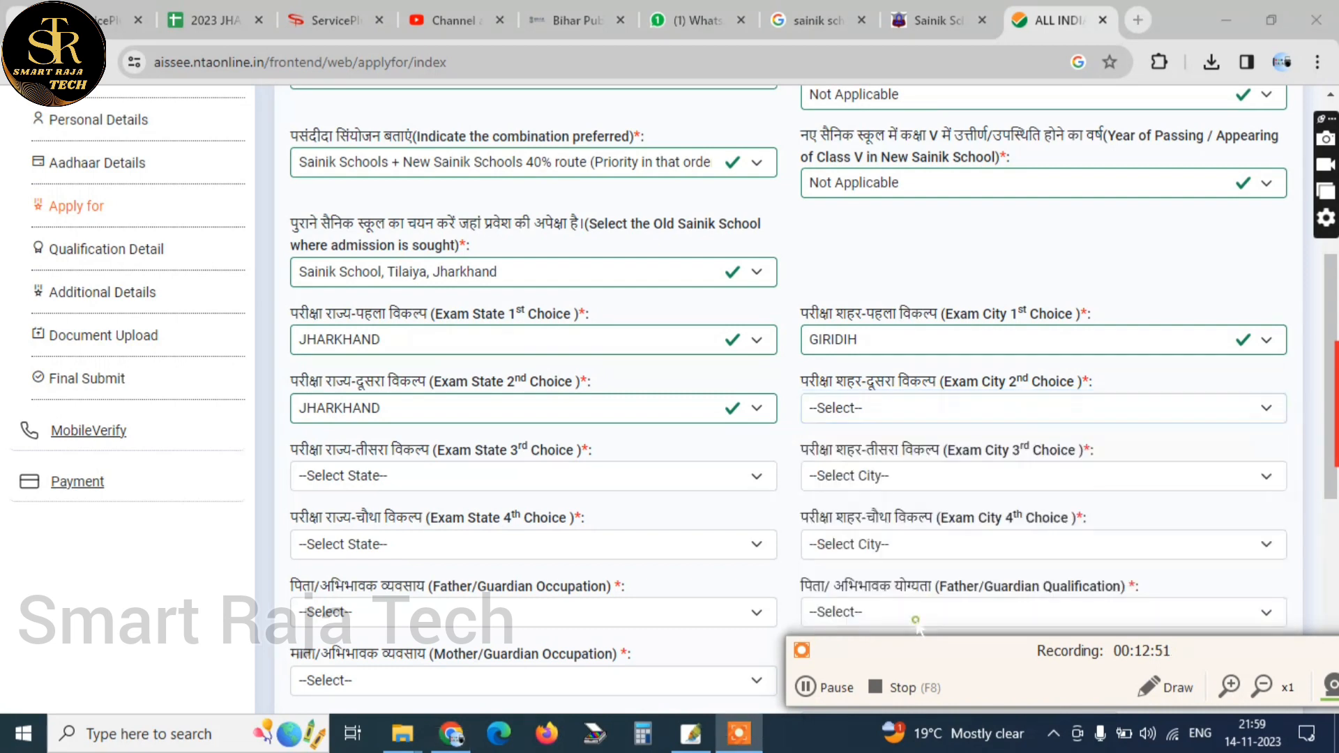
pyautogui.click(880, 413)
pyautogui.click(890, 614)
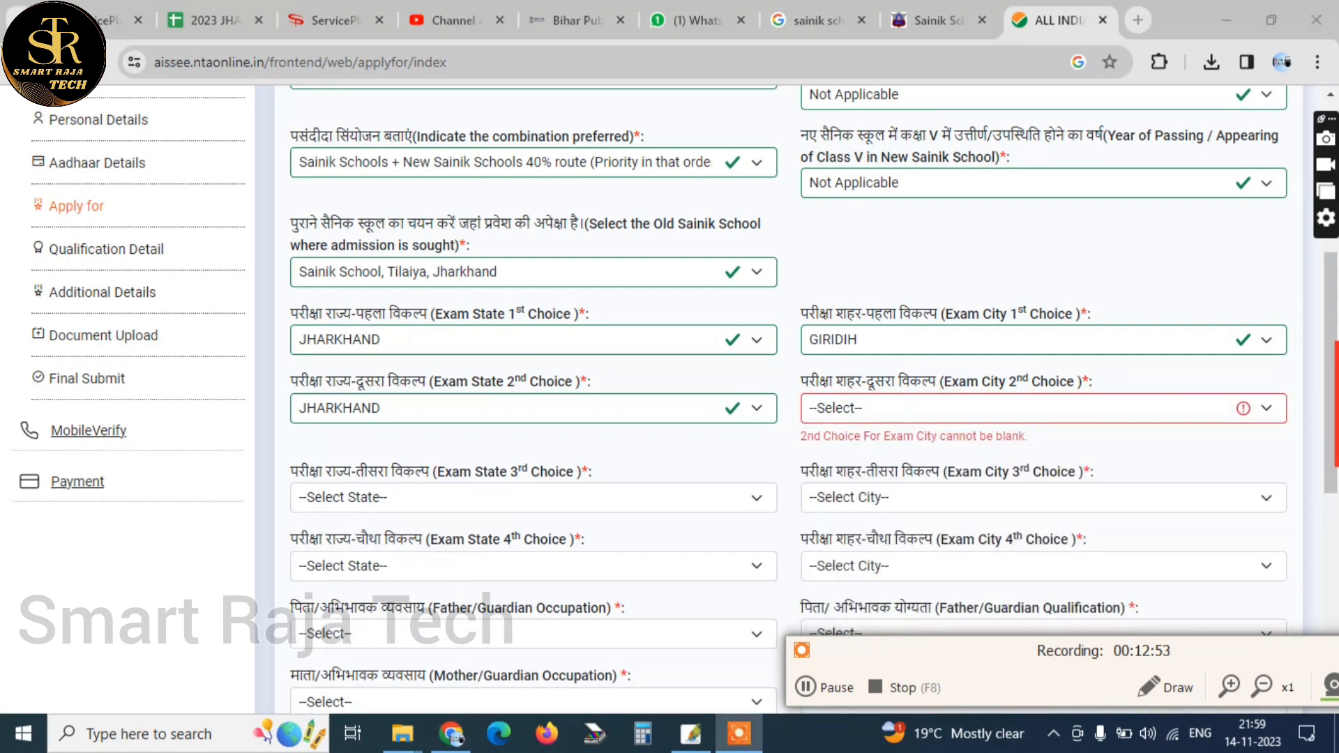
pyautogui.click(890, 413)
pyautogui.click(895, 617)
pyautogui.click(889, 410)
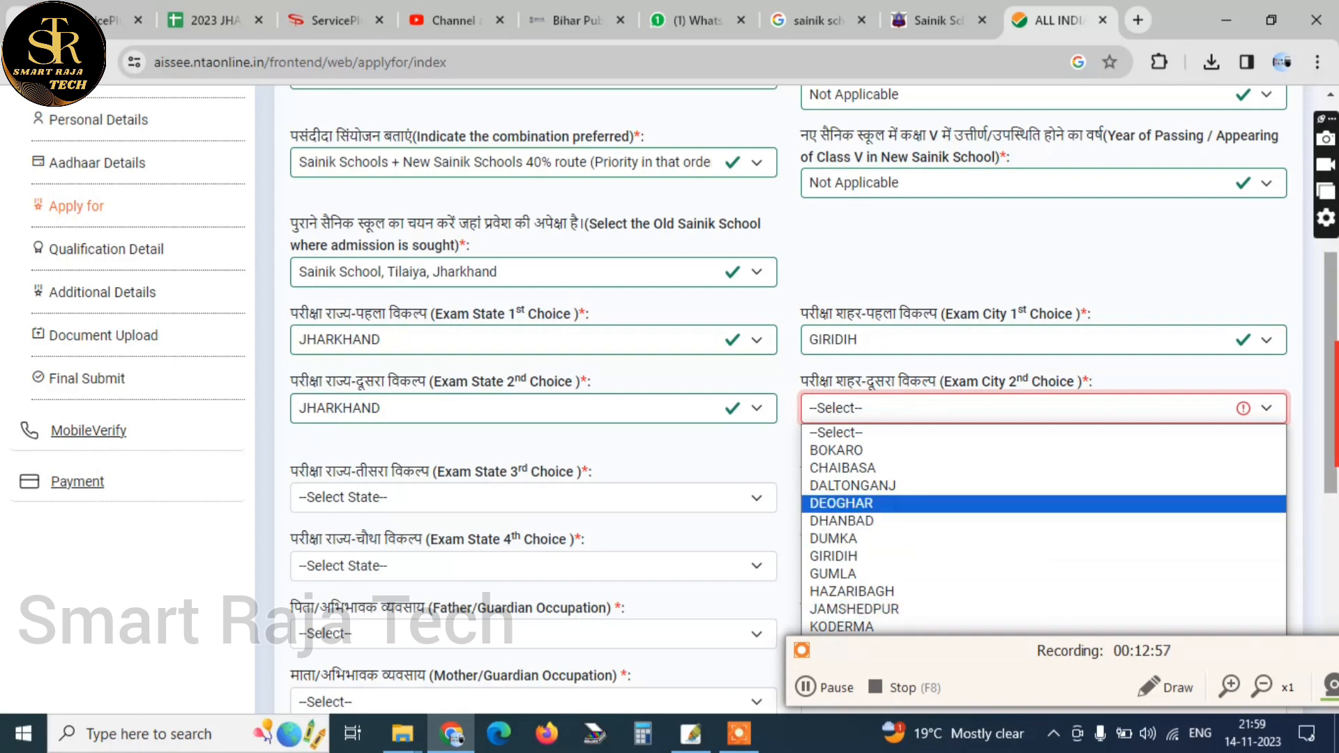
pyautogui.scroll(-1, 1332, 412)
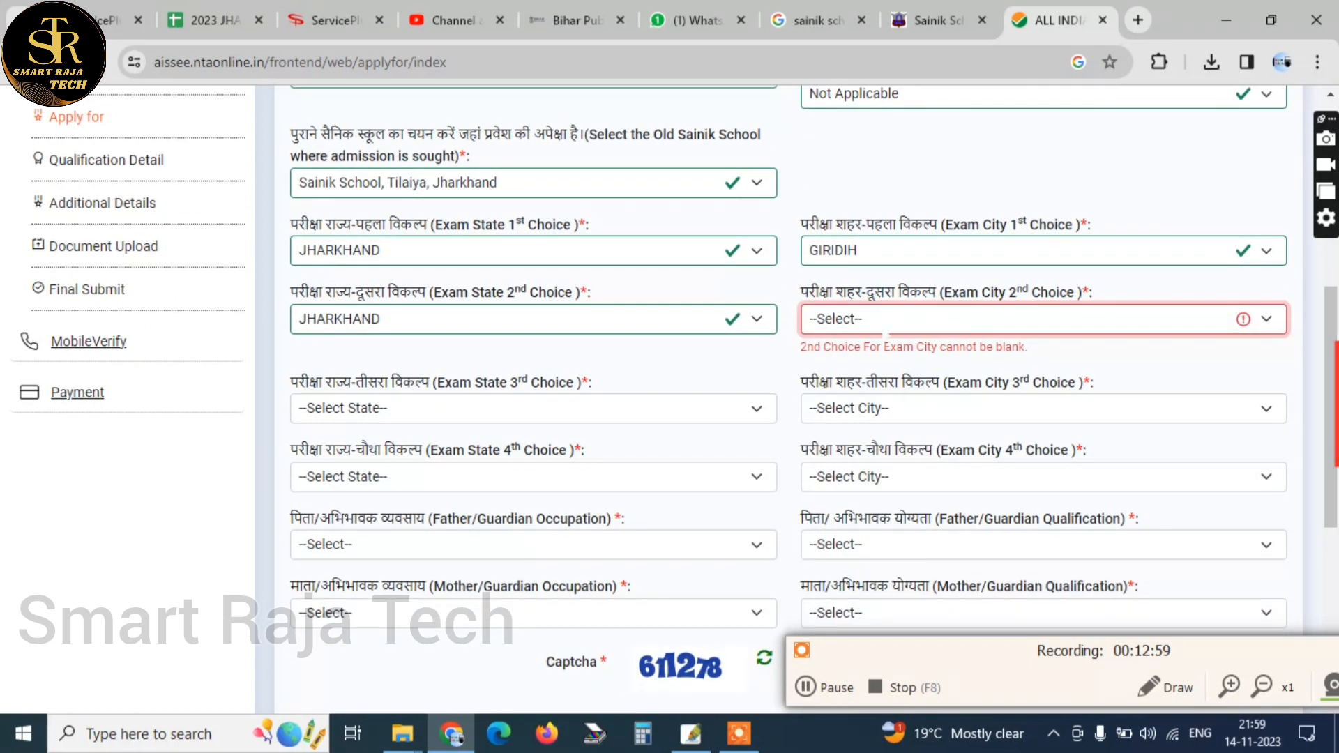
pyautogui.click(886, 320)
pyautogui.click(875, 537)
# Set the 3rd choice exam state to JHARKHAND and its exam city to HAZARIBAGH
pyautogui.click(444, 392)
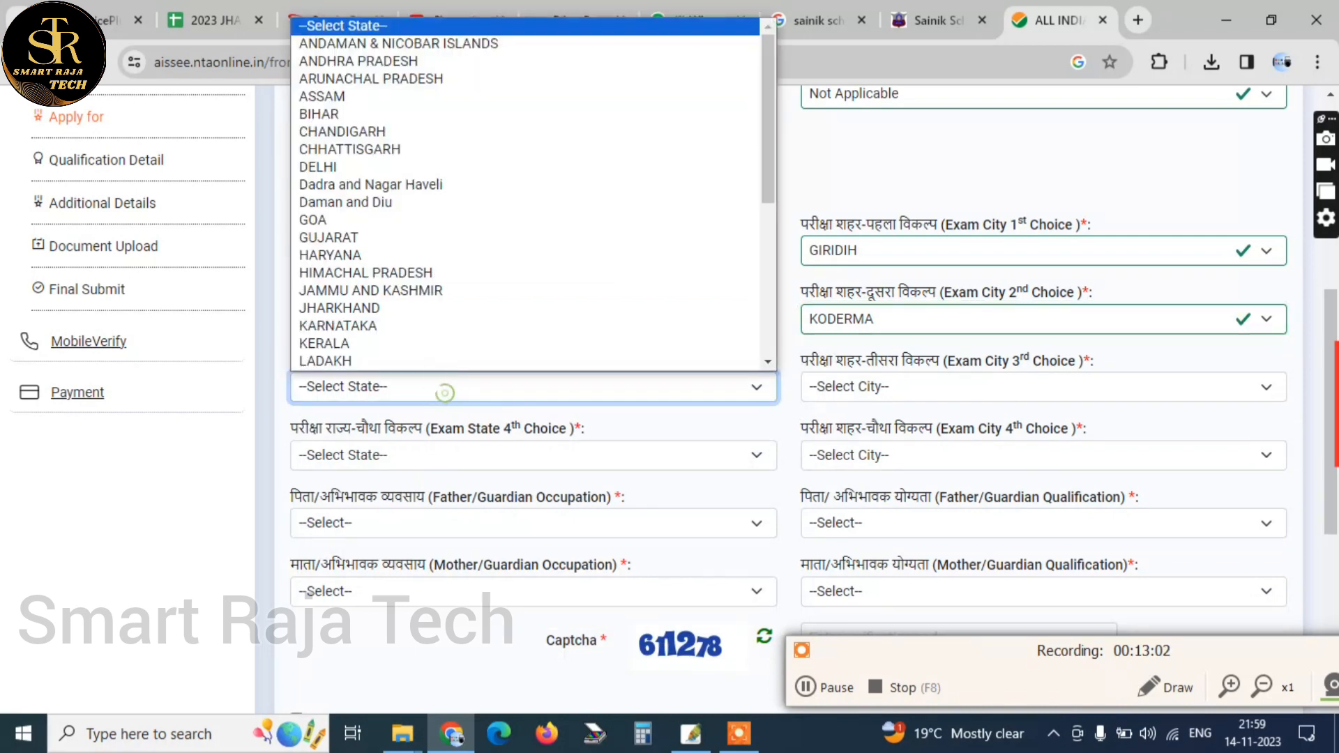
pyautogui.click(408, 307)
pyautogui.click(871, 386)
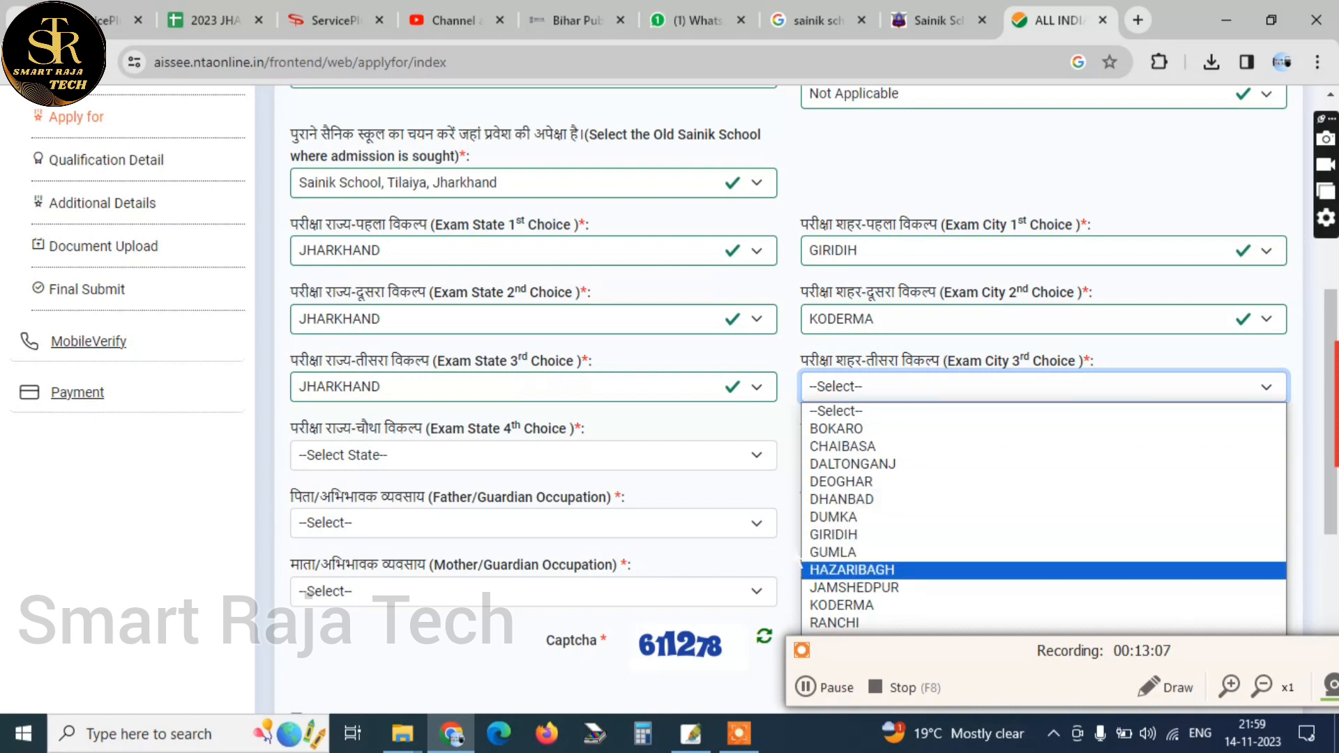
pyautogui.click(851, 570)
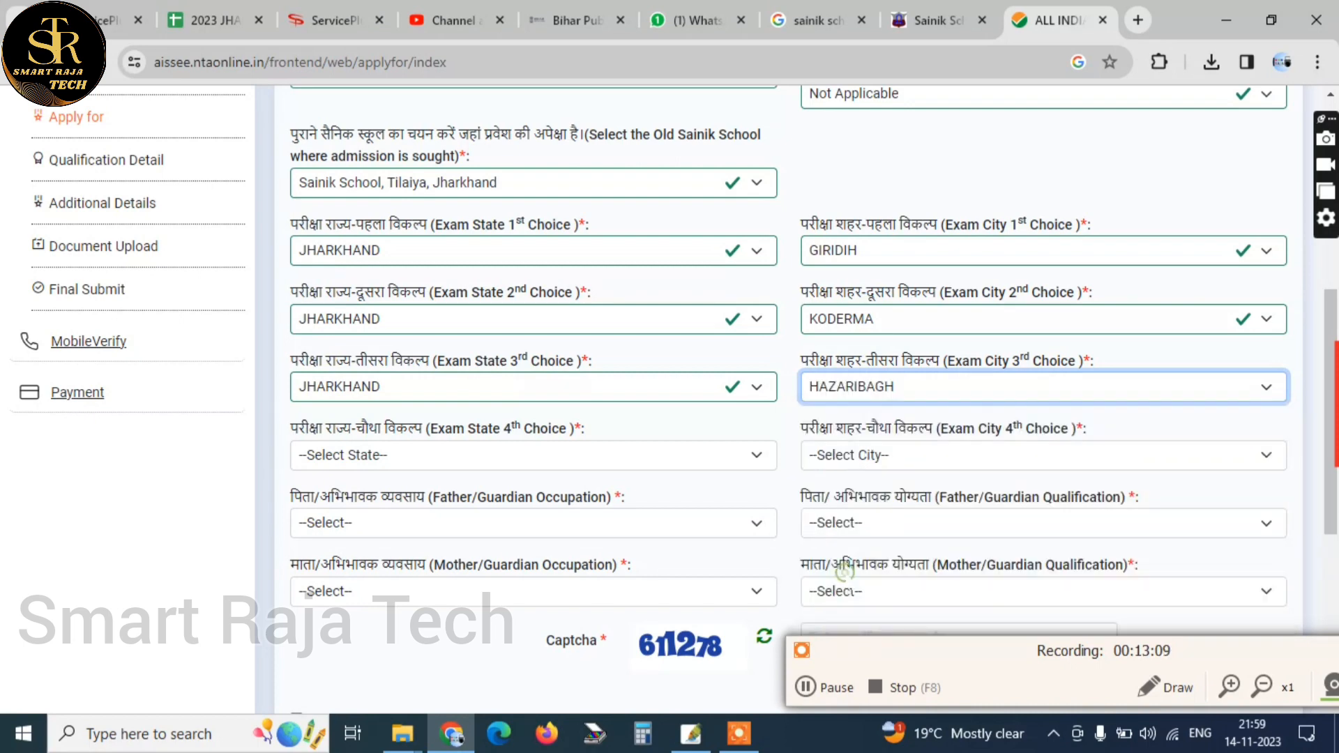
# Set the 4th choice exam state to JHARKHAND and its exam city to DHANBAD
pyautogui.click(416, 457)
pyautogui.click(340, 377)
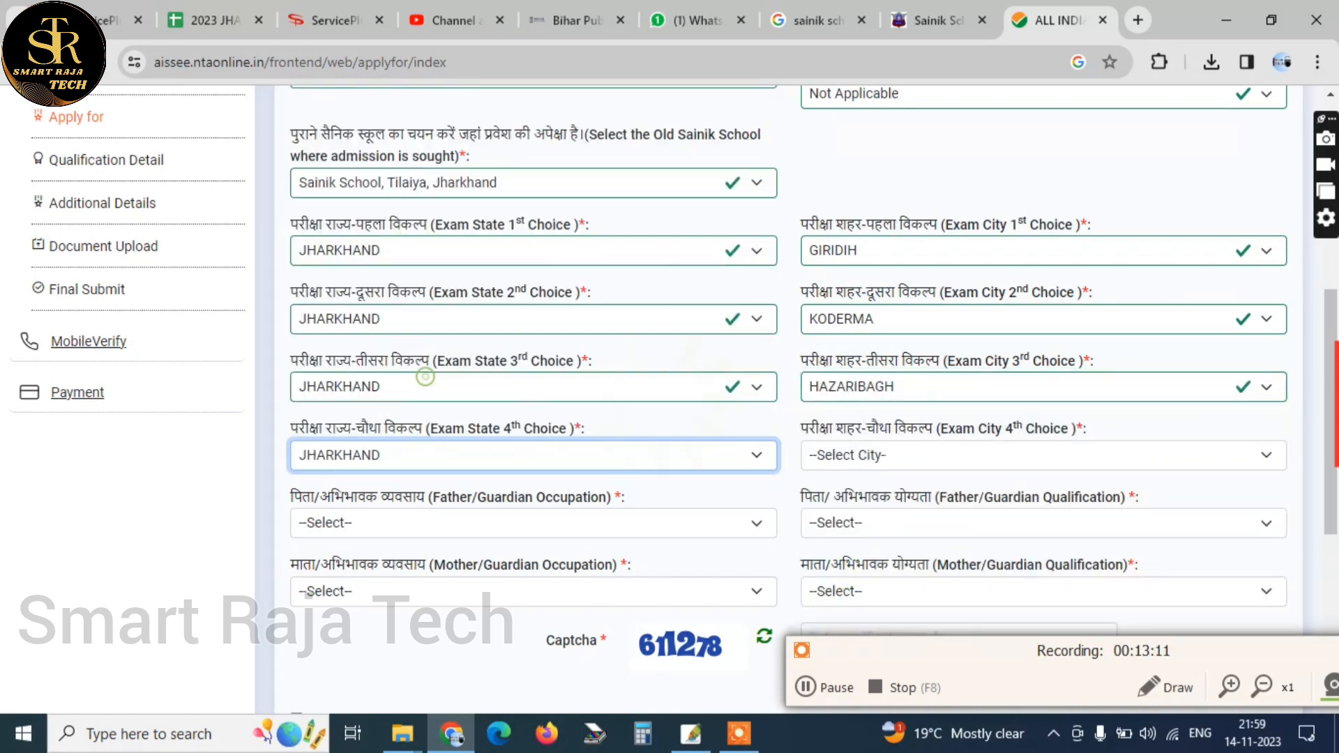
pyautogui.click(902, 455)
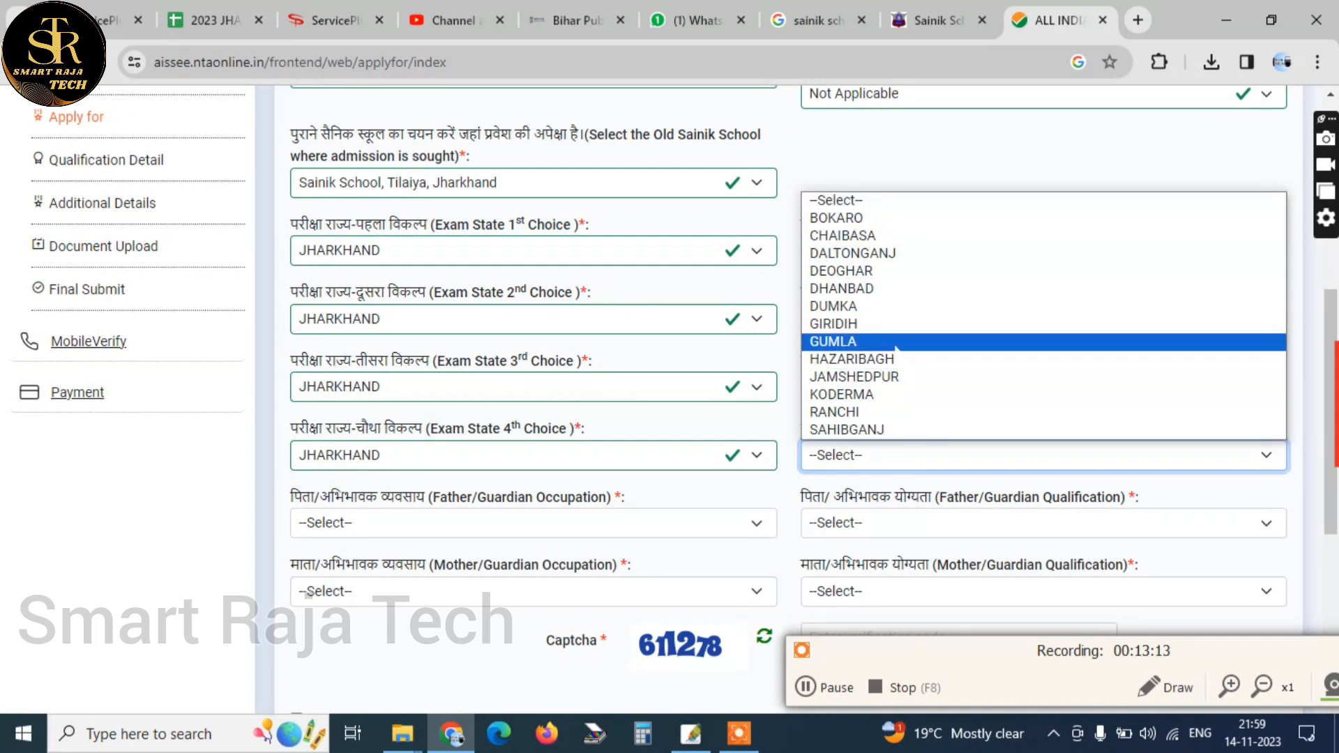
pyautogui.click(885, 289)
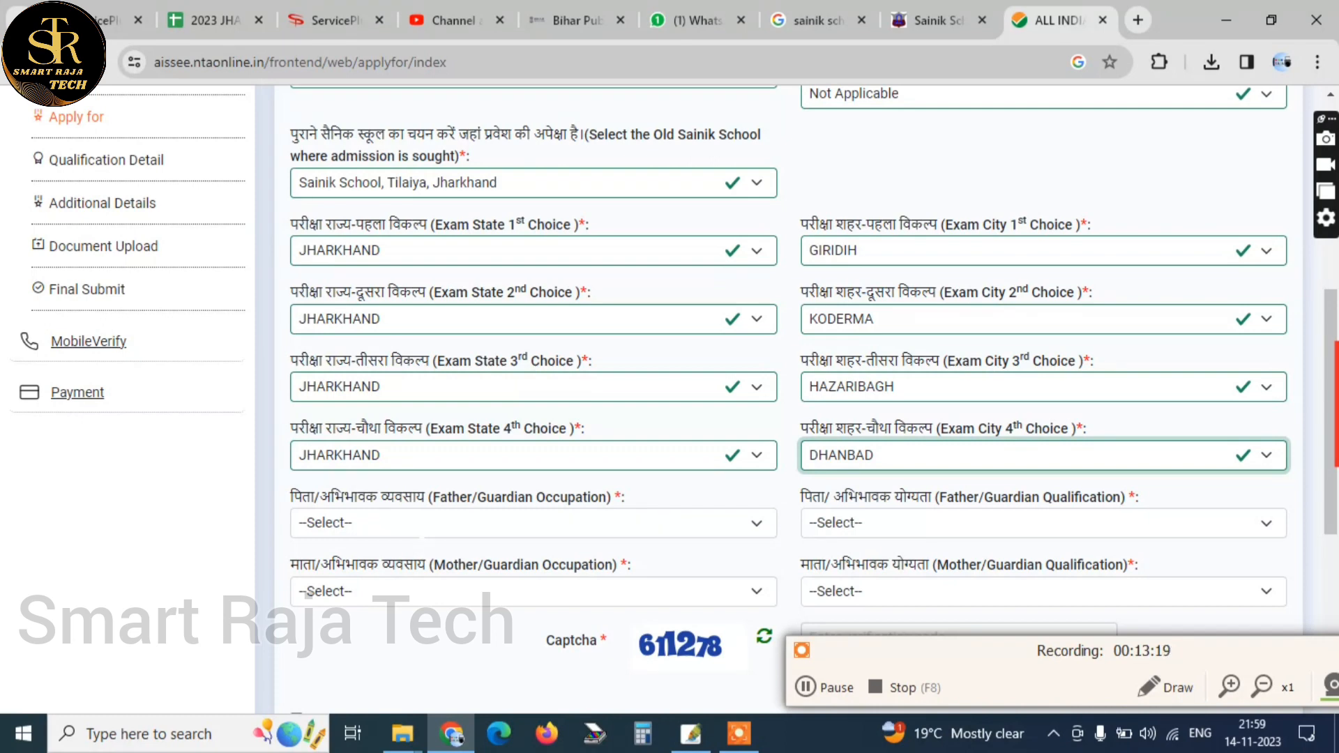
# Set the Father/Guardian Occupation to Agriculture and the Father/Guardian Qualification to MATRICULATE
pyautogui.click(421, 533)
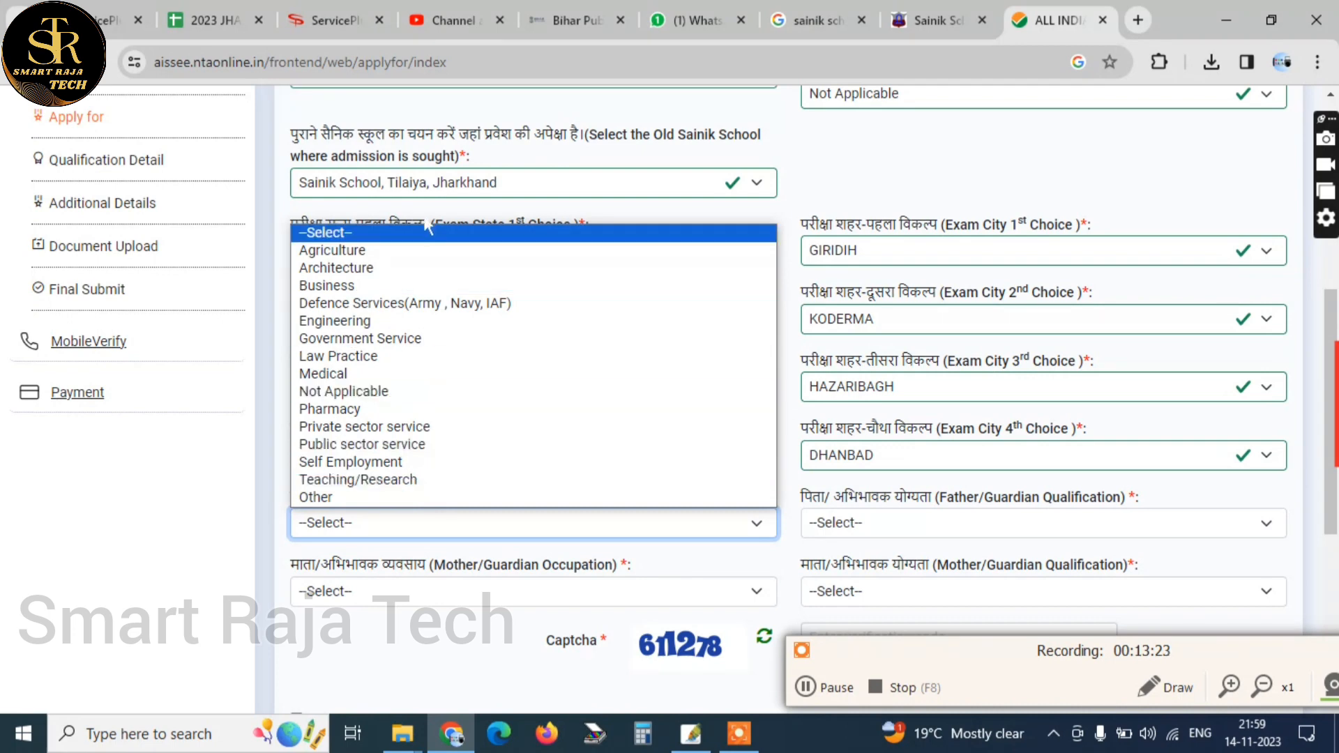
pyautogui.click(427, 251)
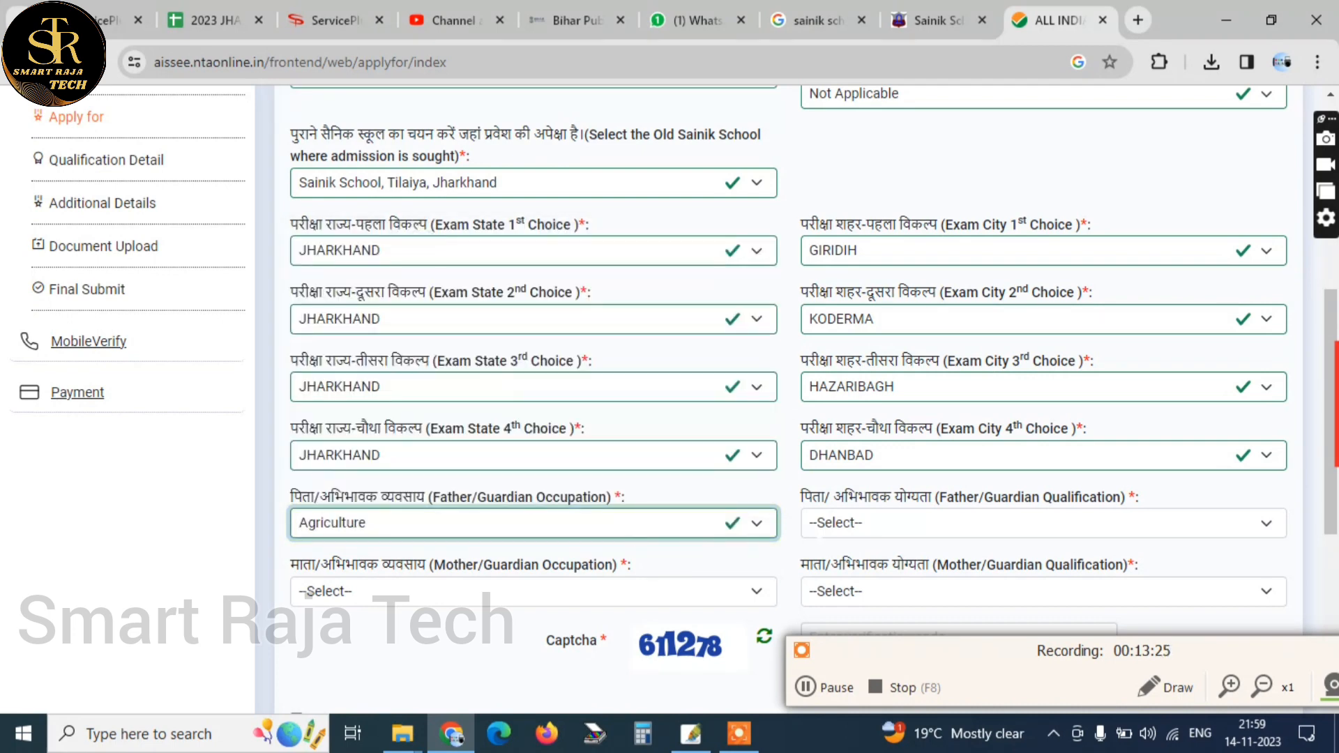
pyautogui.click(865, 525)
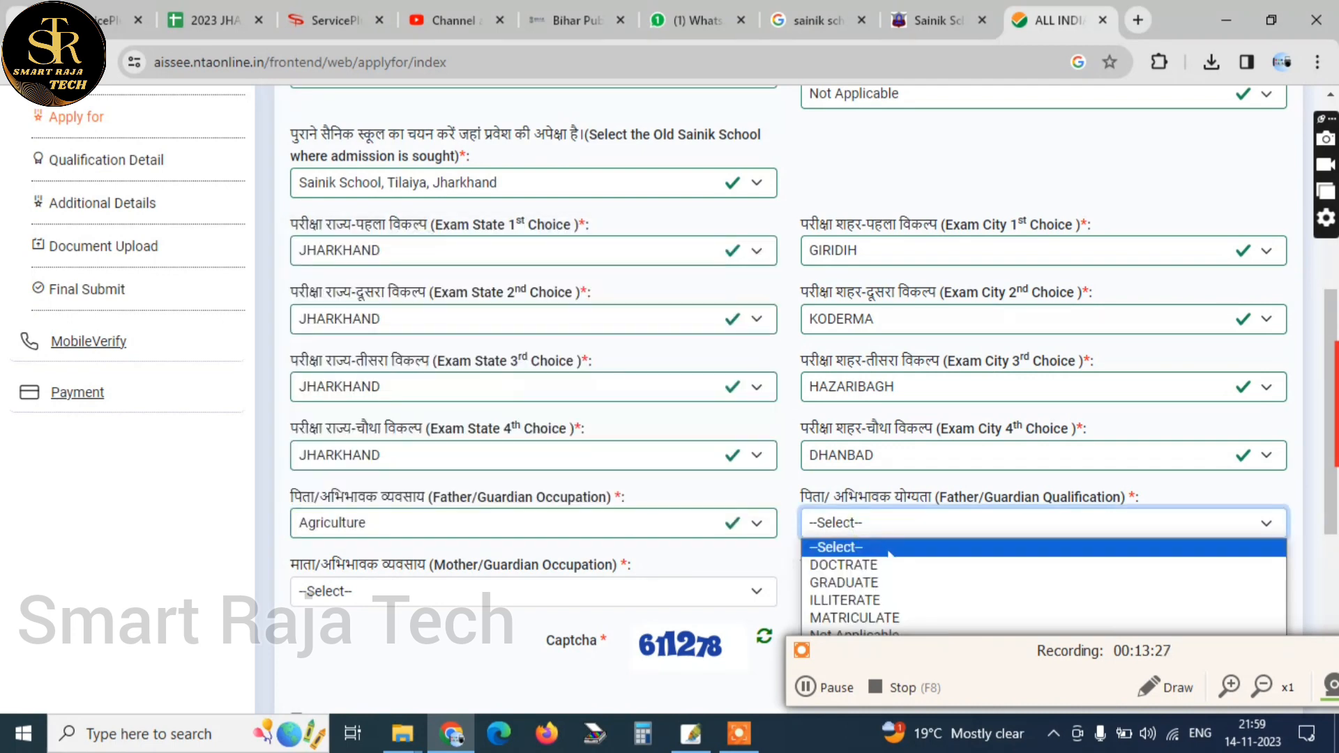
pyautogui.click(919, 619)
# Set the Mother/Guardian Occupation to Other and the Mother/Guardian Qualification to ILLITERATE
pyautogui.scroll(-3, 919, 619)
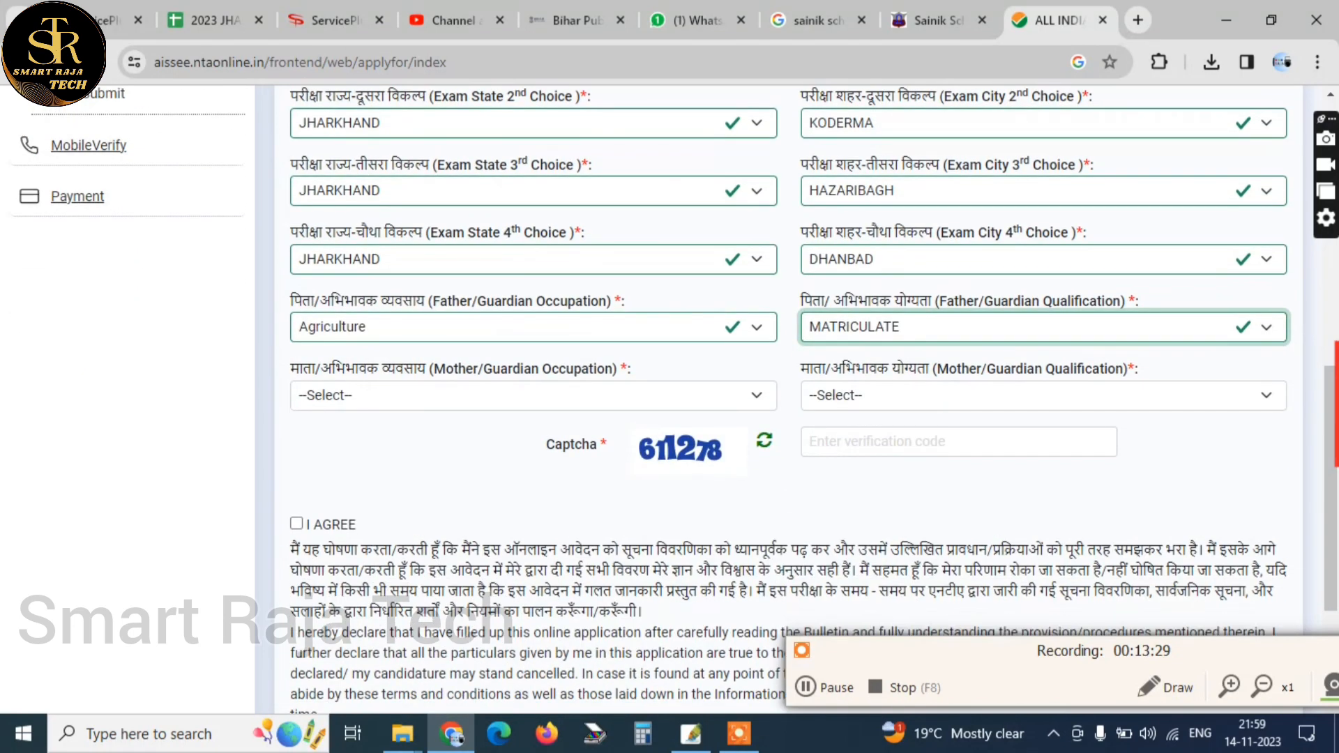
pyautogui.click(341, 392)
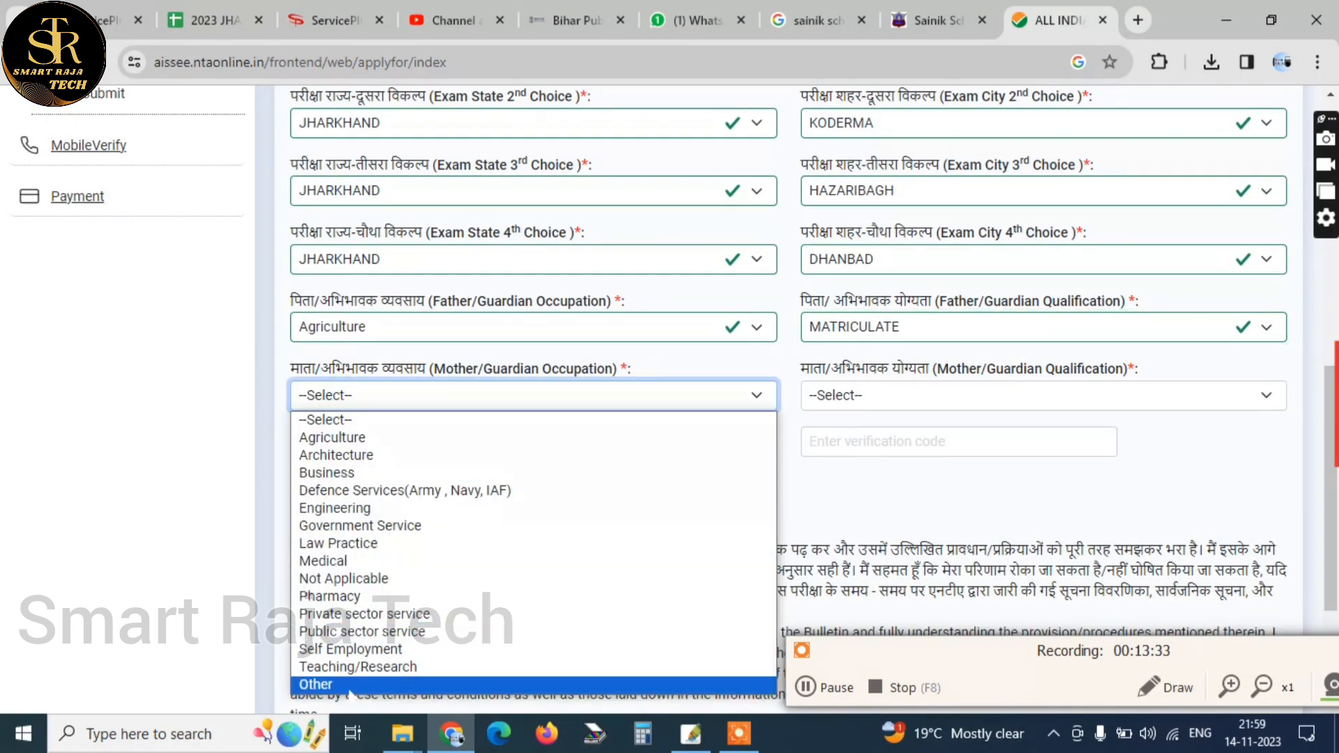
pyautogui.click(350, 686)
pyautogui.click(847, 395)
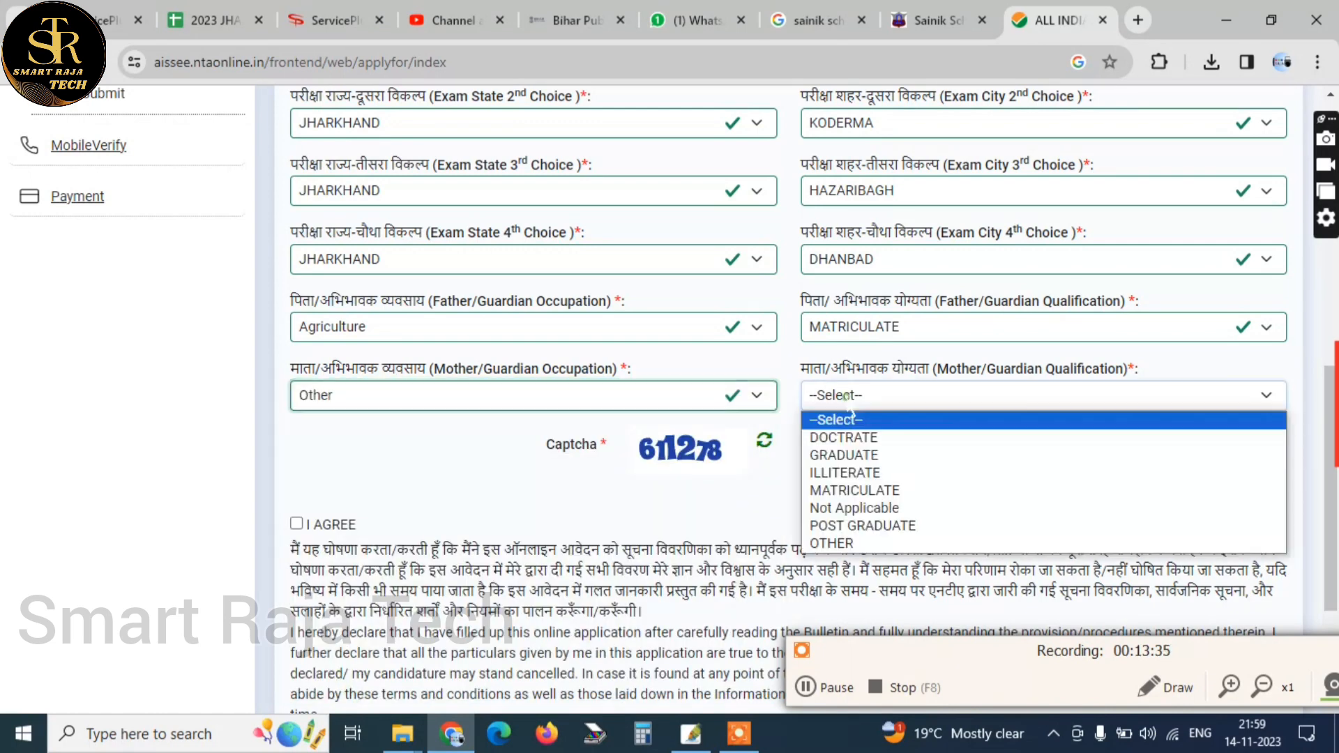
pyautogui.click(889, 472)
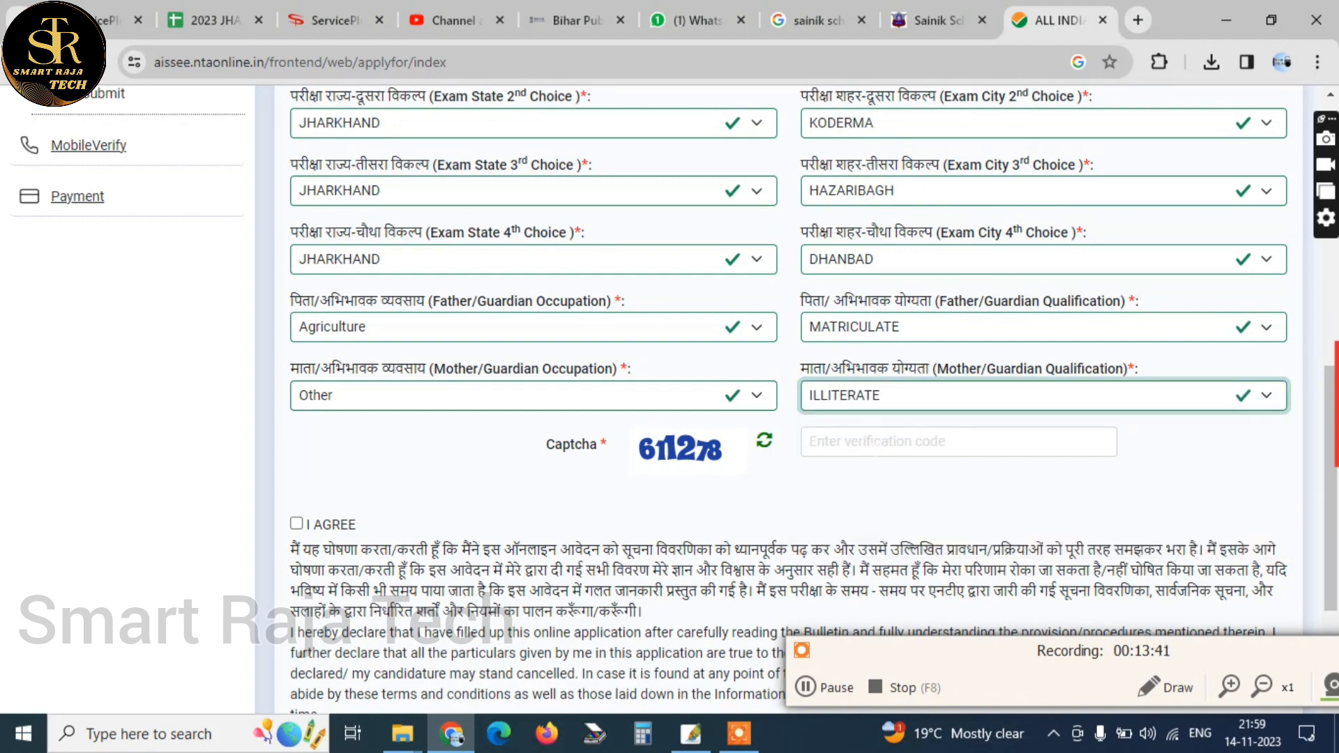
# Enter the captcha verification code on the Apply For form, agree to the declaration and save to continue to Qualification Details
pyautogui.click(875, 449)
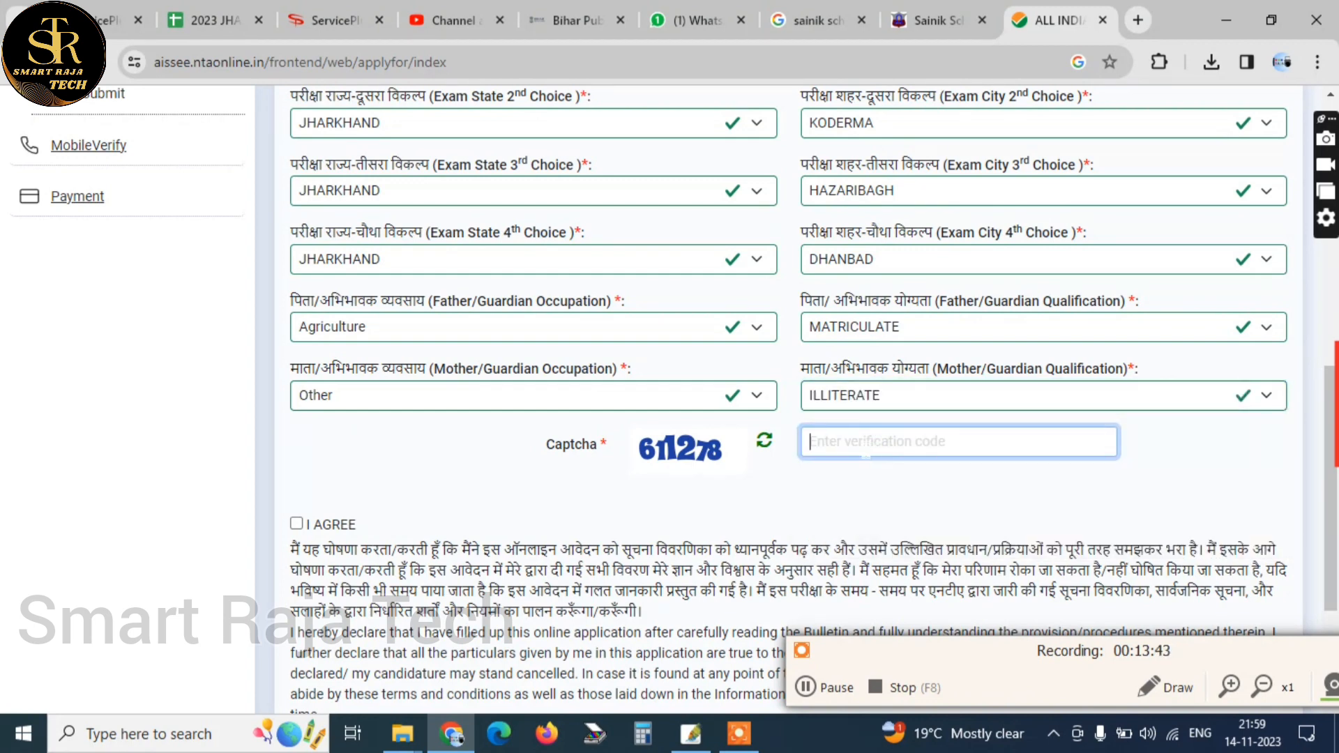
pyautogui.write('6')
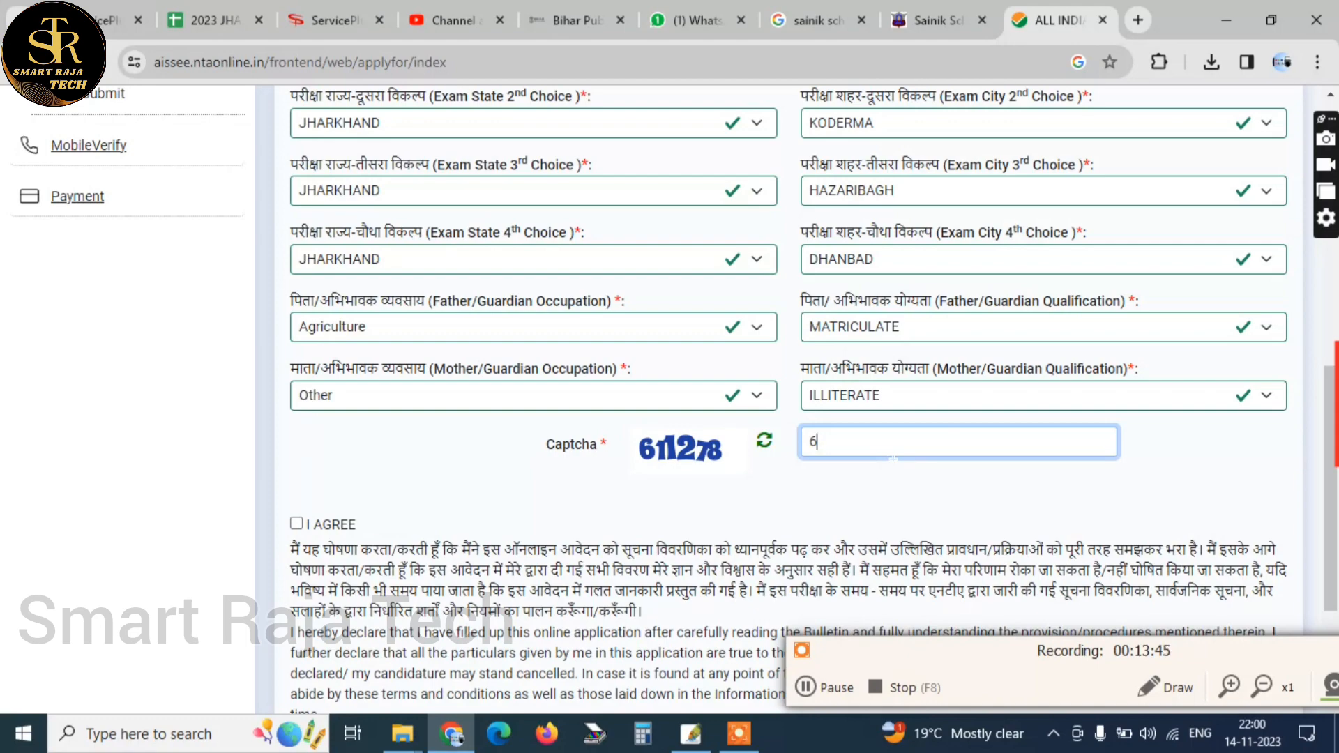
pyautogui.write('11278')
pyautogui.press('Tab')
pyautogui.press('space')
pyautogui.scroll(-3, 788, 397)
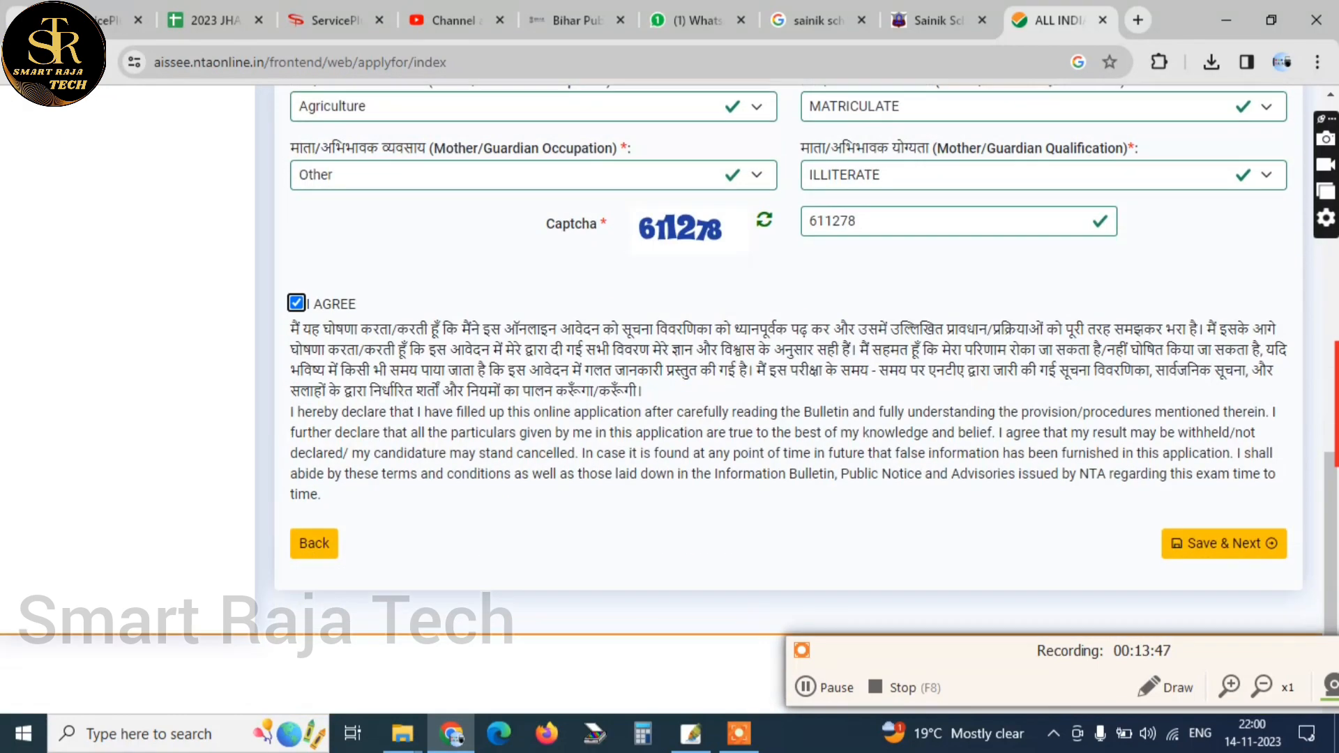
pyautogui.click(1223, 545)
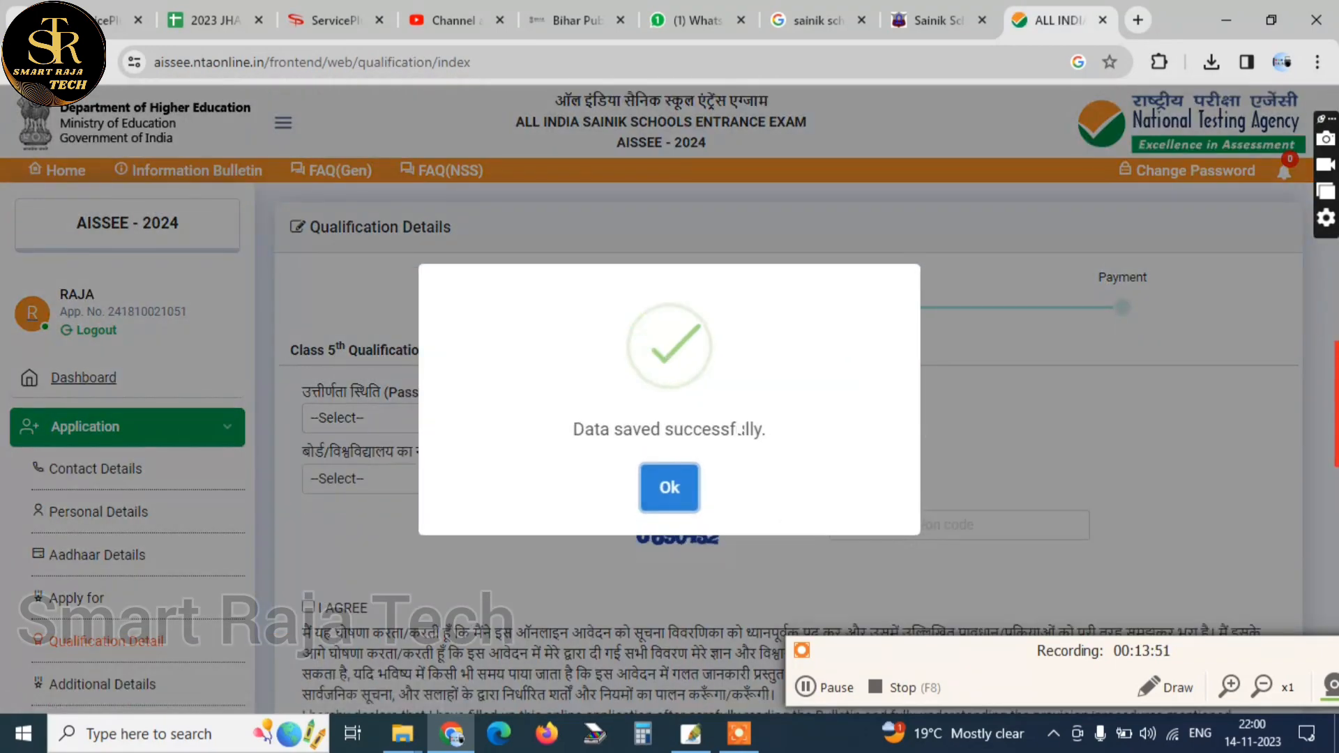
# Dismiss the save confirmation and set the Class 5th Pass Status to Not Applicable
pyautogui.click(670, 492)
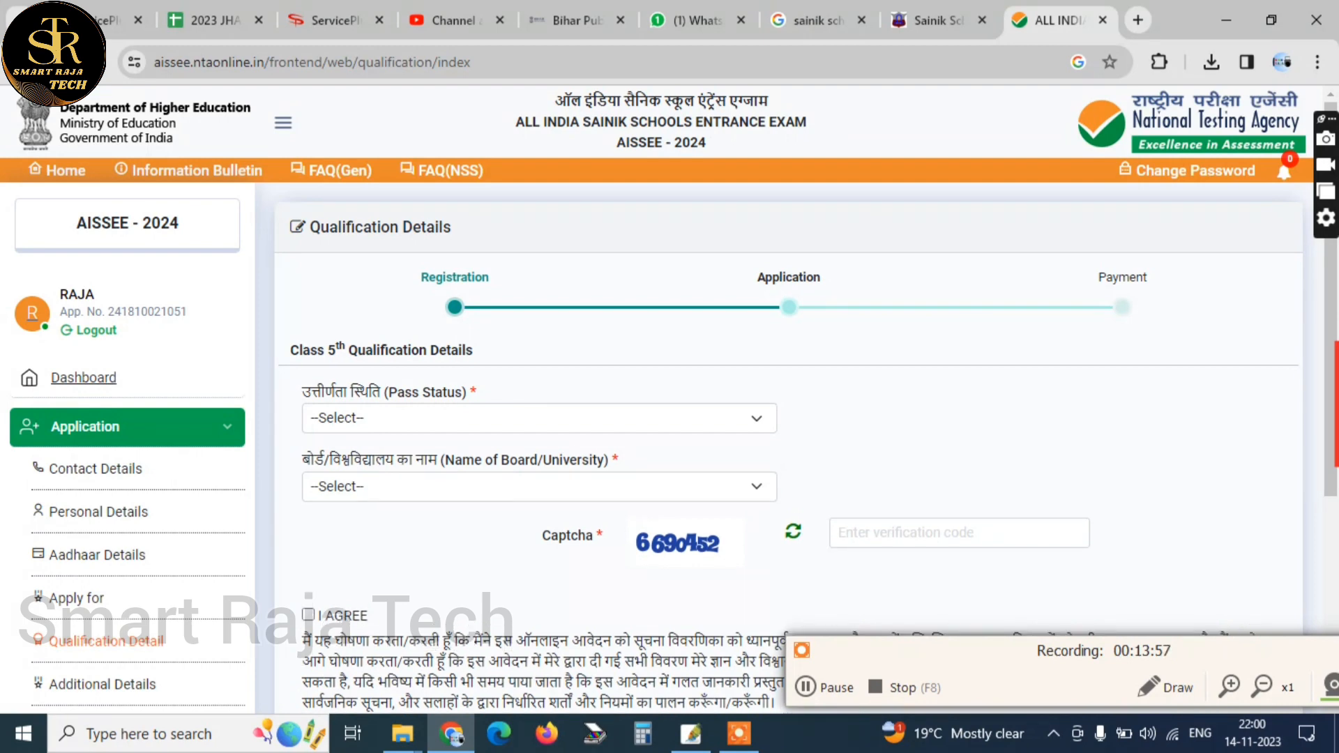
pyautogui.click(518, 418)
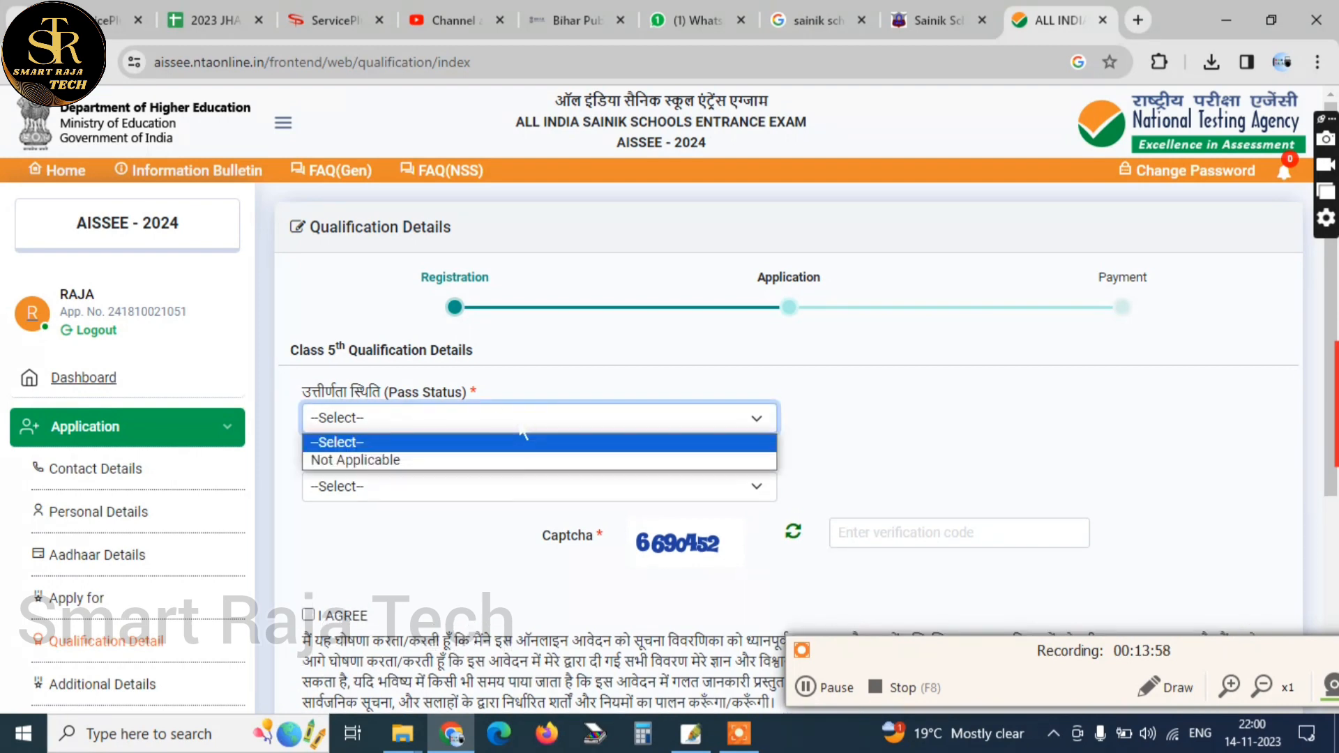
pyautogui.click(500, 460)
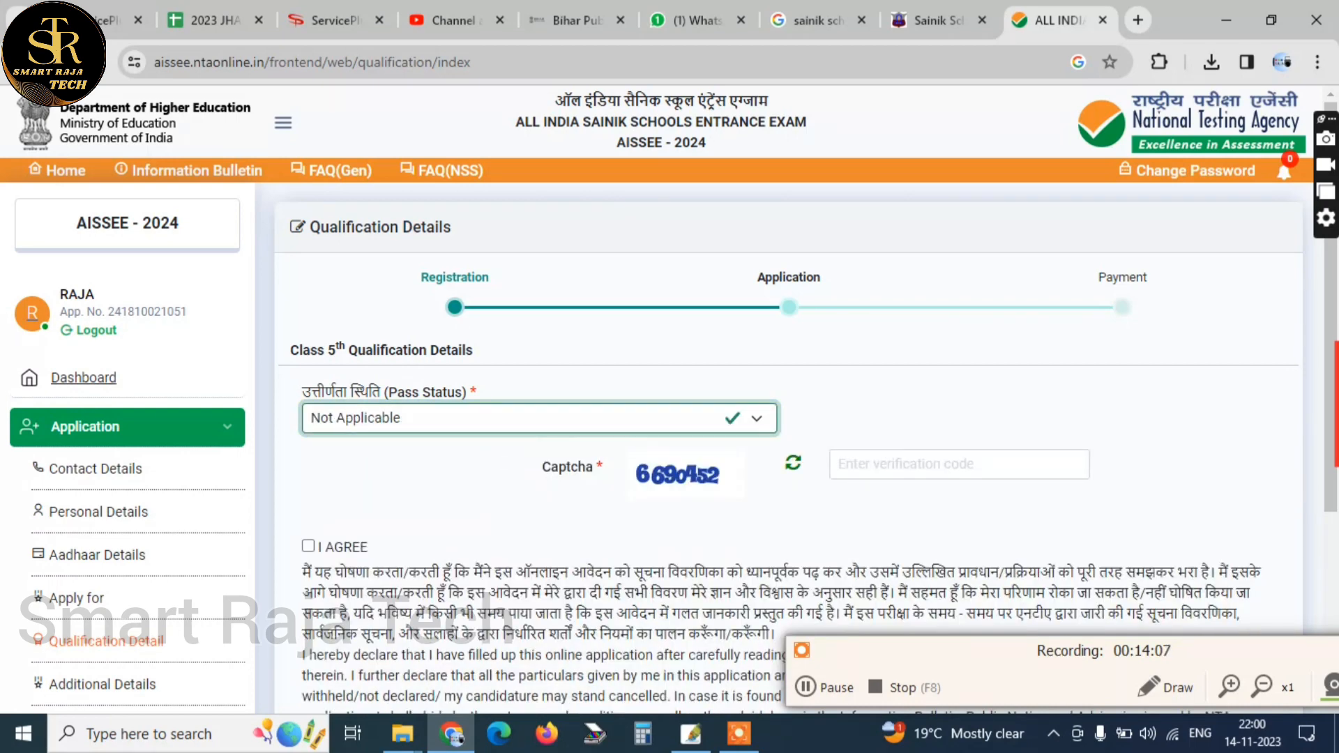
pyautogui.click(523, 417)
pyautogui.click(481, 439)
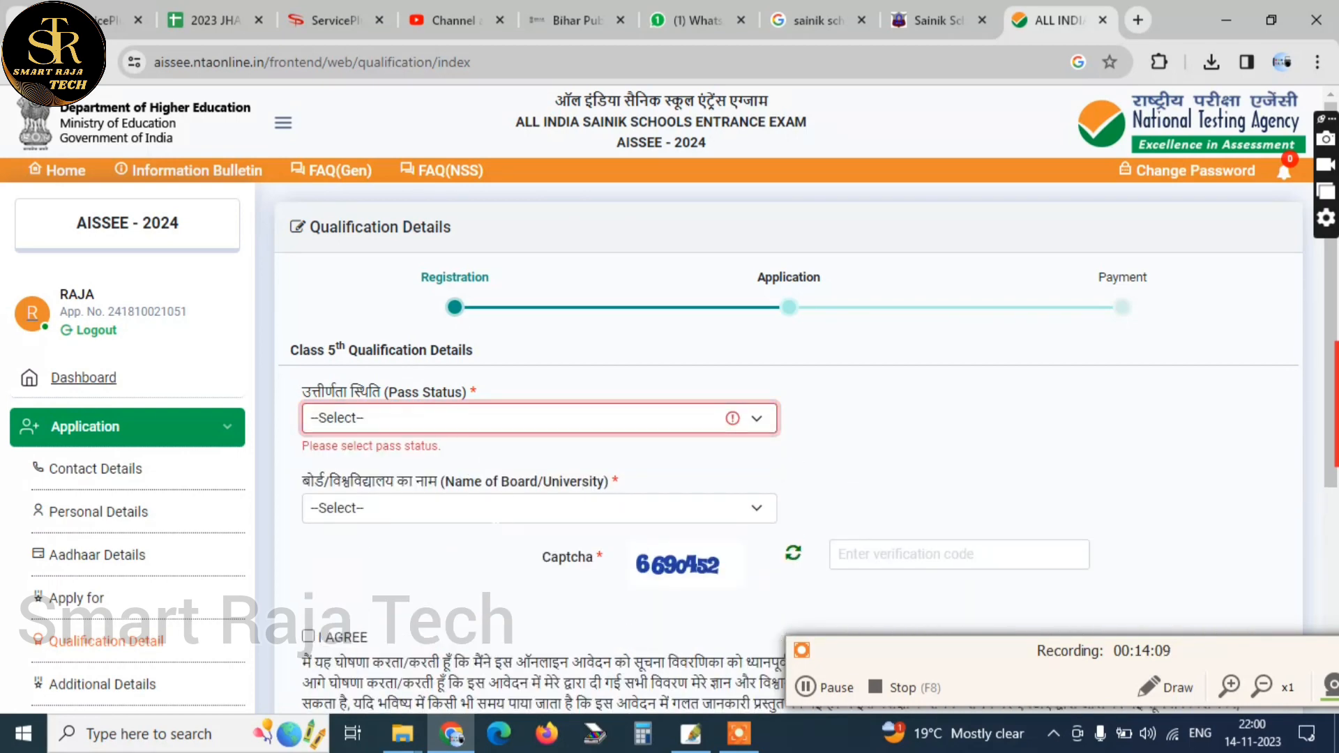
pyautogui.click(488, 509)
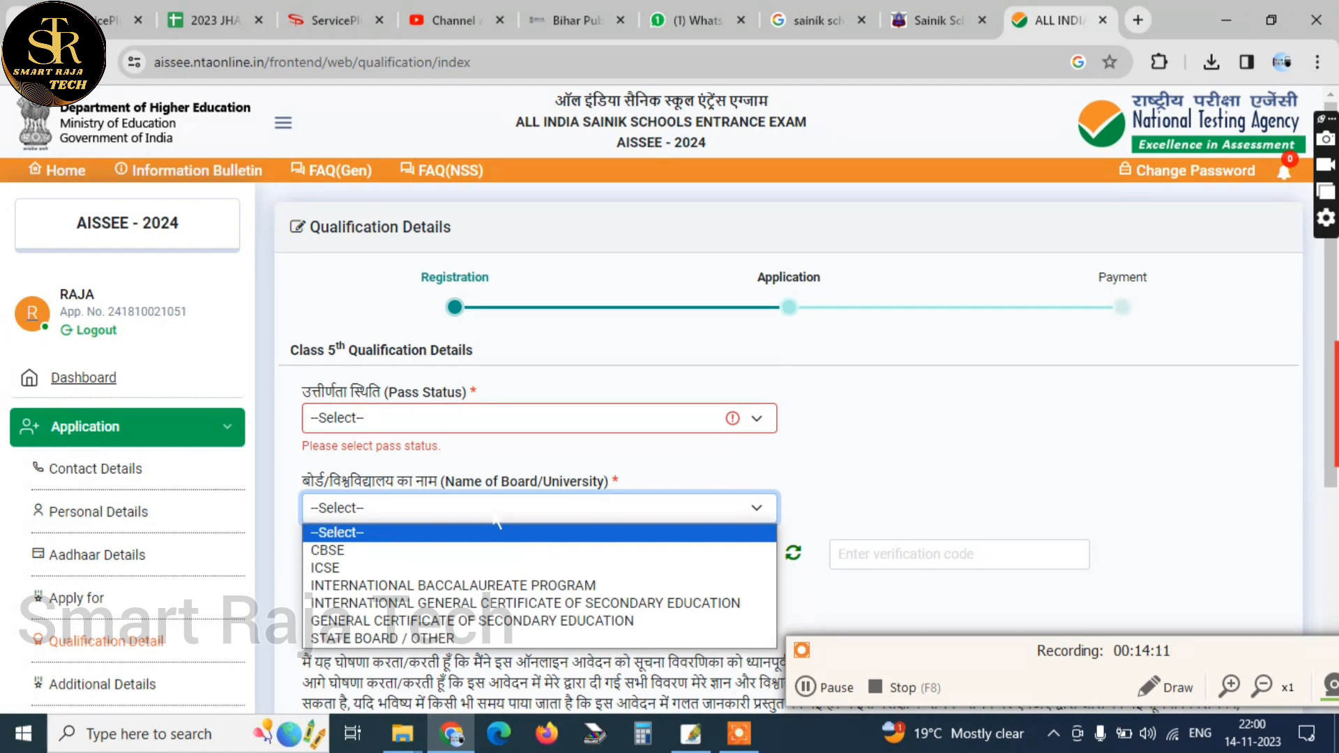
pyautogui.click(450, 417)
pyautogui.click(438, 461)
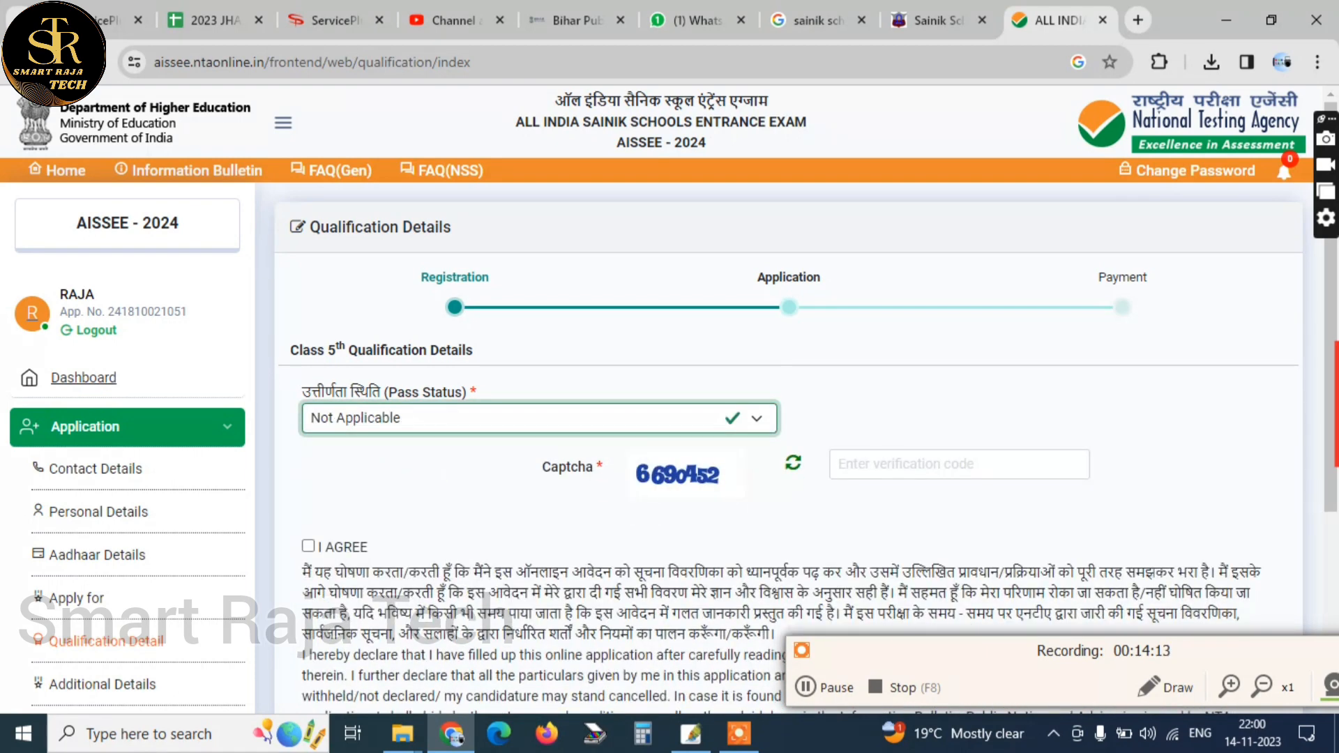
# Enter the captcha verification code on Qualification Details, agree to the declaration and save to continue to Additional Details
pyautogui.click(868, 464)
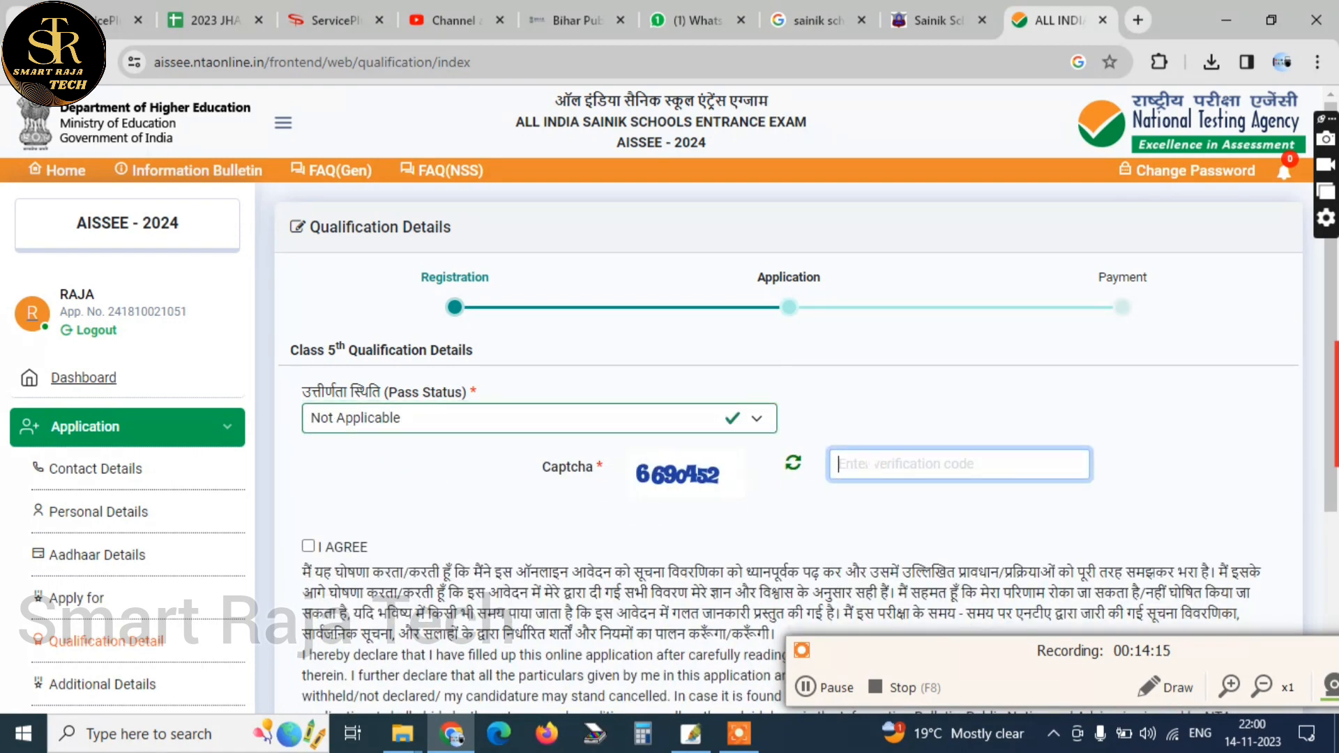
pyautogui.write('6')
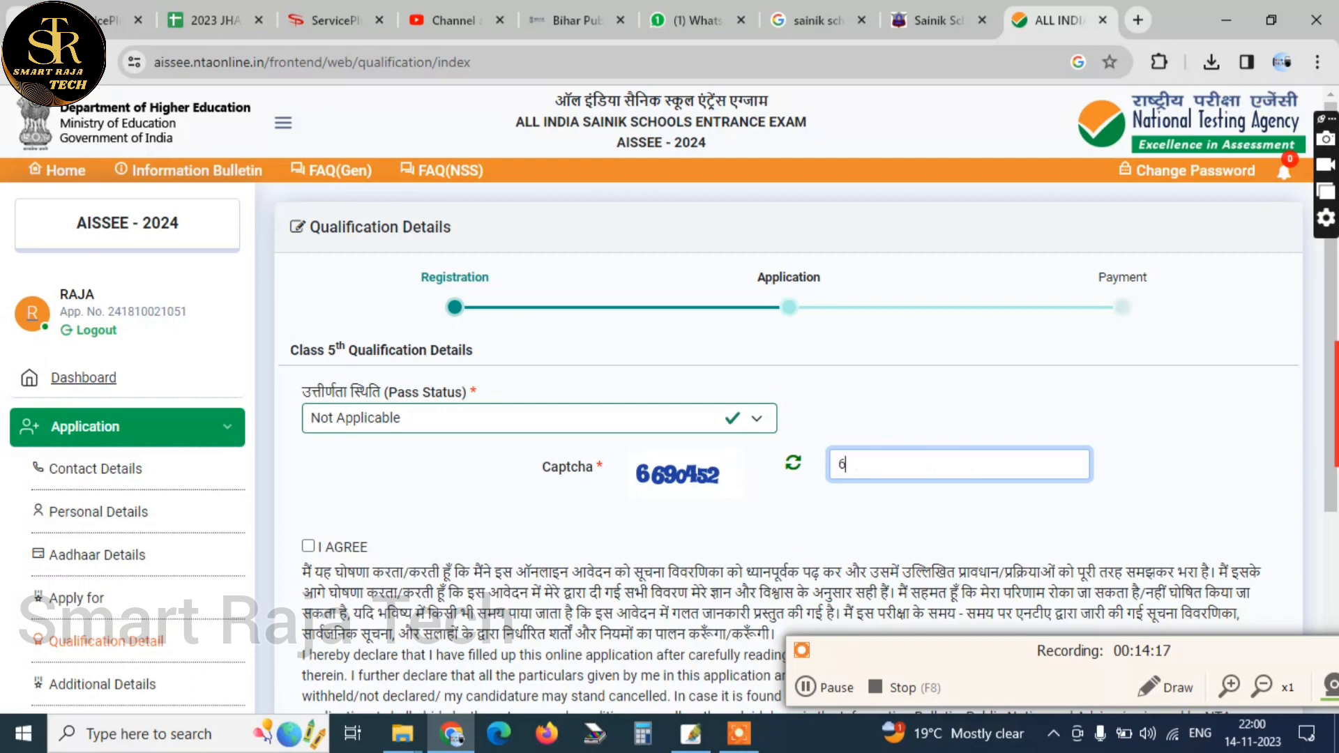
pyautogui.write('690452')
pyautogui.click(307, 546)
pyautogui.scroll(-4, 307, 546)
pyautogui.click(1215, 538)
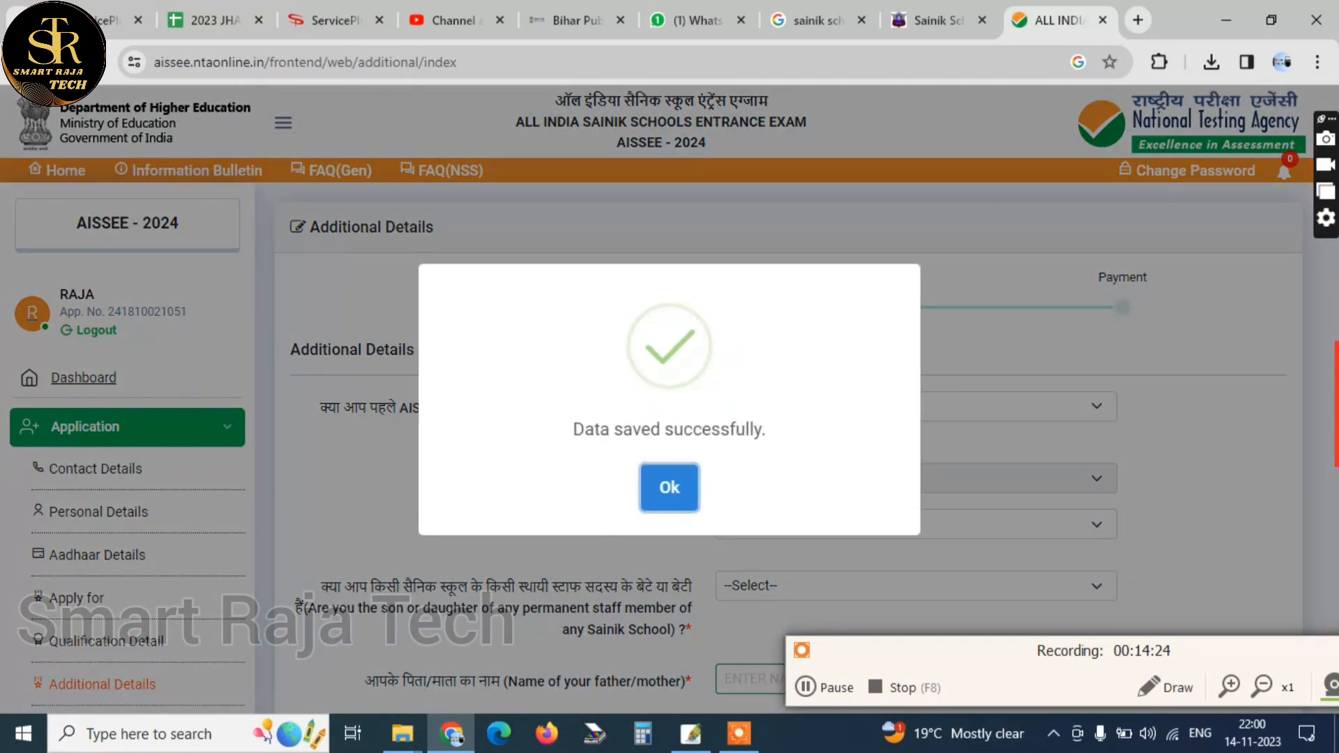
pyautogui.click(681, 490)
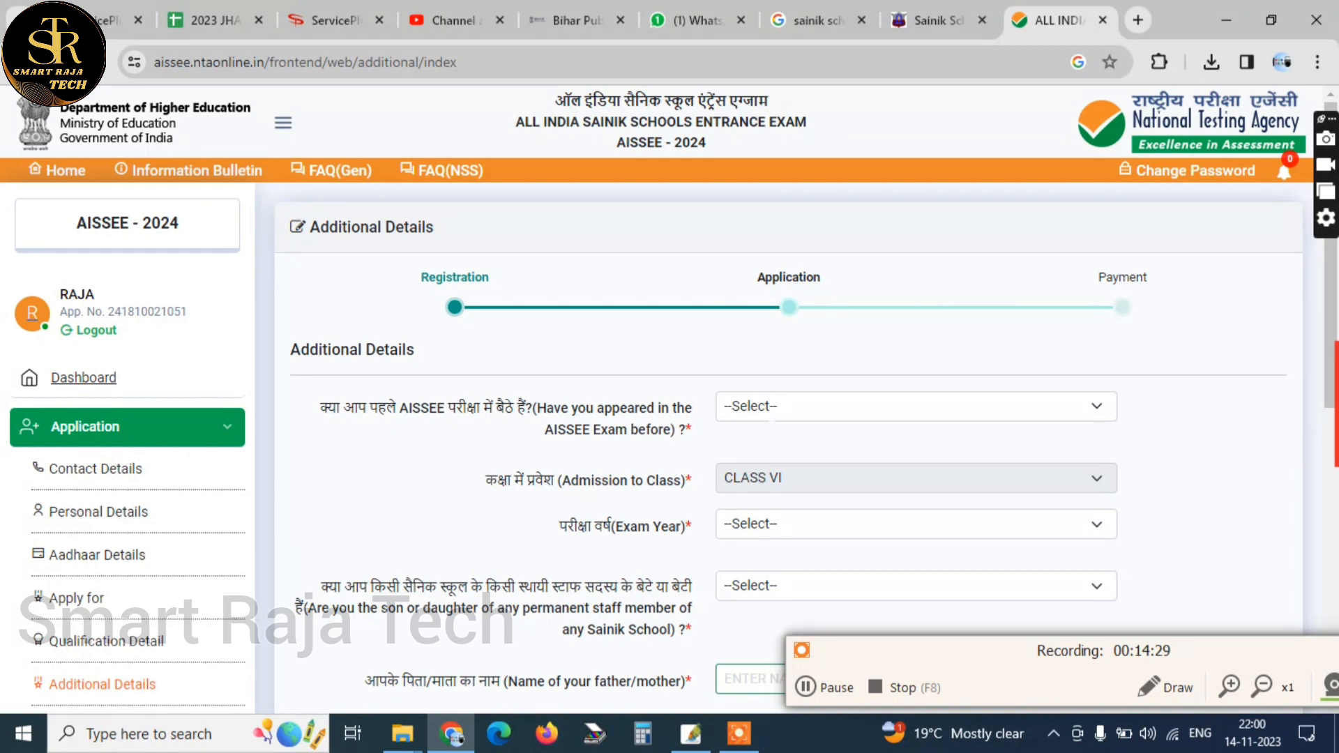
# Answer No to having appeared in the AISSEE Exam before and set the Exam Year to 2023
pyautogui.click(783, 401)
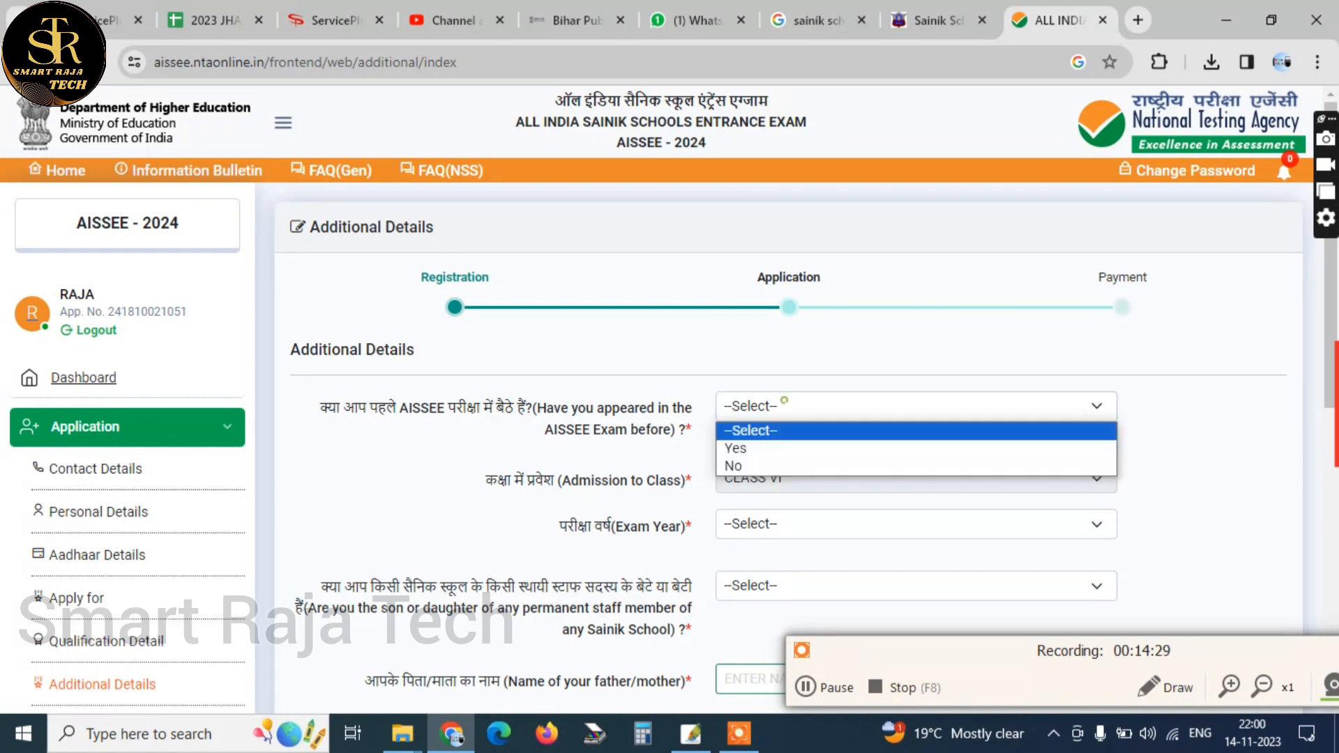
pyautogui.click(763, 465)
pyautogui.scroll(-3, 764, 466)
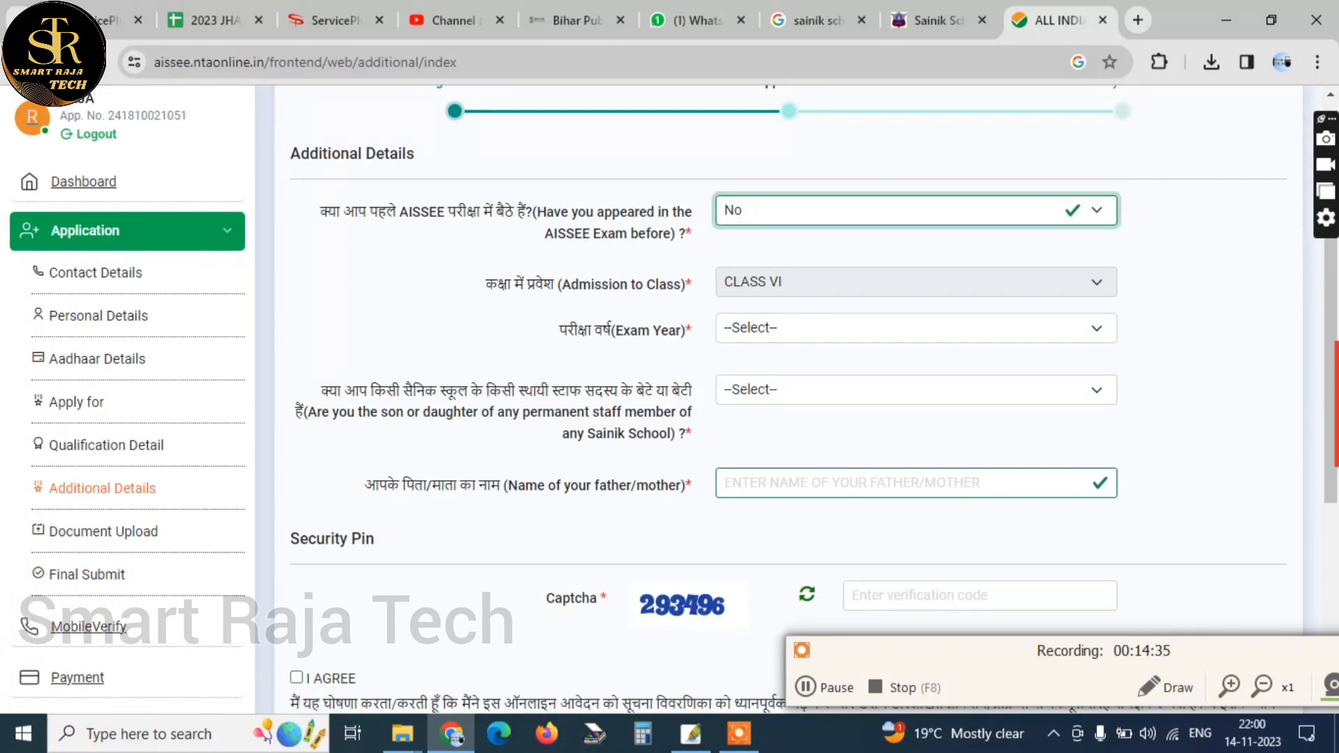
pyautogui.click(774, 328)
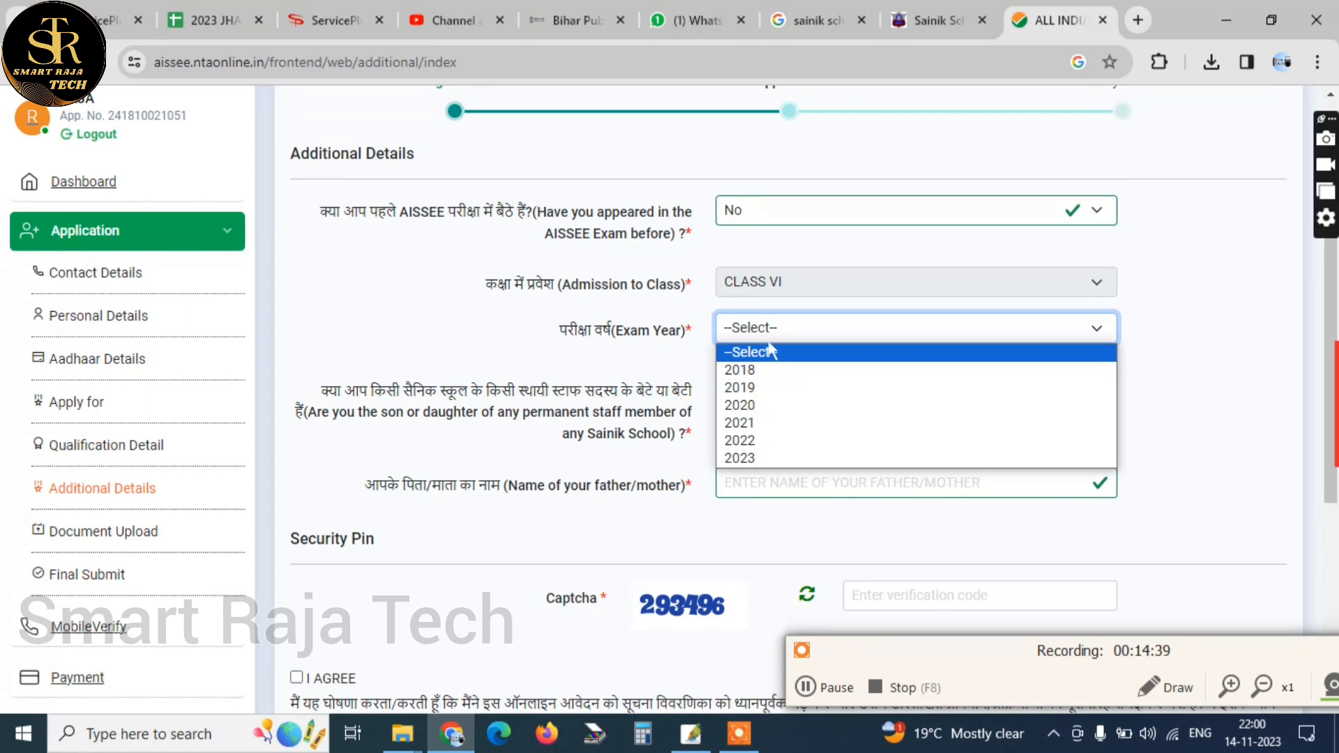
pyautogui.click(746, 461)
pyautogui.scroll(-1, 746, 460)
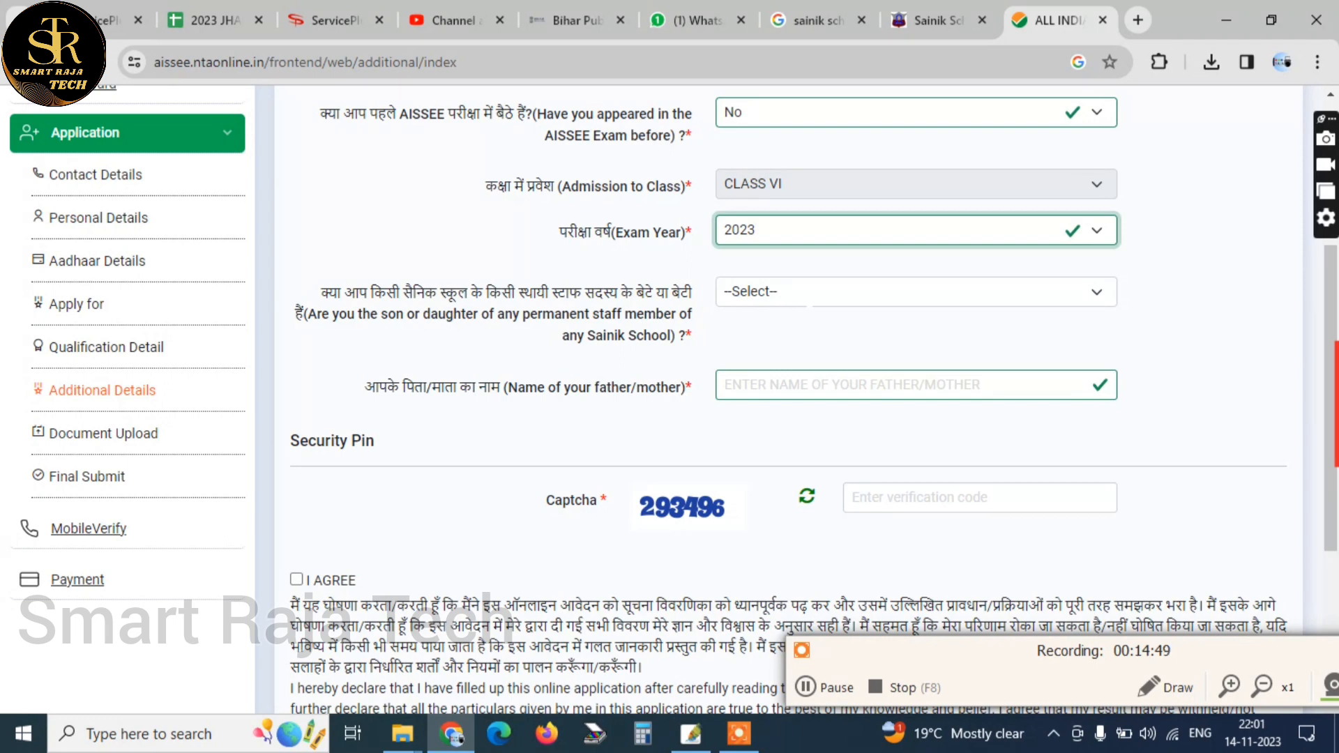
# Answer No to being the child of permanent Sainik School staff and save Additional Details to continue to Document Upload
pyautogui.click(806, 293)
pyautogui.click(814, 352)
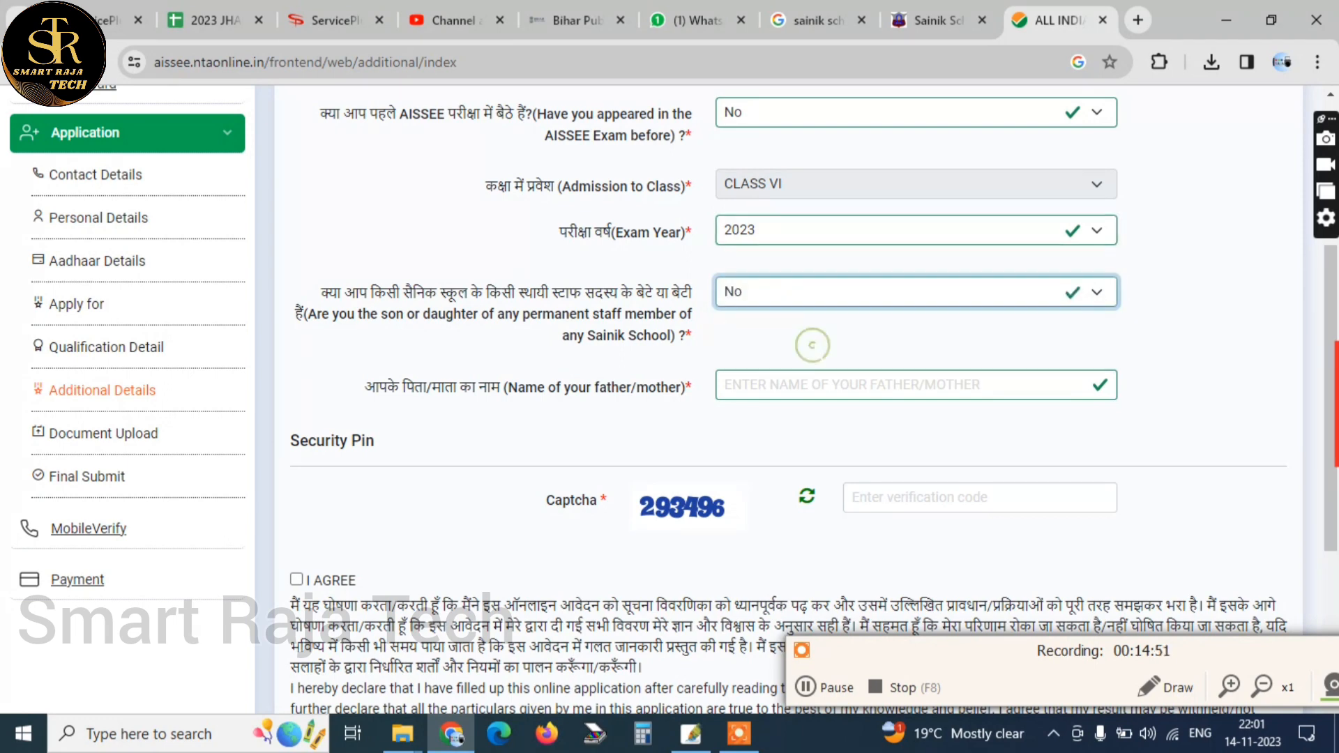
pyautogui.scroll(-2, 814, 352)
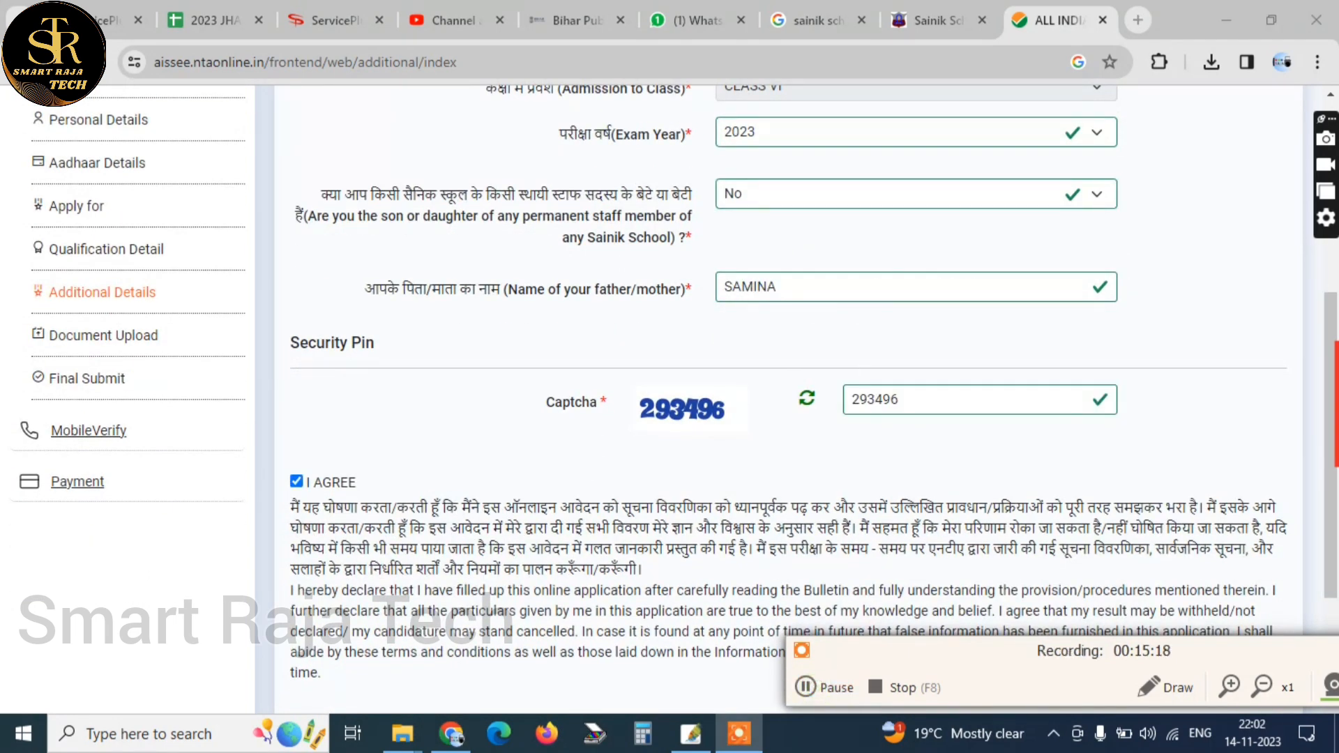
pyautogui.scroll(-3, 788, 348)
pyautogui.click(1247, 563)
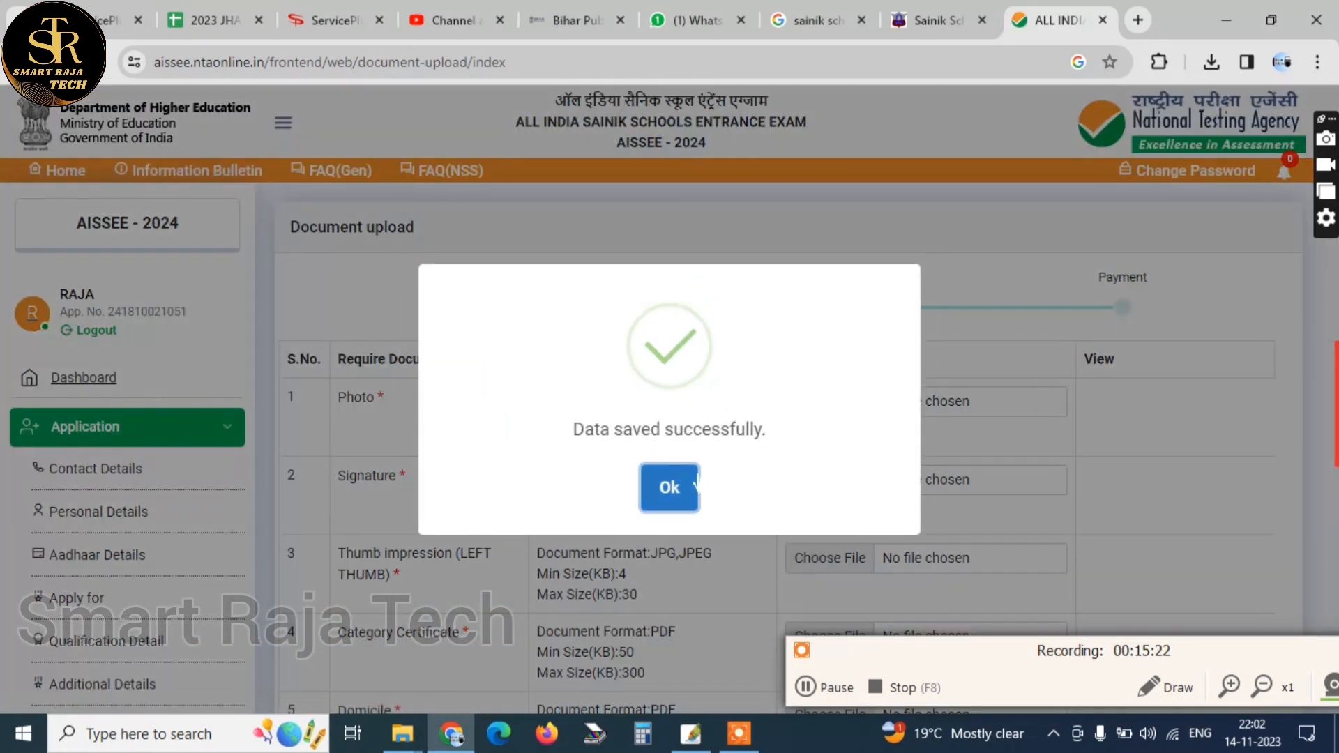
pyautogui.click(697, 485)
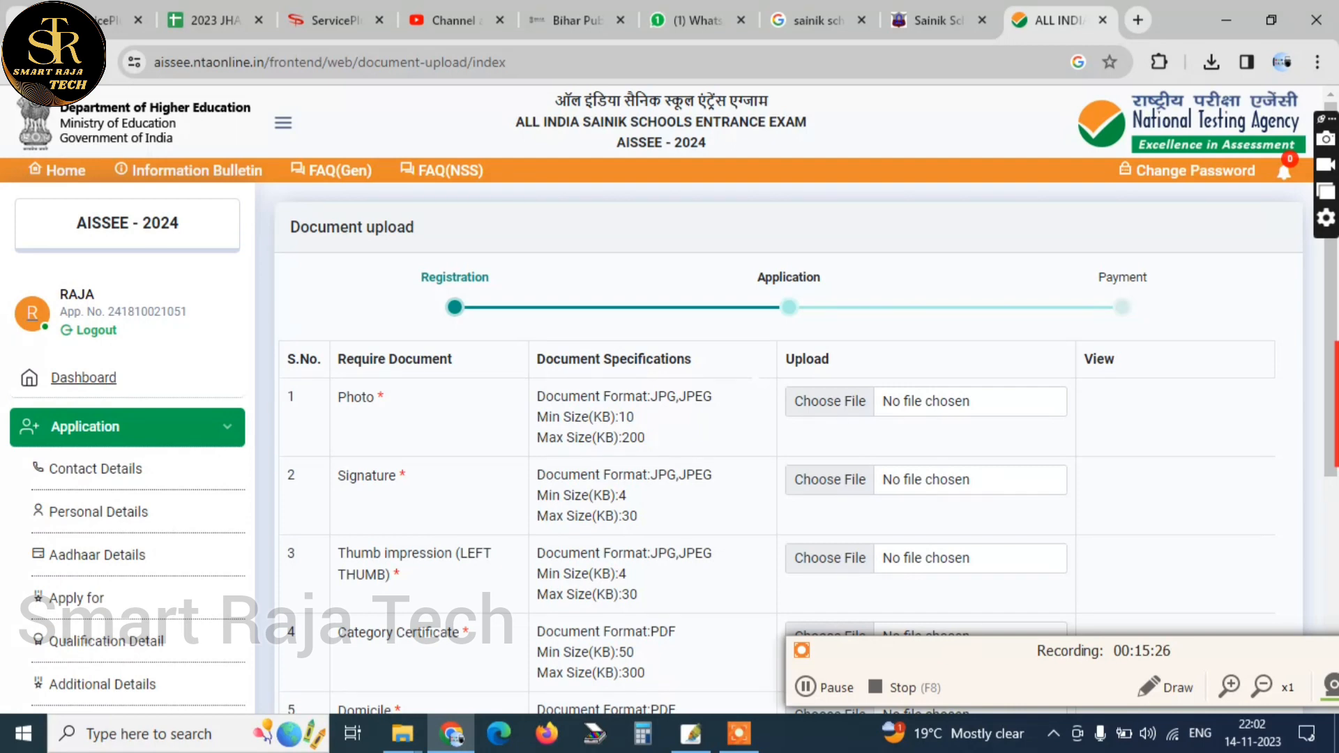
# Outline the Photo, Signature, Thumb impression, Category Certificate, Domicile and Date of Birth Certificate rows with red rectangles using the recorder's Draw tool
pyautogui.scroll(-3, 672, 398)
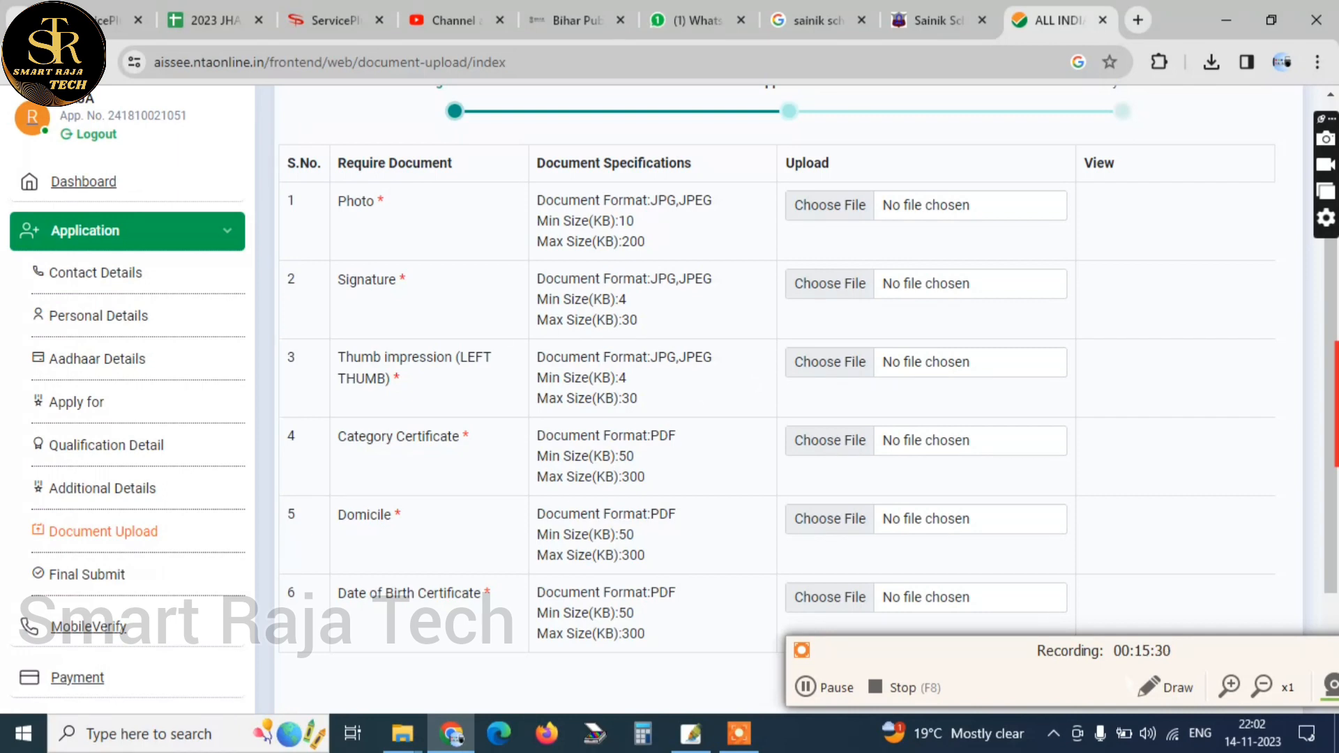
pyautogui.click(1165, 687)
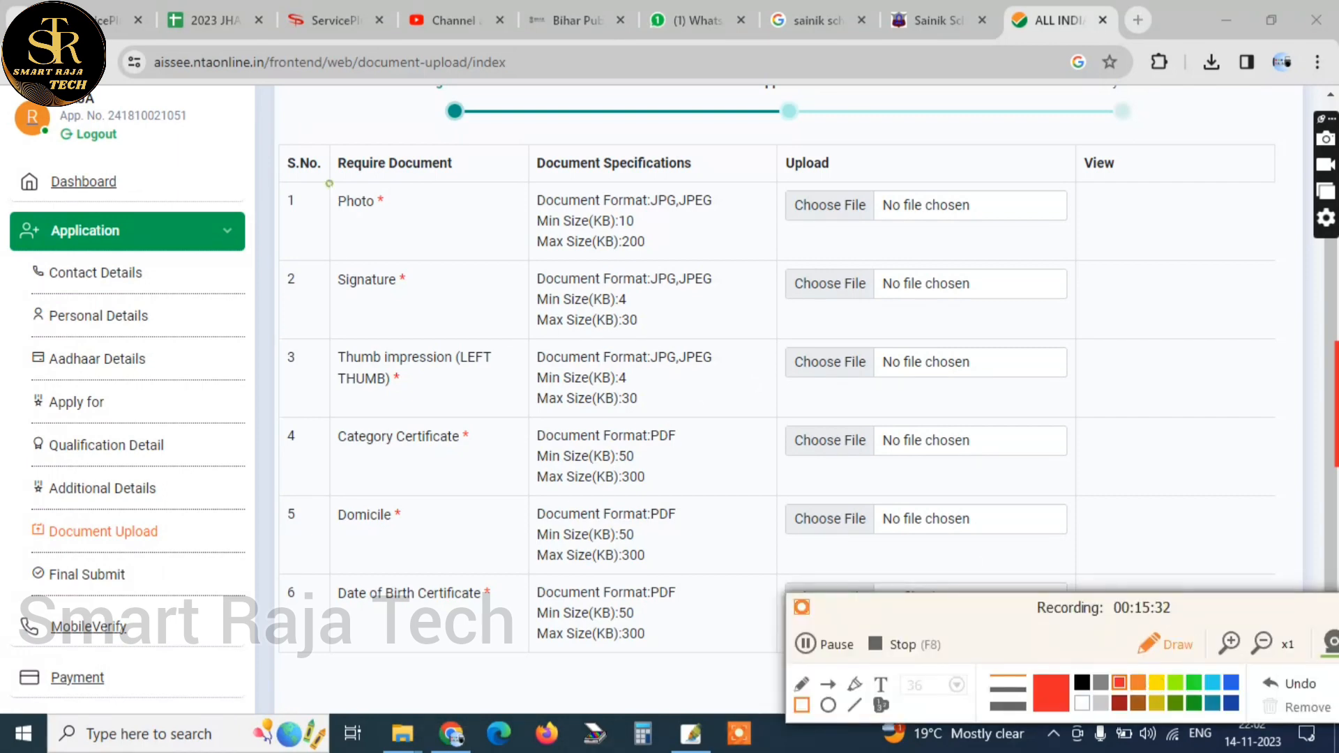
pyautogui.moveTo(329, 183); pyautogui.dragTo(632, 227)
pyautogui.moveTo(332, 261); pyautogui.dragTo(704, 301)
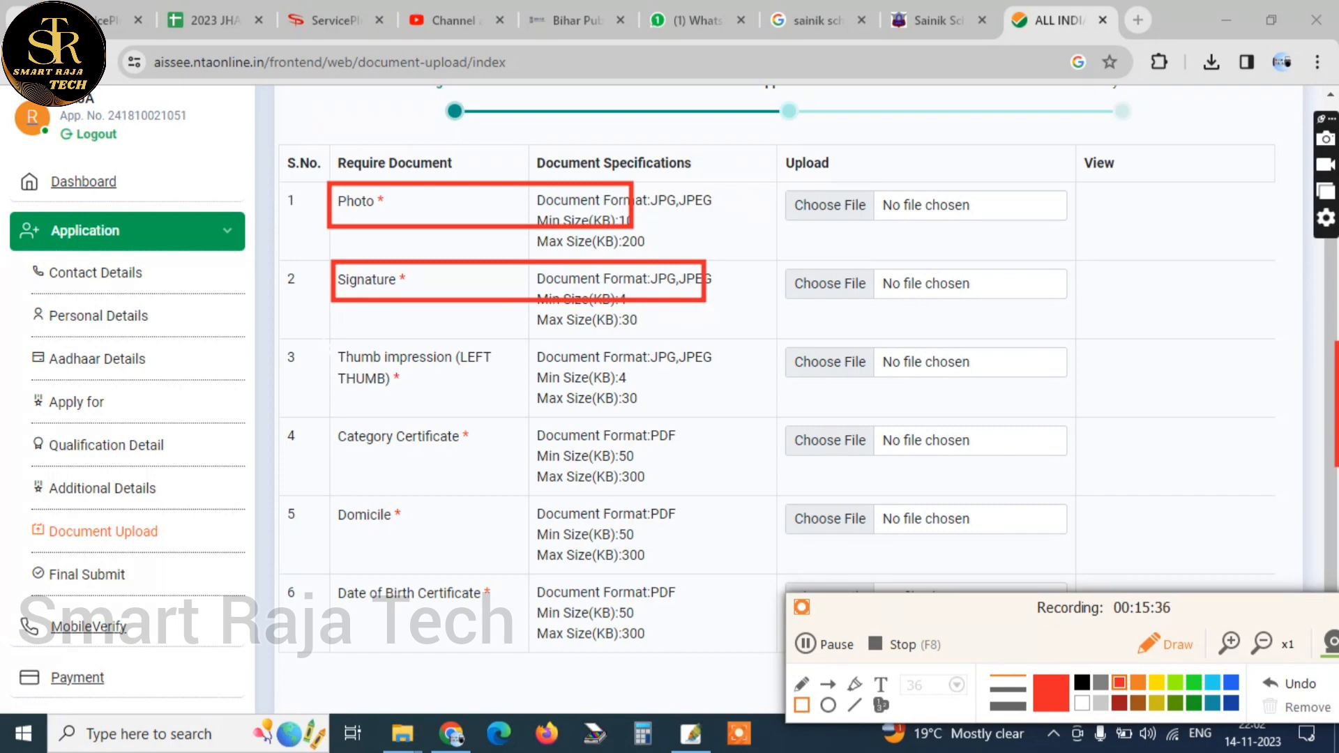
pyautogui.moveTo(320, 333)
pyautogui.mouseDown()
pyautogui.moveTo(705, 382)
pyautogui.moveTo(731, 403)
pyautogui.mouseUp()
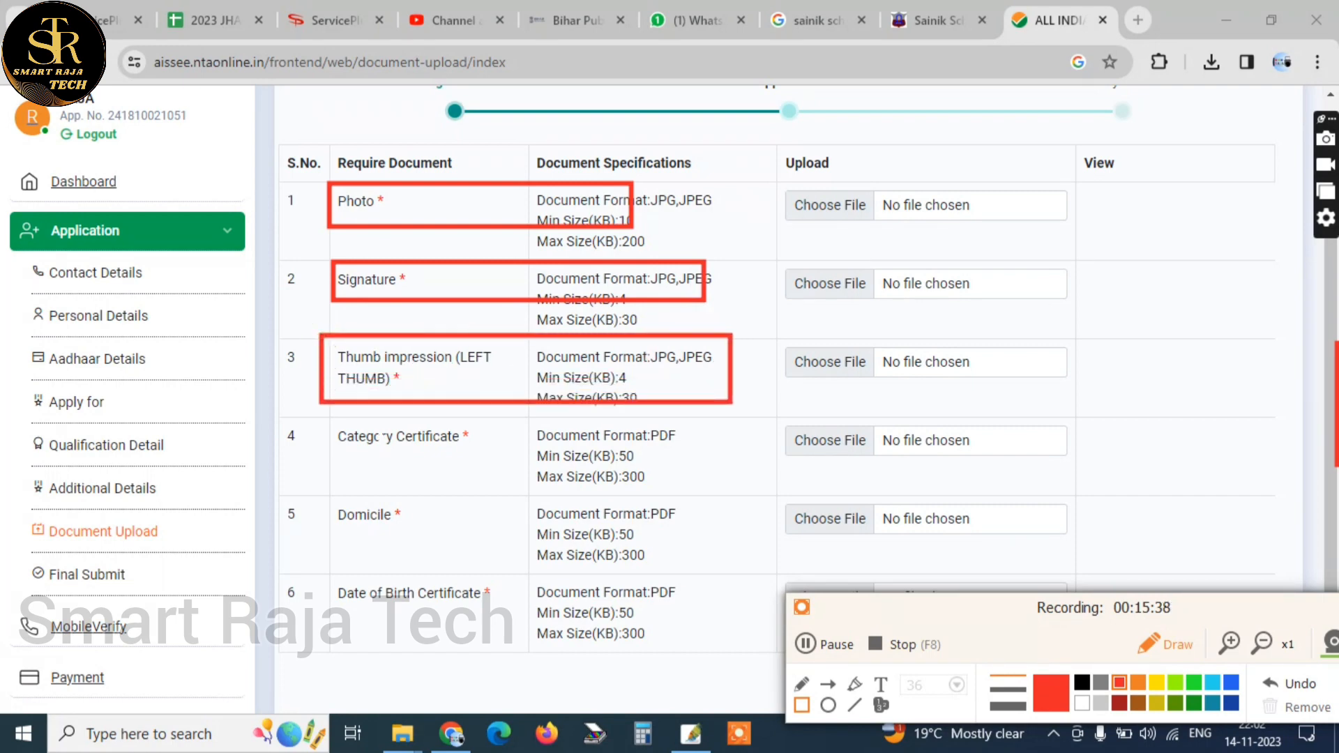
pyautogui.moveTo(322, 417); pyautogui.dragTo(752, 487)
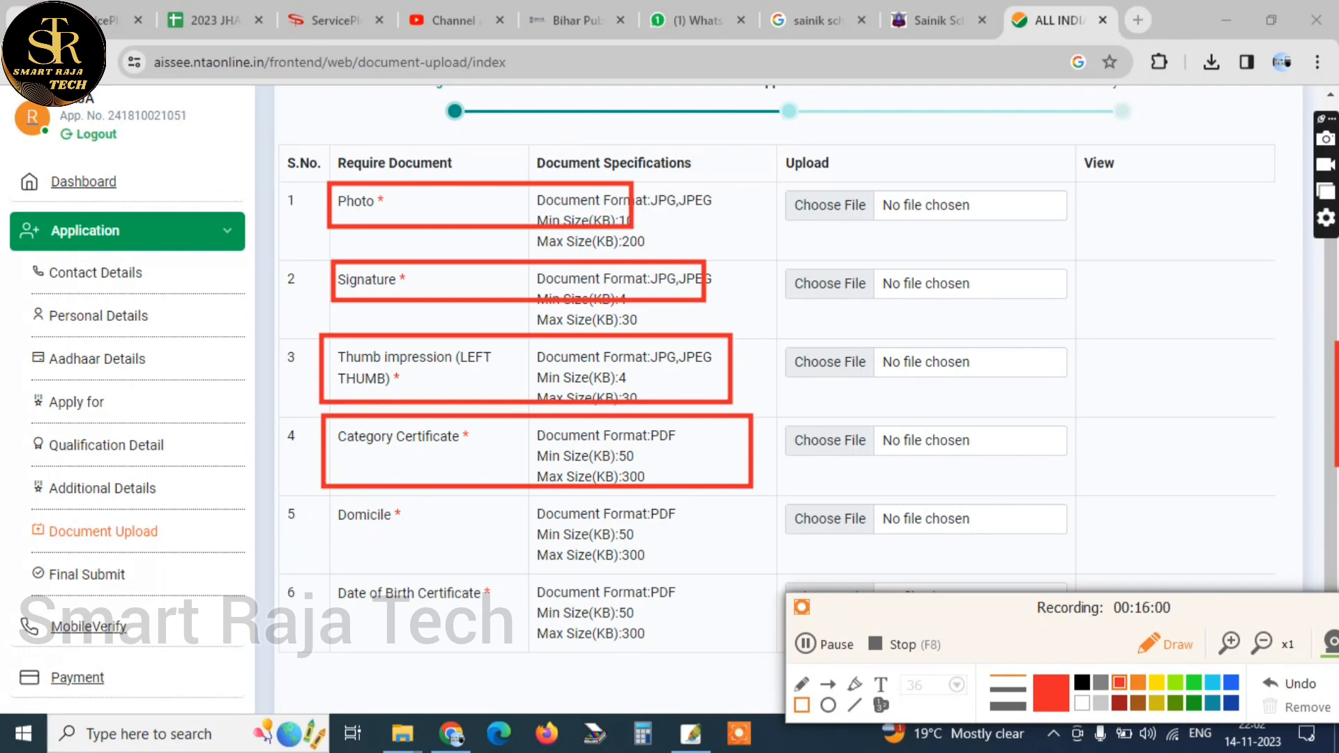
pyautogui.moveTo(304, 502); pyautogui.dragTo(722, 569)
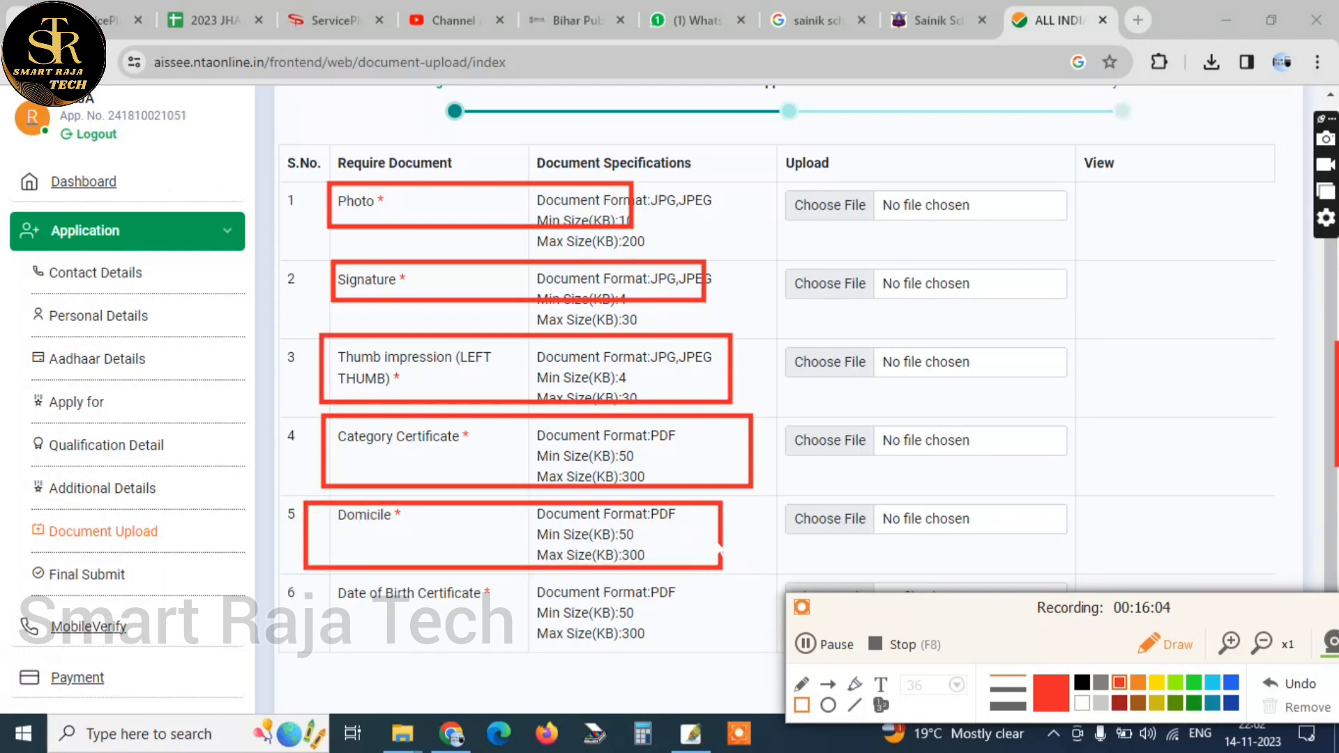
pyautogui.moveTo(850, 601); pyautogui.dragTo(953, 651)
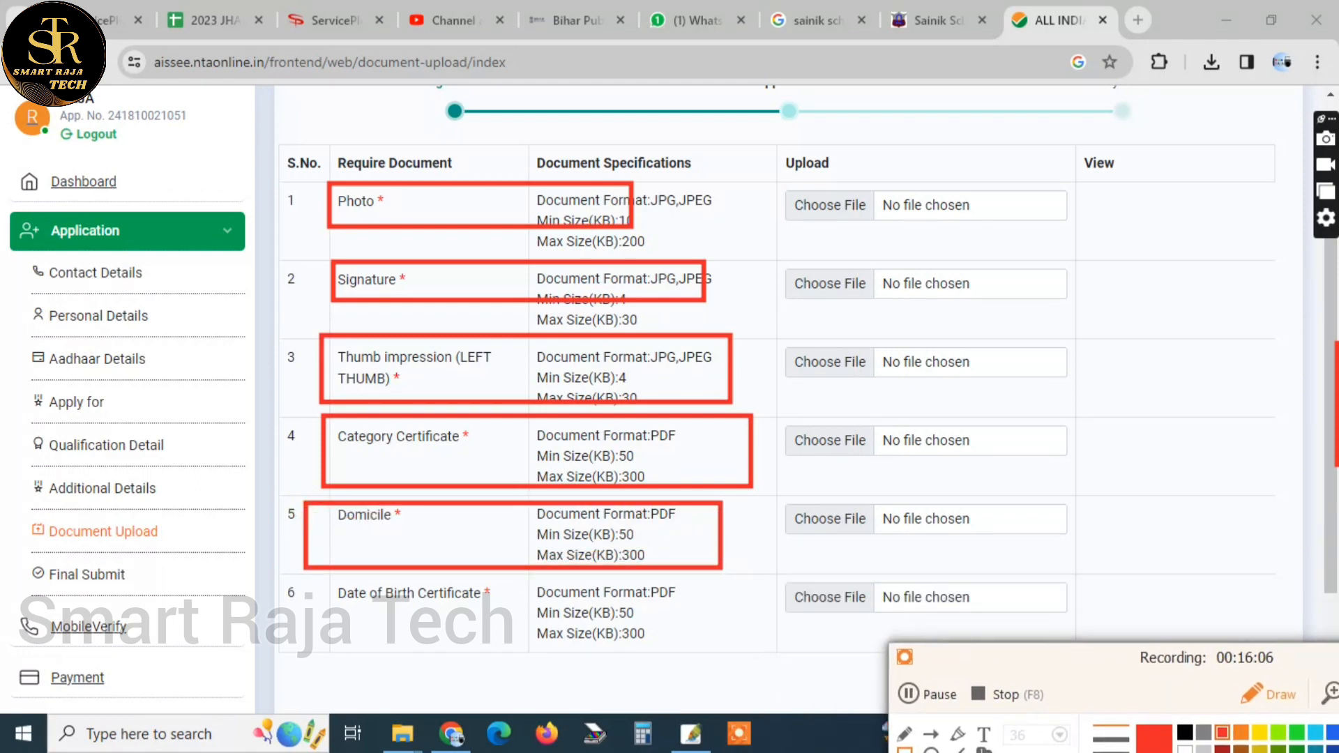
pyautogui.moveTo(332, 576)
pyautogui.mouseDown()
pyautogui.moveTo(423, 606)
pyautogui.moveTo(692, 642)
pyautogui.mouseUp()
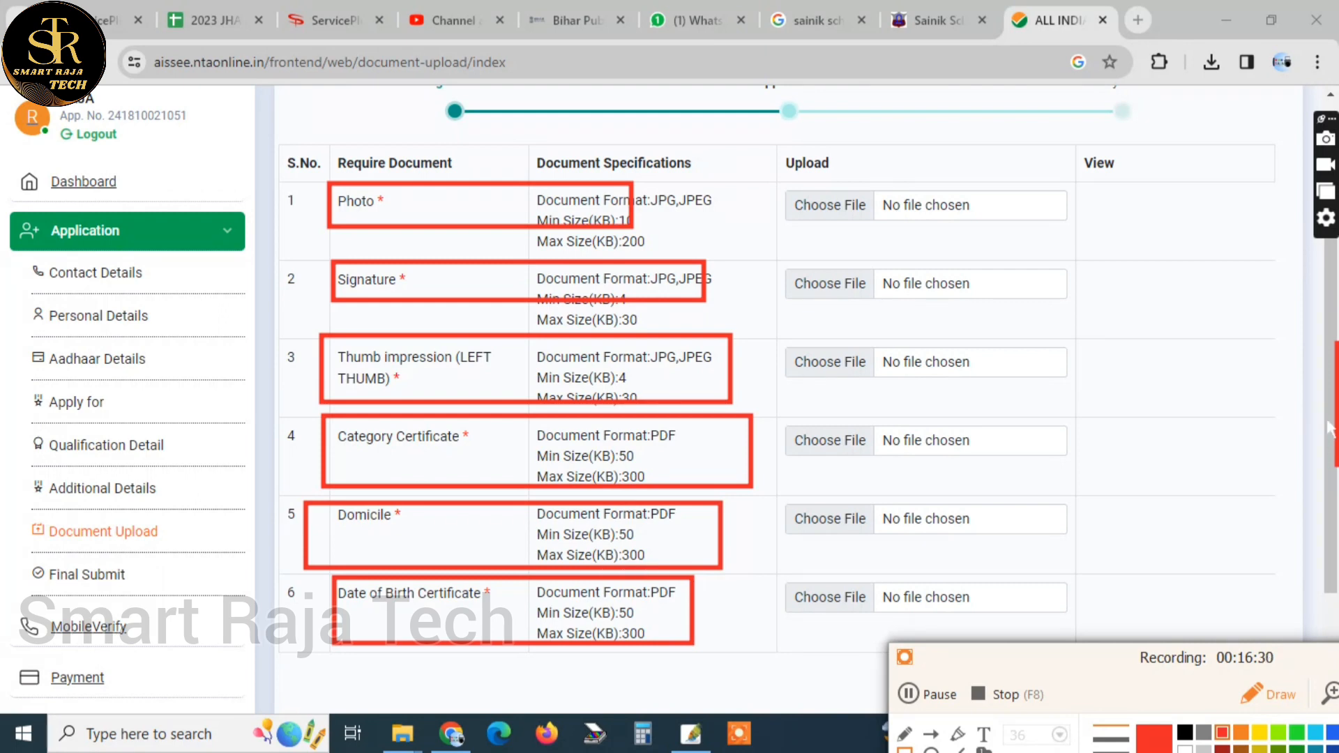
# Clear all the red rectangles drawn over the Document Upload page
pyautogui.moveTo(1326, 418); pyautogui.dragTo(1331, 482)
pyautogui.moveTo(1054, 700); pyautogui.dragTo(1017, 663)
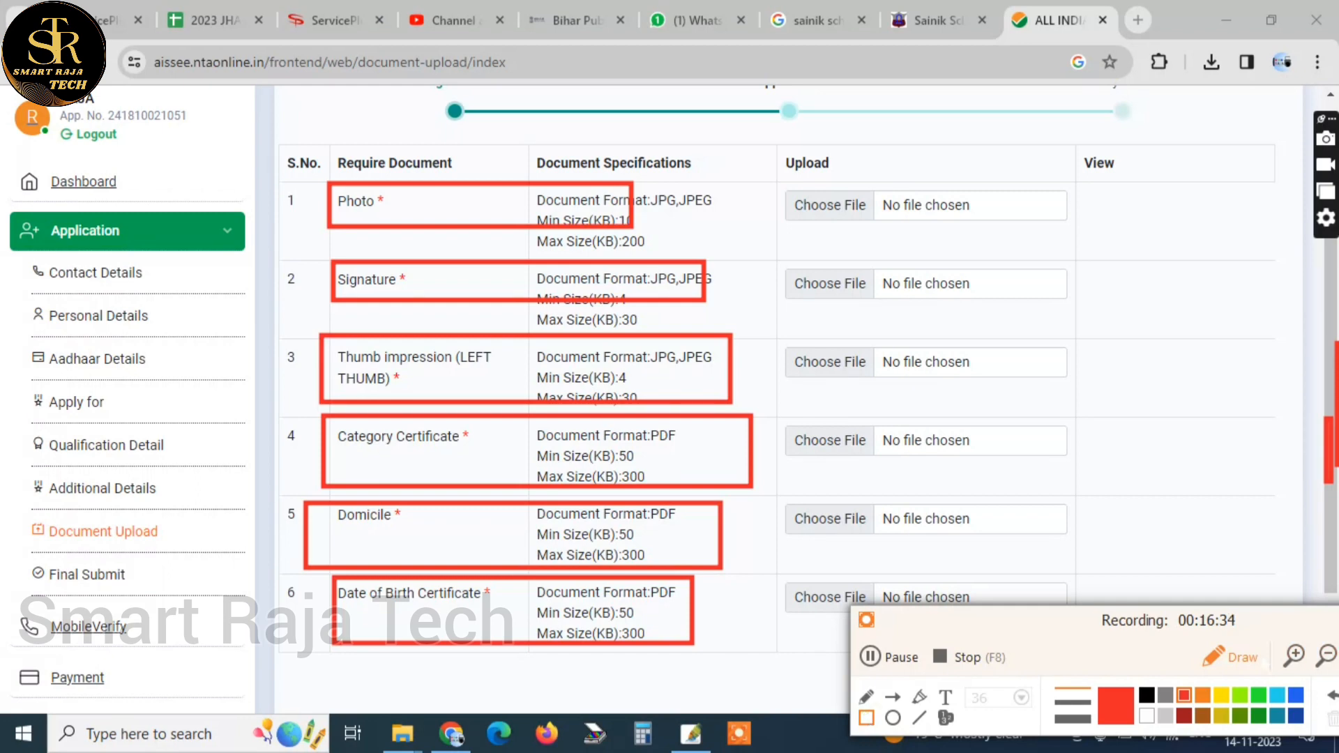
pyautogui.click(1230, 656)
pyautogui.scroll(-3, 1325, 453)
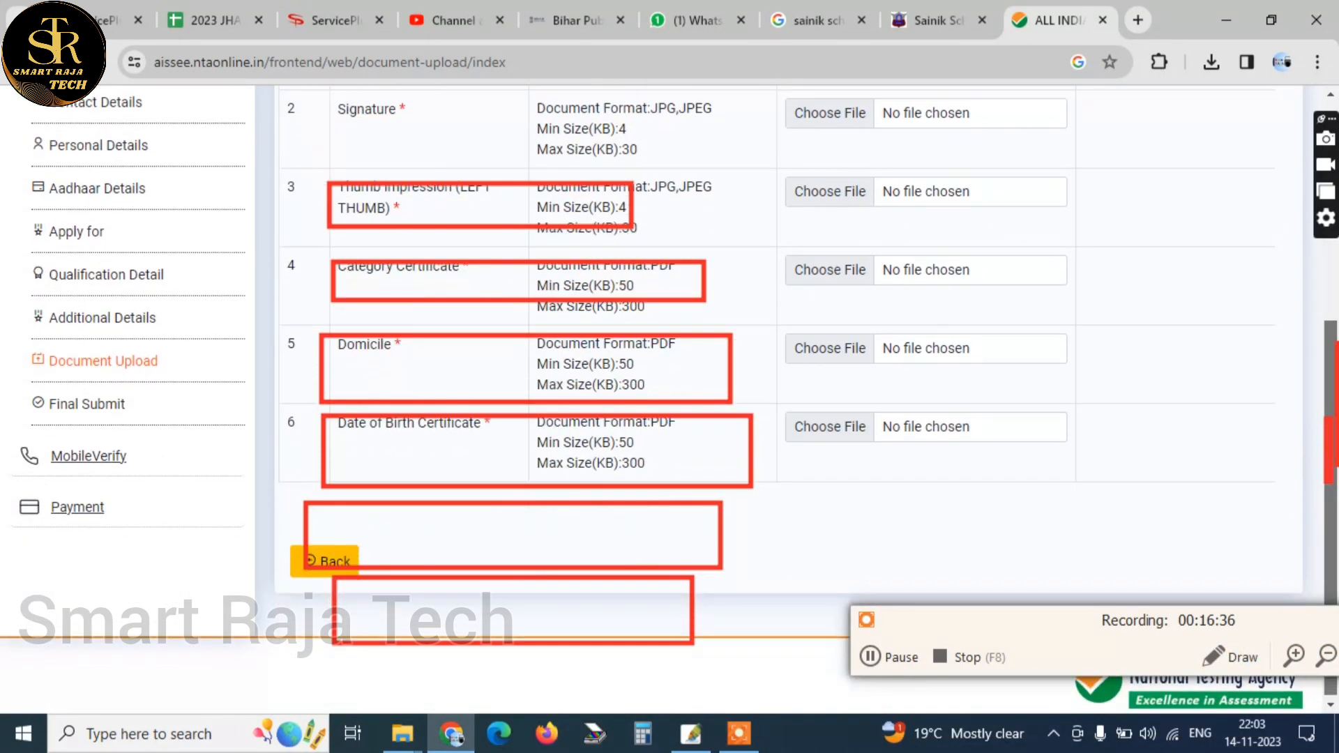
pyautogui.click(1039, 696)
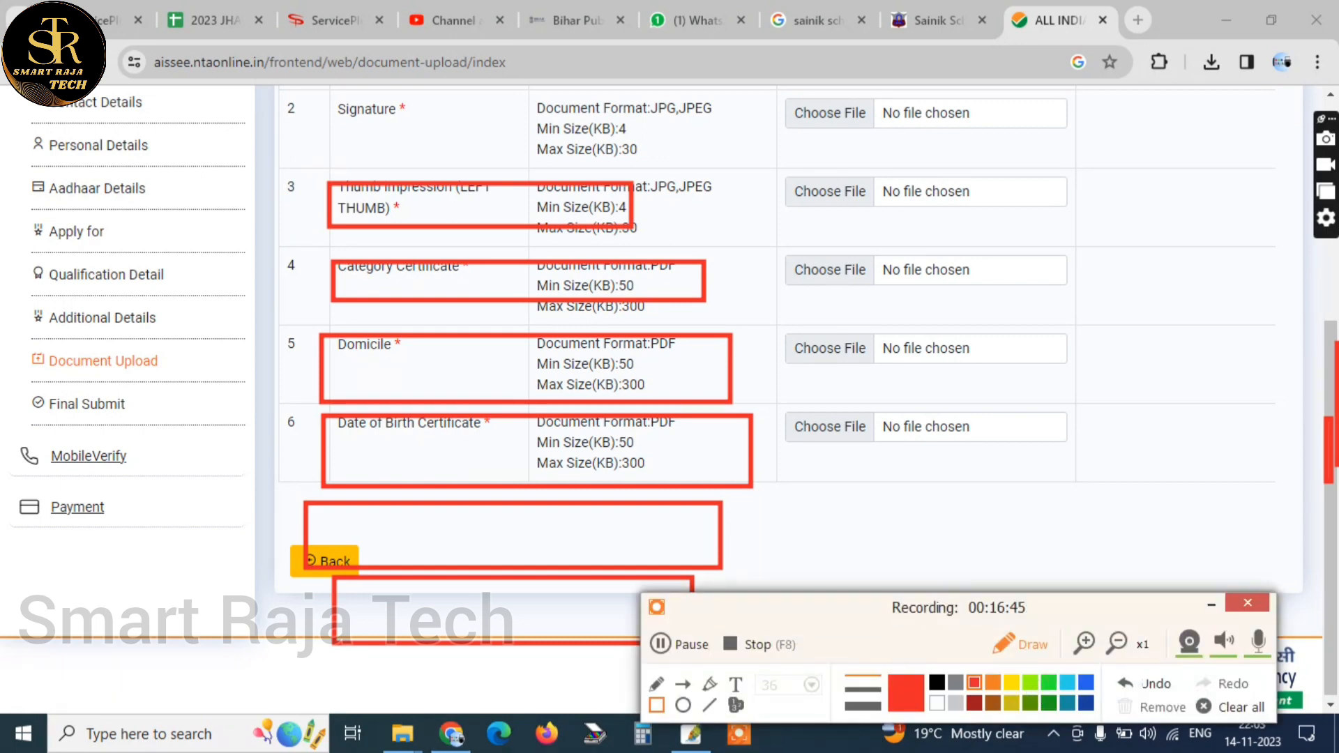
pyautogui.click(1230, 706)
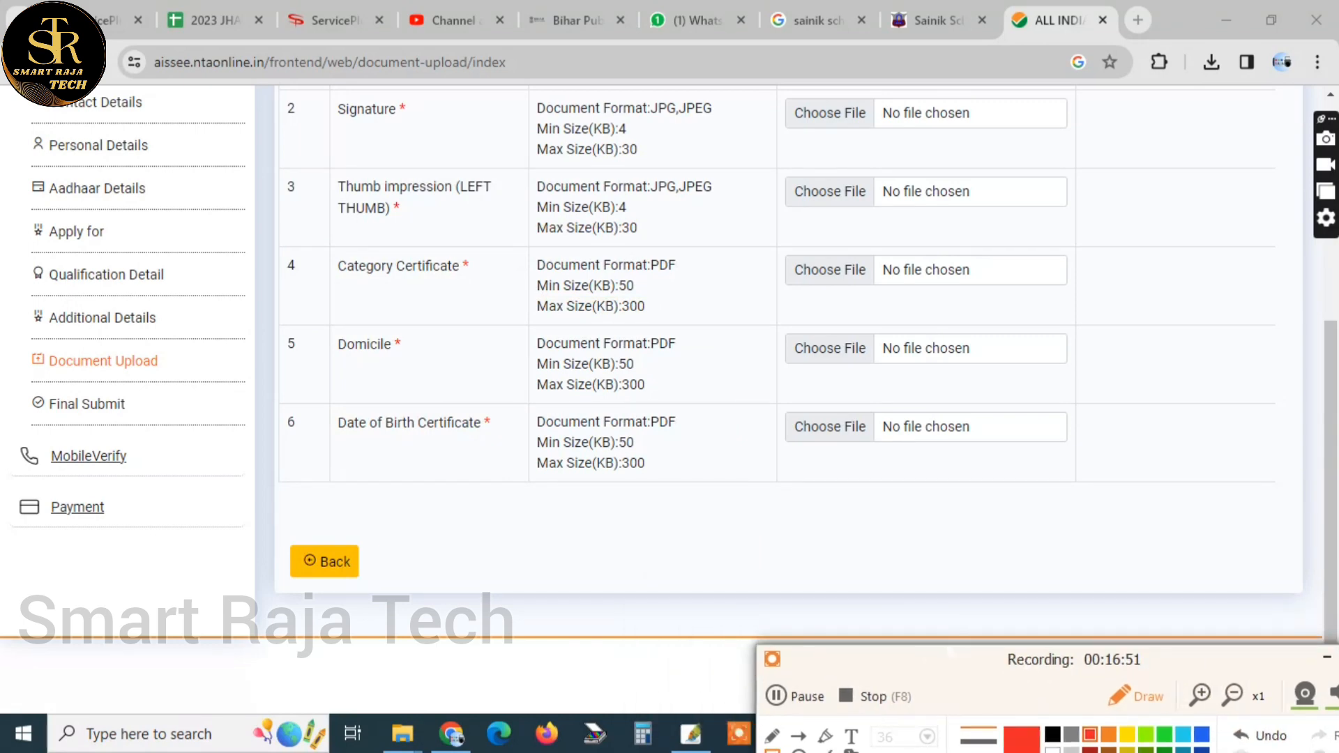
pyautogui.click(776, 694)
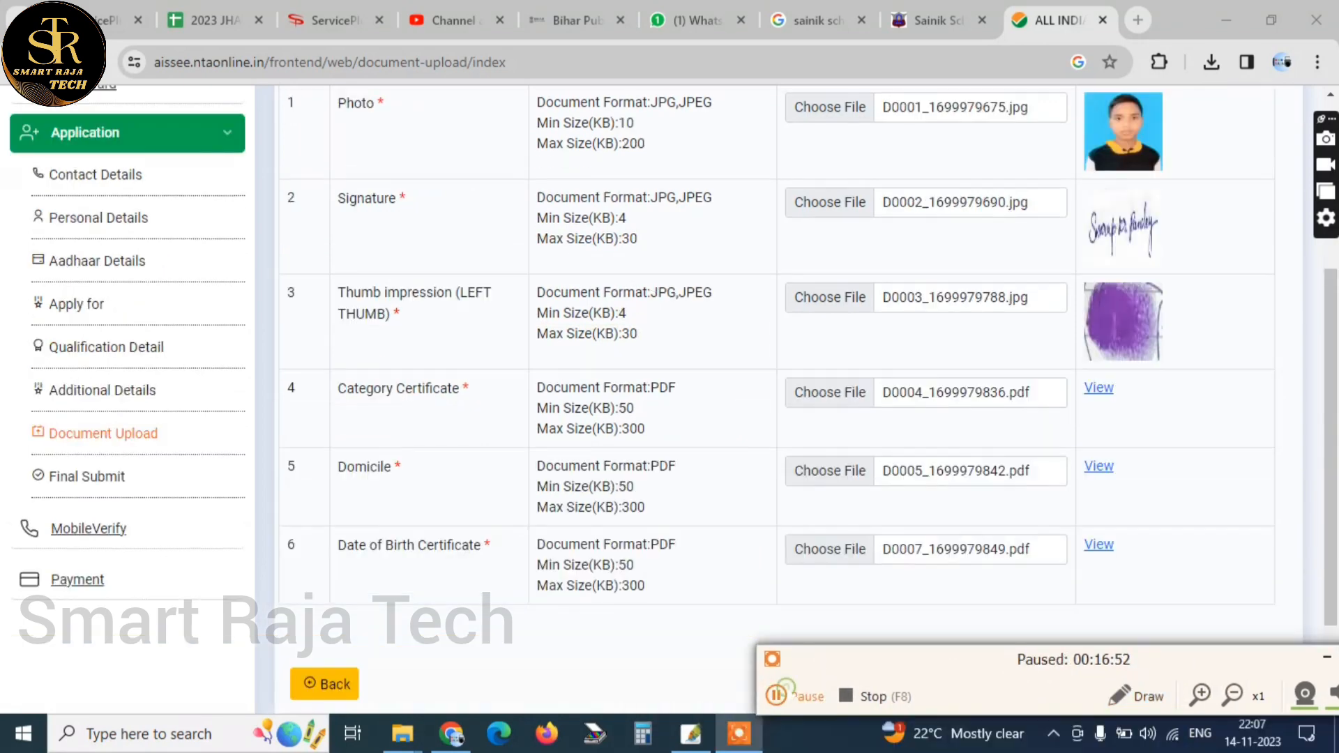
pyautogui.click(780, 694)
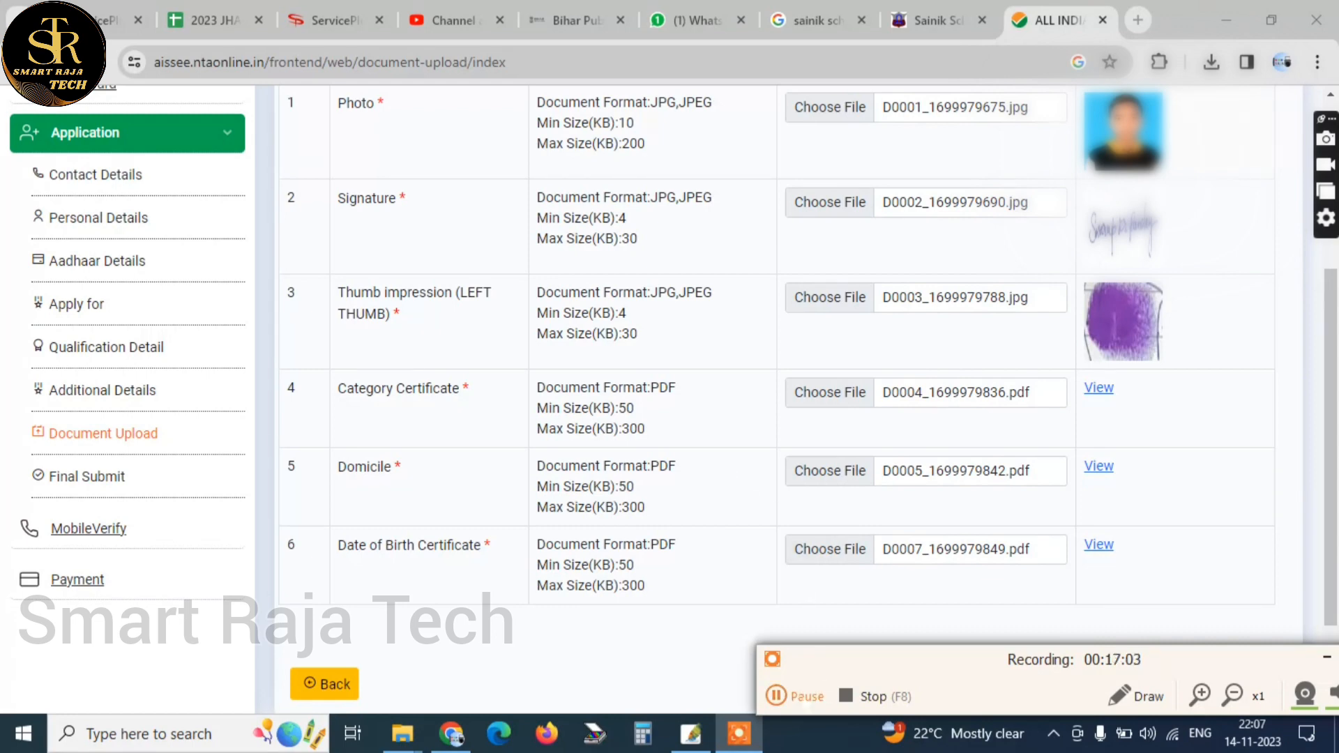
pyautogui.click(795, 696)
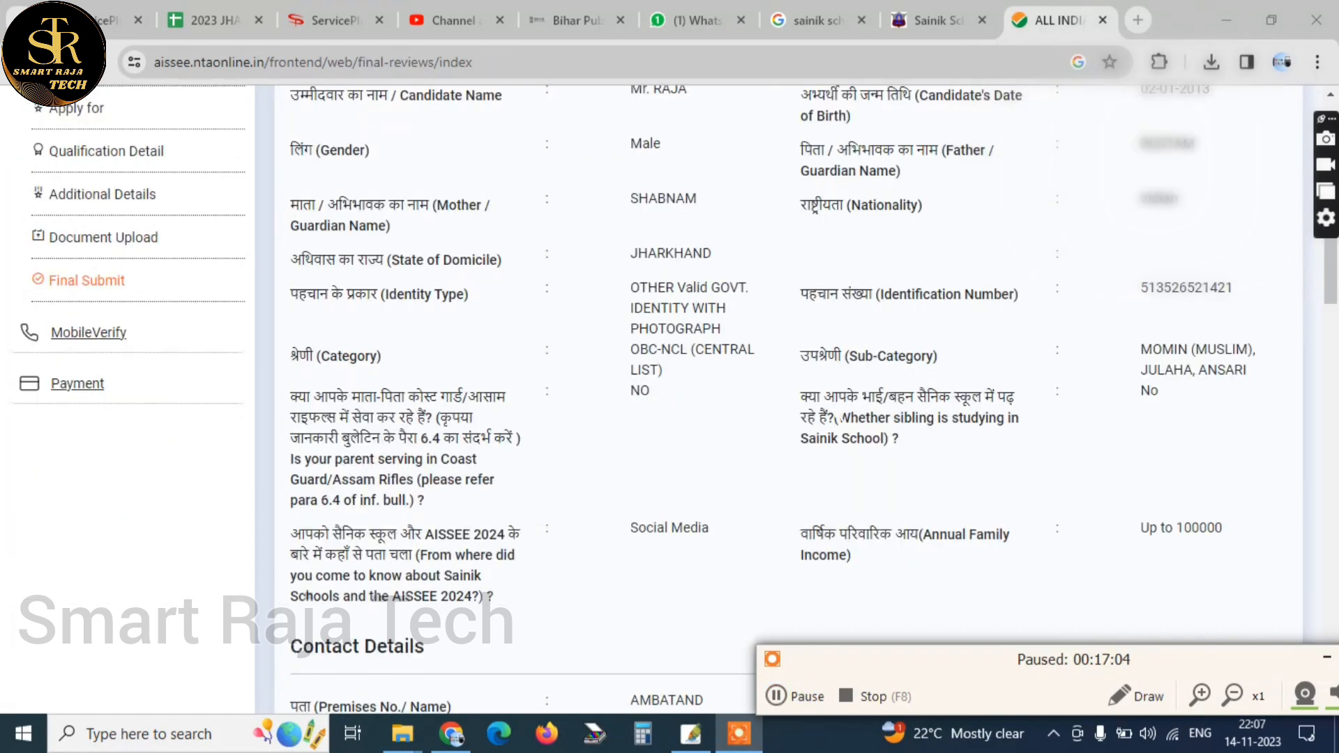
pyautogui.click(795, 696)
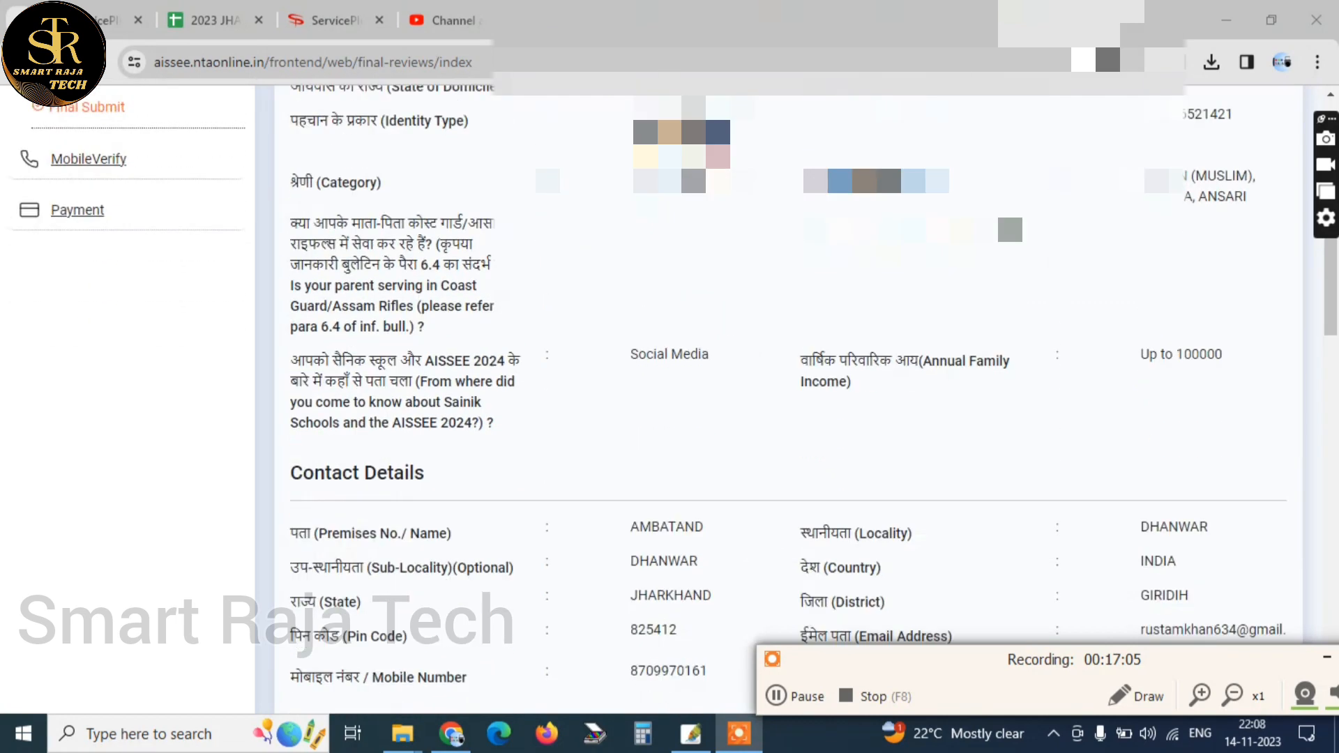
# Review the filled application from Contact Details through the exam city choices and open the mobile number verification page
pyautogui.scroll(-9, 669, 384)
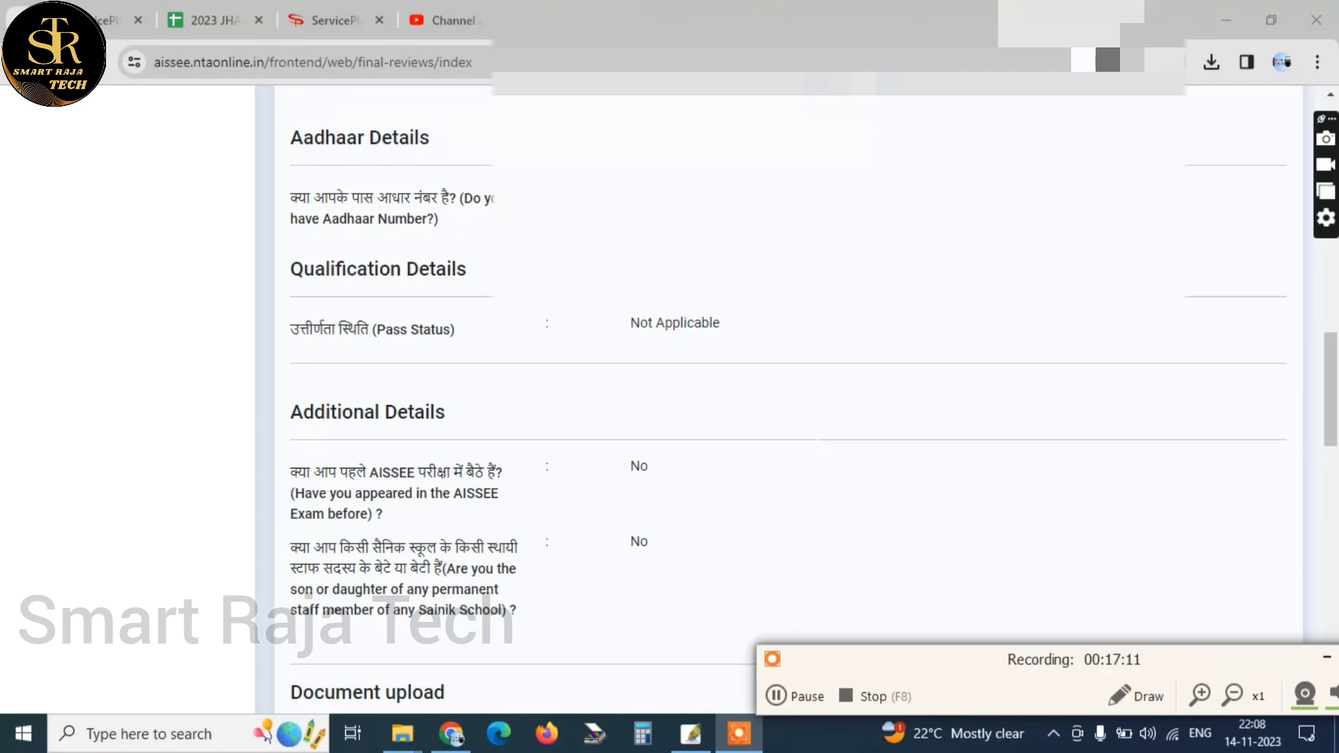
pyautogui.scroll(-10, 788, 398)
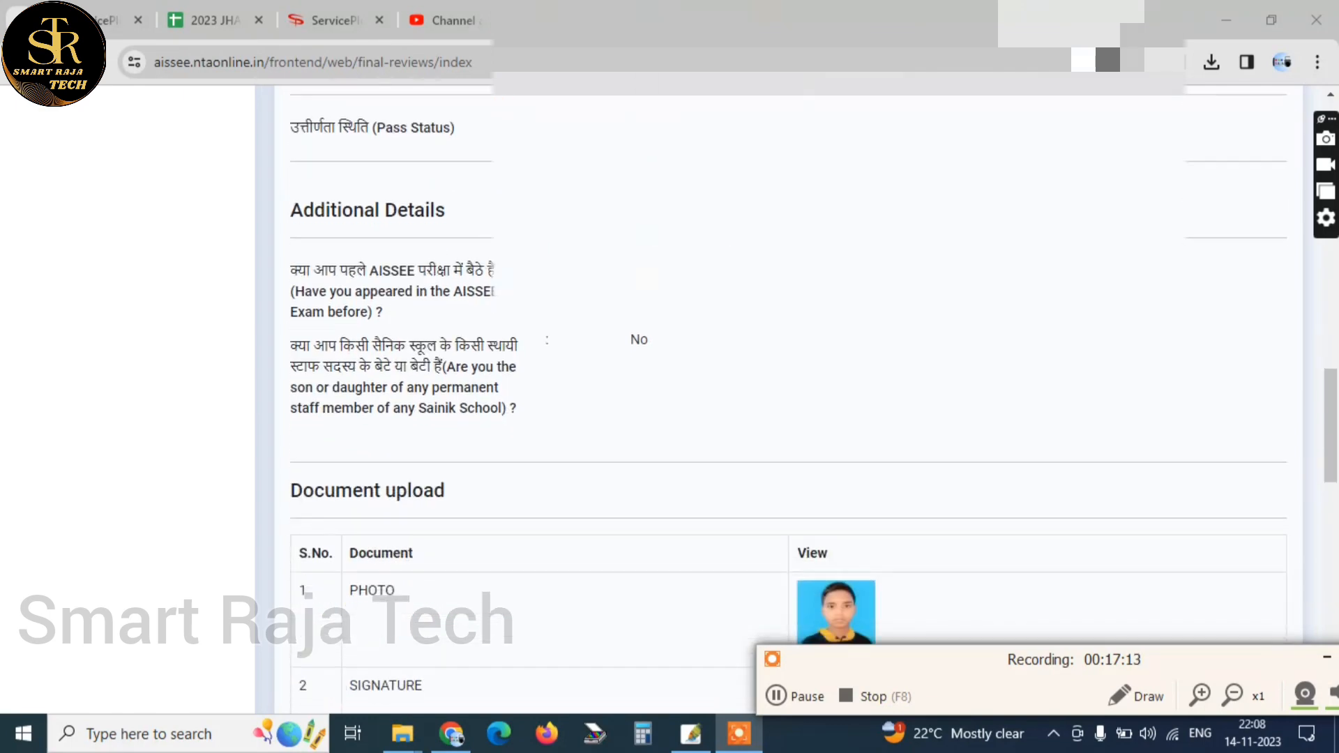
pyautogui.scroll(-4, 788, 397)
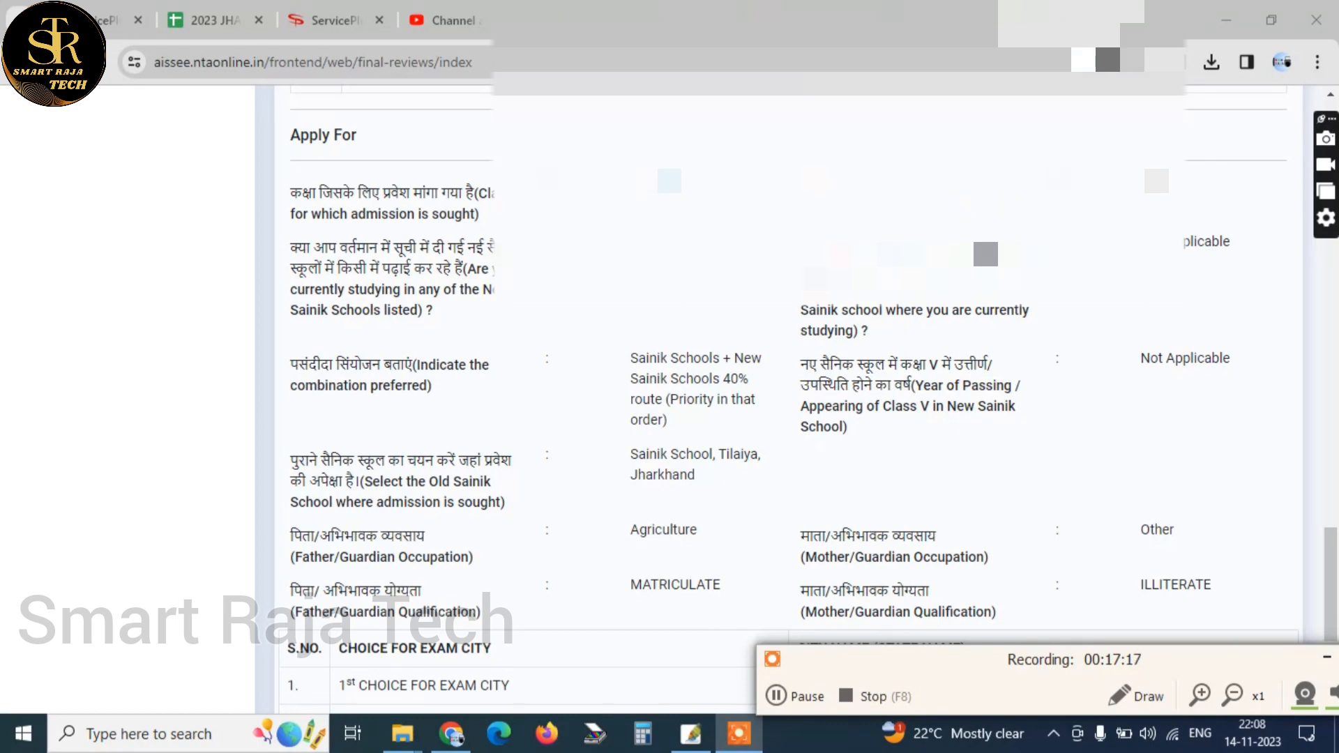
pyautogui.scroll(-4, 788, 397)
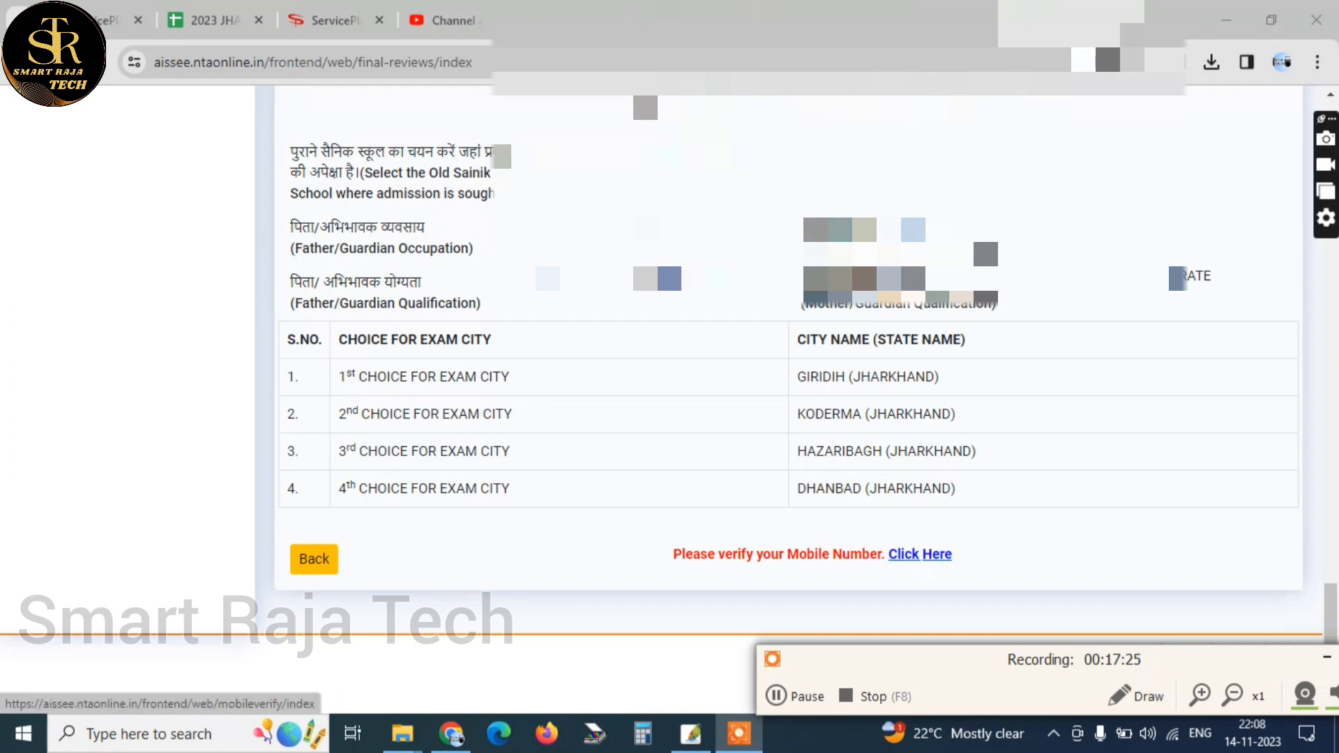
pyautogui.click(920, 555)
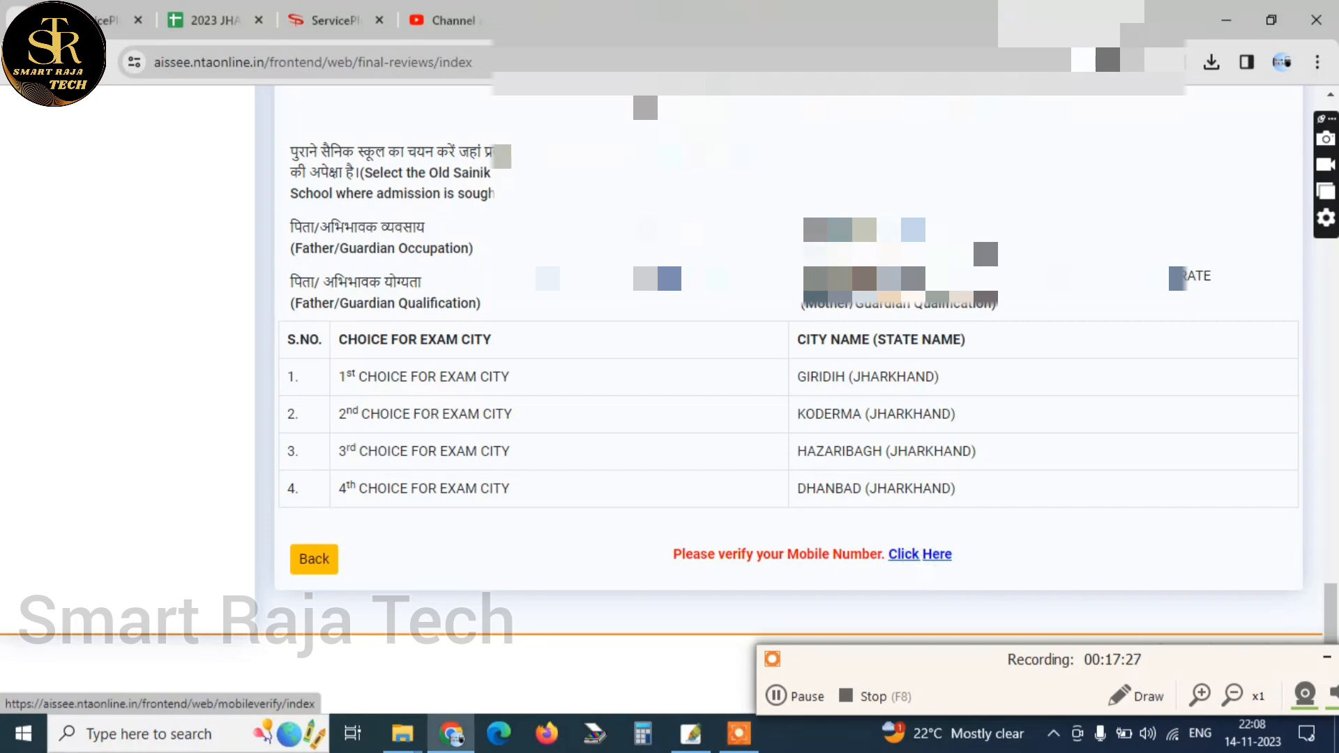
# Enter the captcha verification code on the Mobile Verify page and send the OTP to the registered mobile number
pyautogui.click(845, 343)
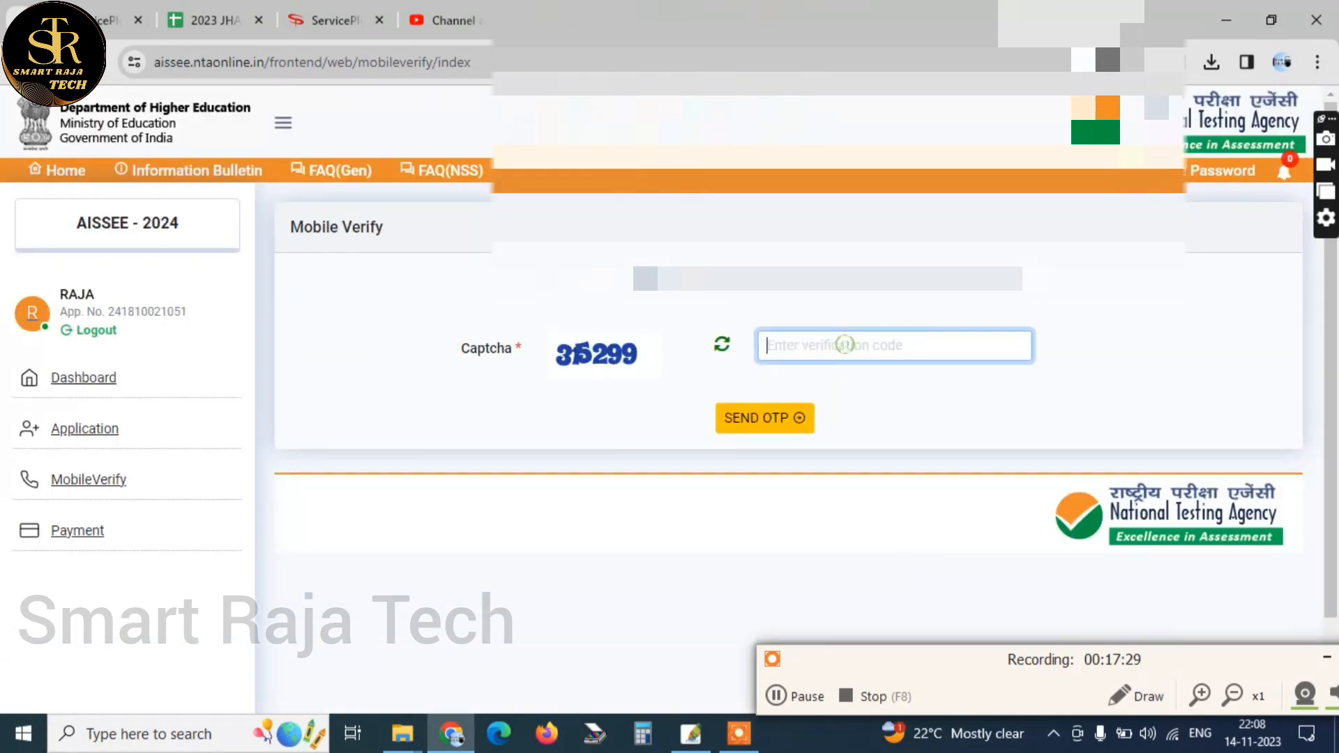
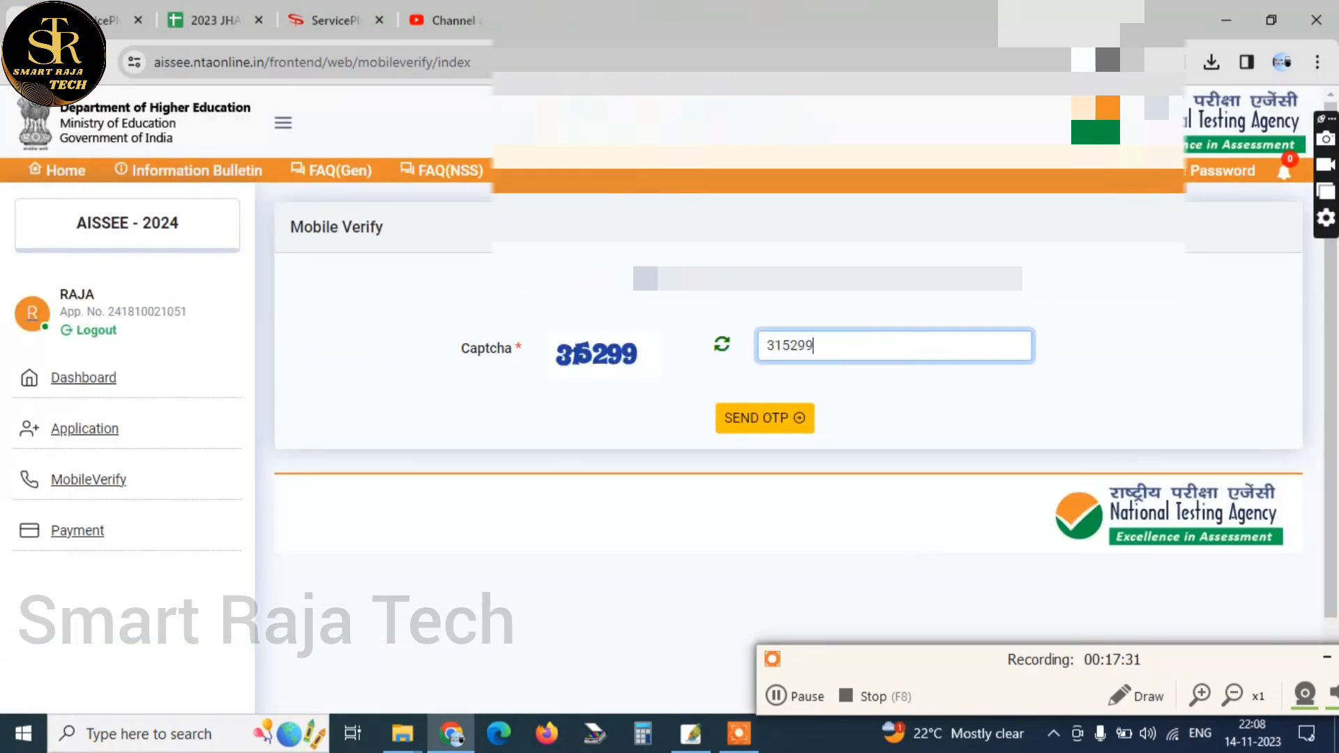
pyautogui.click(737, 423)
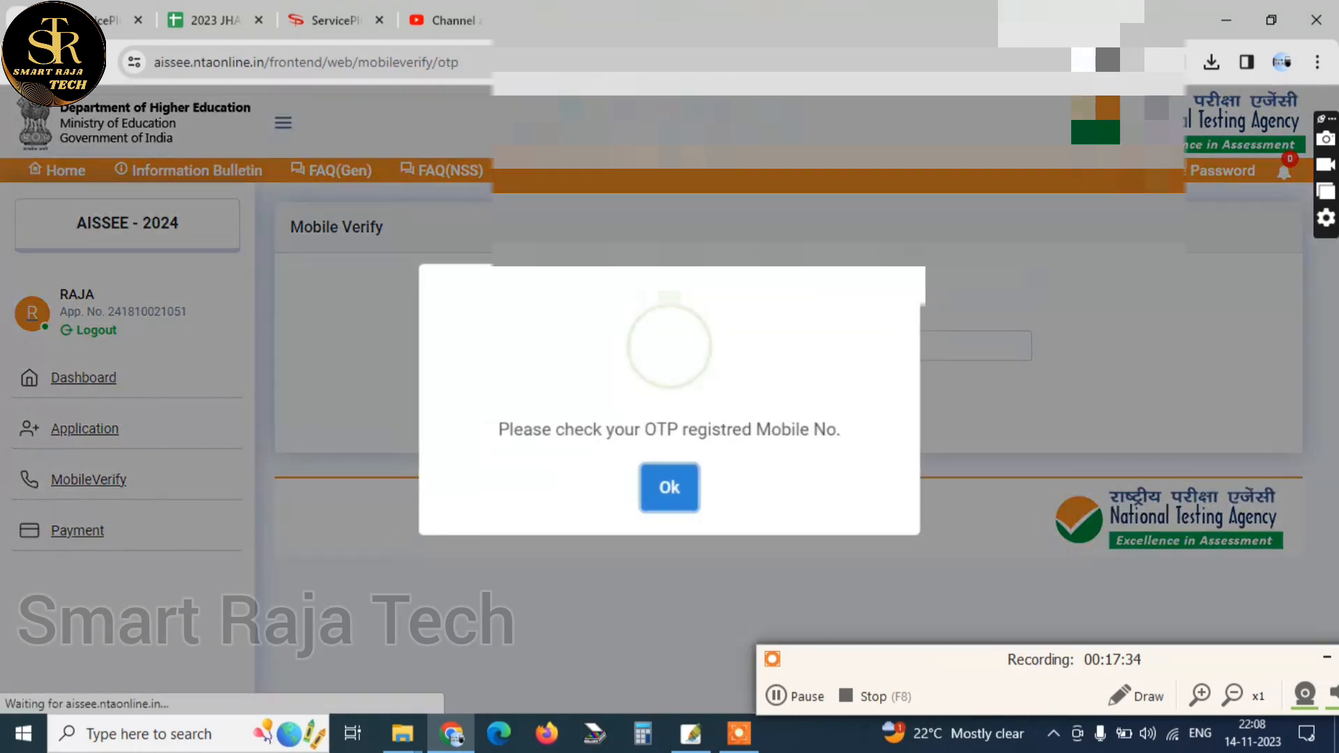
pyautogui.click(655, 484)
pyautogui.click(651, 291)
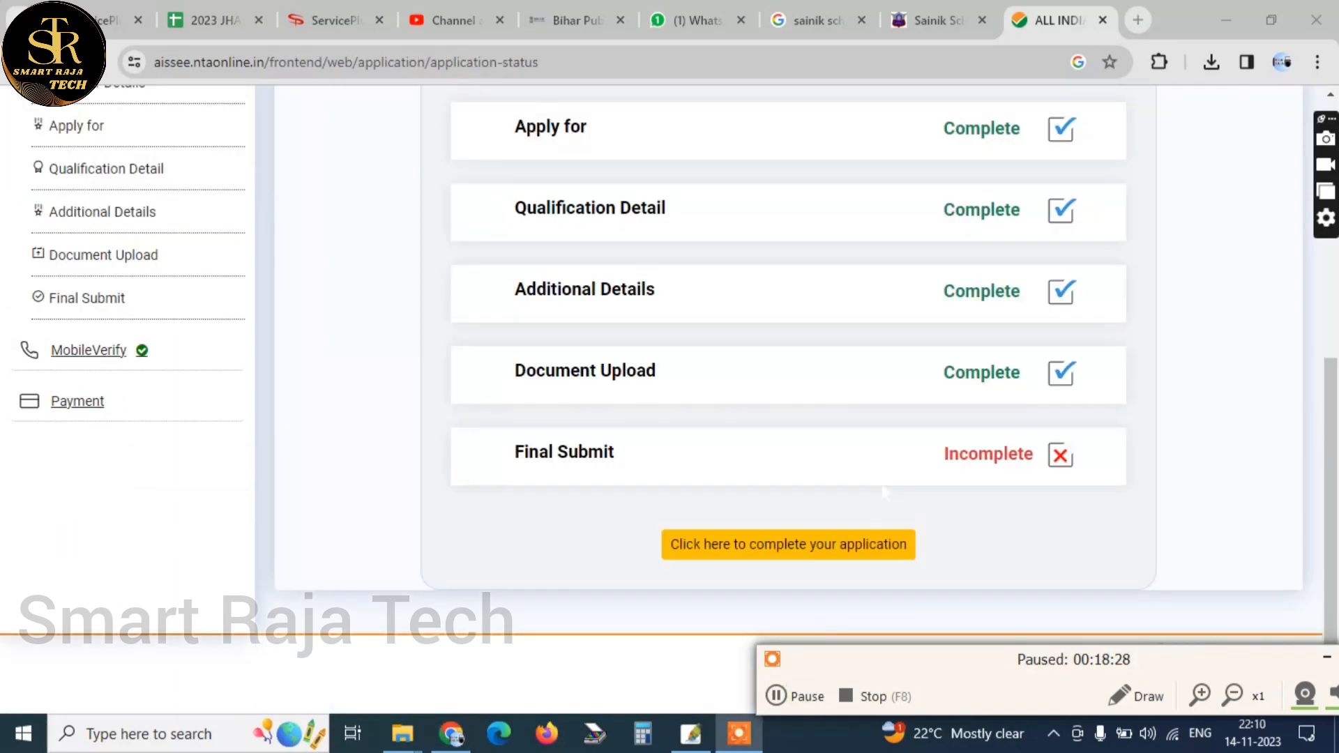
# Continue from the application status to the final review and submit the reviewed form to bring up the particulars checklist
pyautogui.scroll(1, 787, 349)
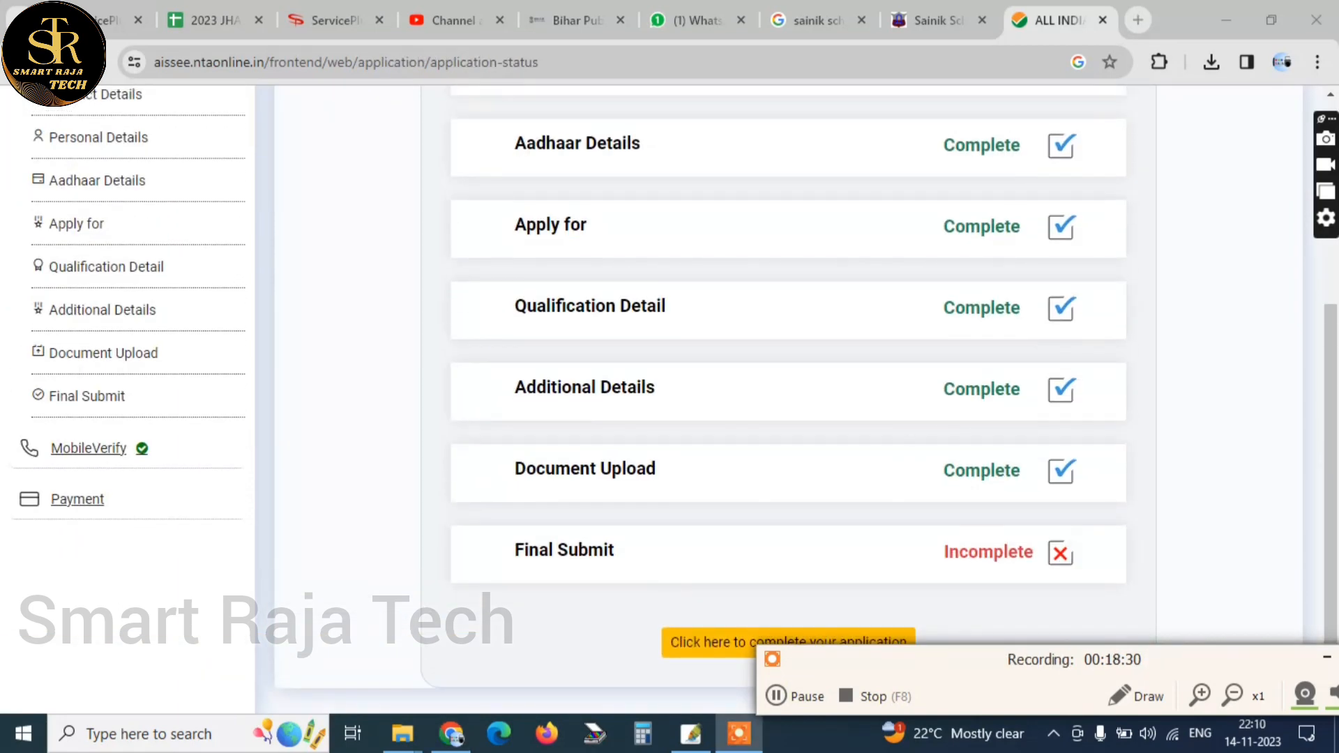
pyautogui.scroll(-1, 841, 548)
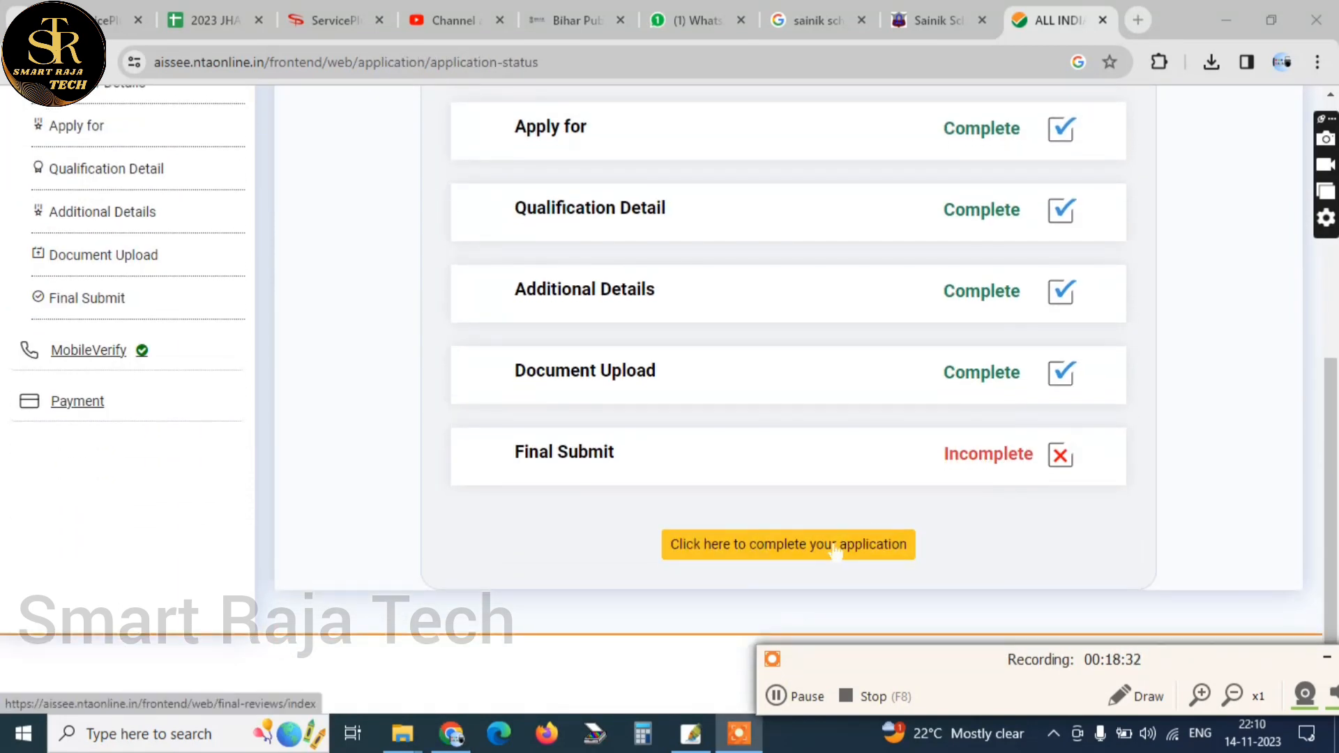
pyautogui.click(835, 548)
pyautogui.scroll(-15, 835, 547)
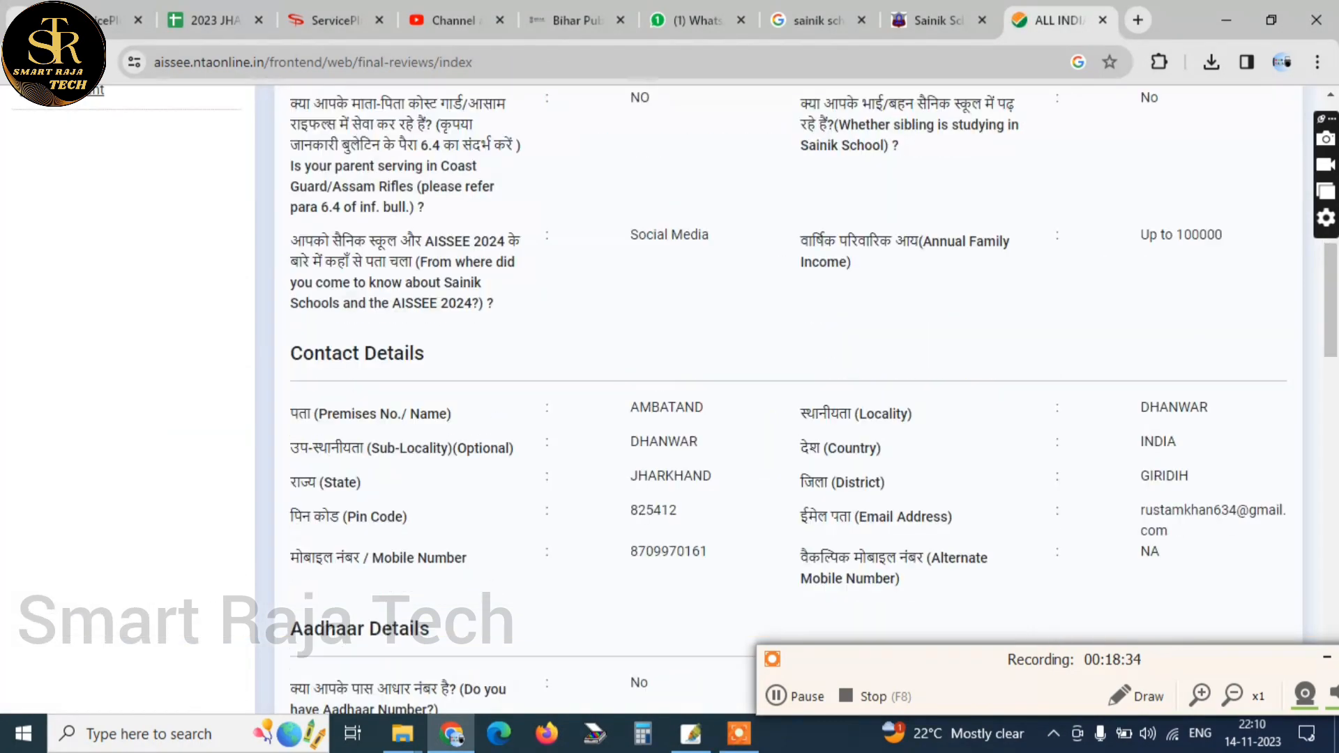
pyautogui.scroll(-10, 812, 578)
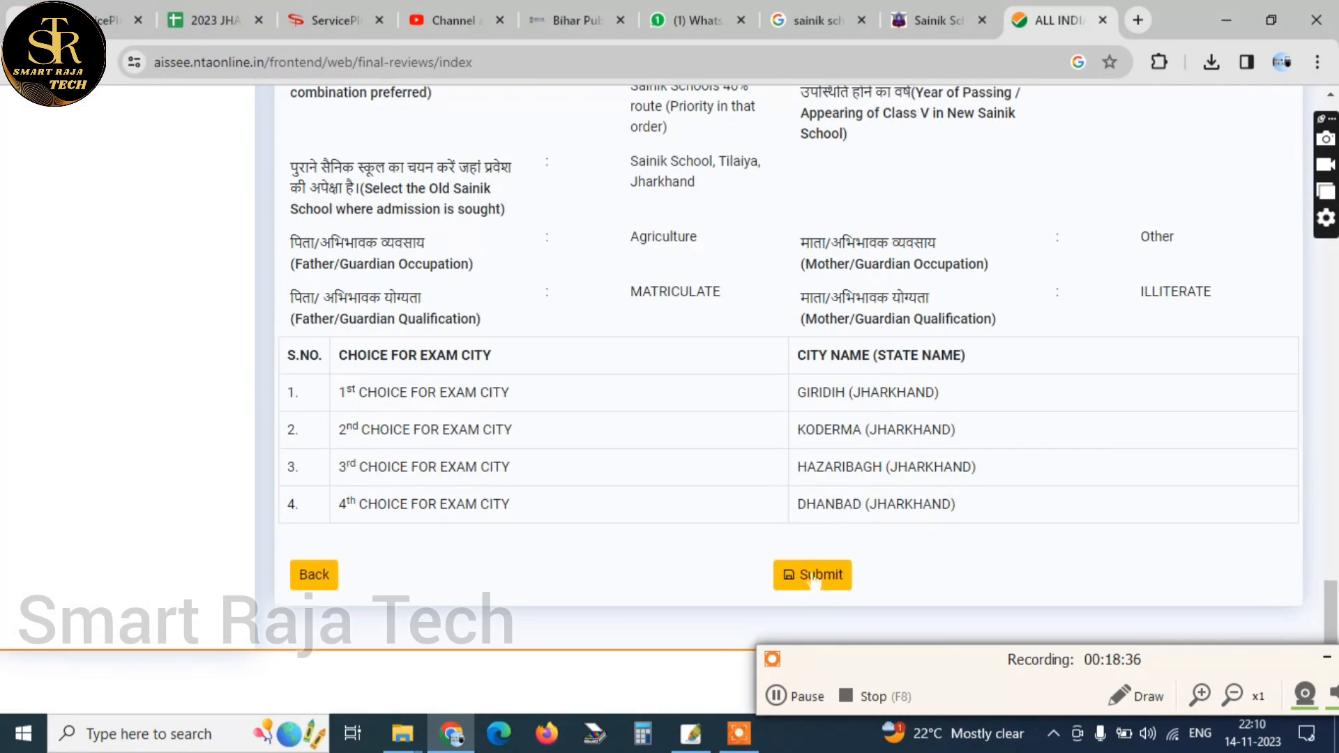
pyautogui.click(813, 576)
# Mark My Name, Date of Birth, Father Name, Mother Name, Gender, Address, Mobile, Email ID, Center city and Class as verified
pyautogui.click(471, 378)
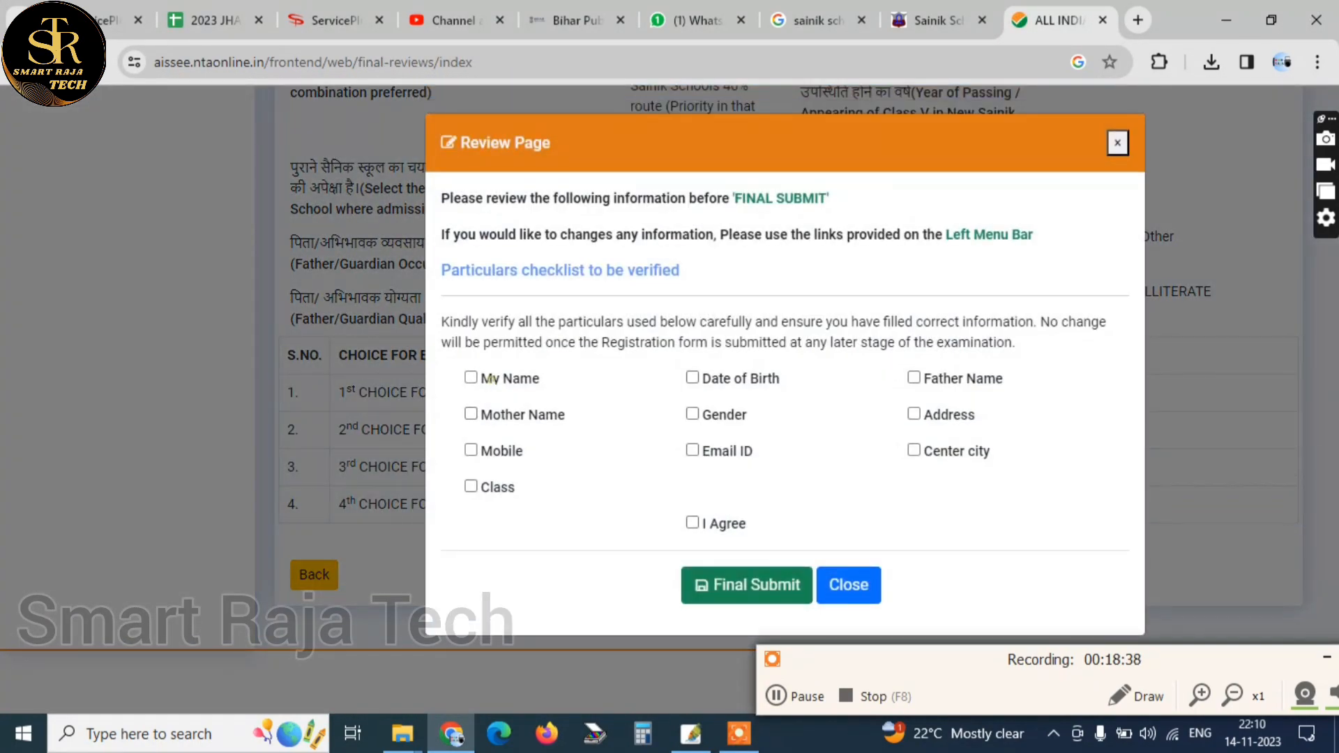
pyautogui.click(734, 378)
pyautogui.click(933, 377)
pyautogui.click(474, 413)
pyautogui.click(725, 418)
pyautogui.click(948, 417)
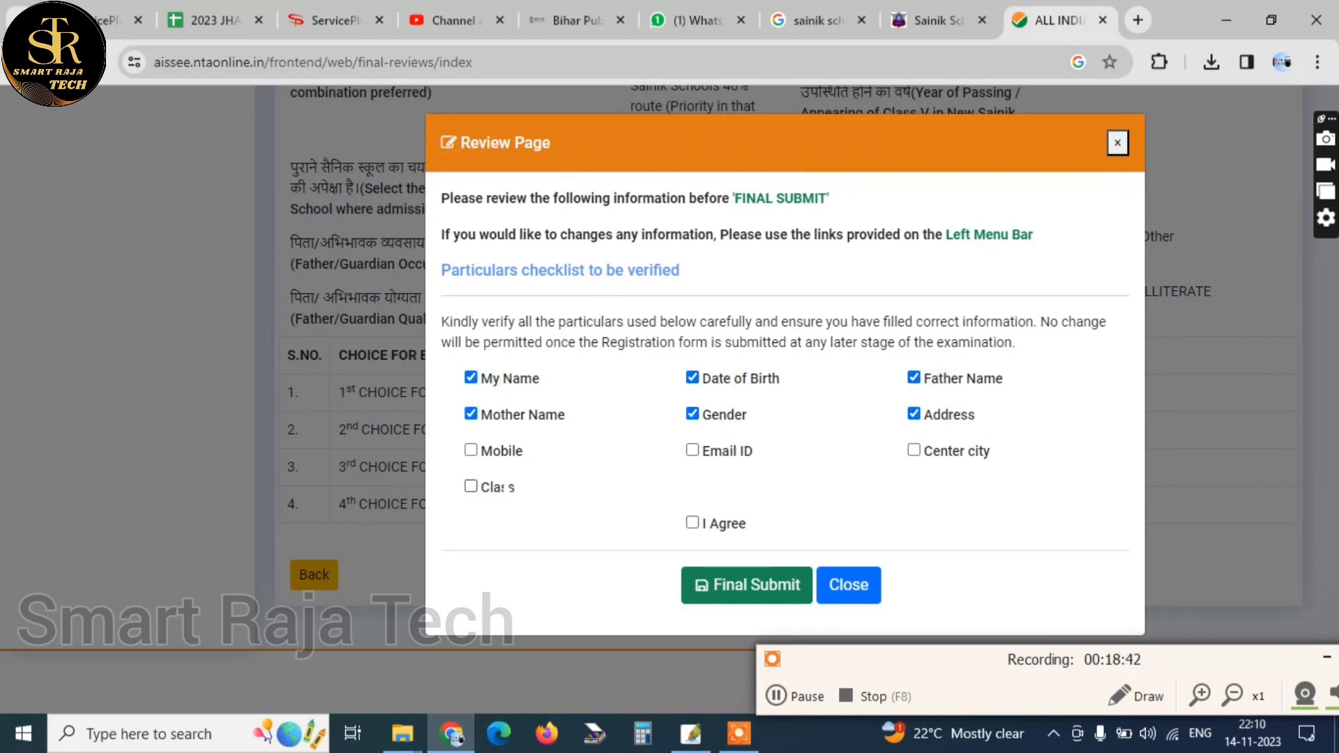
pyautogui.click(486, 452)
pyautogui.click(712, 452)
pyautogui.click(977, 451)
pyautogui.click(499, 487)
# Agree to the declaration, make the final submission of the application and dismiss the confirmation message
pyautogui.click(692, 522)
pyautogui.click(702, 583)
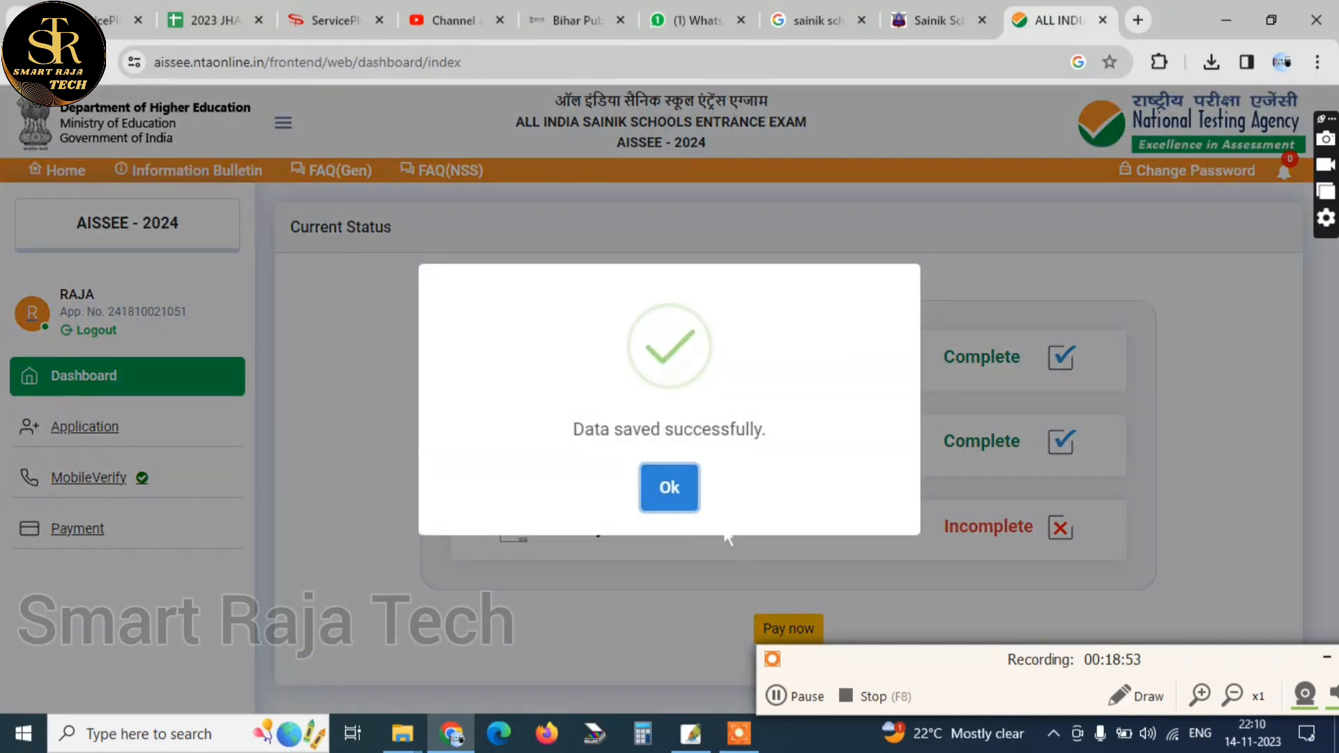
pyautogui.click(670, 486)
# Start the exam fee payment from the dashboard and proceed through the SBI Epay gateway
pyautogui.scroll(-1, 799, 540)
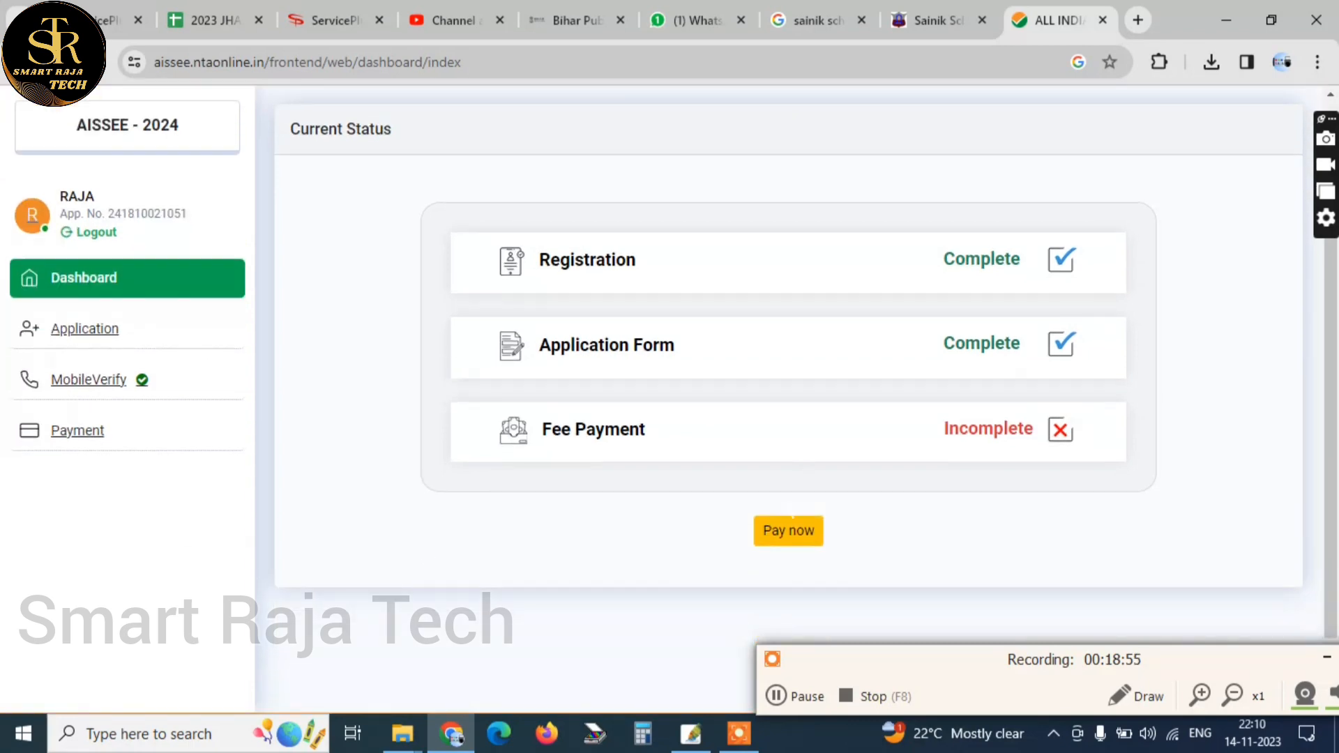
pyautogui.click(797, 537)
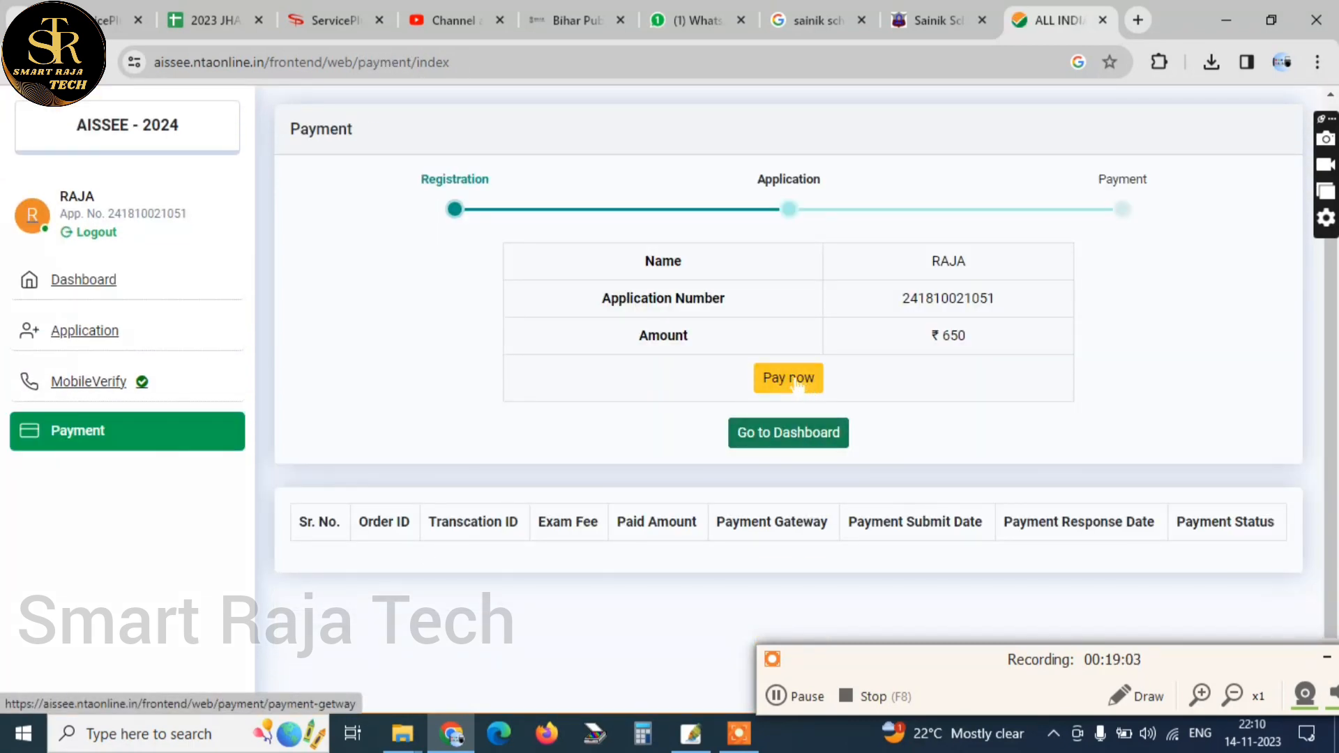
pyautogui.click(797, 381)
pyautogui.click(784, 401)
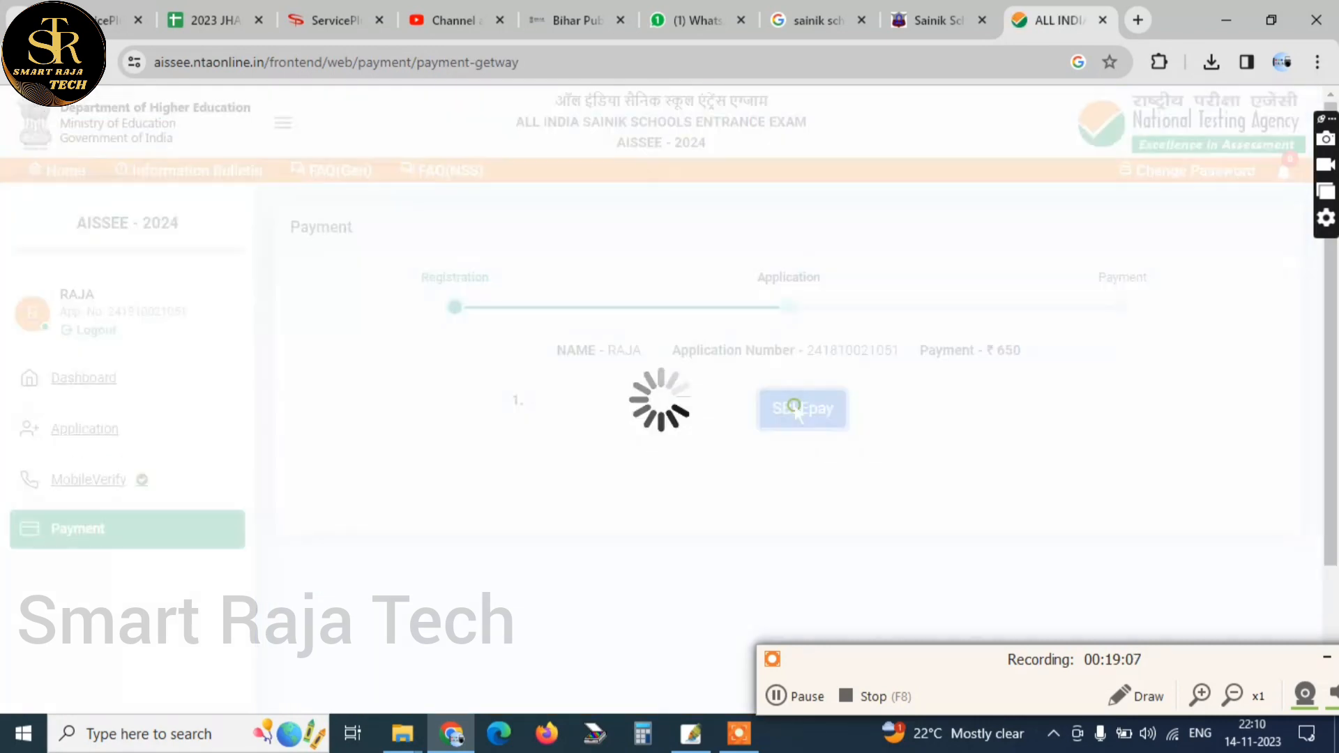
pyautogui.click(671, 541)
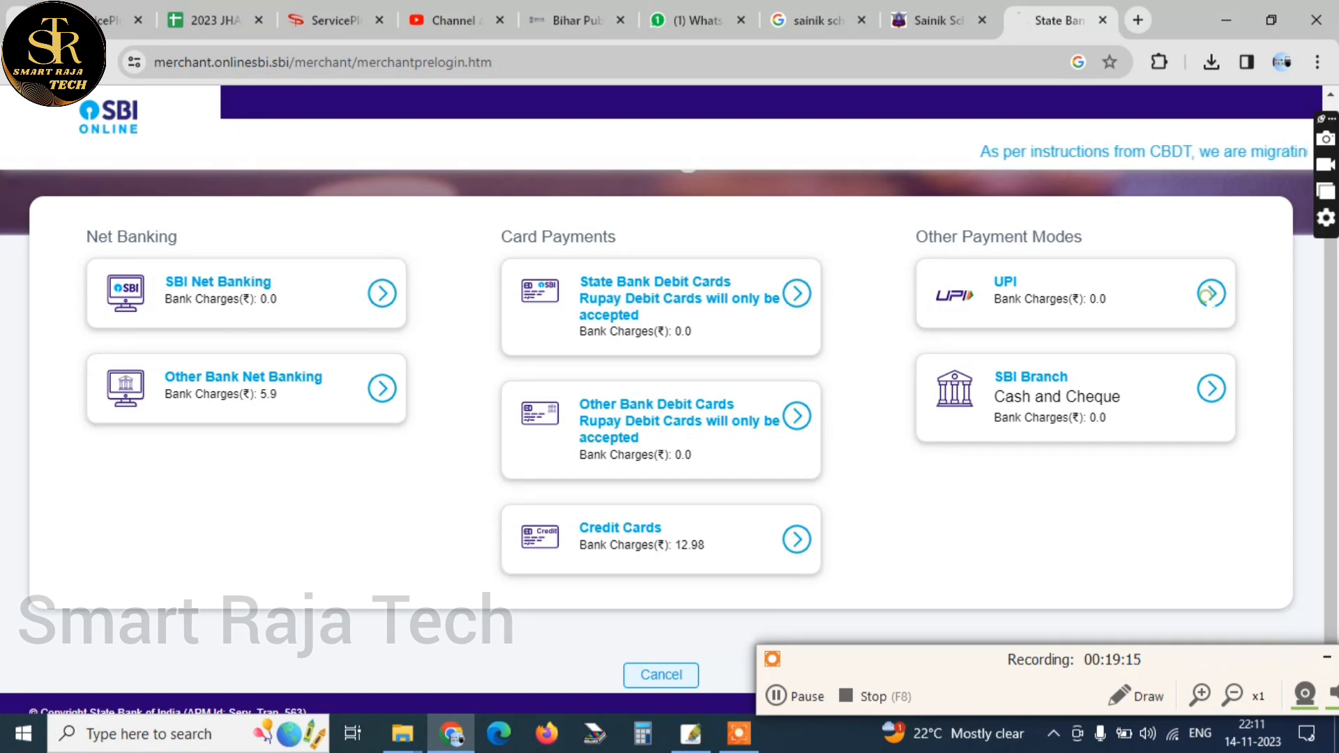
# Choose UPI as the payment mode with the QR code option and confirm to generate the payment QR code
pyautogui.click(1211, 294)
pyautogui.scroll(-4, 661, 432)
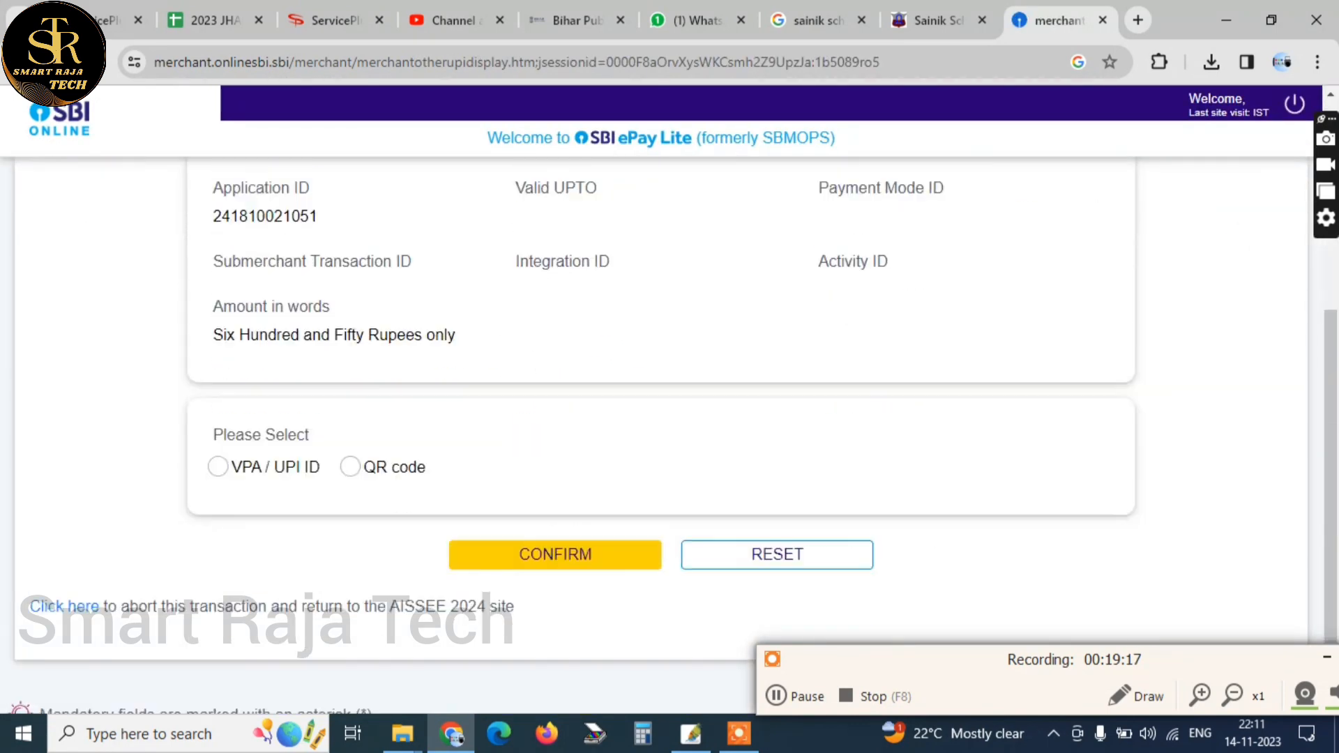
pyautogui.click(351, 467)
pyautogui.click(555, 554)
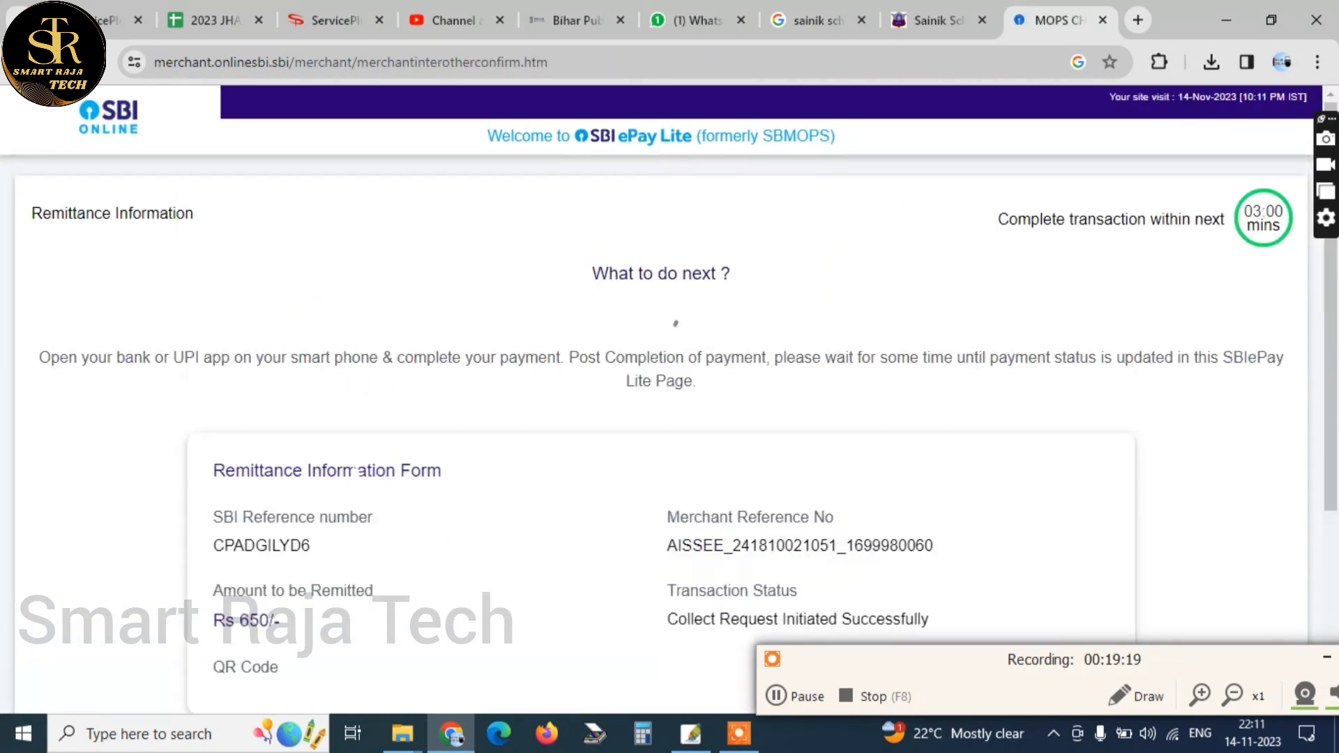
pyautogui.scroll(-3, 661, 433)
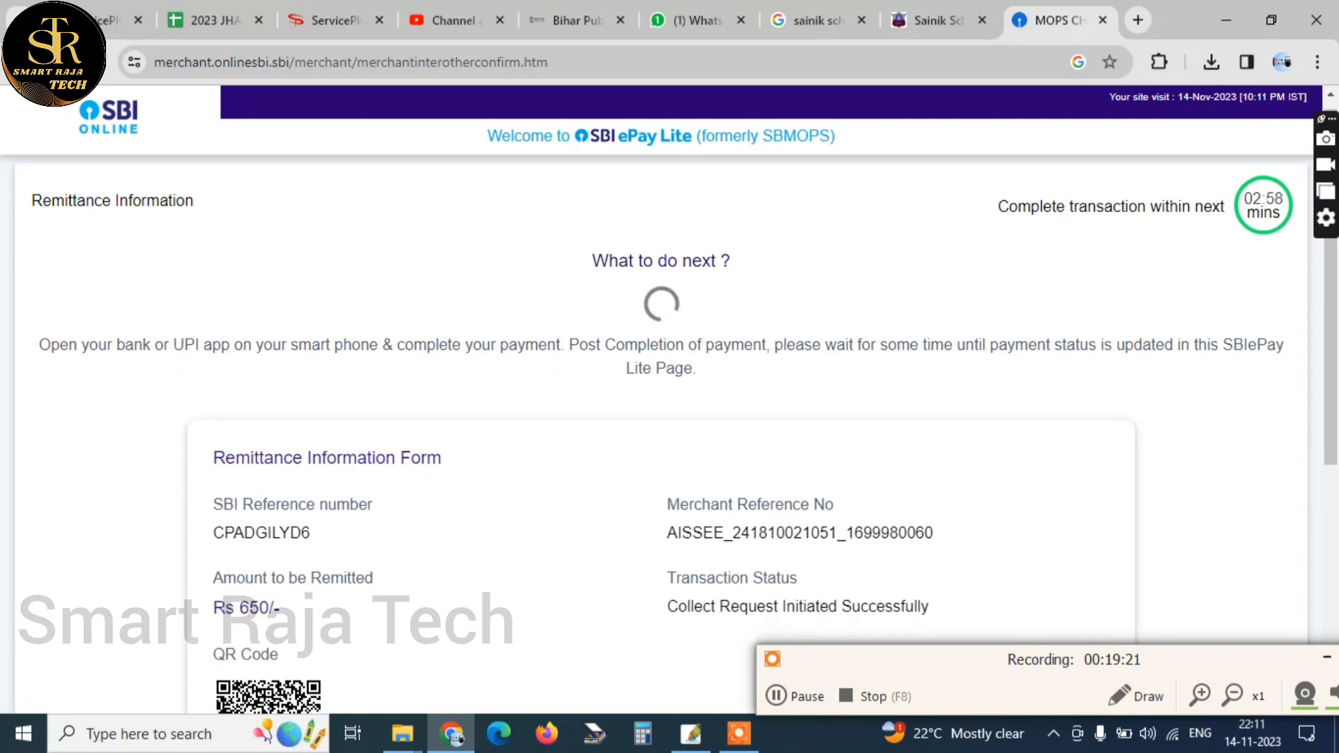